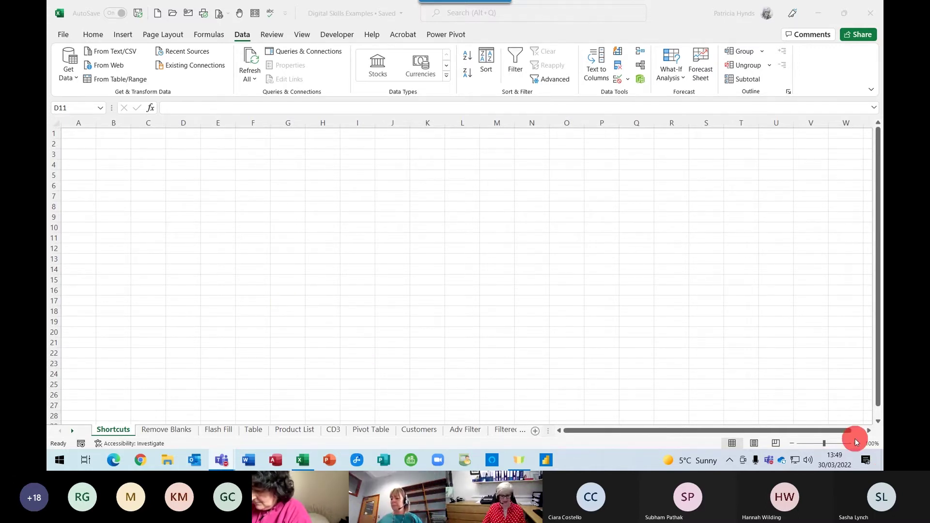
# Zoom the empty Shortcuts sheet in to 130% and select cell D1
pyautogui.click(855, 443)
pyautogui.click(855, 443)
pyautogui.click(856, 444)
pyautogui.click(855, 443)
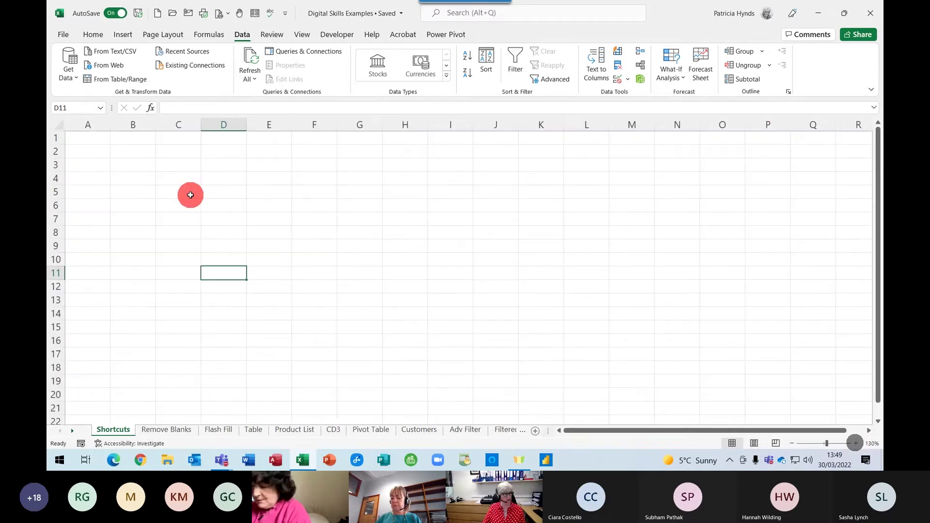
pyautogui.click(221, 139)
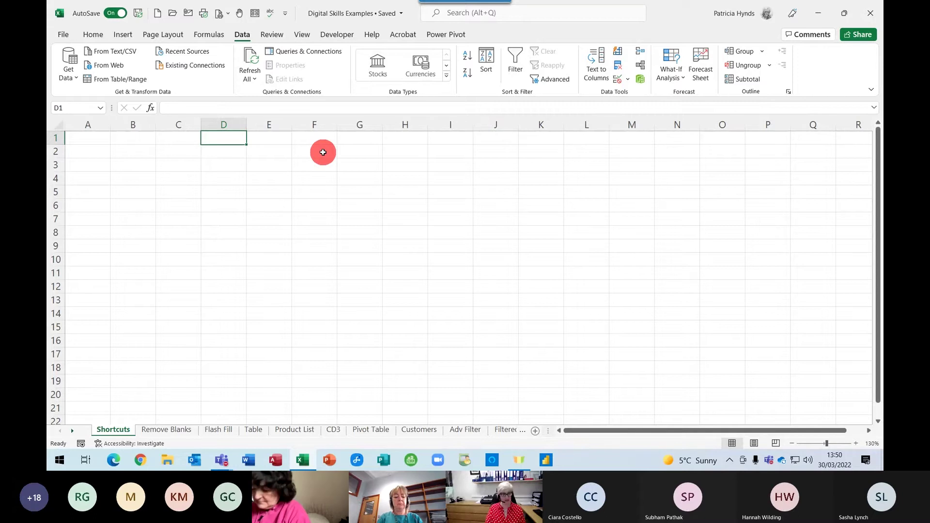
# Enter today's date 30/03/2022 in D1 and fill daily dates down to D15 (13/04/2022)
pyautogui.hotkey('ctrl', ';')
pyautogui.press('Return')
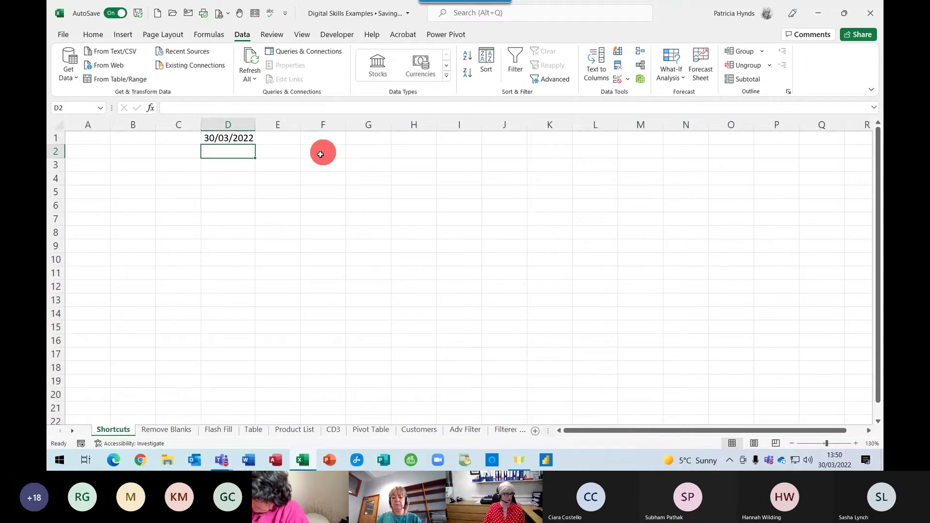
pyautogui.click(214, 136)
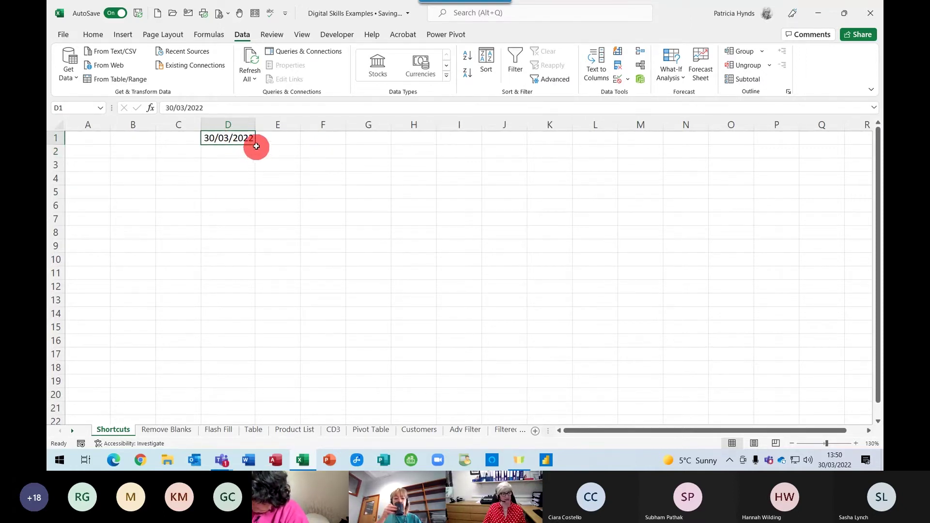
pyautogui.moveTo(255, 145); pyautogui.dragTo(237, 332)
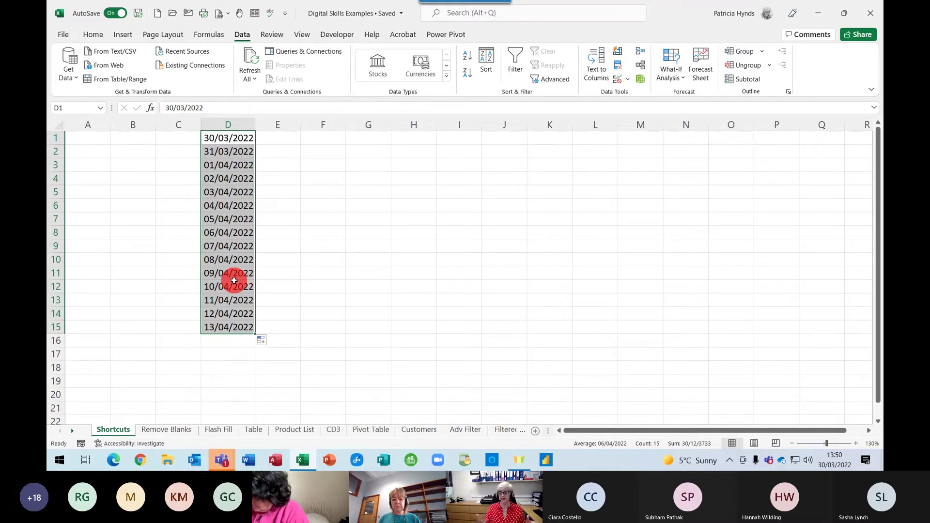
pyautogui.click(313, 136)
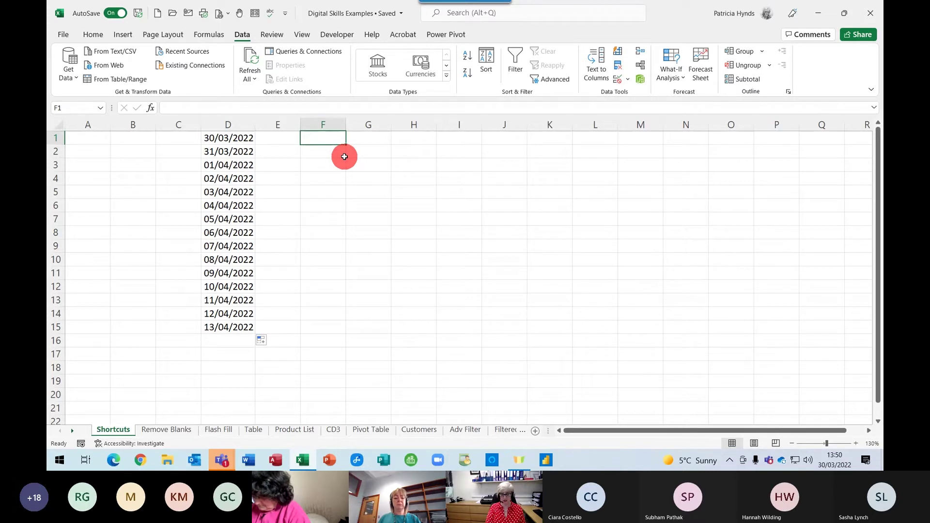
# Enter today's date in F1 and fill weekday-only dates down column F to row 94
pyautogui.hotkey('ctrl', ';')
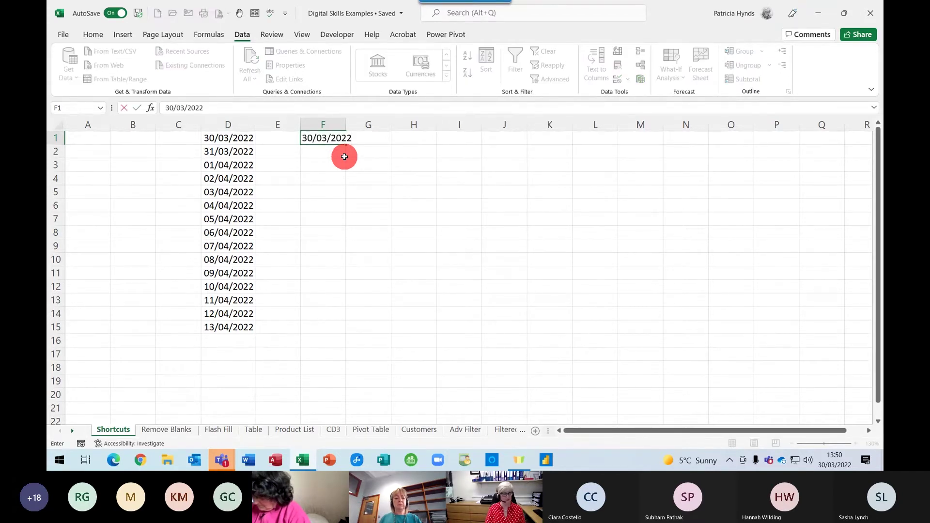
pyautogui.hotkey('ctrl', 'Return')
pyautogui.click(308, 136)
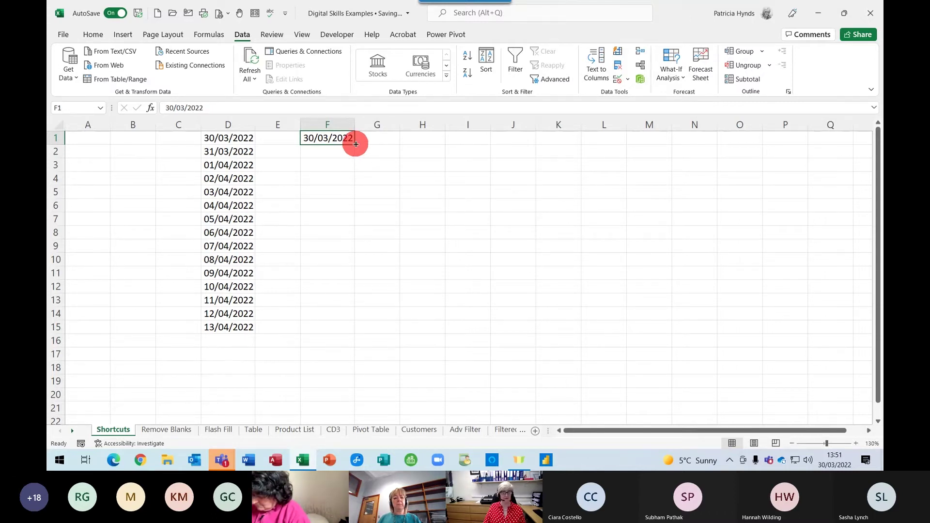
pyautogui.moveTo(356, 144); pyautogui.dragTo(333, 365)
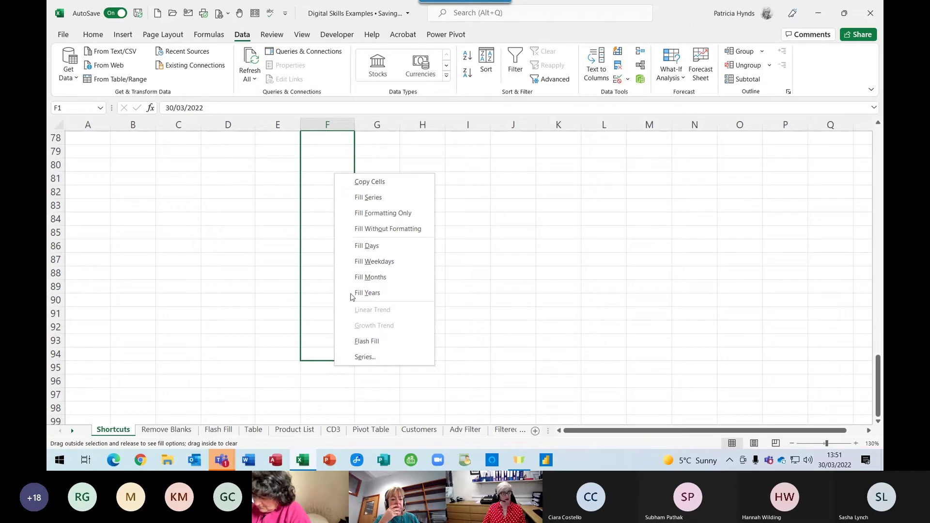
pyautogui.click(367, 262)
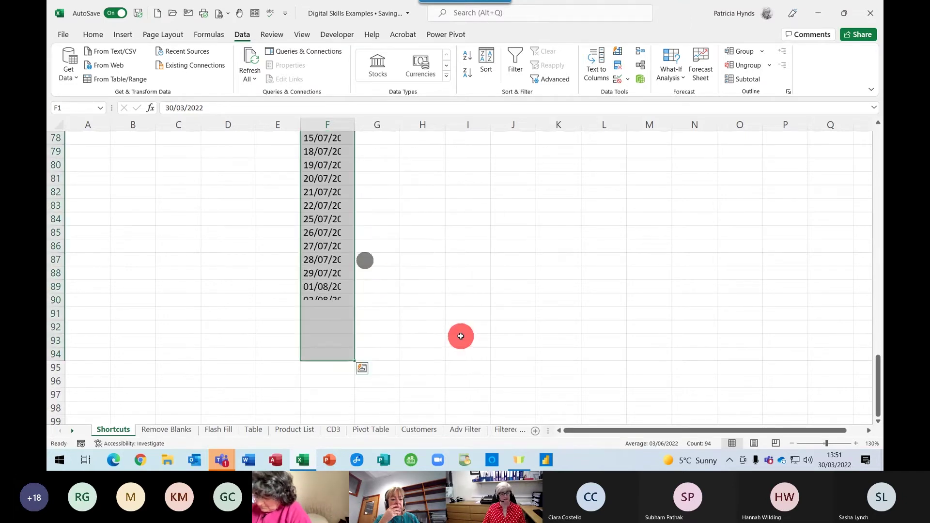
# Check the filled F-column dates skip the weekend, then select column F
pyautogui.scroll(19, 461, 334)
pyautogui.scroll(2, 461, 336)
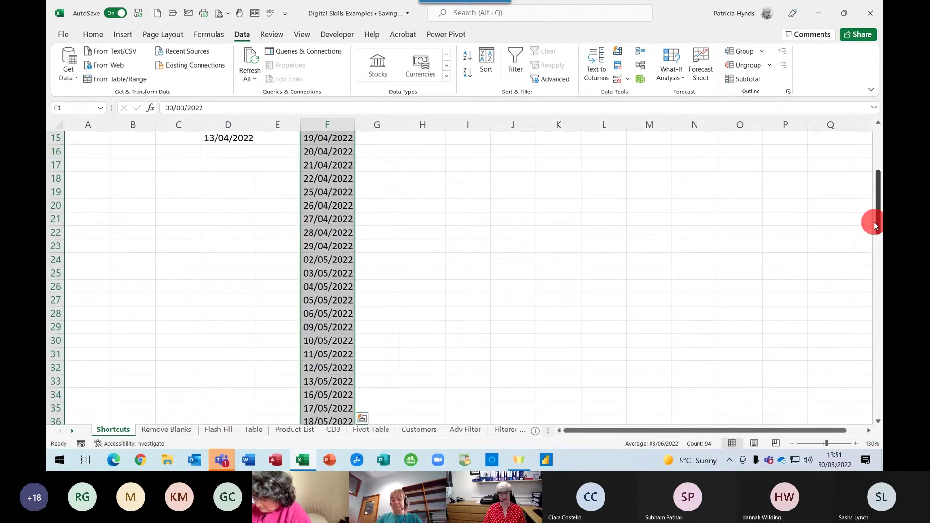
pyautogui.moveTo(878, 223); pyautogui.dragTo(878, 180)
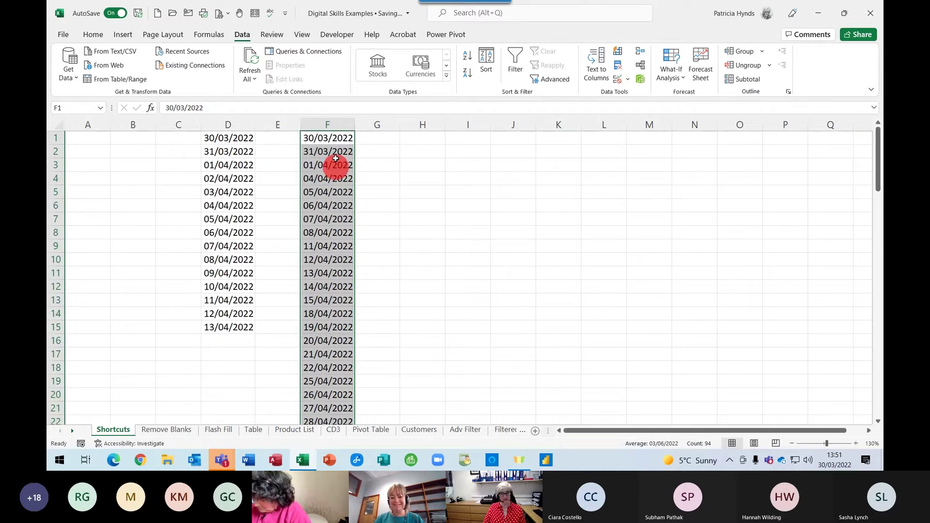
pyautogui.click(317, 138)
pyautogui.click(320, 151)
pyautogui.click(323, 165)
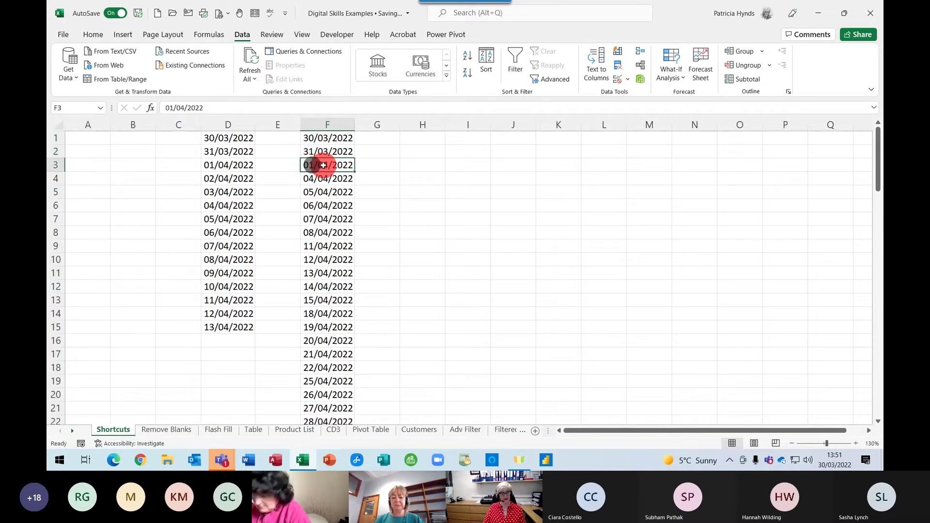
pyautogui.click(312, 179)
pyautogui.click(313, 191)
pyautogui.click(314, 204)
pyautogui.click(315, 220)
pyautogui.click(318, 232)
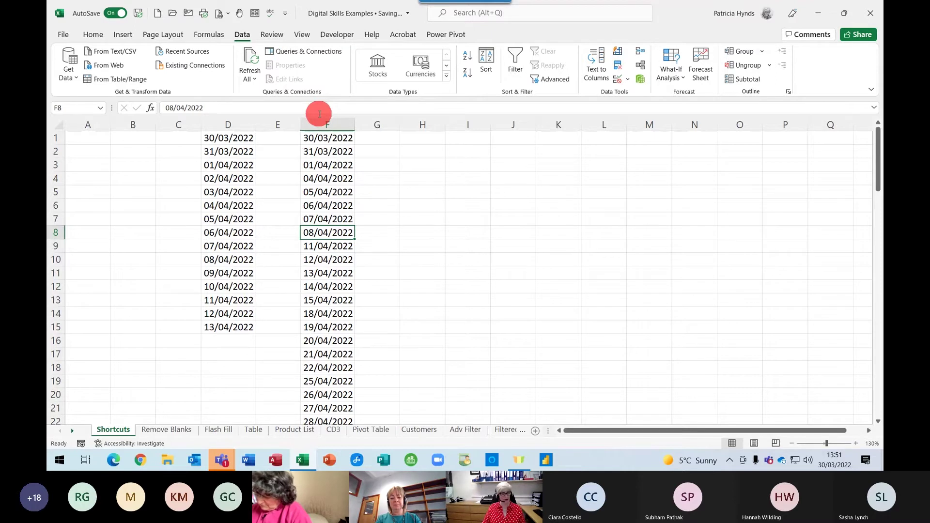
pyautogui.click(321, 122)
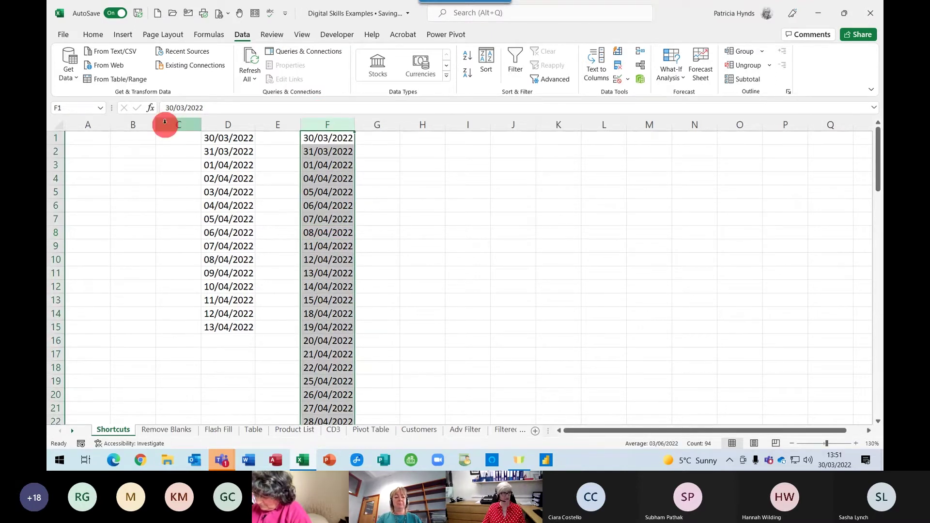
# Open Format Cells for column F and pick the Custom dd/mm/yyyy format
pyautogui.click(93, 35)
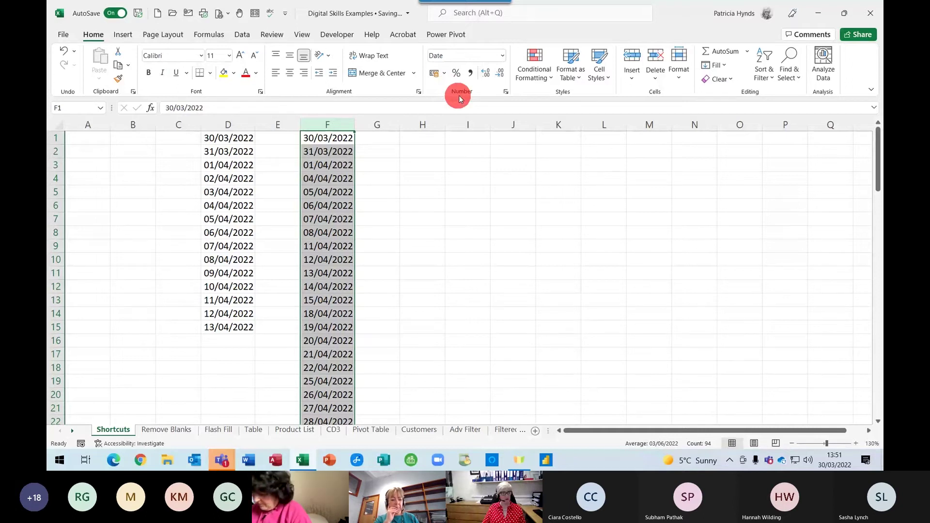
pyautogui.click(506, 91)
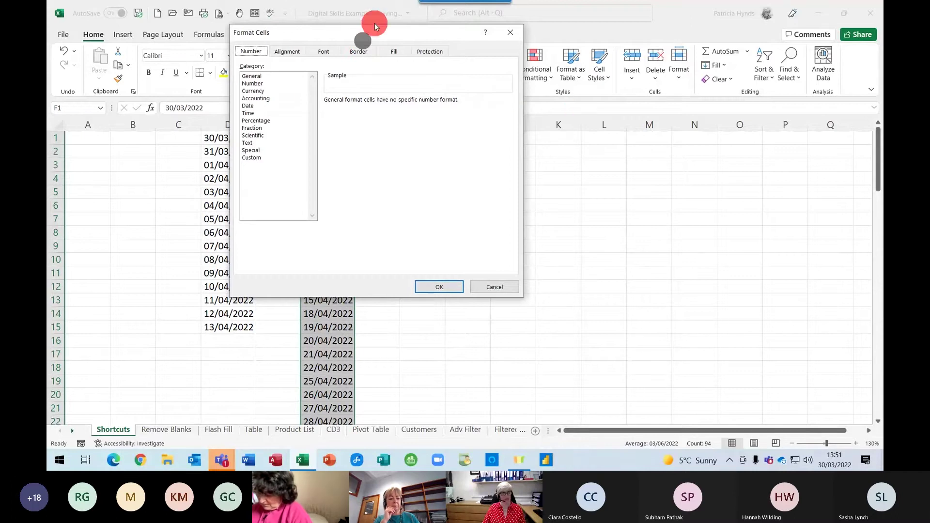
pyautogui.moveTo(375, 31); pyautogui.dragTo(673, 71)
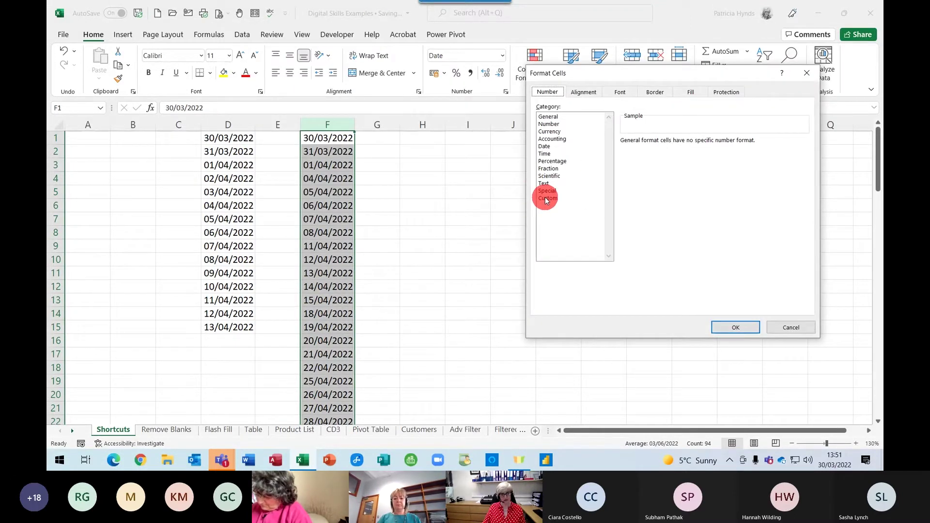
pyautogui.click(545, 198)
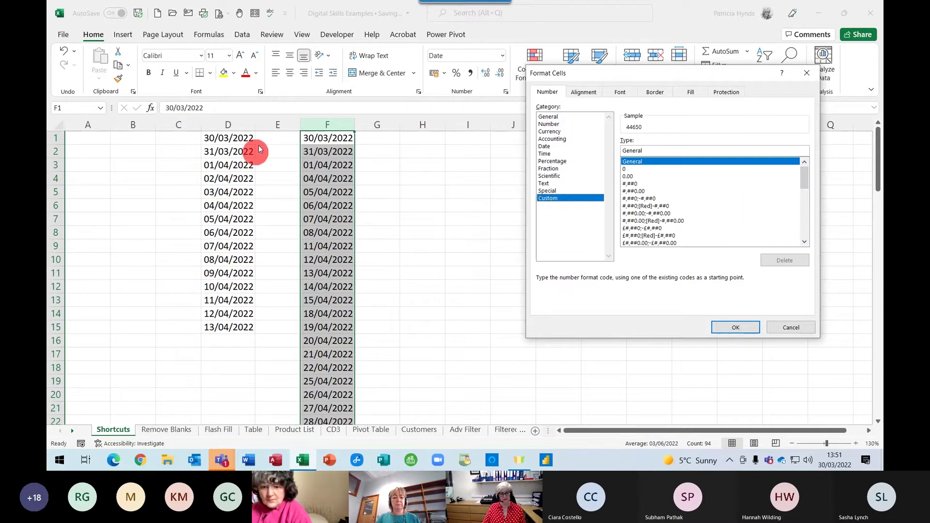
pyautogui.moveTo(804, 176); pyautogui.dragTo(802, 203)
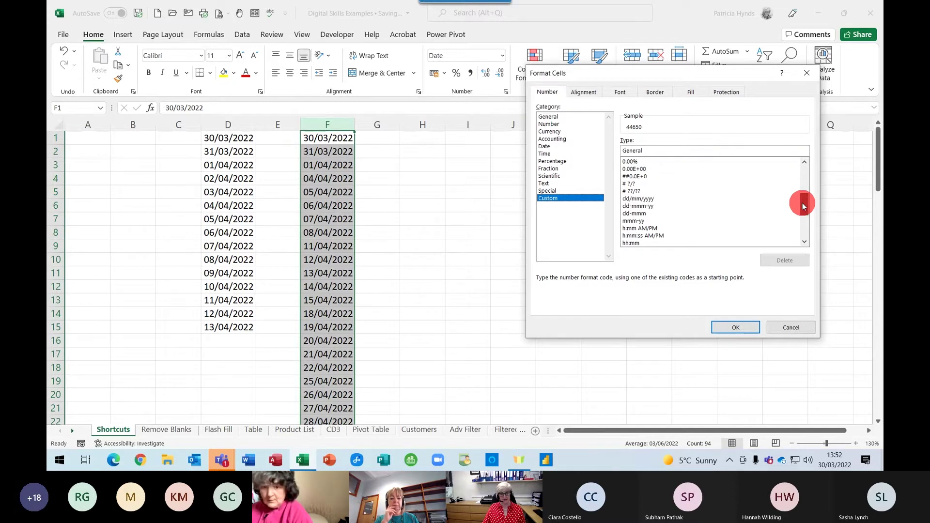
pyautogui.click(638, 199)
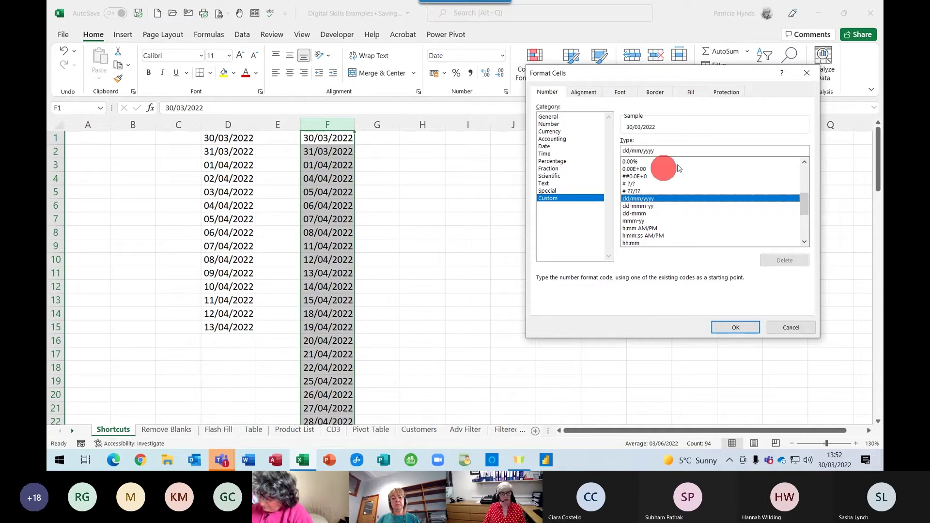
# Change column F's custom format to dddd dd mmmm yyyy, e.g. Wednesday 30 March 2022
pyautogui.moveTo(670, 150); pyautogui.dragTo(599, 149)
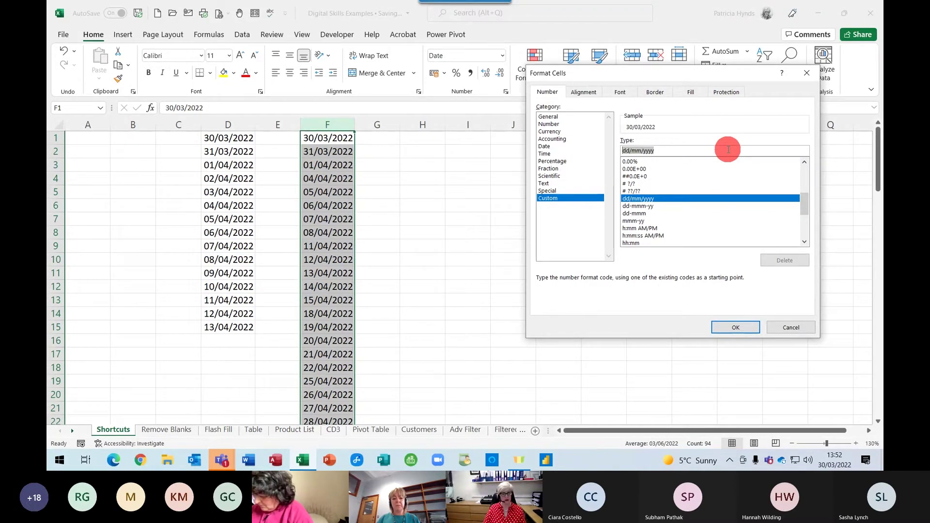
pyautogui.write('dddd dd')
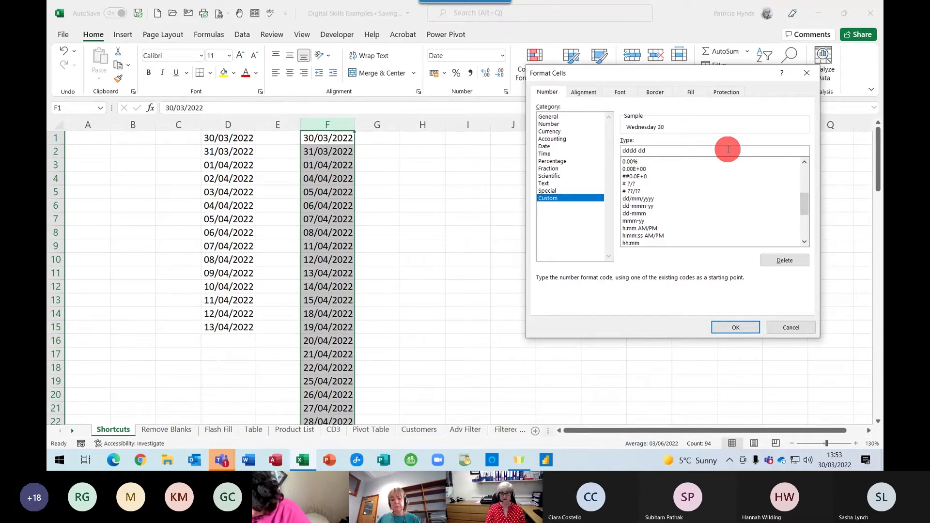
pyautogui.write('mmmm')
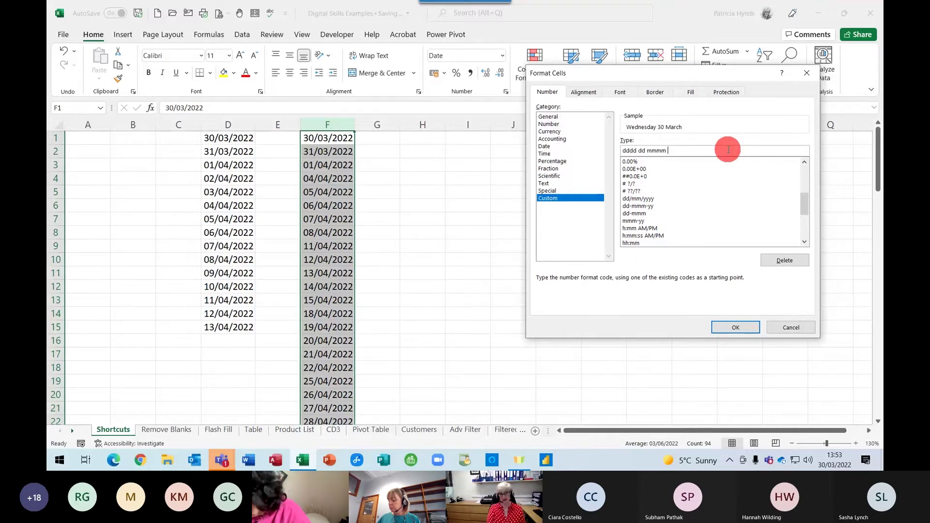
pyautogui.write(' yyyy')
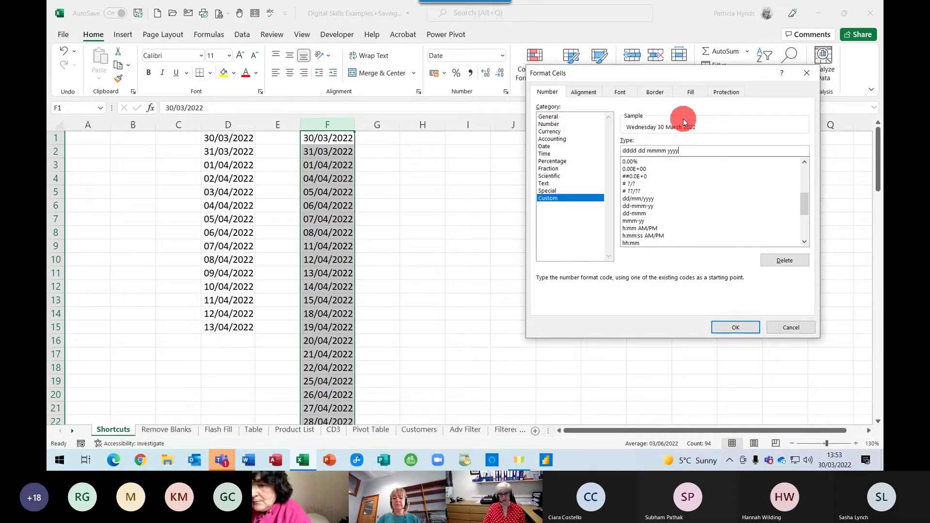
pyautogui.click(738, 327)
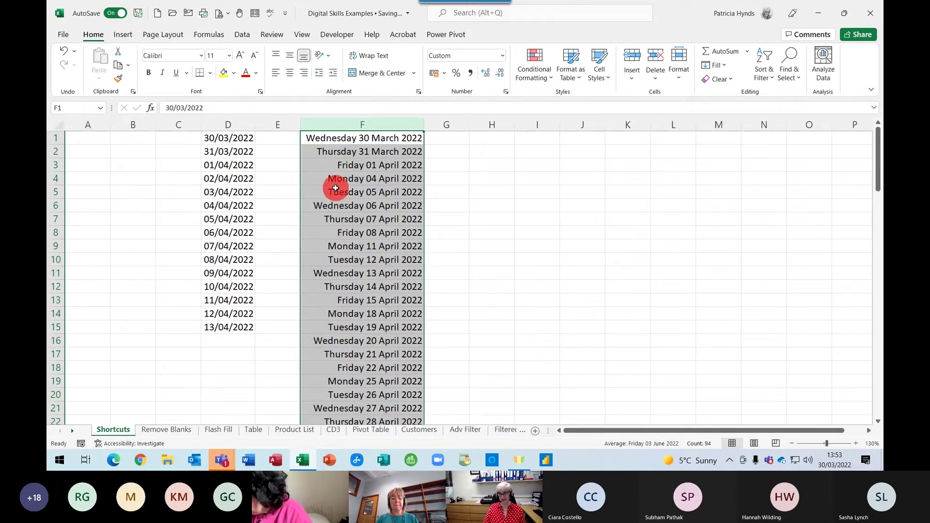
pyautogui.click(494, 140)
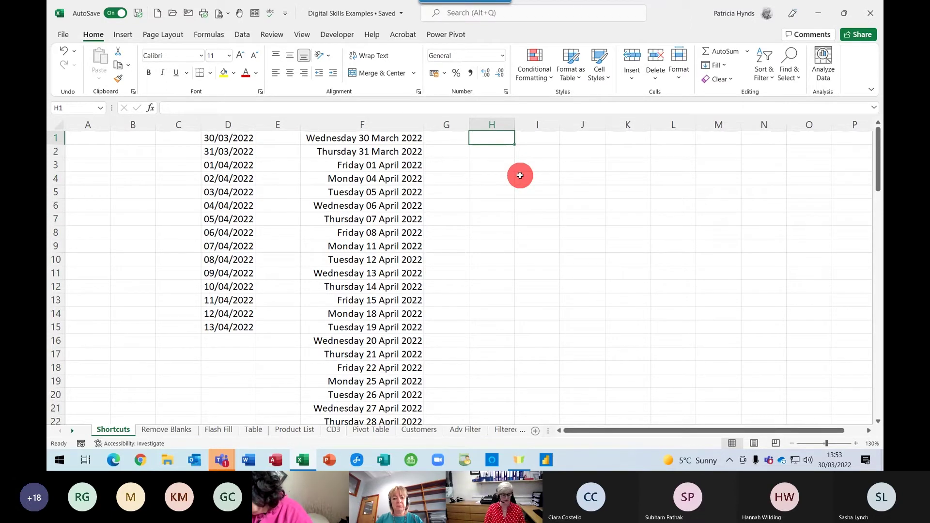
pyautogui.hotkey('ctrl', 'shift', ';')
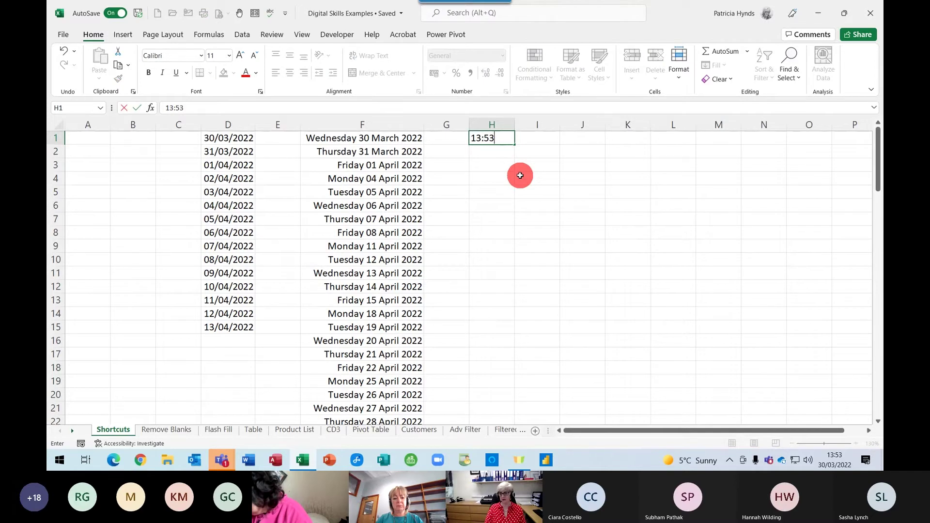
pyautogui.press('Return')
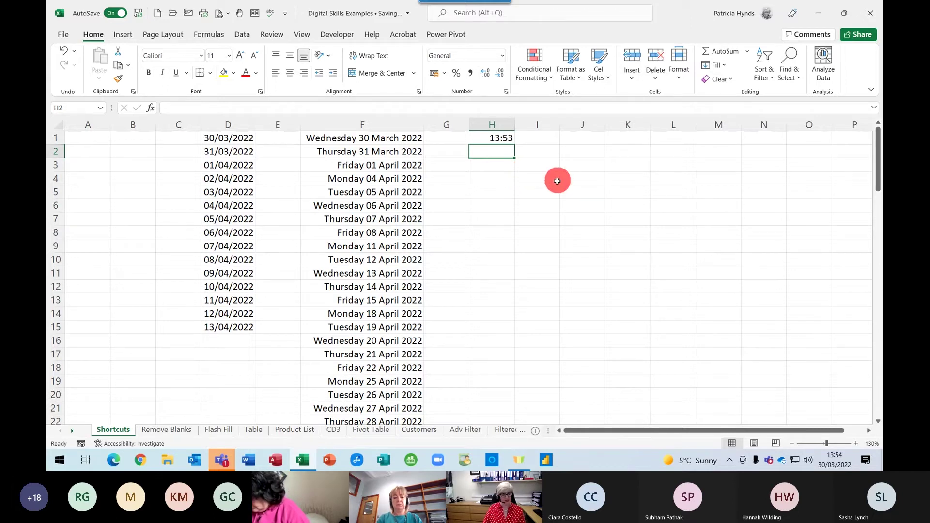
pyautogui.click(489, 214)
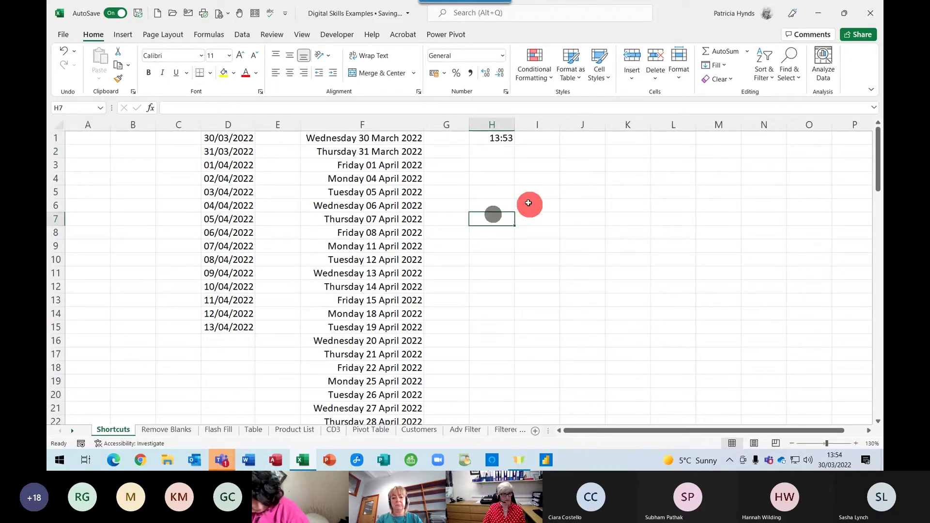
pyautogui.click(539, 187)
pyautogui.click(591, 134)
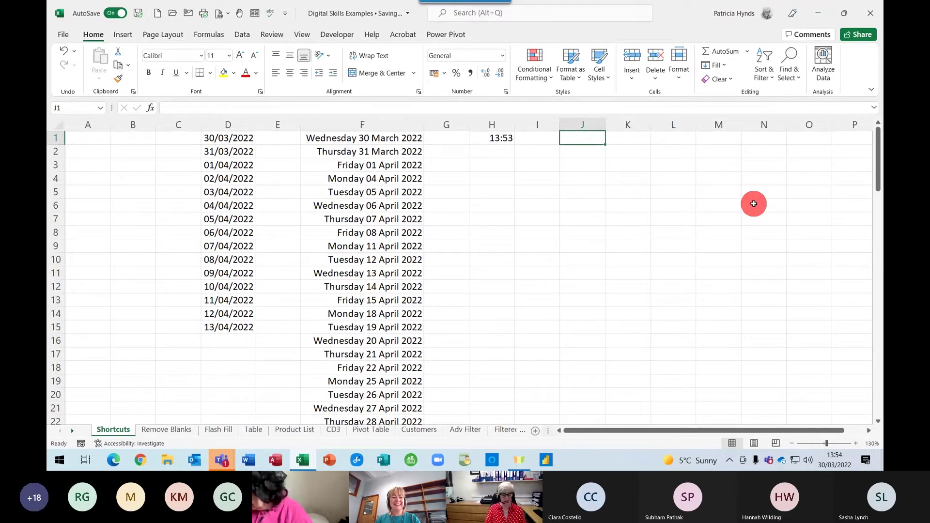
# Type the headings Mobile, Tel and Sort Code across J1:L1
pyautogui.write('Mobile')
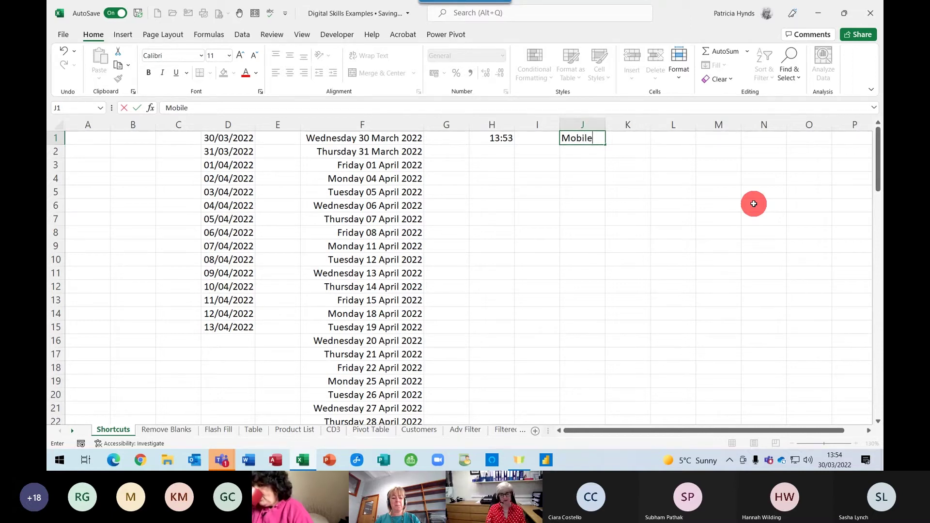
pyautogui.press('Tab')
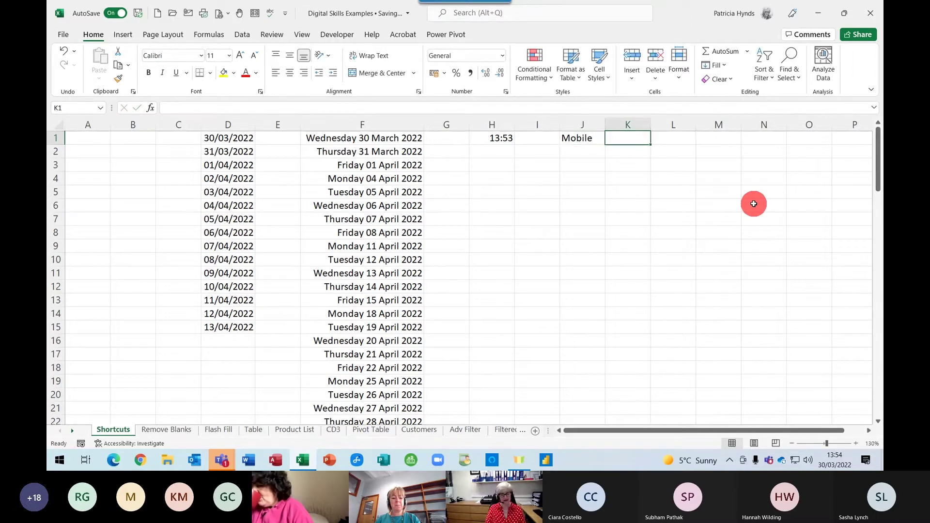
pyautogui.write('T')
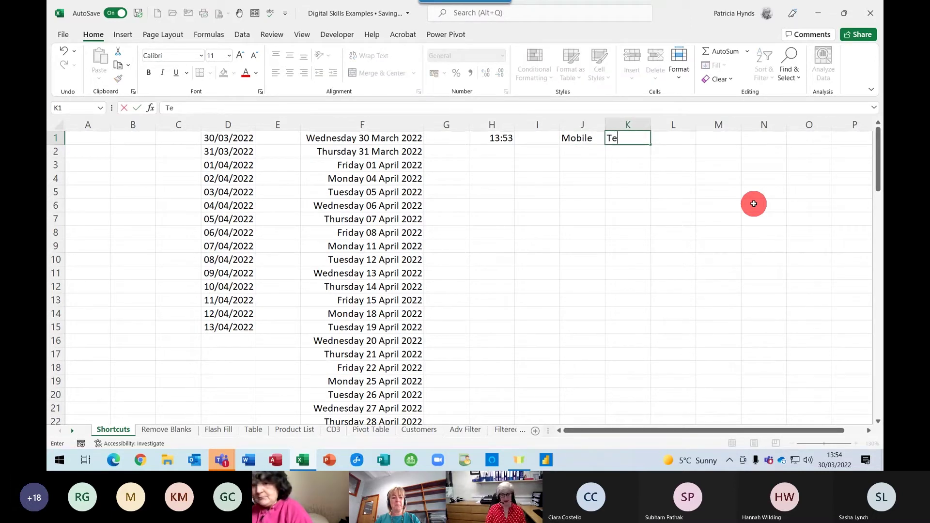
pyautogui.write('e')
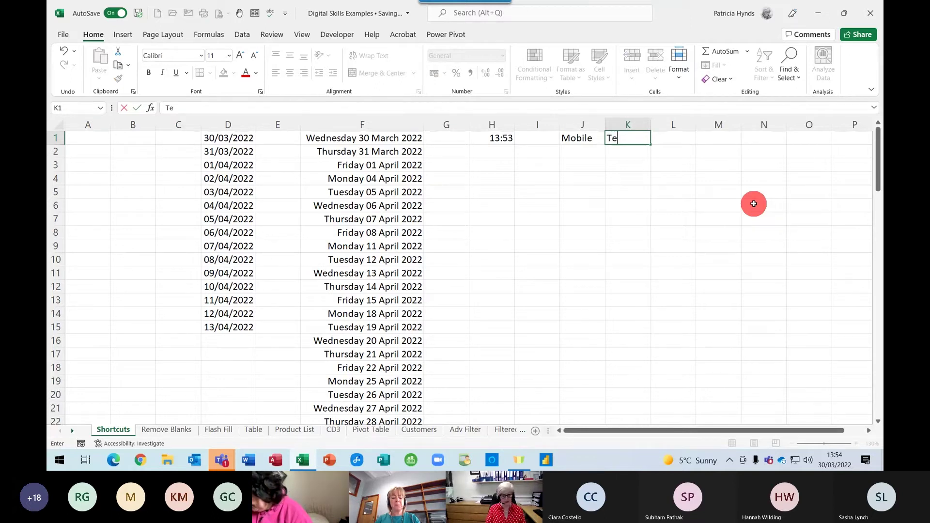
pyautogui.write('l')
pyautogui.press('Tab')
pyautogui.write('Sort ')
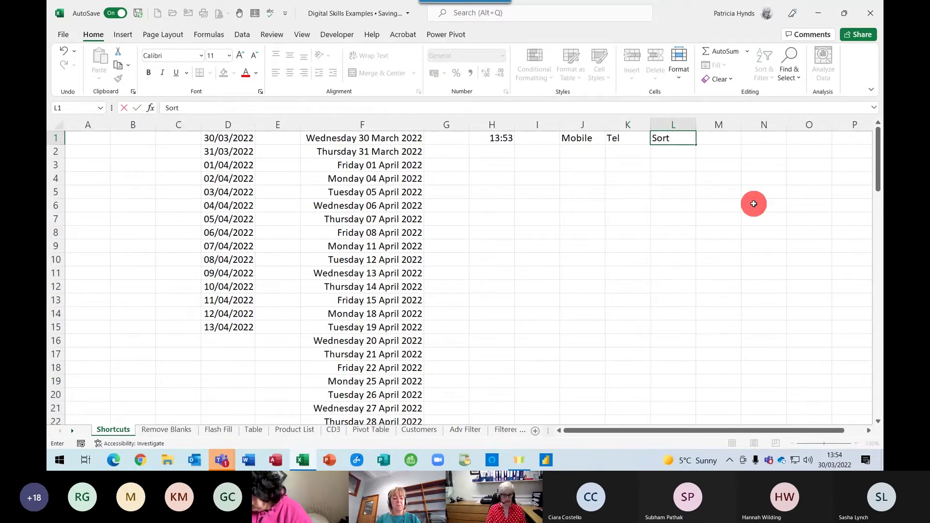
pyautogui.write('Cdode')
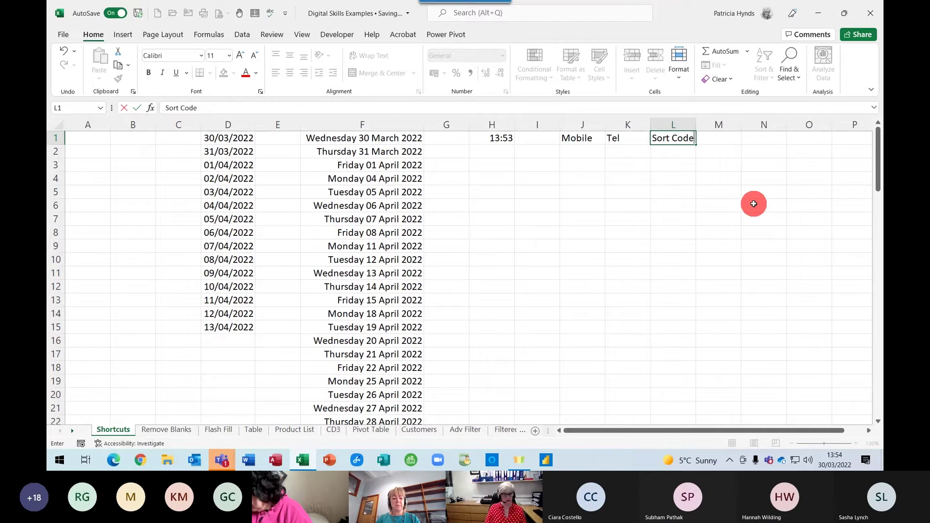
pyautogui.press('Return')
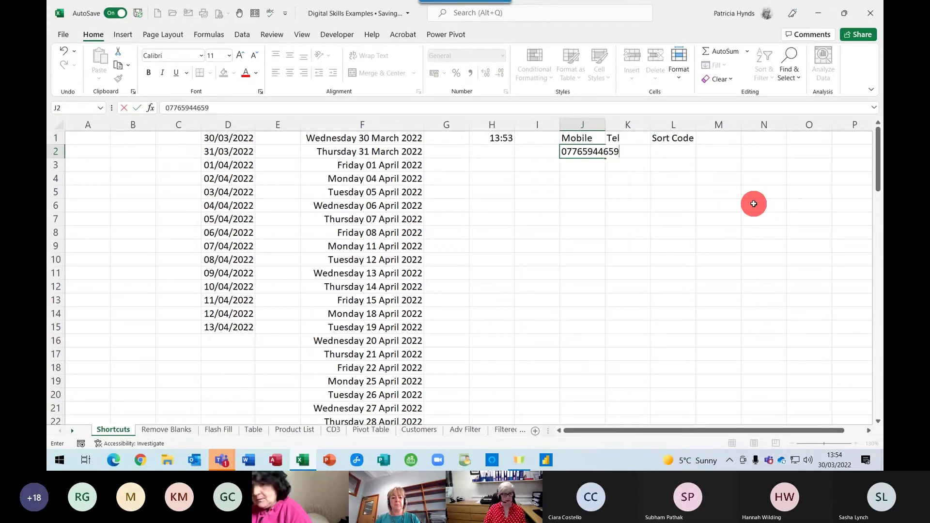
# Enter a mobile number in J2 with an apostrophe to keep its leading zero, and widen column J
pyautogui.press('Return')
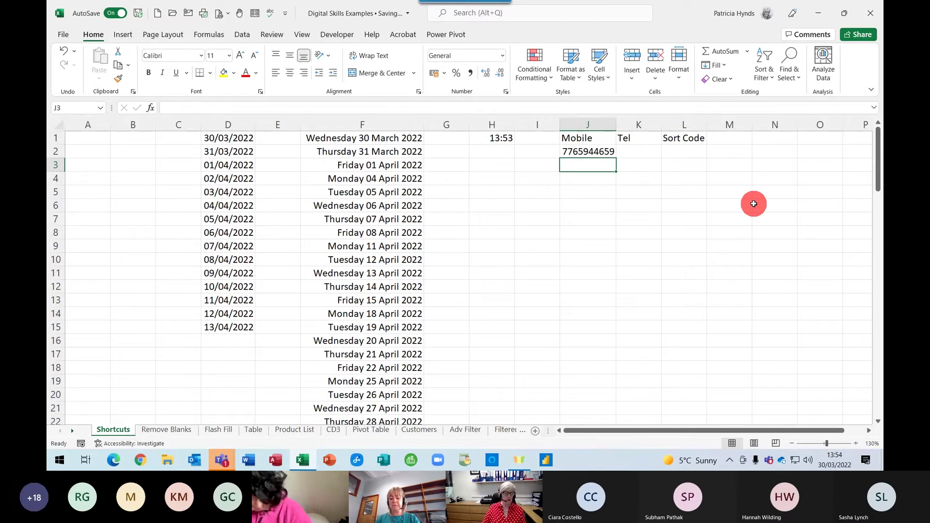
pyautogui.click(578, 124)
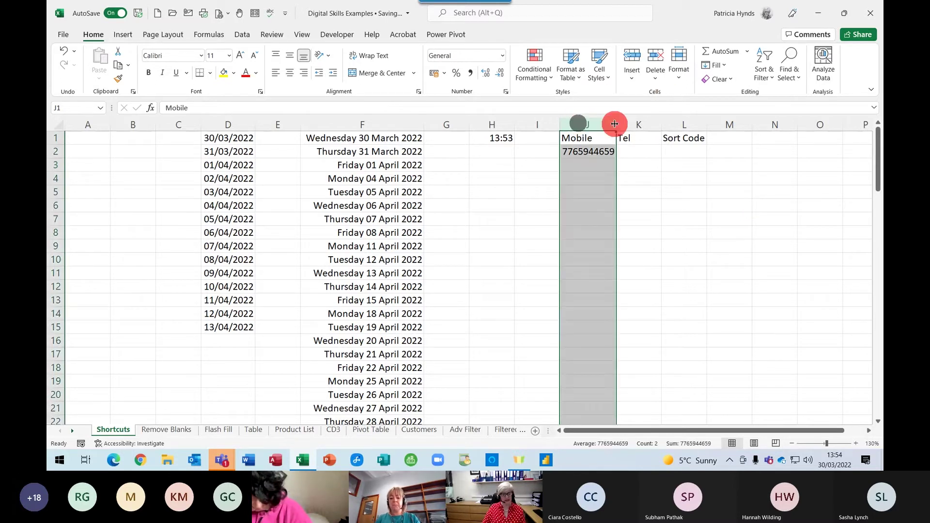
pyautogui.doubleClick(563, 150)
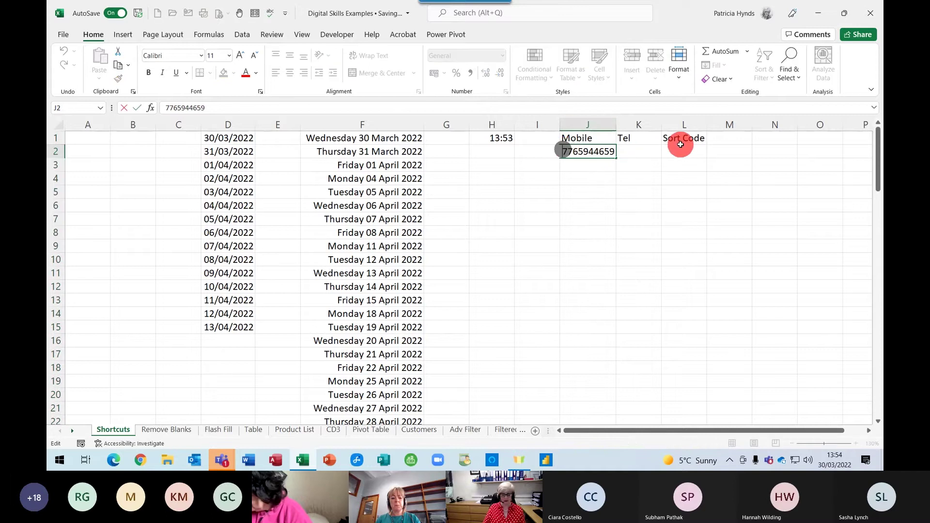
pyautogui.write("'0")
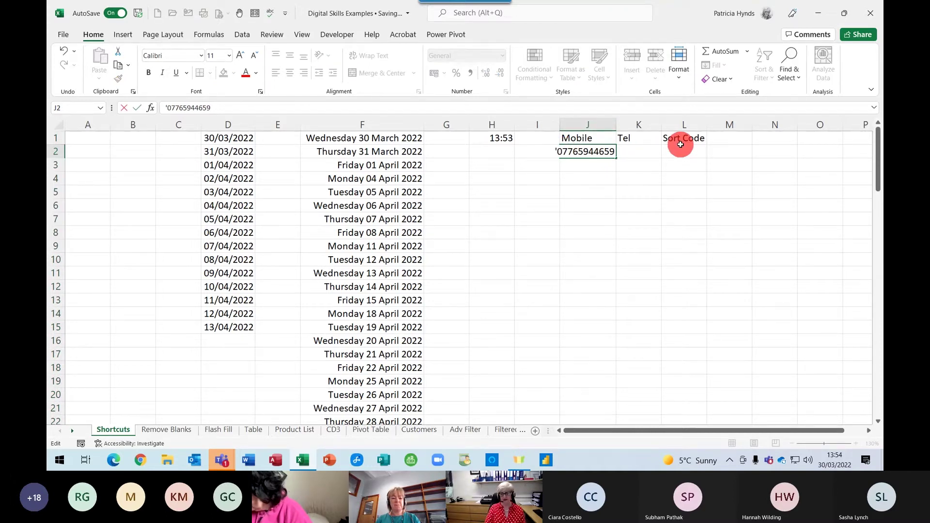
pyautogui.press('Return')
pyautogui.moveTo(616, 125); pyautogui.dragTo(652, 124)
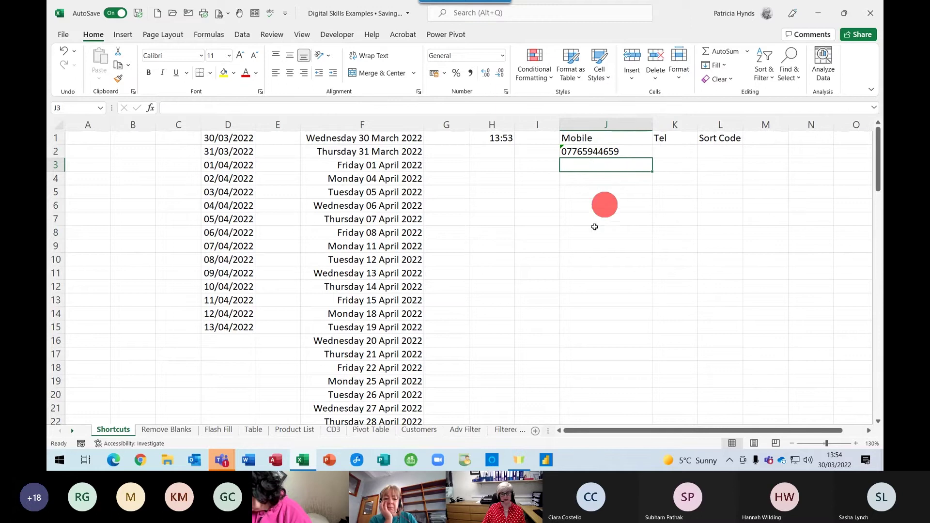
pyautogui.click(607, 152)
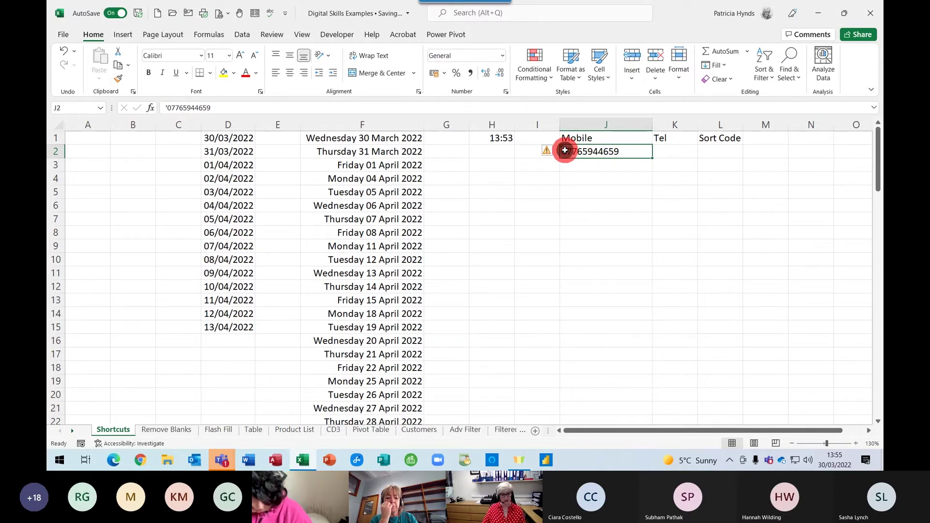
# Remove the apostrophe and leading zero from J2 so it becomes a plain number
pyautogui.doubleClick(565, 151)
pyautogui.press('BackSpace')
pyautogui.press('BackSpace')
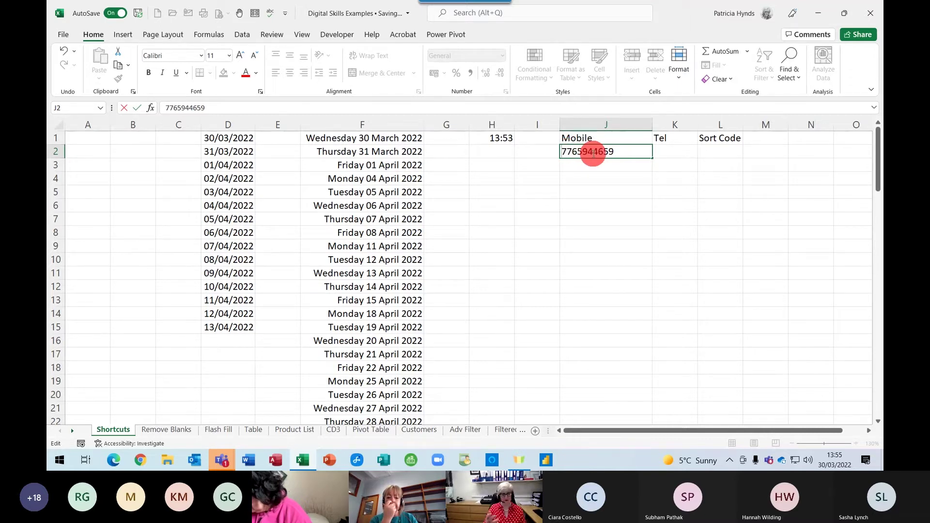
pyautogui.hotkey('ctrl', 'Return')
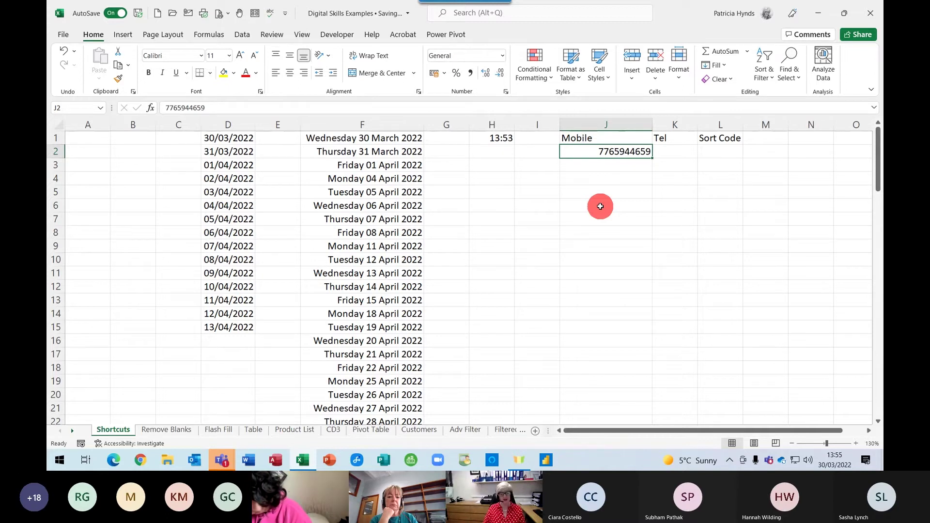
pyautogui.click(598, 124)
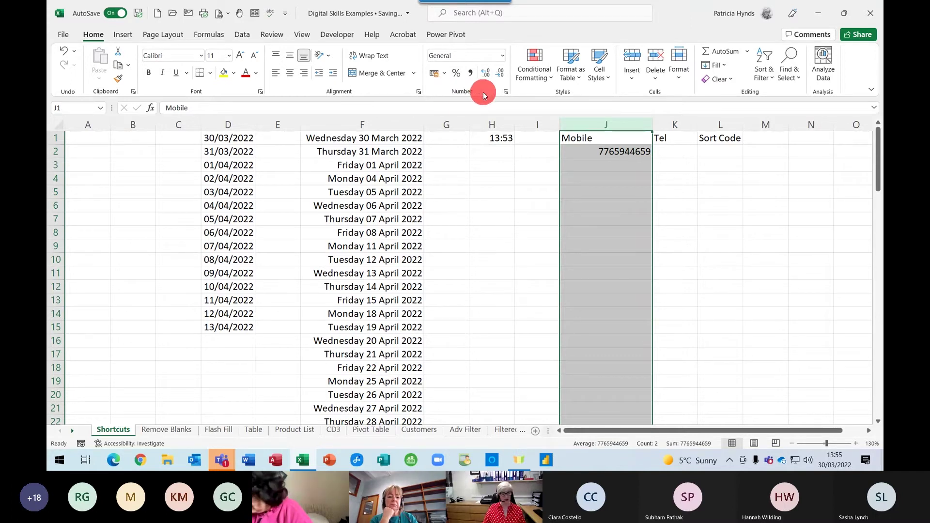
# Give column J the custom number format "0"# so J2 shows its leading zero
pyautogui.click(506, 92)
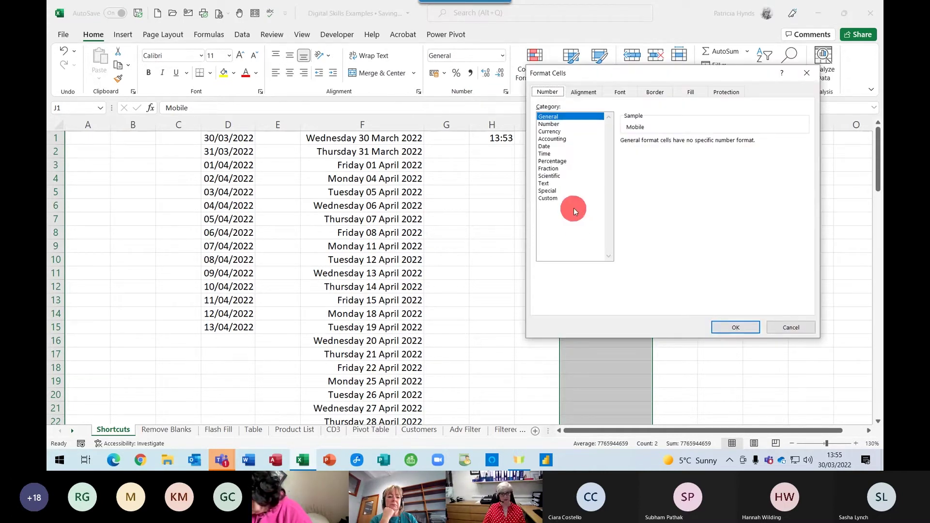
pyautogui.click(545, 198)
pyautogui.moveTo(637, 80); pyautogui.dragTo(415, 103)
pyautogui.click(416, 177)
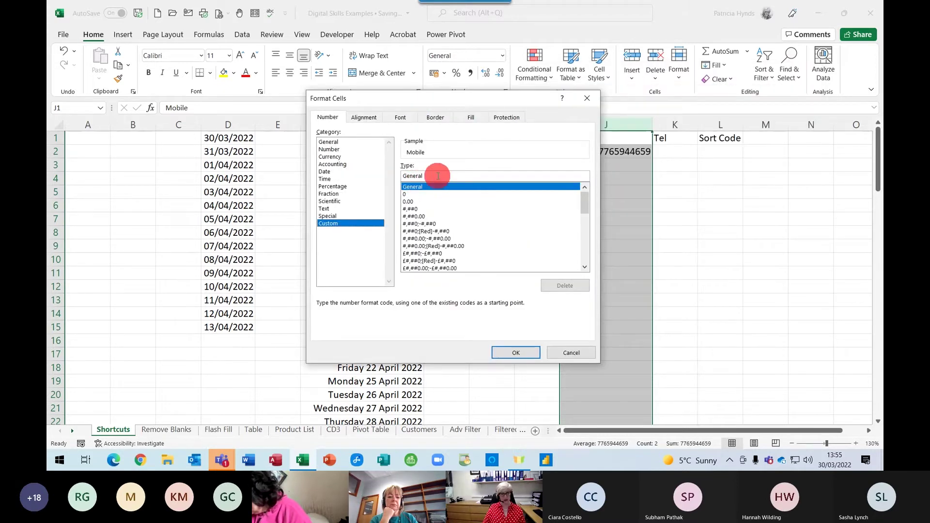
pyautogui.moveTo(431, 175); pyautogui.dragTo(401, 176)
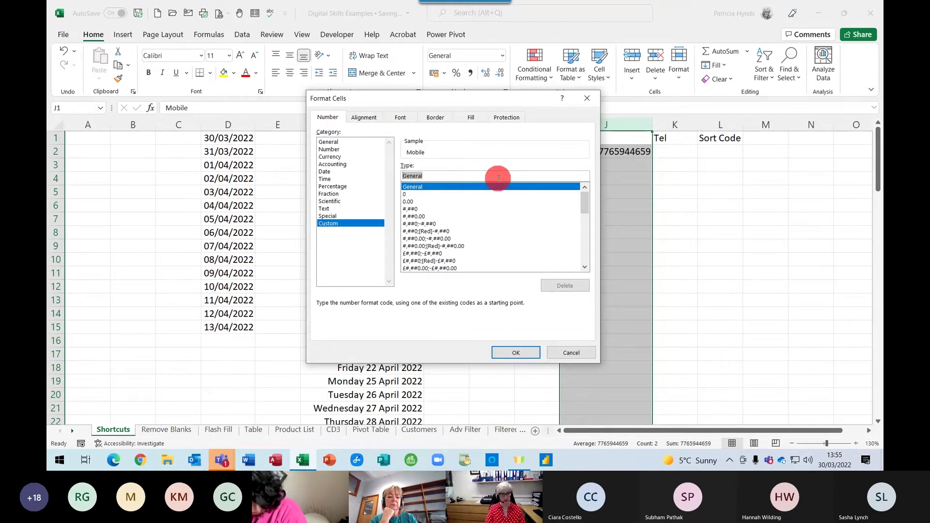
pyautogui.write('"0"#')
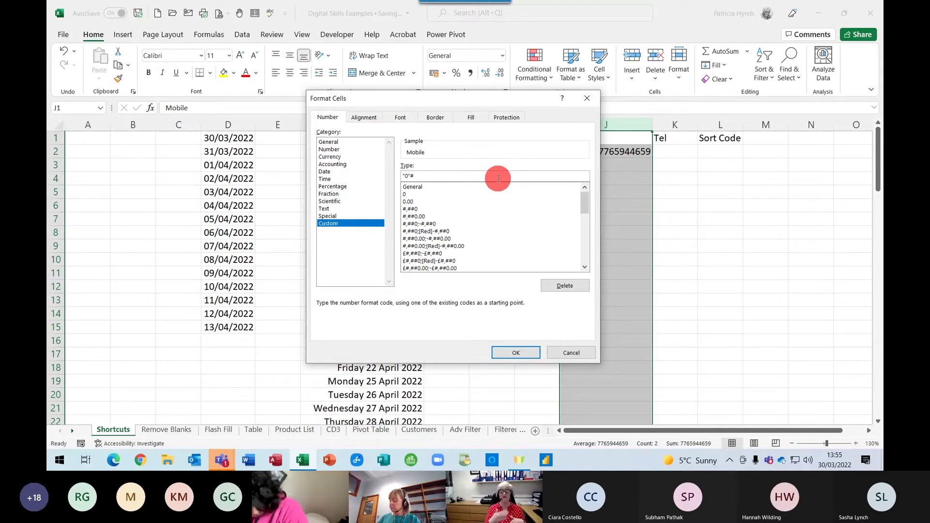
pyautogui.click(504, 354)
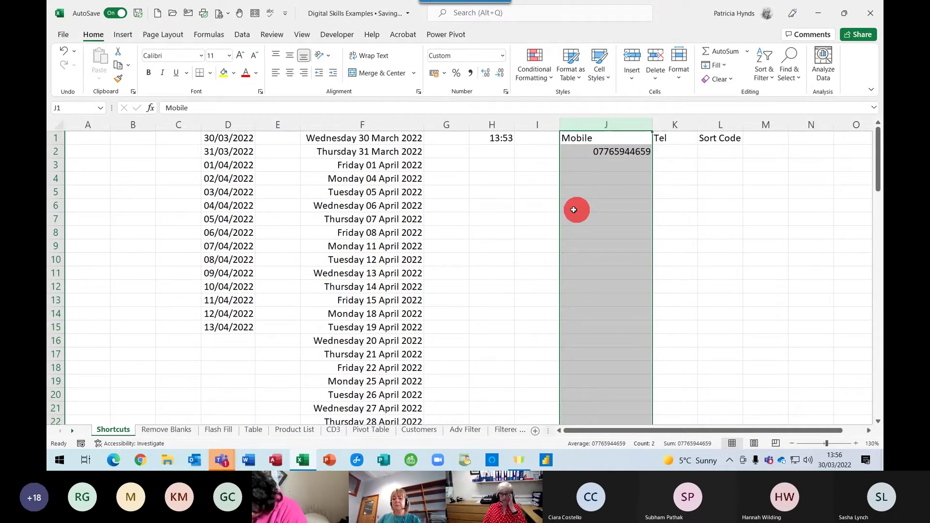
pyautogui.click(626, 169)
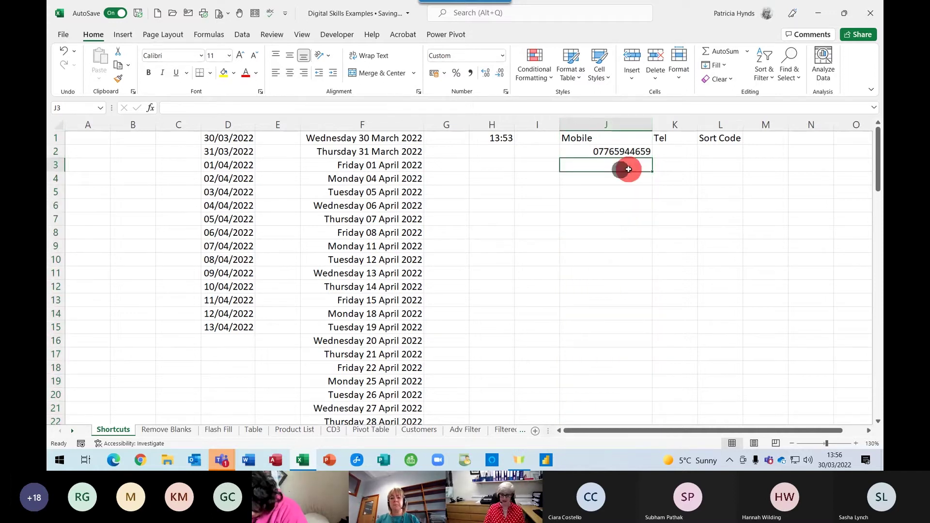
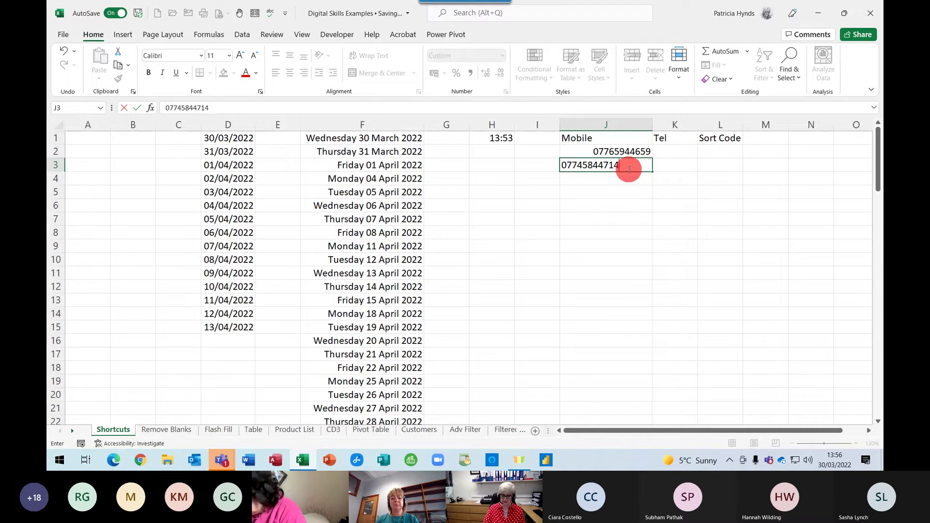
# Enter a second mobile number in J3 and confirm J2 still shows its leading zero
pyautogui.press('Return')
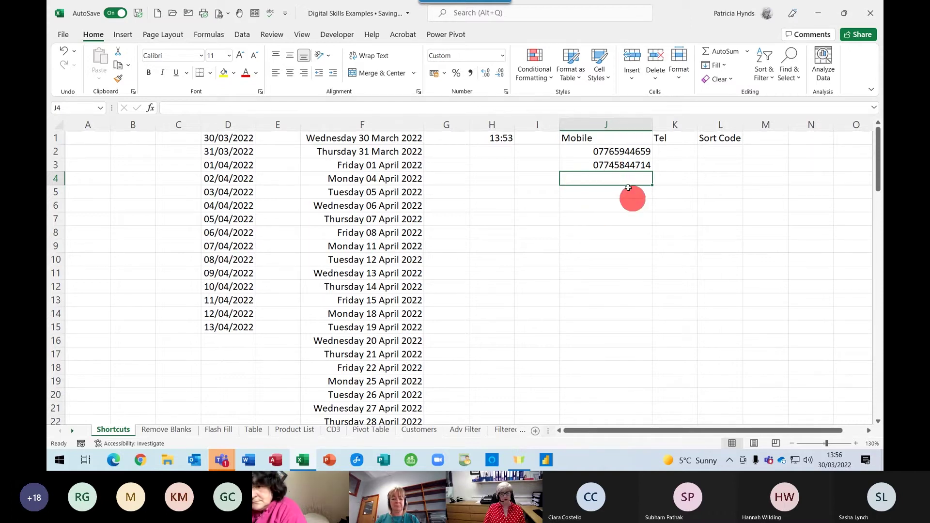
pyautogui.doubleClick(601, 151)
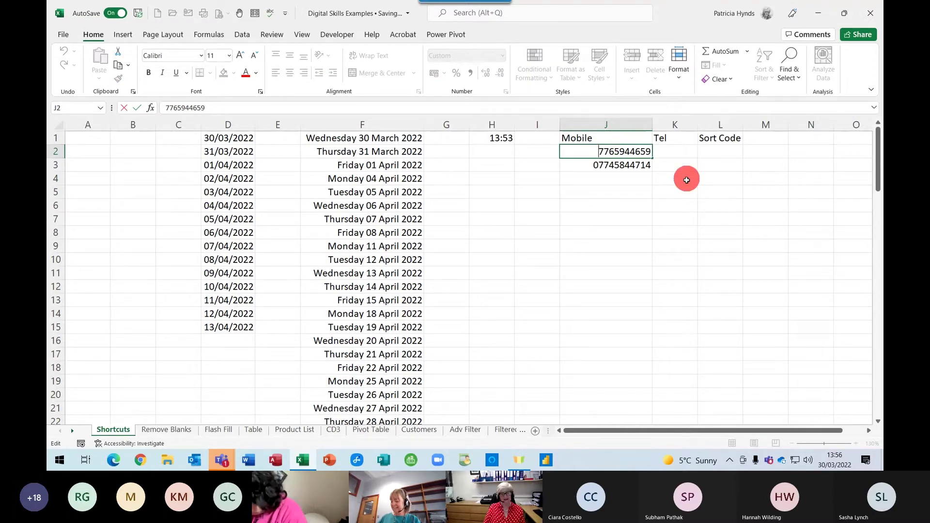
pyautogui.click(609, 202)
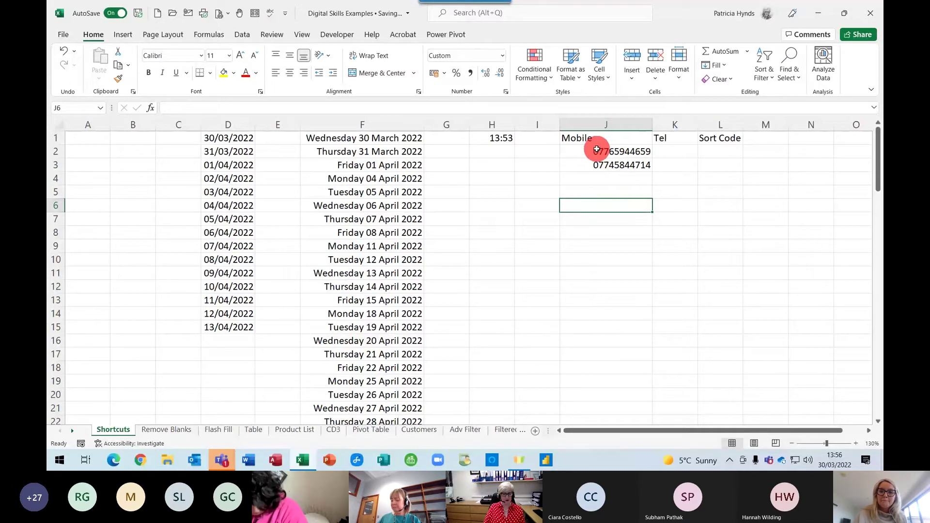
pyautogui.click(587, 125)
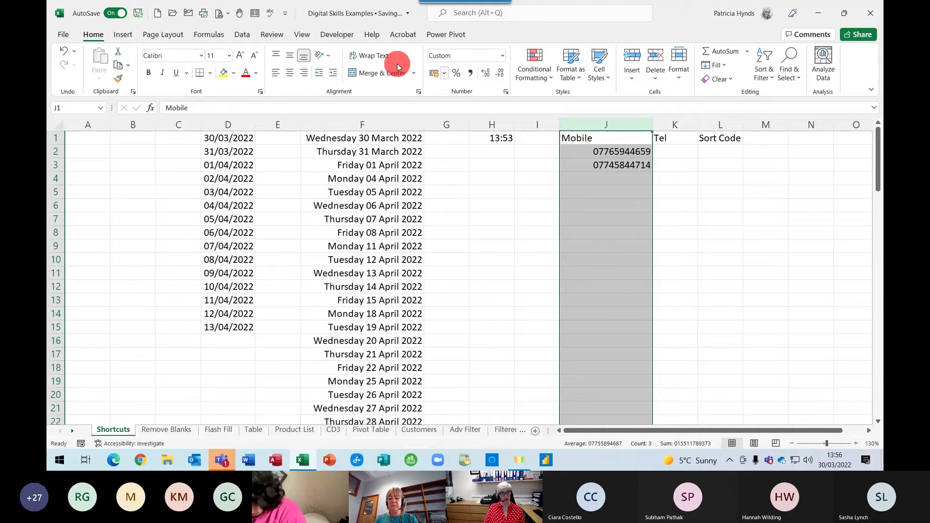
pyautogui.click(505, 92)
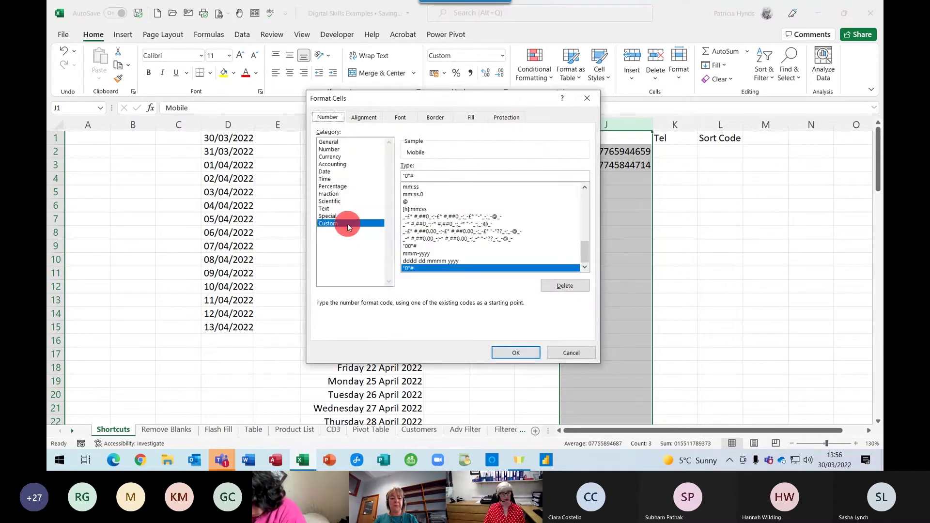
pyautogui.click(431, 175)
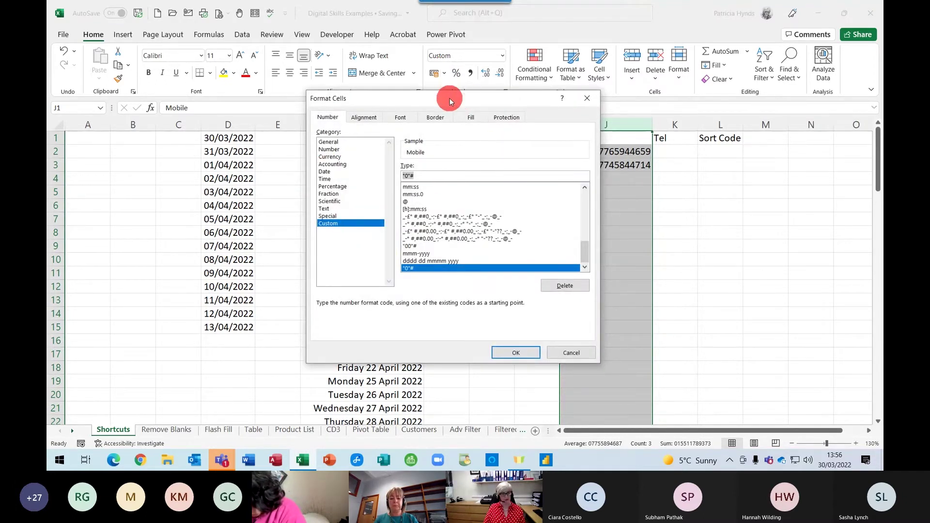
pyautogui.moveTo(449, 98); pyautogui.dragTo(428, 109)
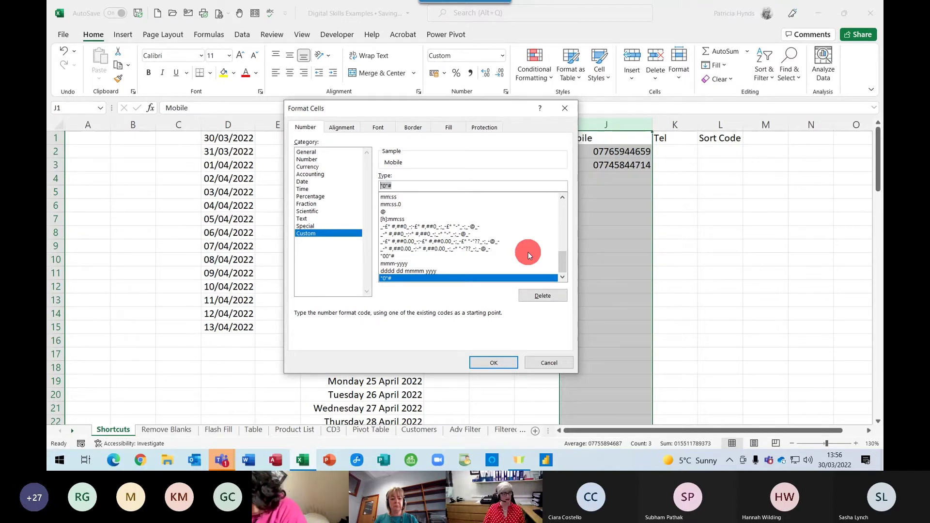
pyautogui.write('000')
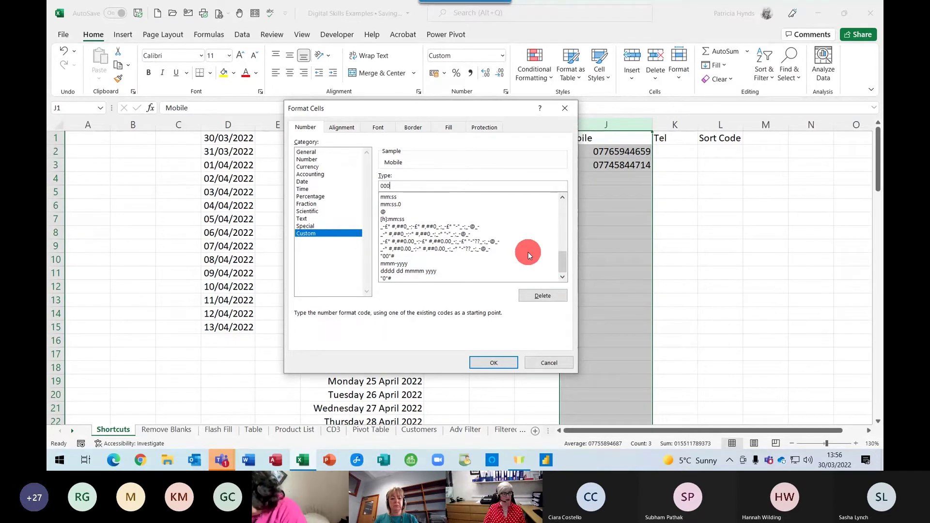
pyautogui.write('000000')
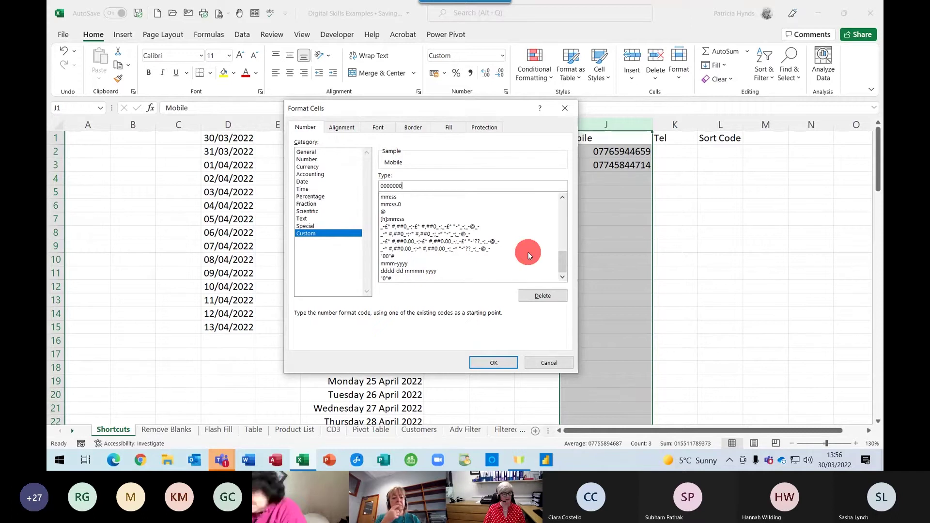
pyautogui.write('00')
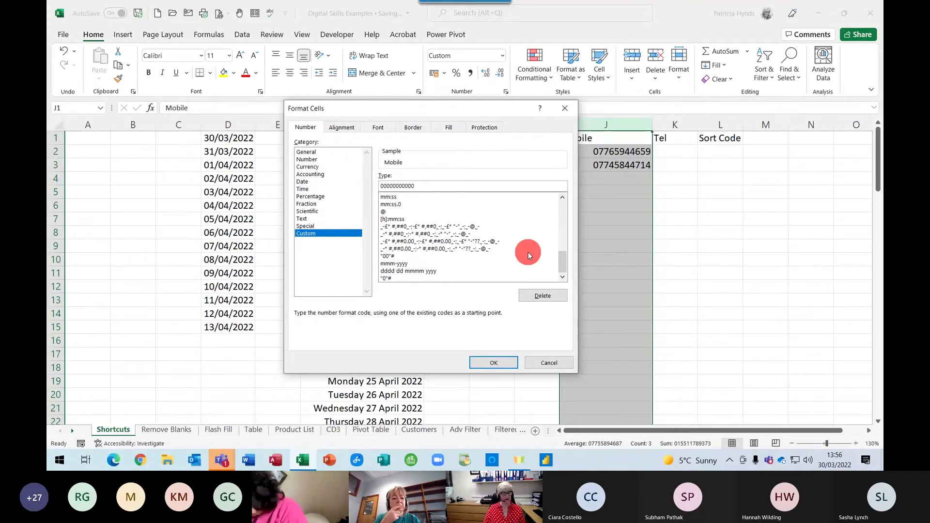
pyautogui.click(494, 363)
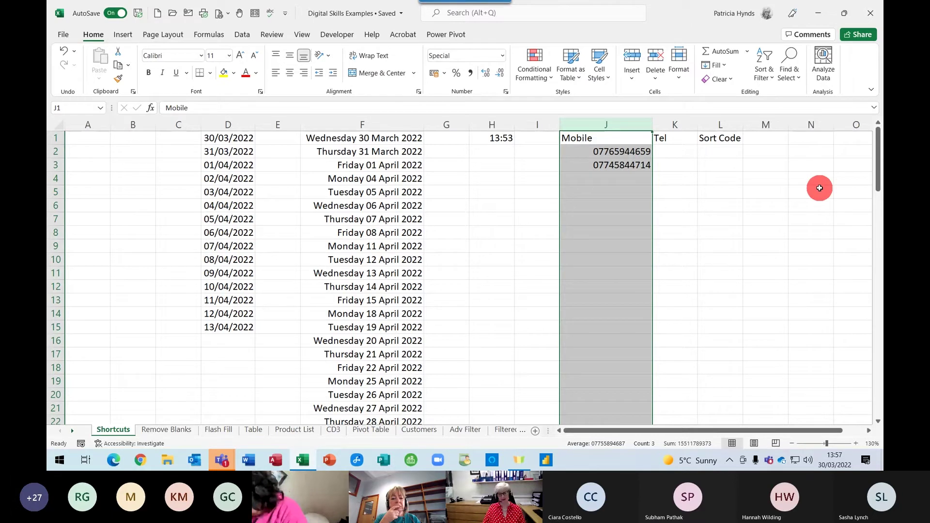
# Enter the values 1, 2, 10 and 100 down cells N1 to N4
pyautogui.click(810, 124)
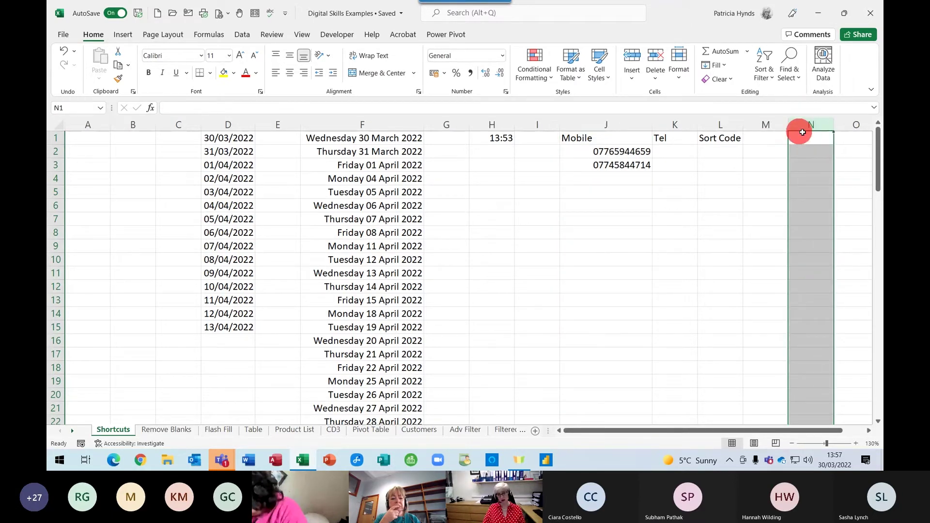
pyautogui.click(800, 137)
pyautogui.write('1')
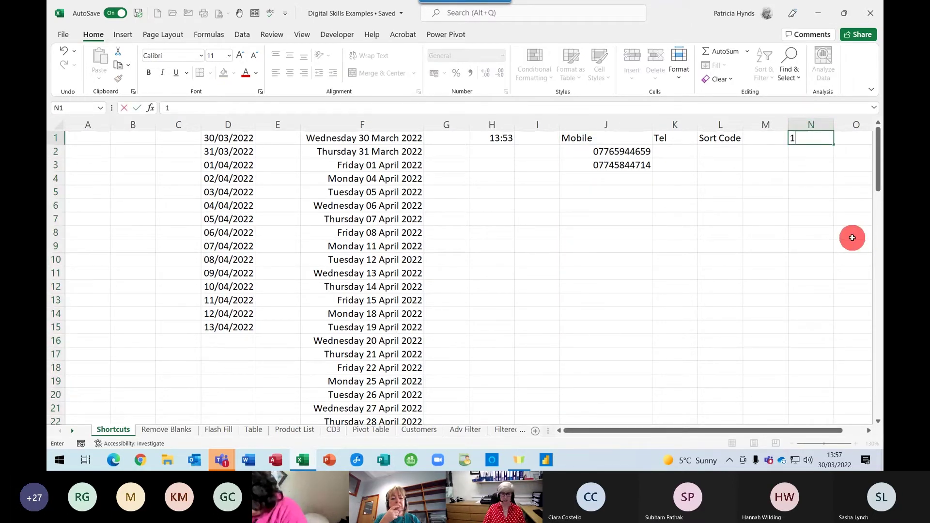
pyautogui.press('Return')
pyautogui.write('2')
pyautogui.press('Return')
pyautogui.write('10')
pyautogui.press('Return')
pyautogui.write('100')
pyautogui.press('Return')
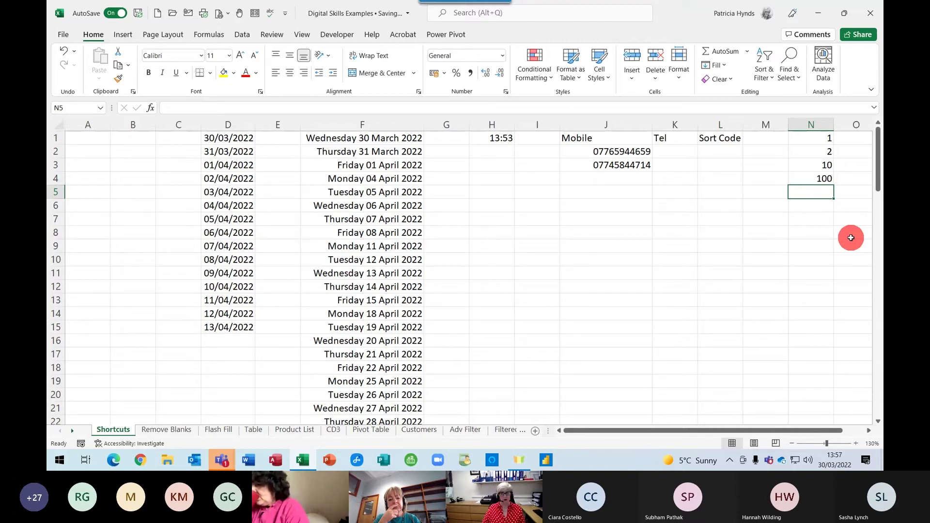
pyautogui.click(812, 124)
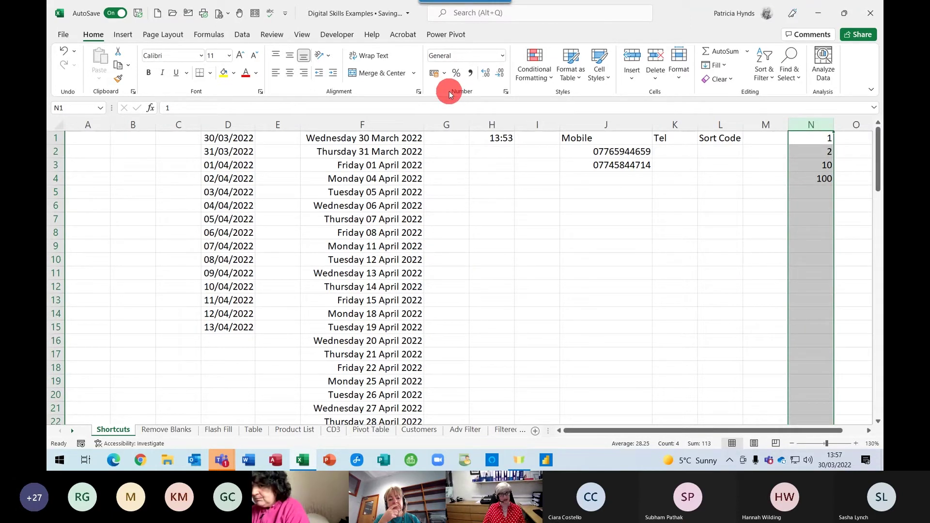
# Apply the custom number format 000 to column N so values read 001, 002, 010, 100
pyautogui.click(506, 92)
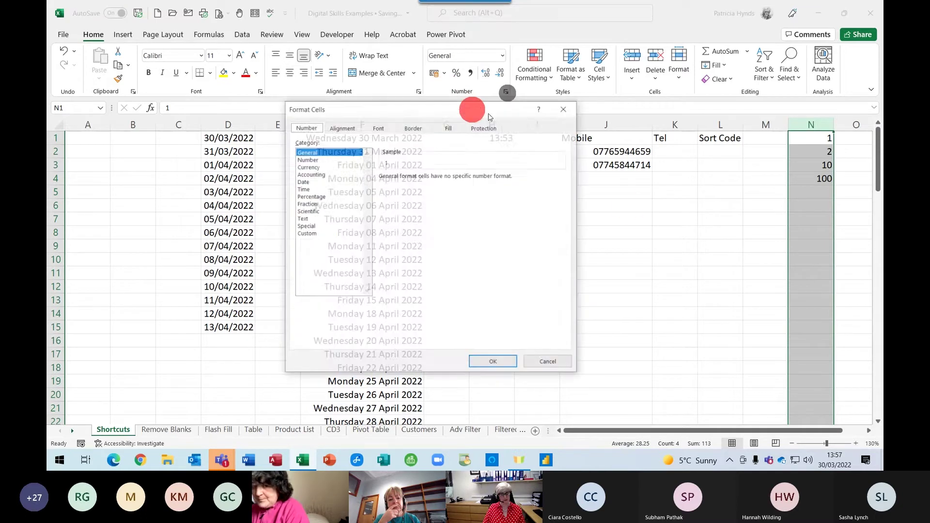
pyautogui.click(318, 233)
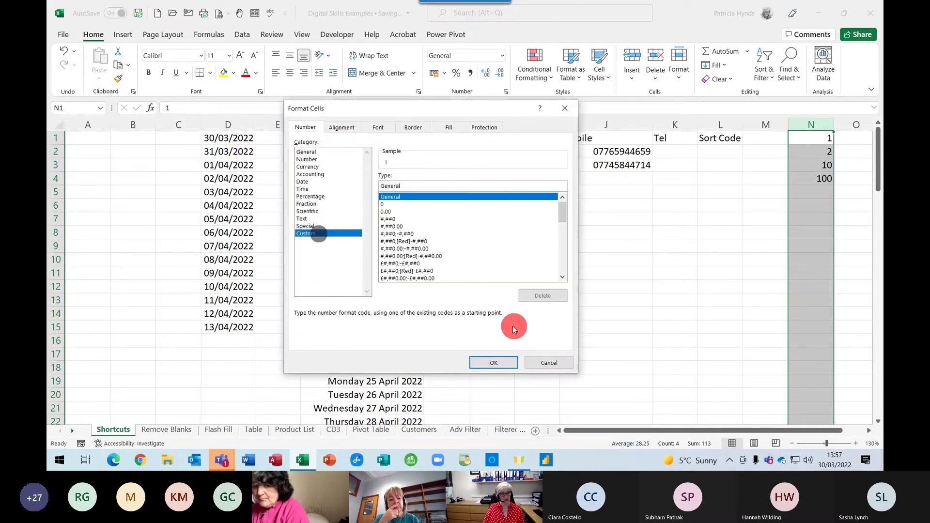
pyautogui.doubleClick(415, 185)
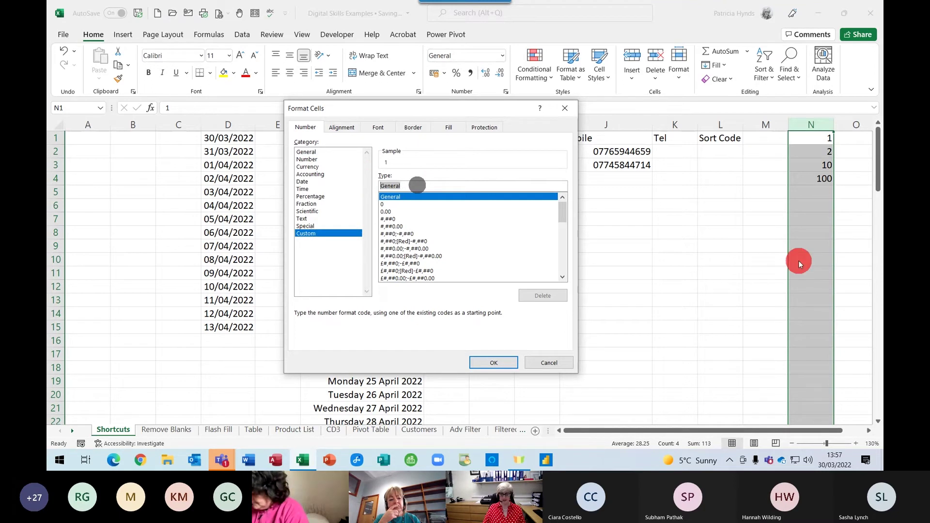
pyautogui.write('000')
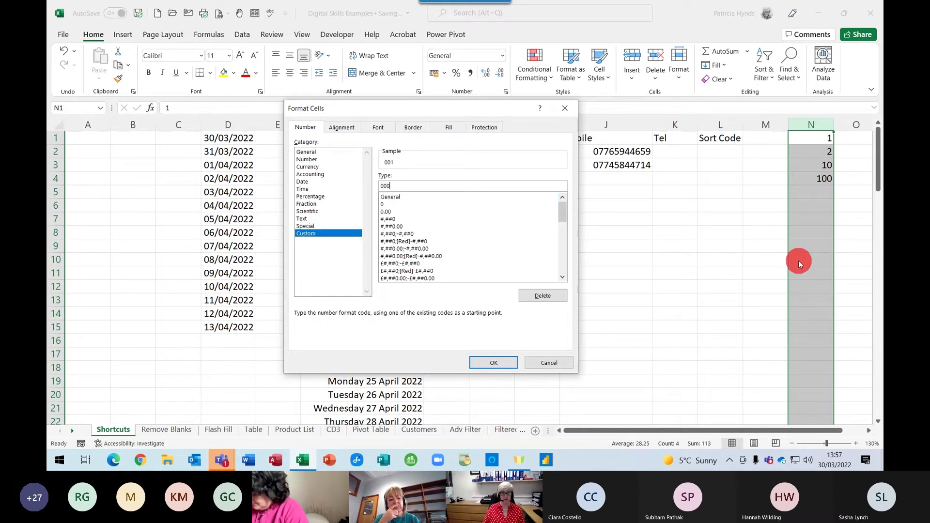
pyautogui.click(496, 361)
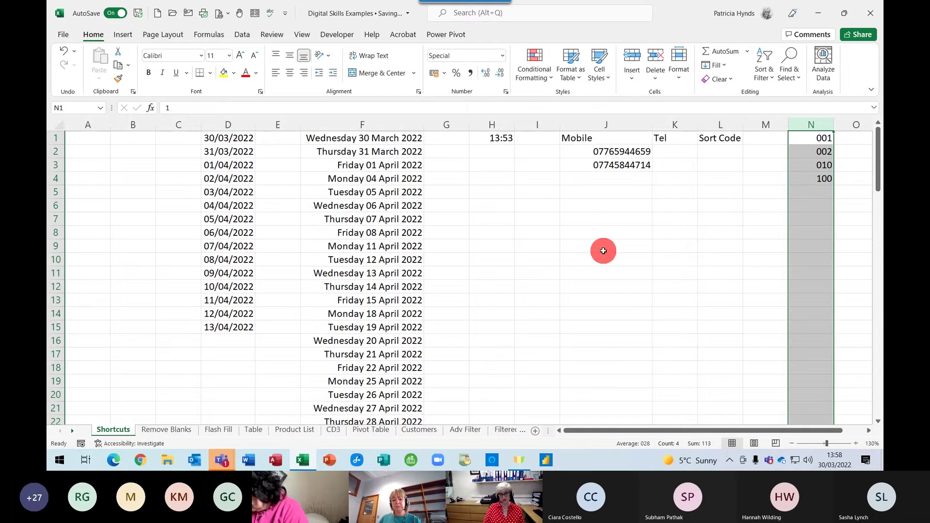
pyautogui.click(685, 148)
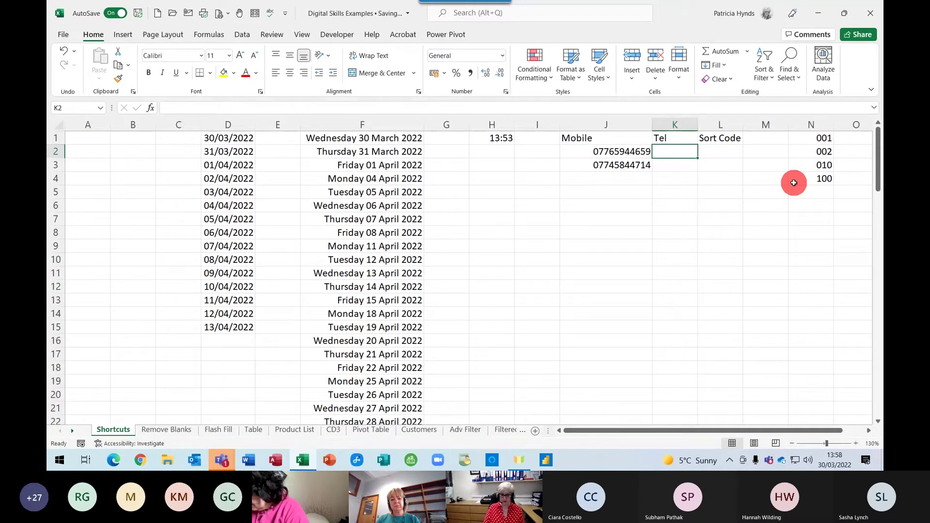
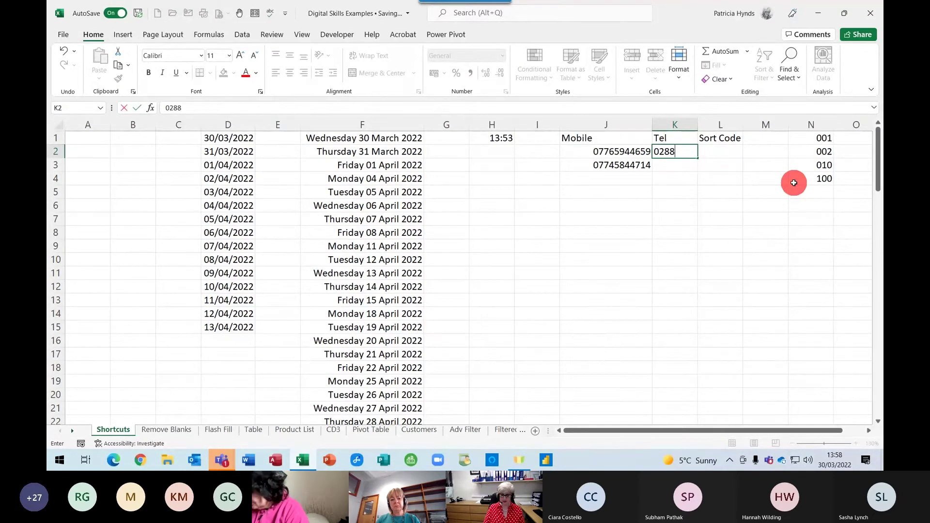
pyautogui.press('Return')
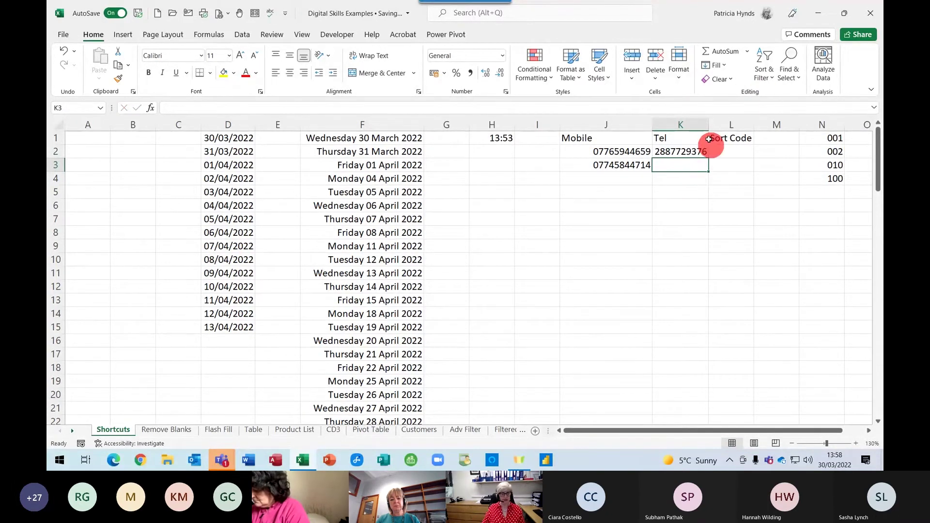
pyautogui.click(668, 123)
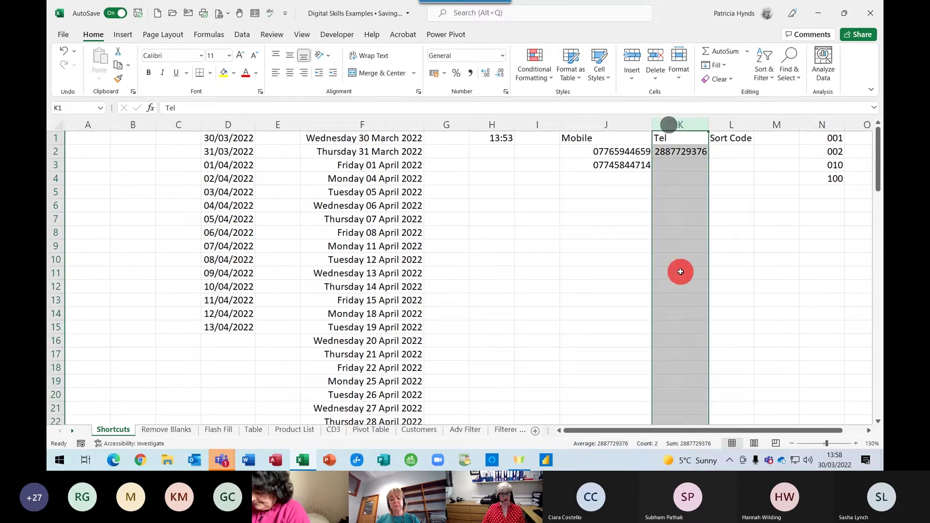
pyautogui.click(506, 93)
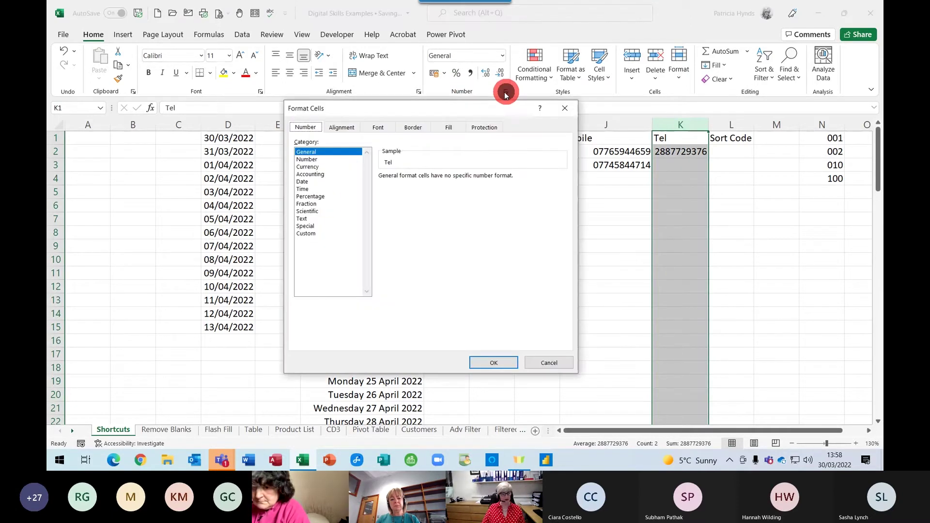
pyautogui.click(310, 233)
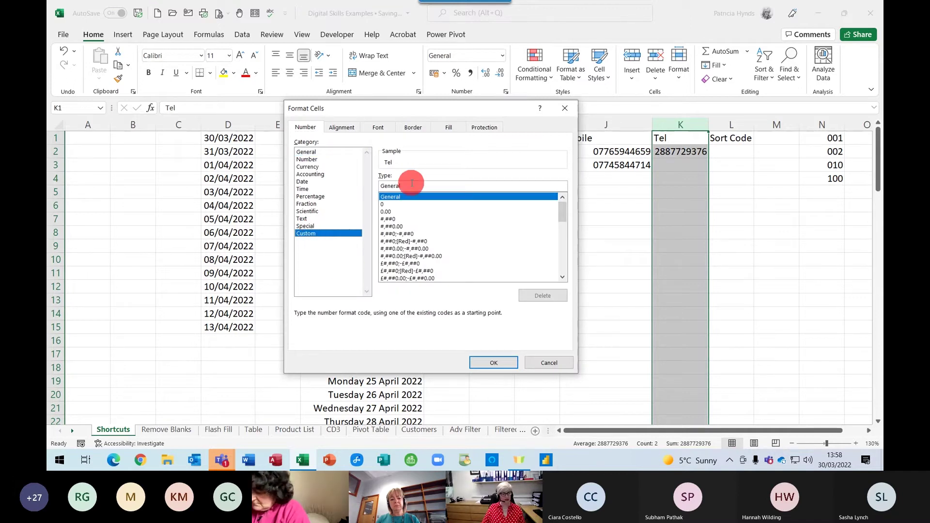
pyautogui.moveTo(411, 183); pyautogui.dragTo(346, 181)
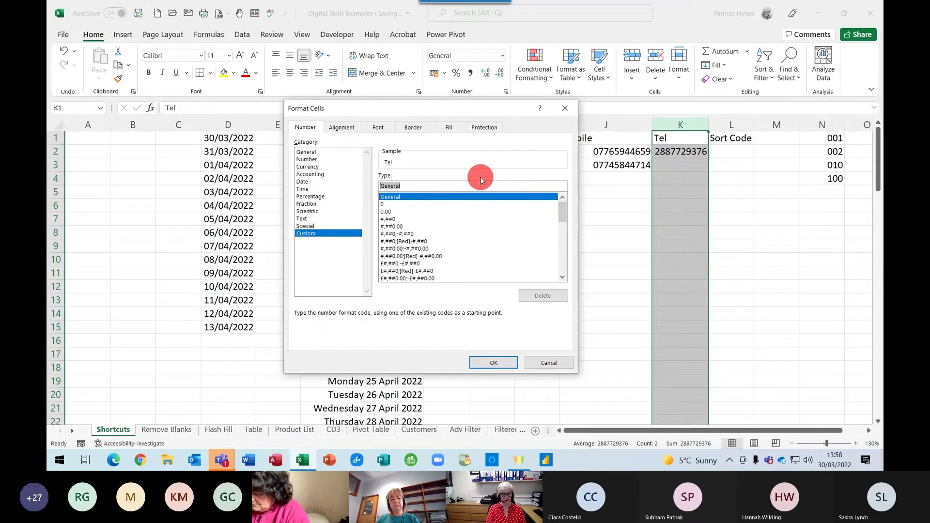
pyautogui.write('(')
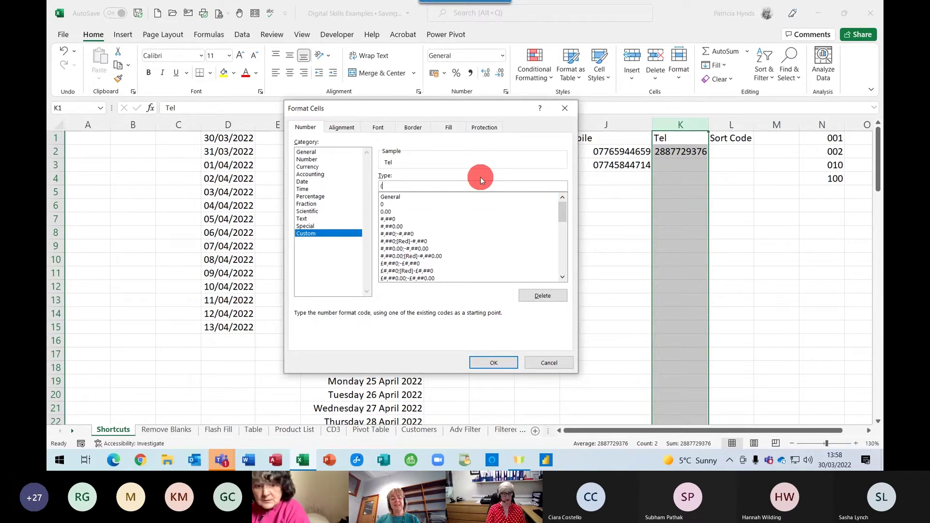
pyautogui.write('000')
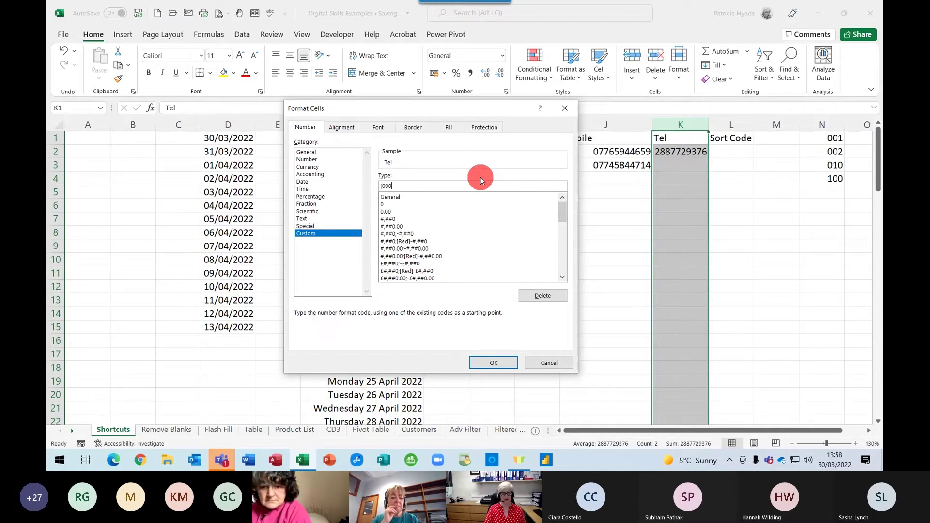
pyautogui.write(')')
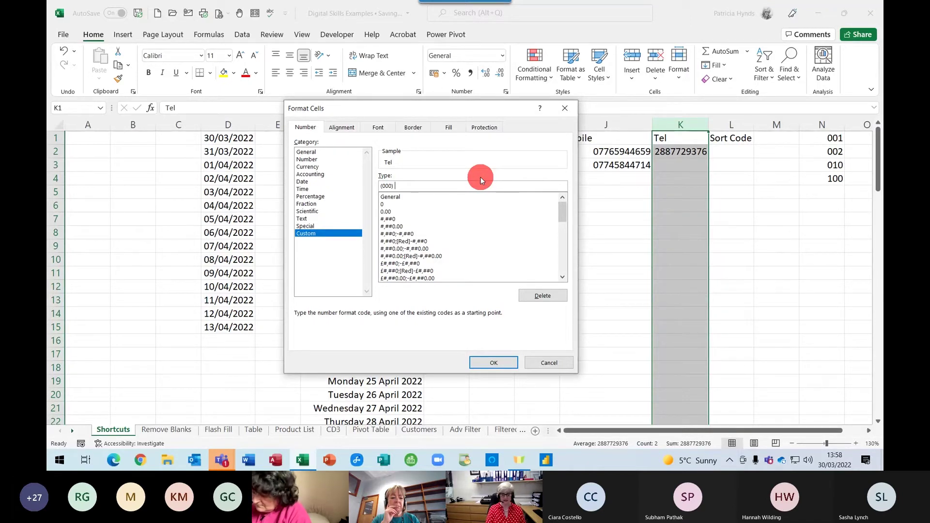
pyautogui.write('00000')
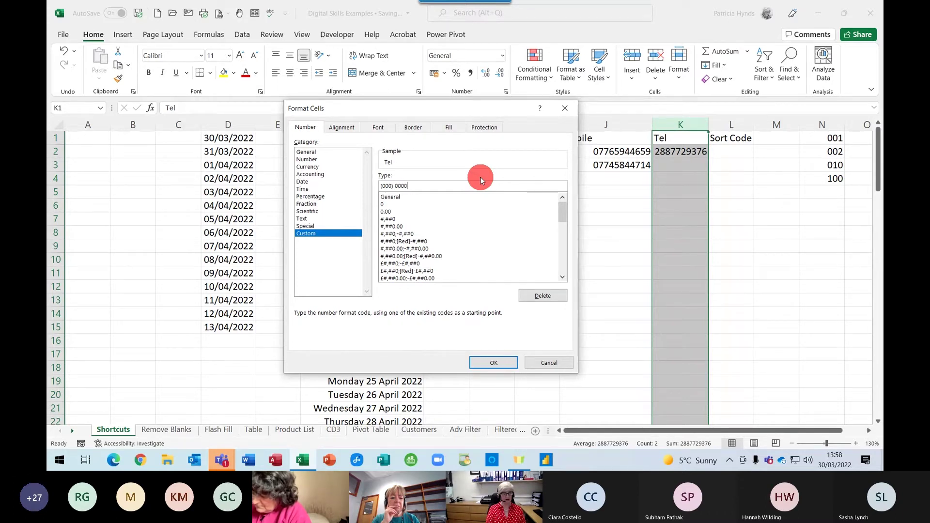
pyautogui.write('000')
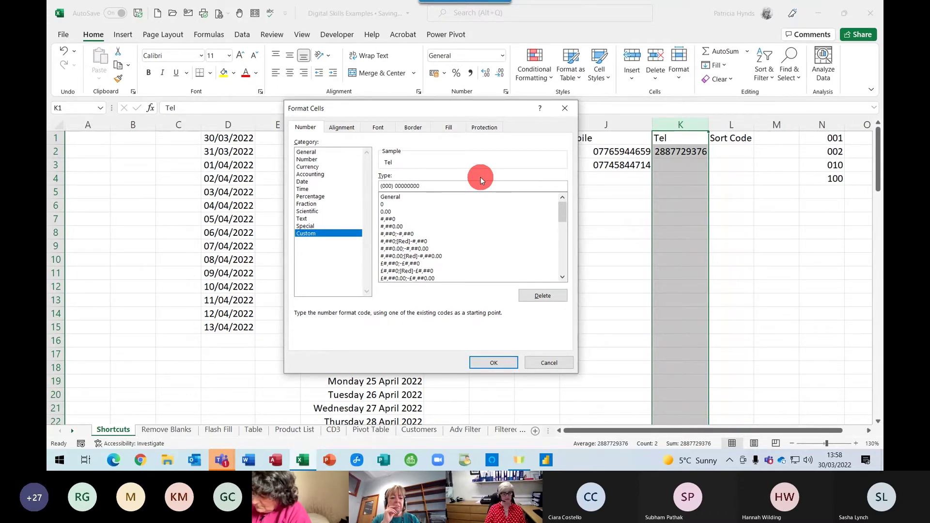
pyautogui.press('Return')
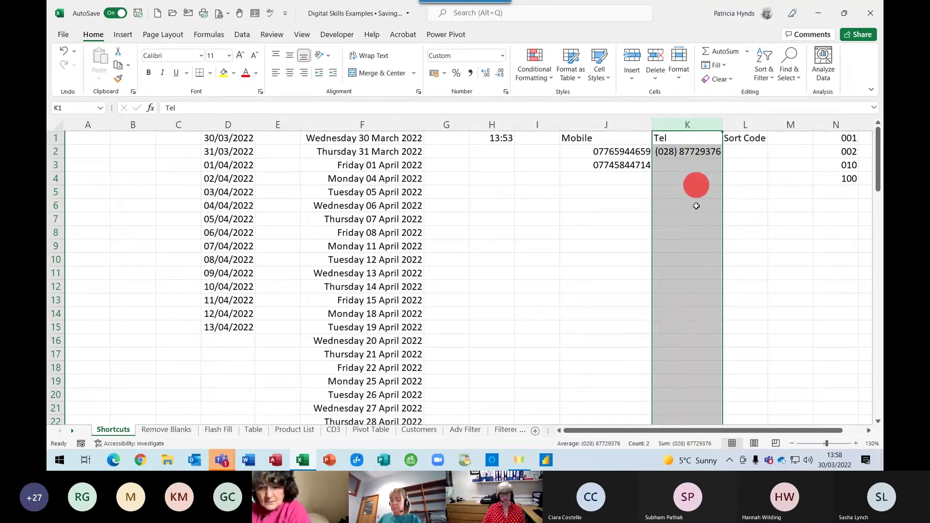
# Enter the second telephone number in K3
pyautogui.click(671, 165)
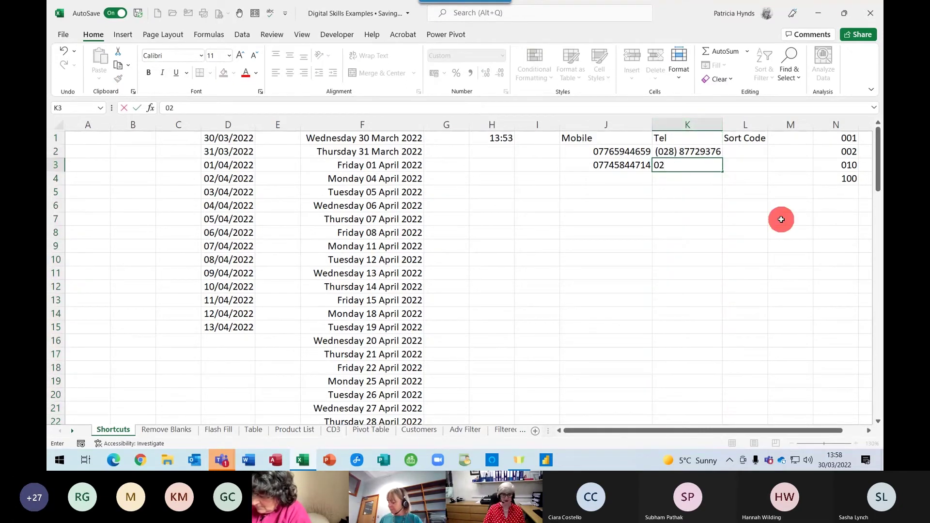
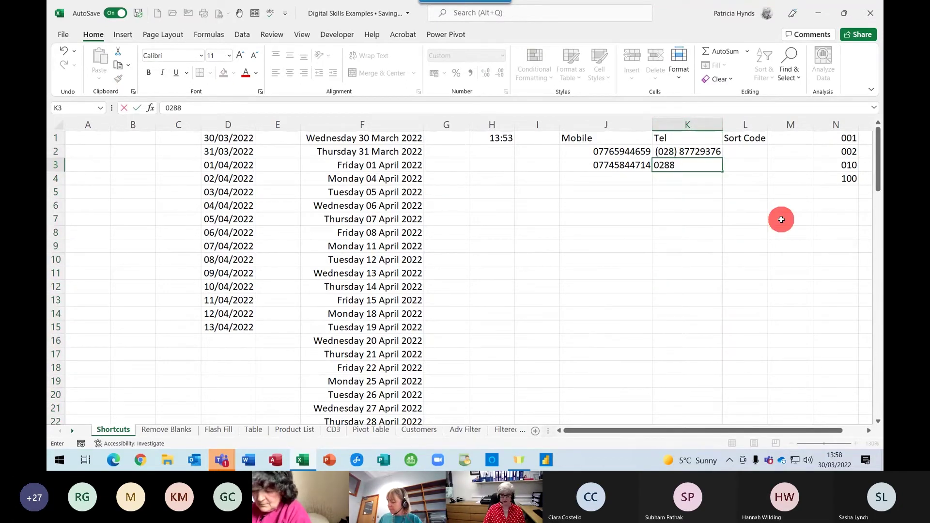
pyautogui.press('Return')
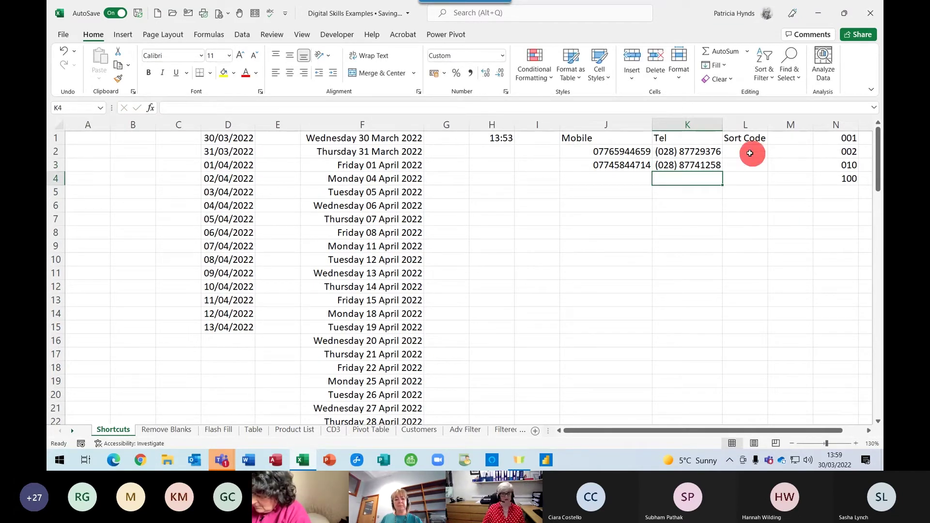
pyautogui.click(753, 151)
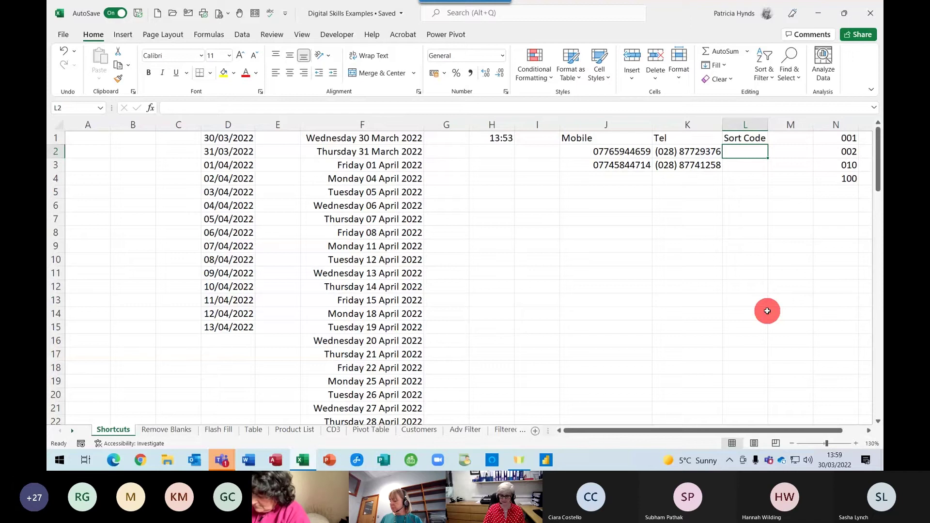
# Enter a sort code in L2 and give column L the custom format 00-00-00
pyautogui.write('984551')
pyautogui.press('Return')
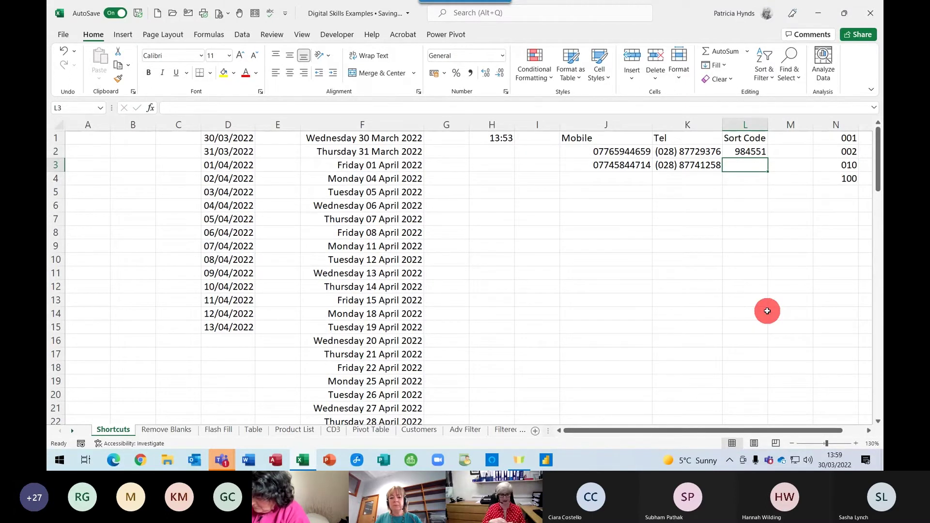
pyautogui.click(746, 124)
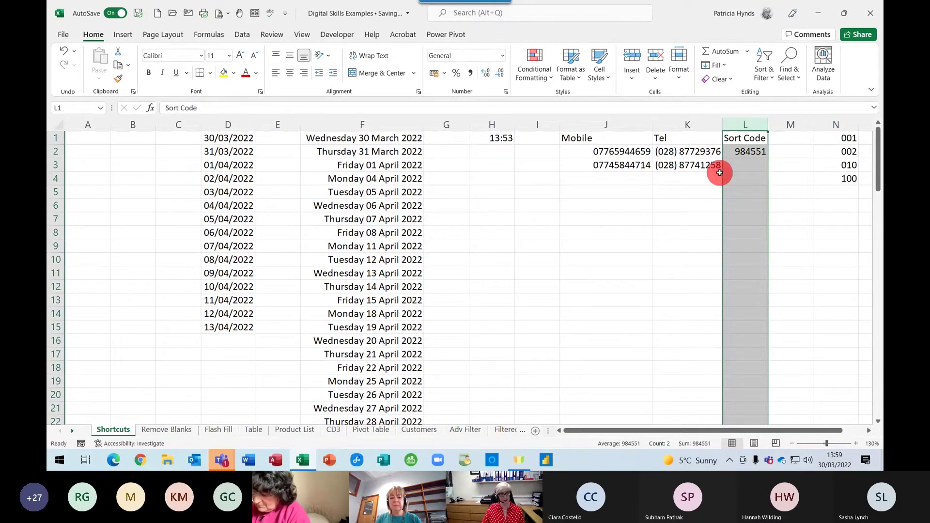
pyautogui.hotkey('ctrl', '1')
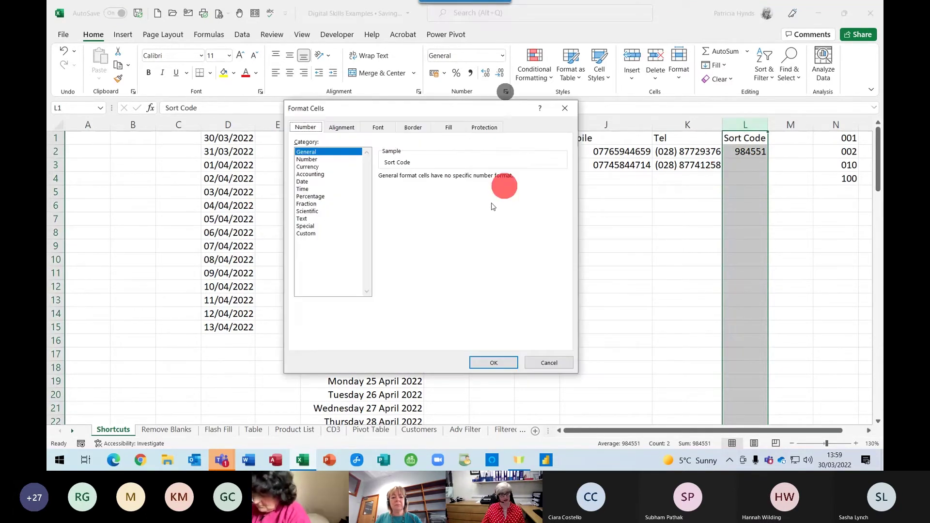
pyautogui.click(307, 233)
pyautogui.moveTo(426, 186); pyautogui.dragTo(362, 186)
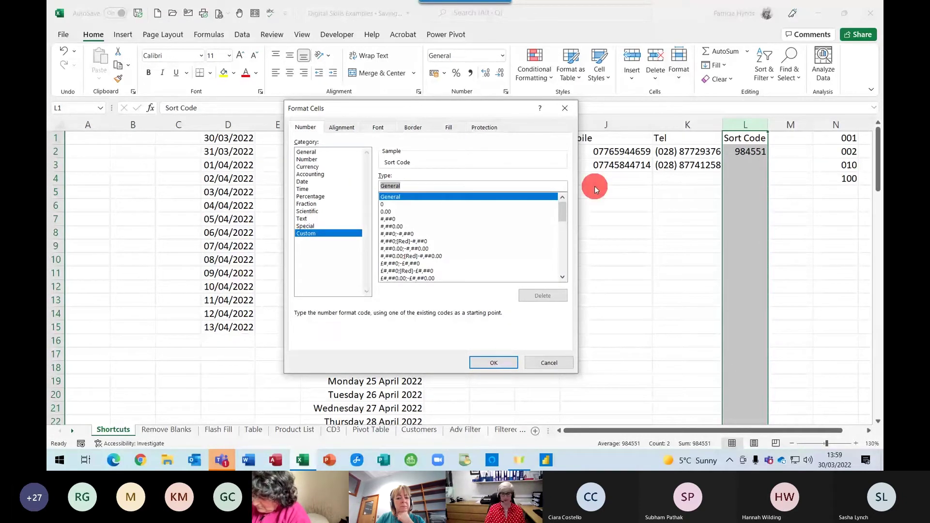
pyautogui.write('00-')
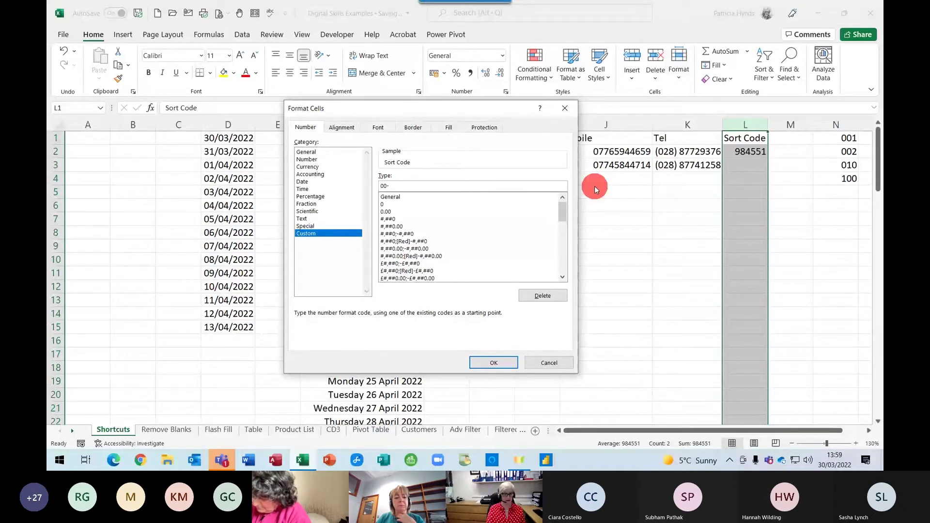
pyautogui.write('00-00')
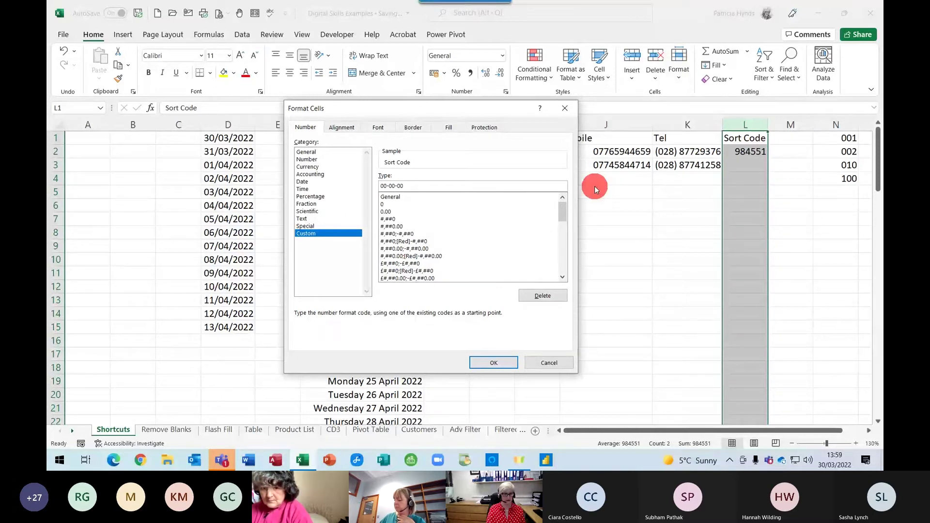
pyautogui.click(486, 365)
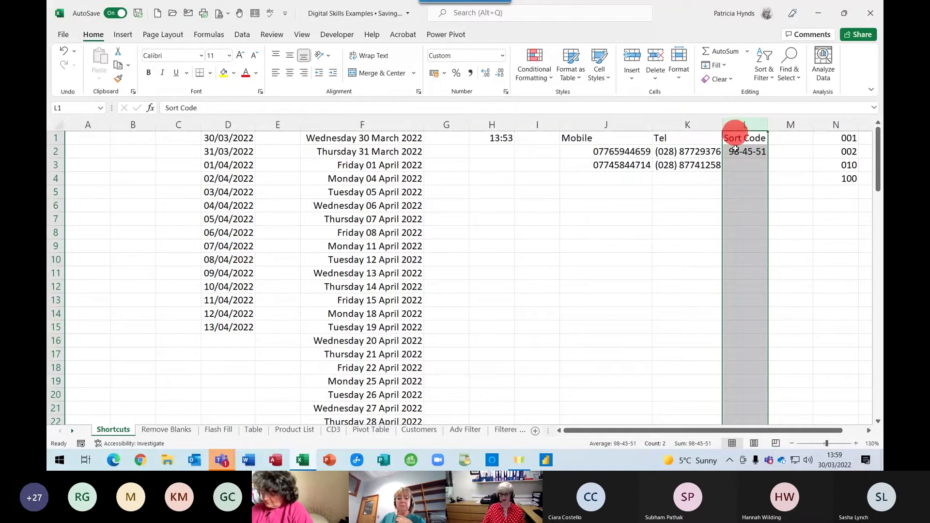
pyautogui.press('Down')
pyautogui.press('Down')
pyautogui.write('010')
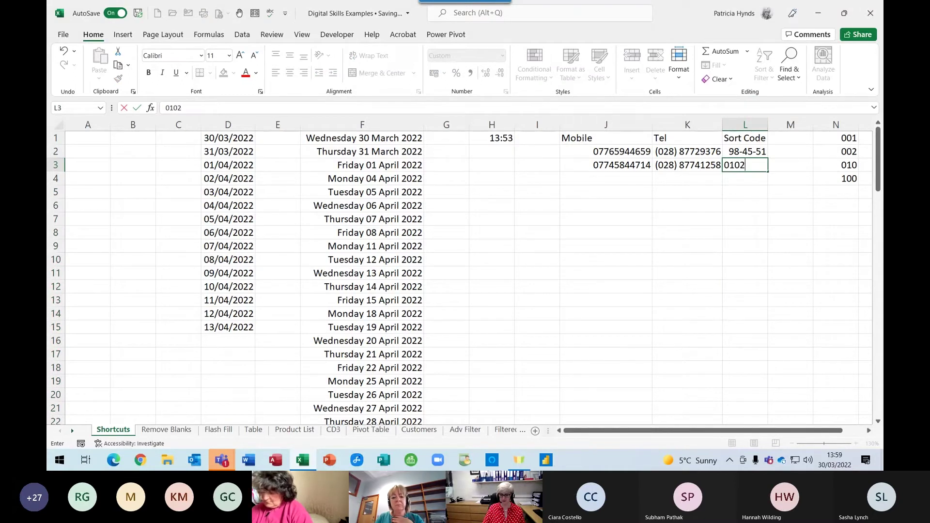
# Confirm the second sort code in L3 so it keeps its leading zero
pyautogui.press('Return')
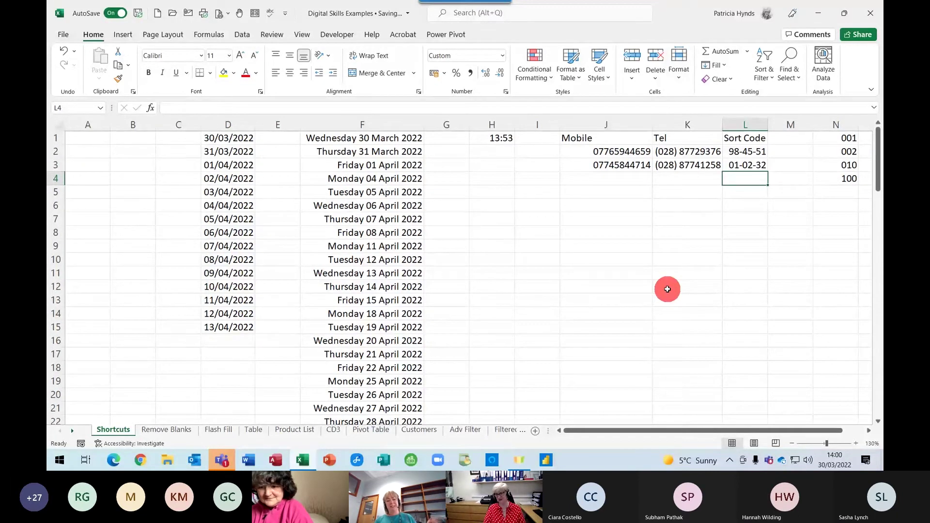
# Switch to the Remove Blanks sheet of November 2021 sales and select column A
pyautogui.click(160, 429)
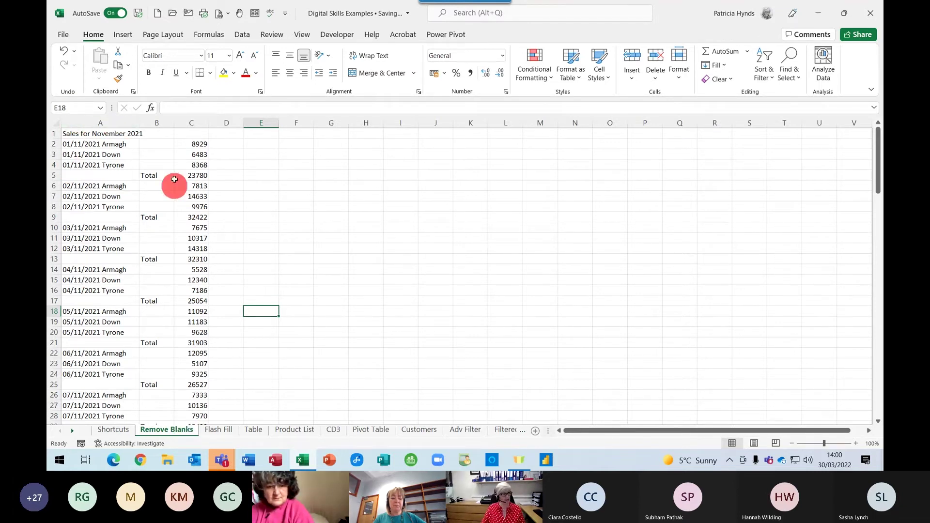
pyautogui.click(148, 163)
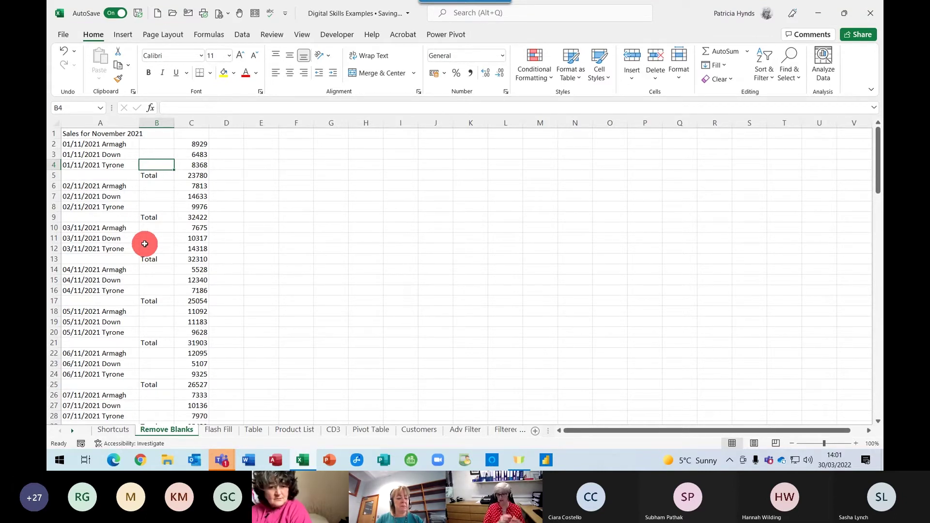
pyautogui.click(84, 122)
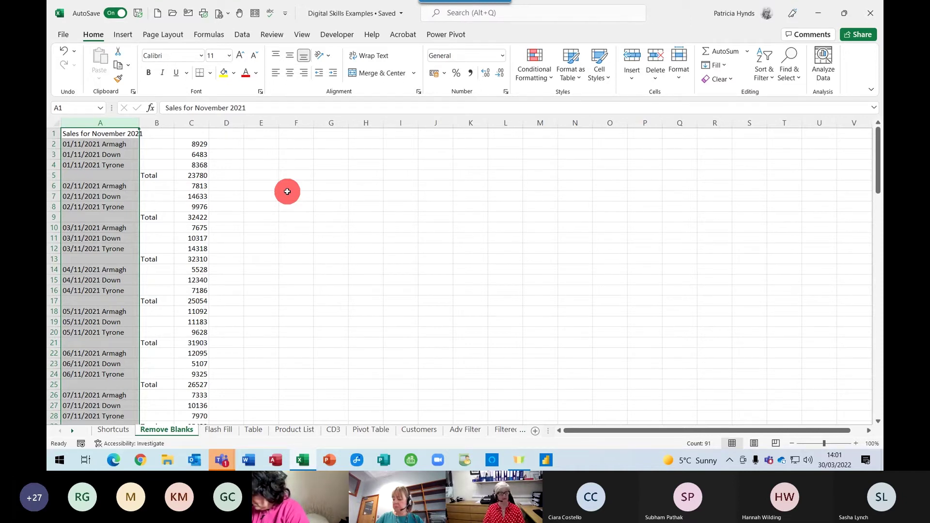
# Select every blank cell in column A using Go To Special with Blanks
pyautogui.press('F5')
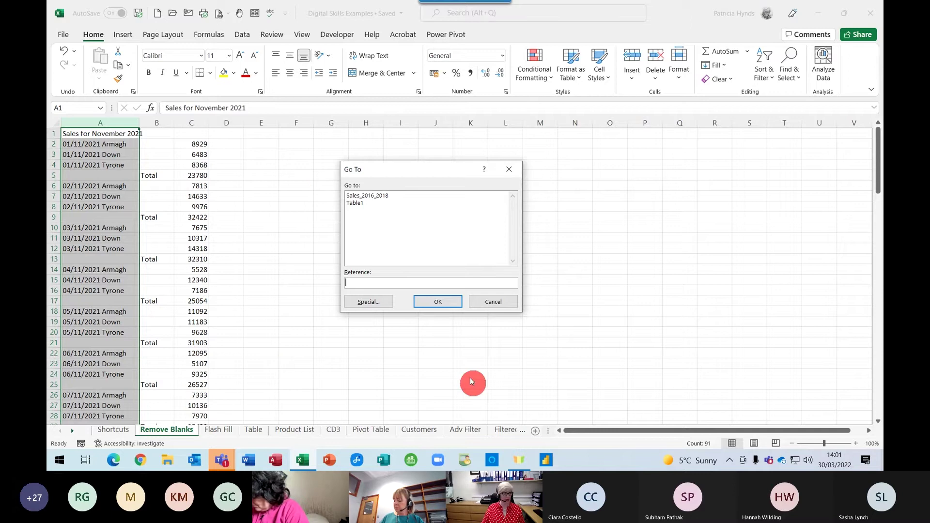
pyautogui.click(368, 302)
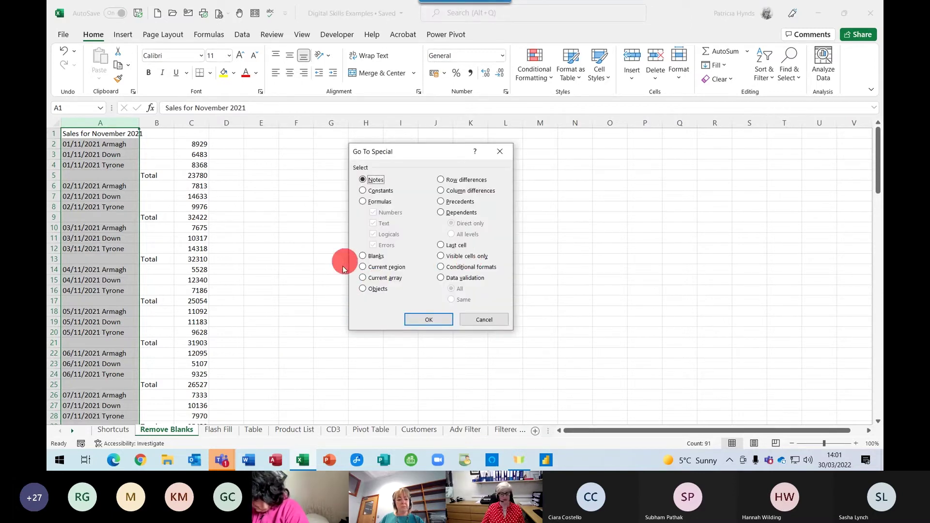
pyautogui.click(363, 257)
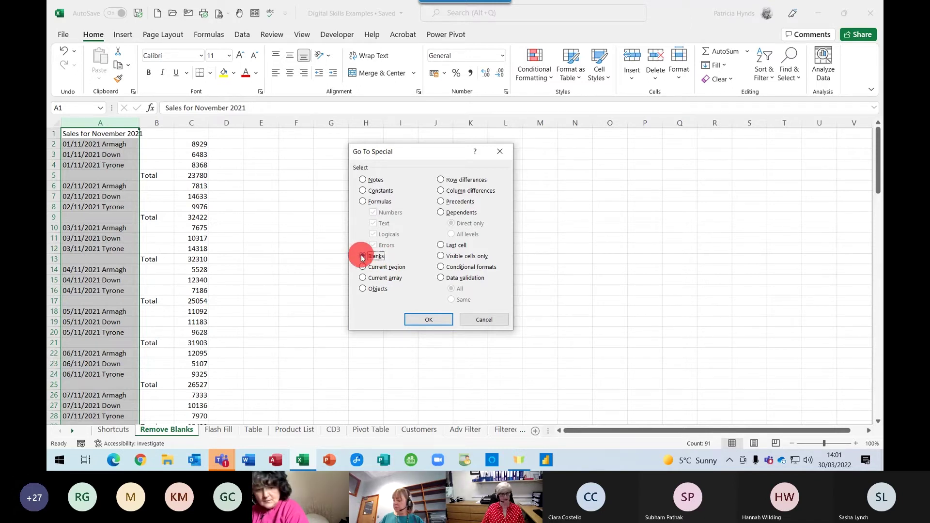
pyautogui.click(421, 320)
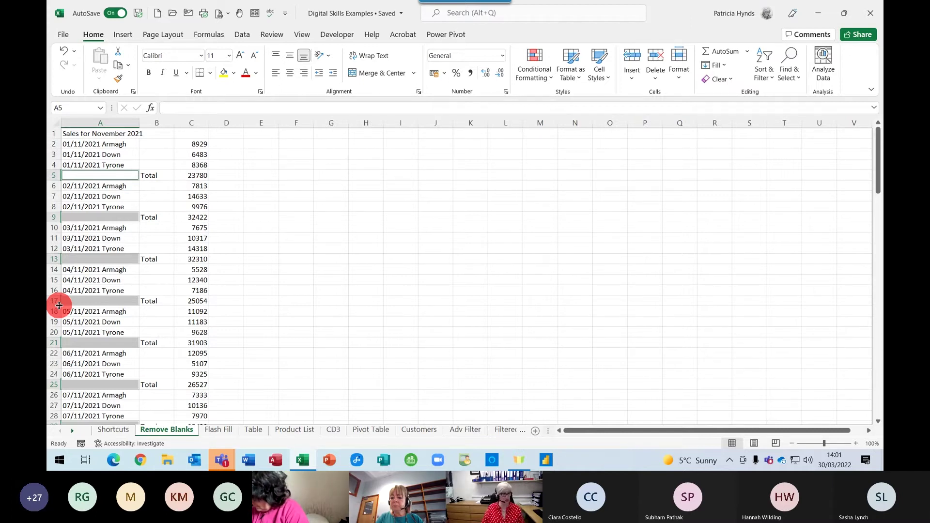
# Delete the entire rows containing the selected blank cells
pyautogui.rightClick(94, 217)
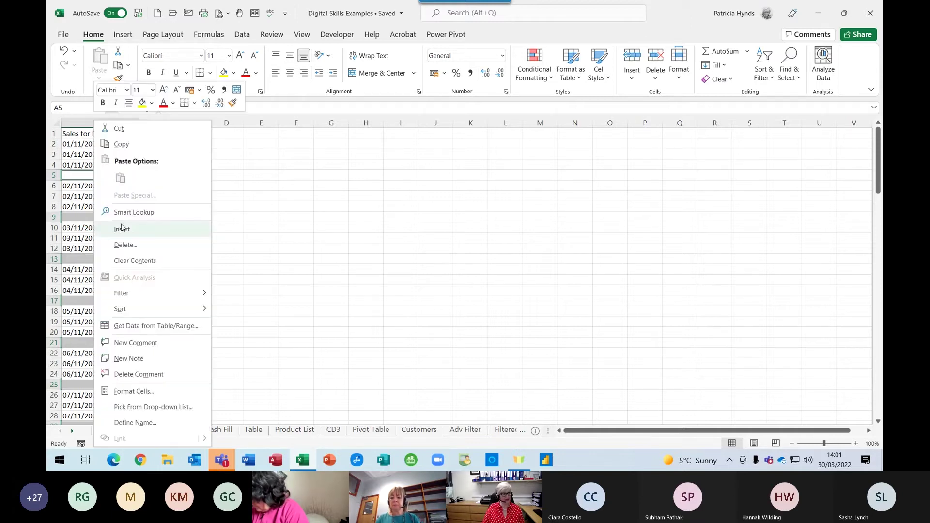
pyautogui.click(145, 251)
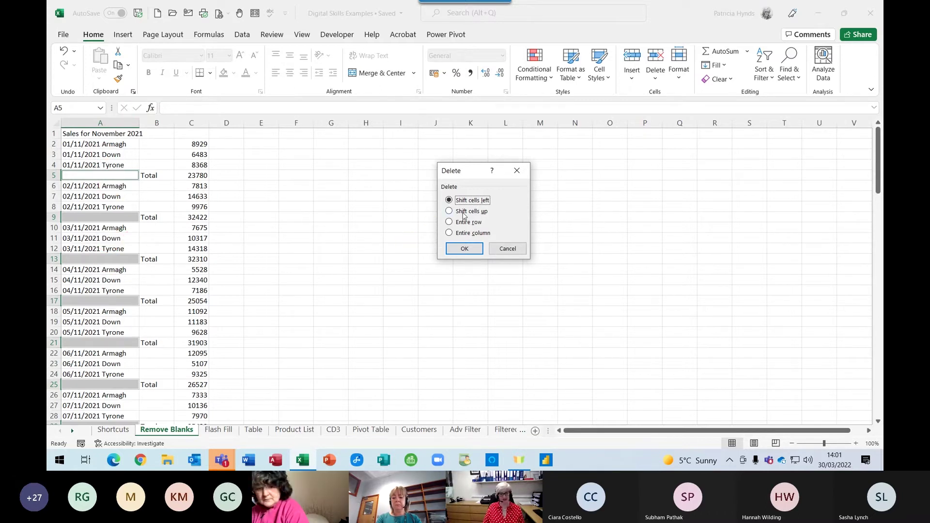
pyautogui.click(449, 223)
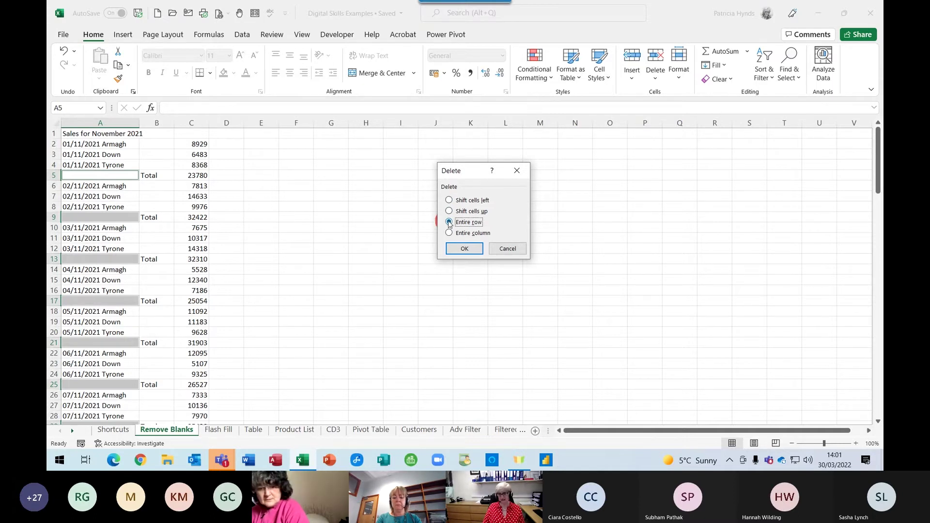
pyautogui.click(456, 249)
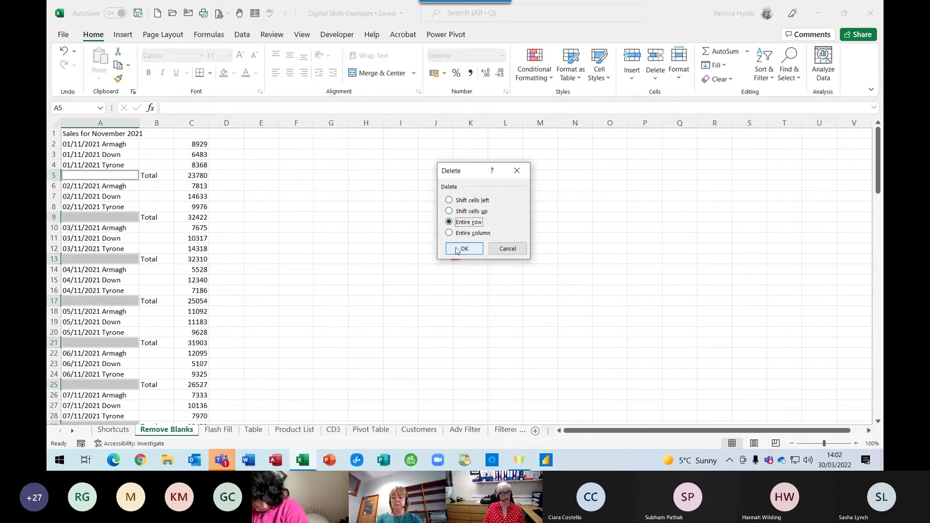
pyautogui.click(258, 239)
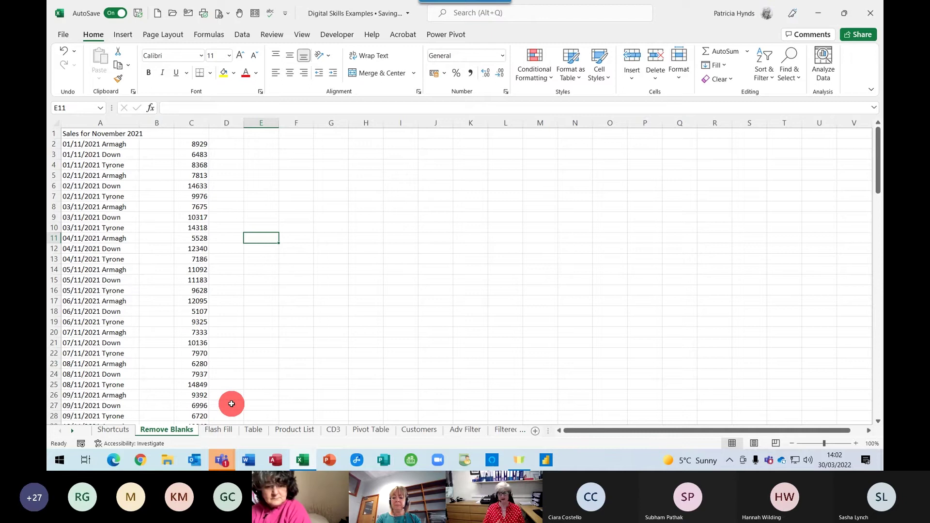
# Switch to the Flash Fill sheet and select cell B2 under First
pyautogui.click(217, 429)
pyautogui.click(247, 327)
pyautogui.click(229, 370)
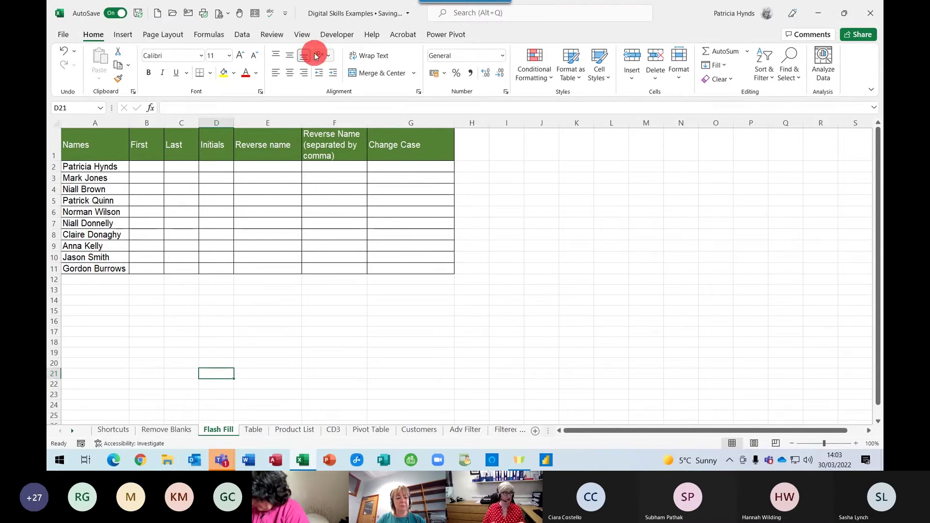
pyautogui.click(152, 165)
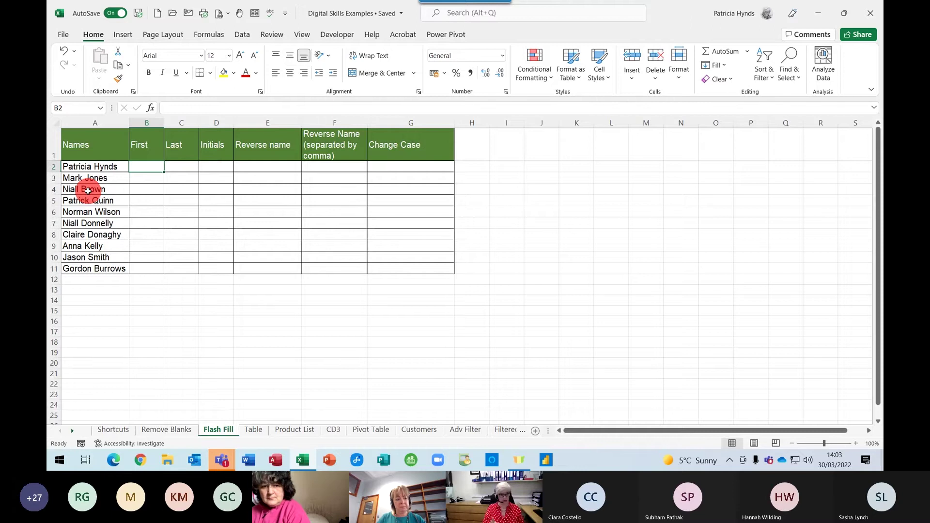
# Type the first names for rows 2 and 3, then accept Flash Fill for all ten names
pyautogui.click(140, 165)
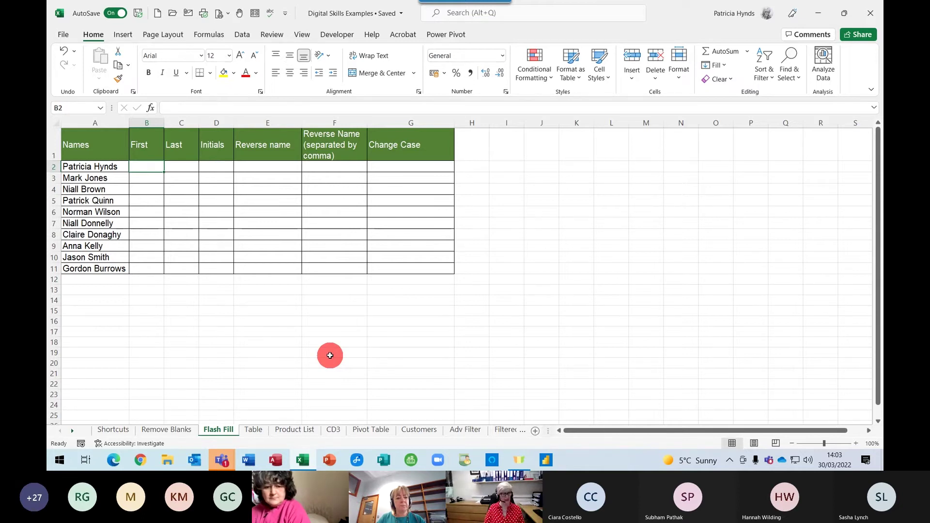
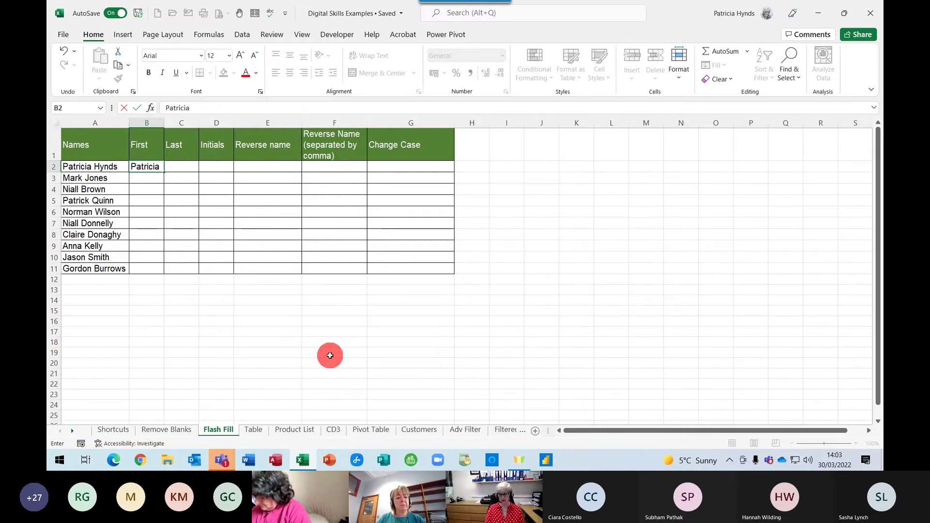
pyautogui.press('Return')
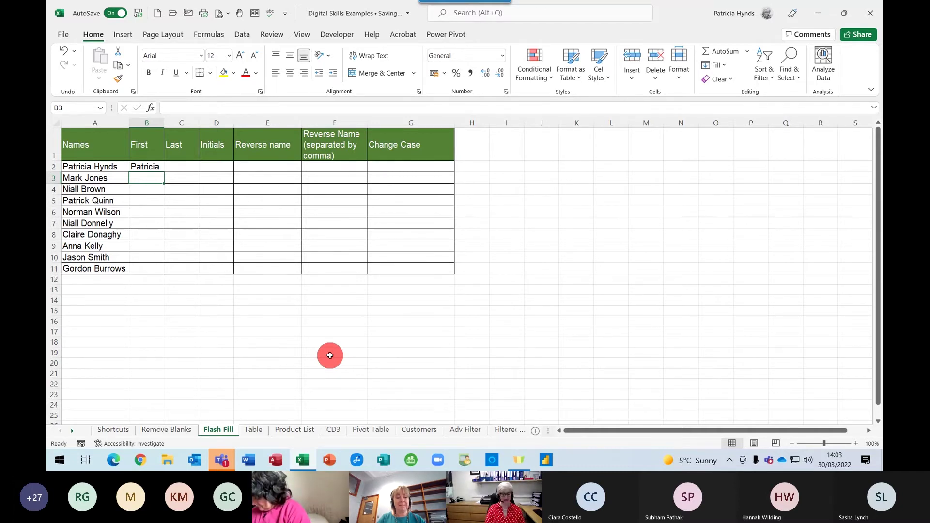
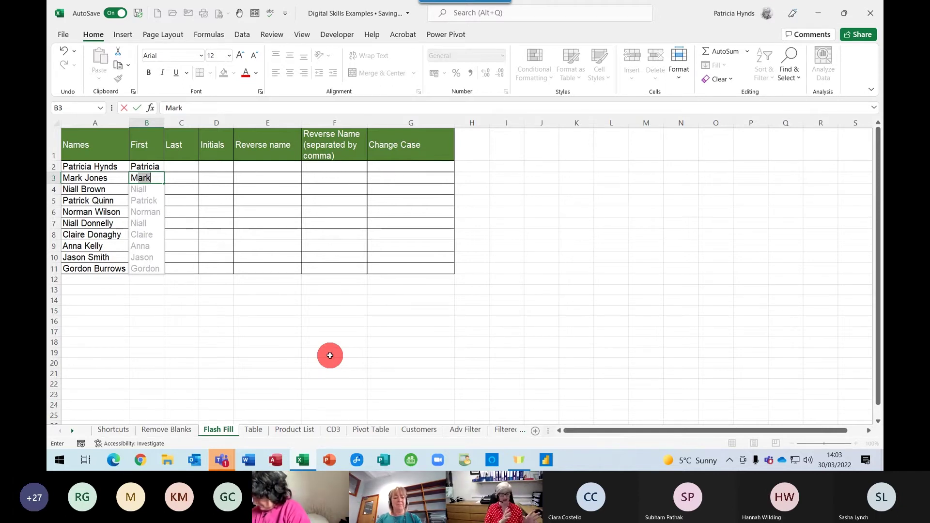
pyautogui.press('Return')
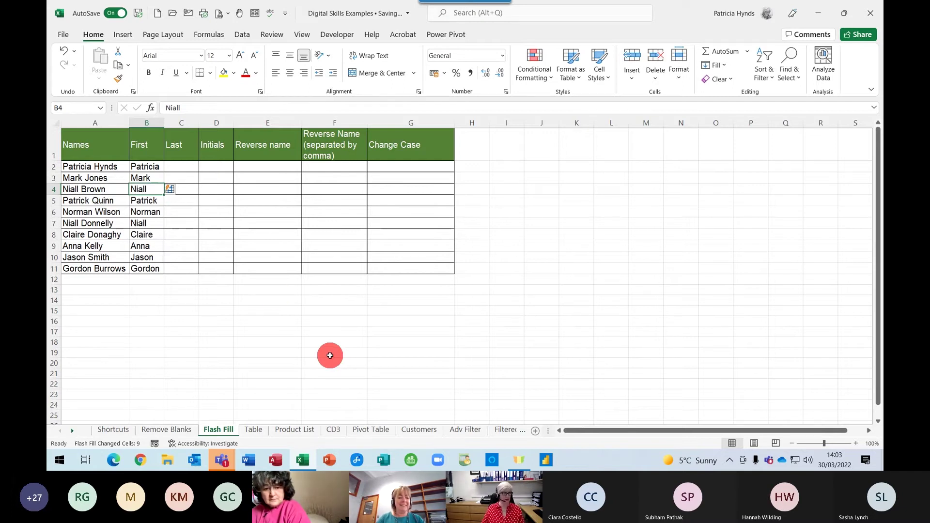
pyautogui.click(175, 163)
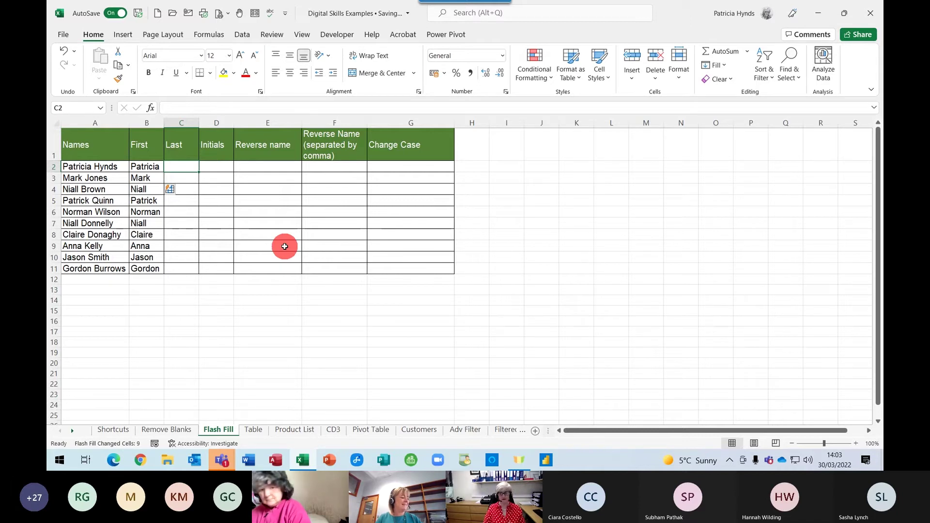
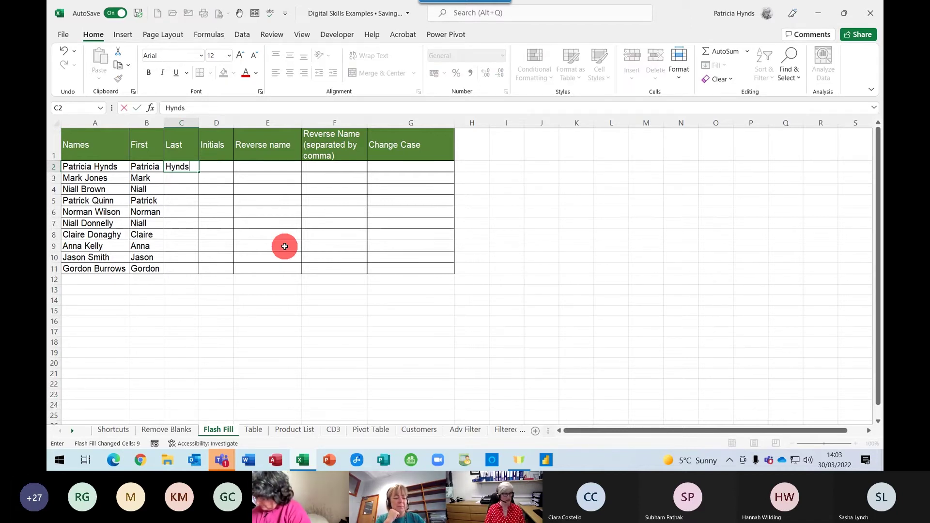
# Type the first two surnames in C2:C3 and clear the auto-filled surnames in rows 4–11
pyautogui.press('Return')
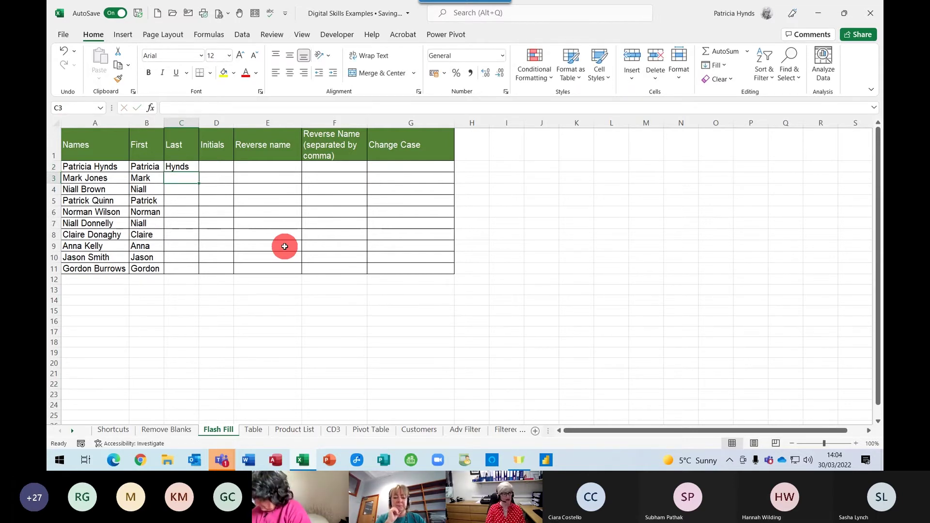
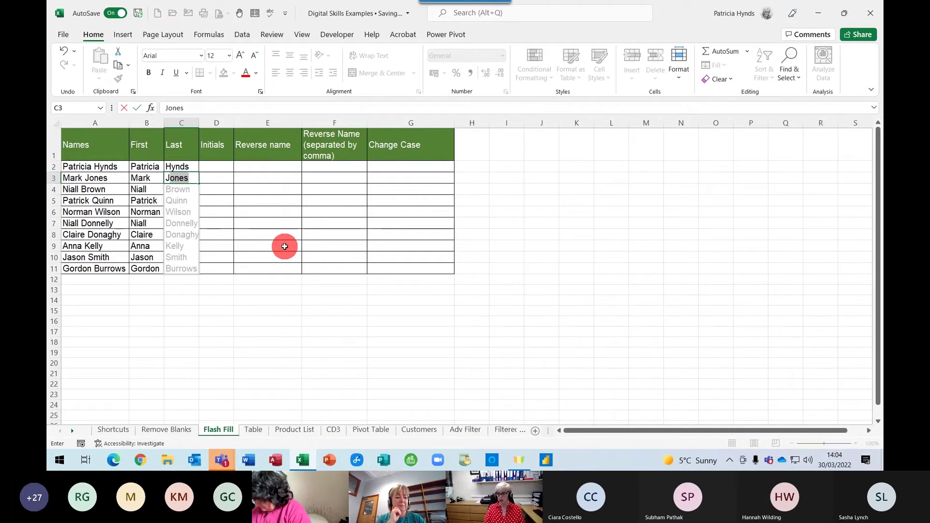
pyautogui.press('Return')
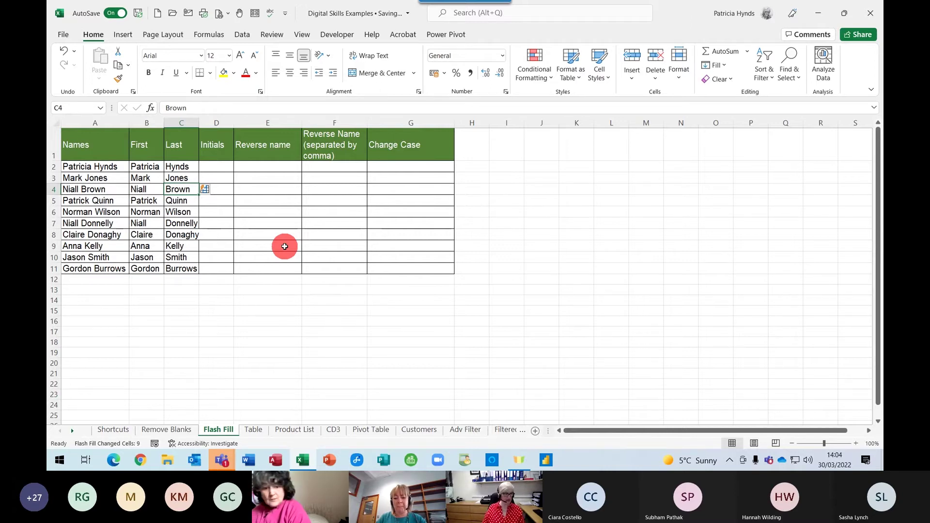
pyautogui.moveTo(176, 187); pyautogui.dragTo(175, 270)
pyautogui.press('Delete')
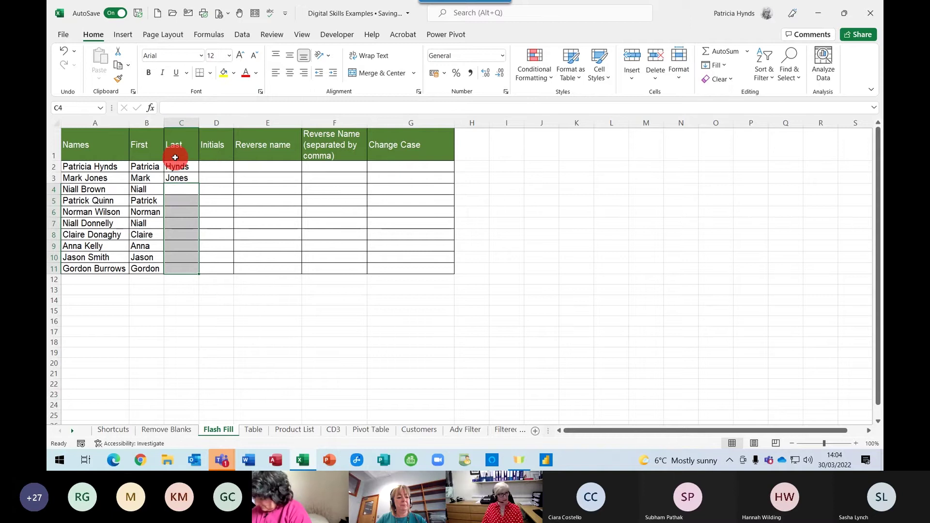
# Flash Fill C2:C11 with Ctrl+E so all ten surnames appear in the Last column
pyautogui.click(176, 166)
pyautogui.click(177, 177)
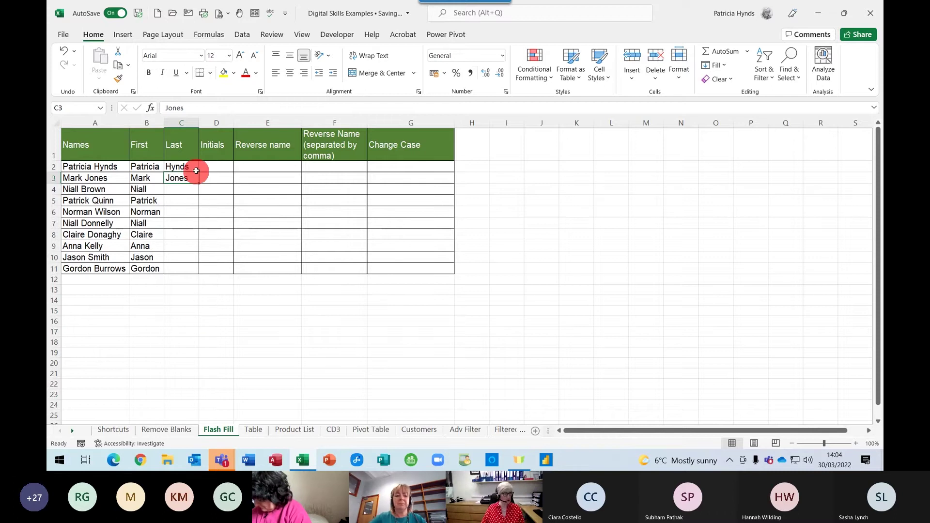
pyautogui.moveTo(179, 166); pyautogui.dragTo(179, 266)
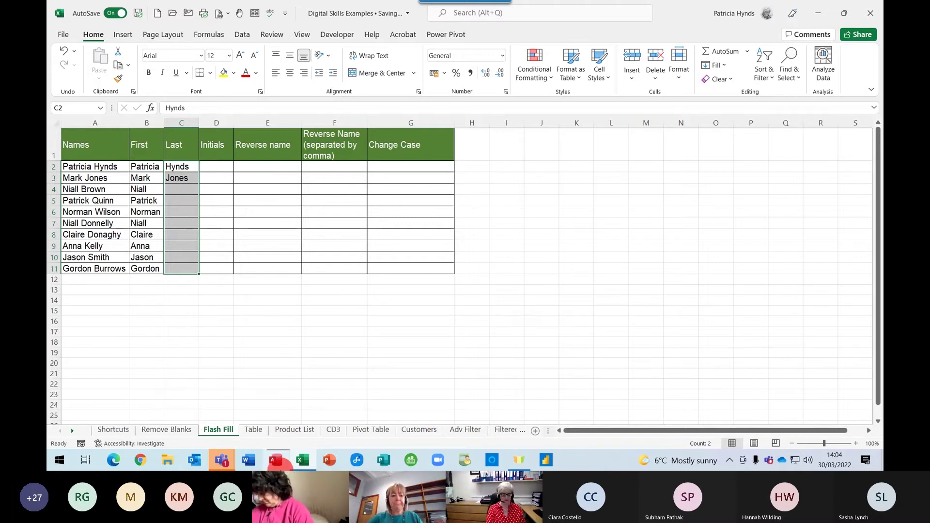
pyautogui.hotkey('ctrl', 'e')
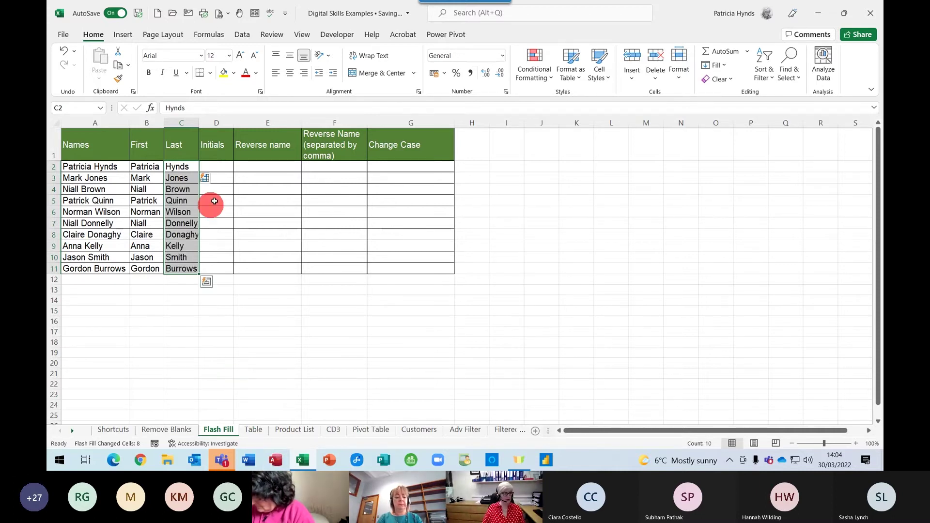
pyautogui.click(221, 166)
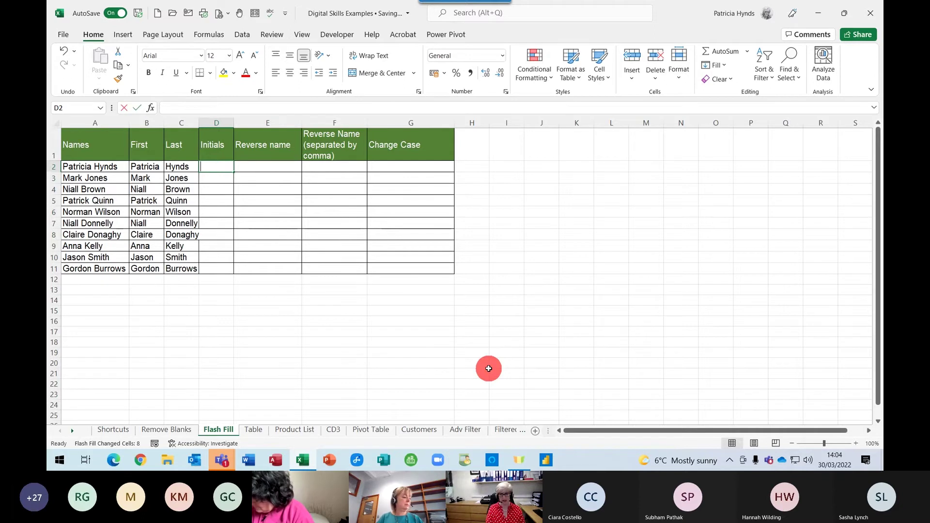
# Enter initials PH and MJ in D2:D3 and accept Flash Fill for all ten rows
pyautogui.write('PH')
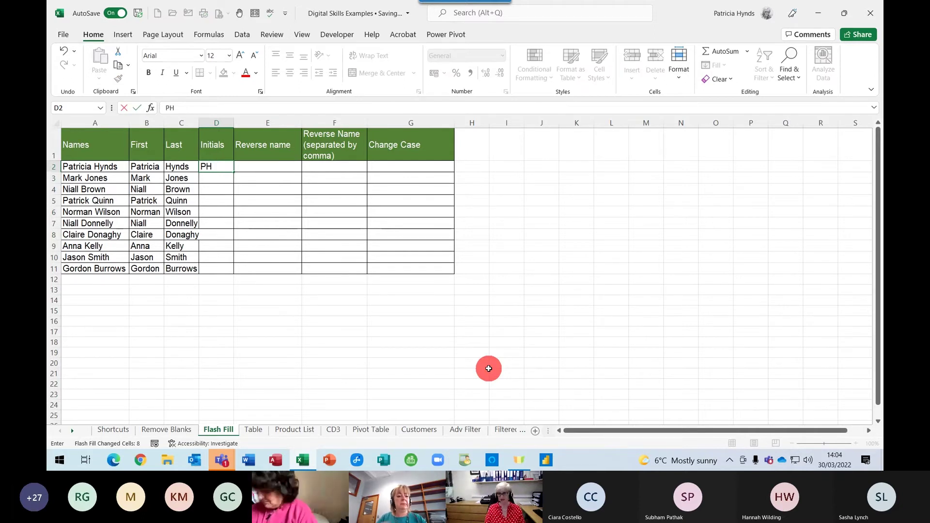
pyautogui.press('Return')
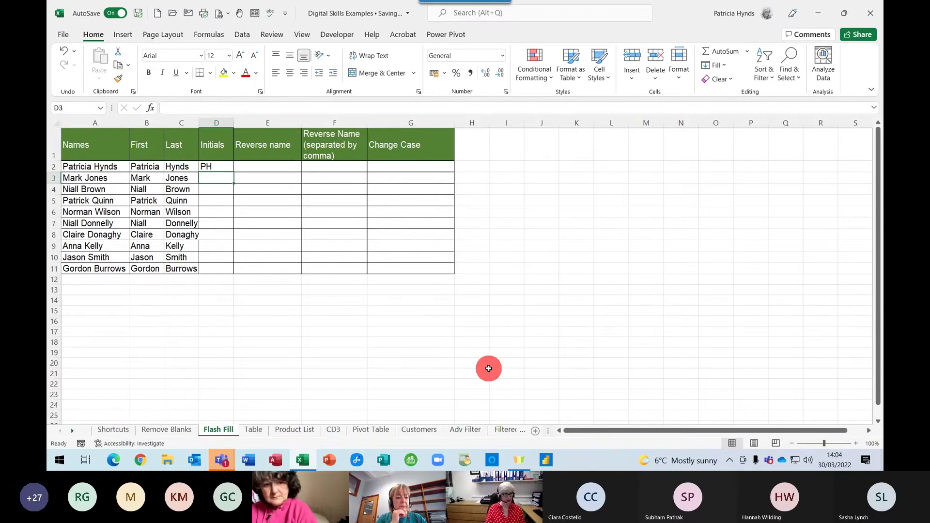
pyautogui.write('MJ')
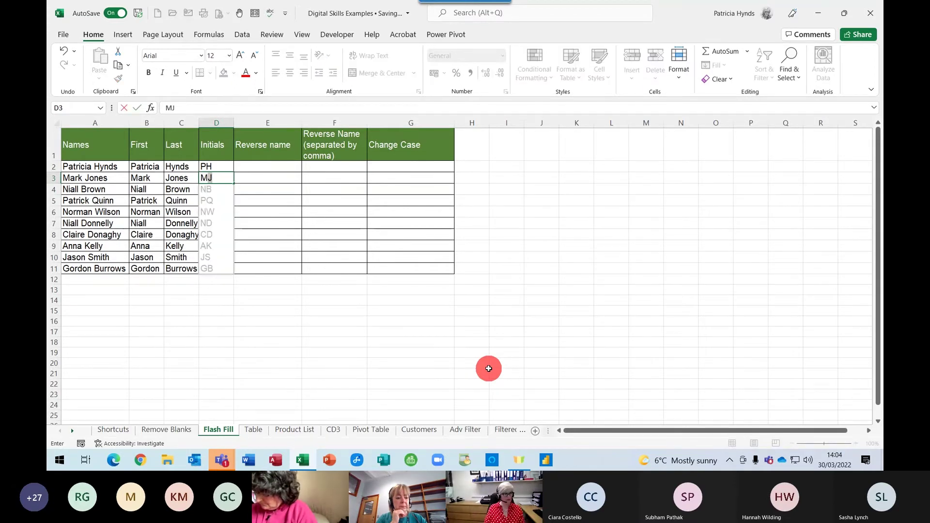
pyautogui.press('Return')
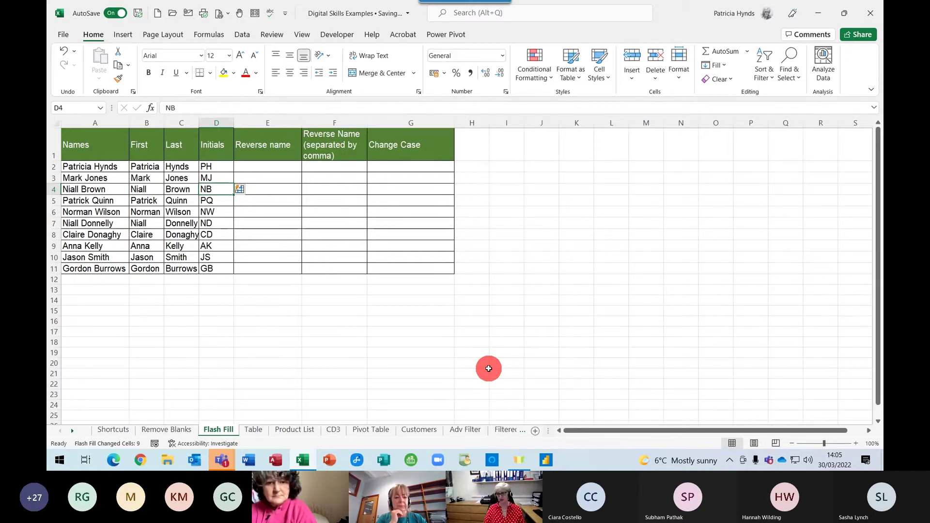
pyautogui.click(274, 168)
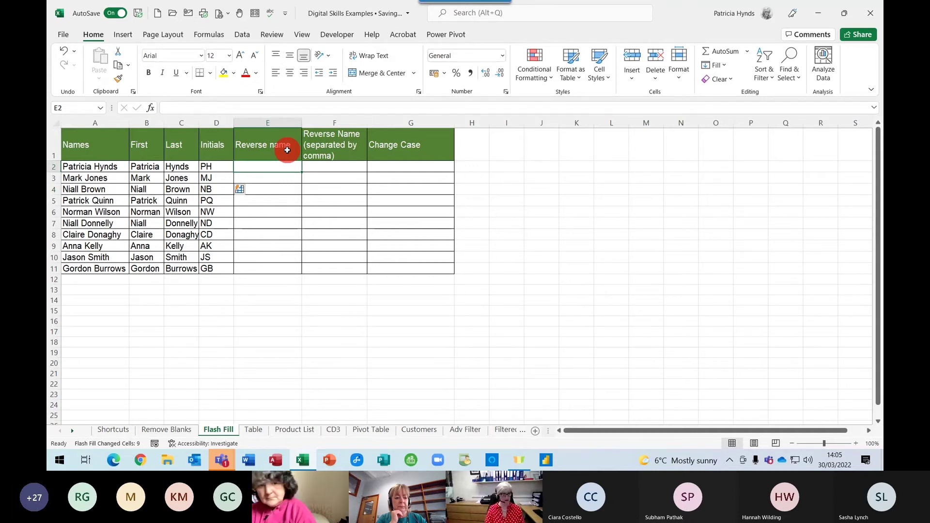
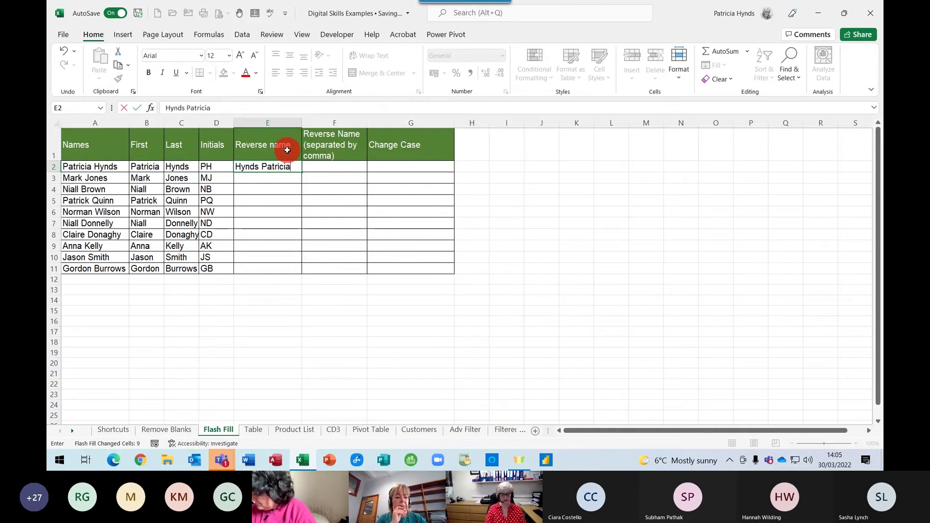
# Flash Fill the Reverse name column from two surname-first name examples
pyautogui.press('Return')
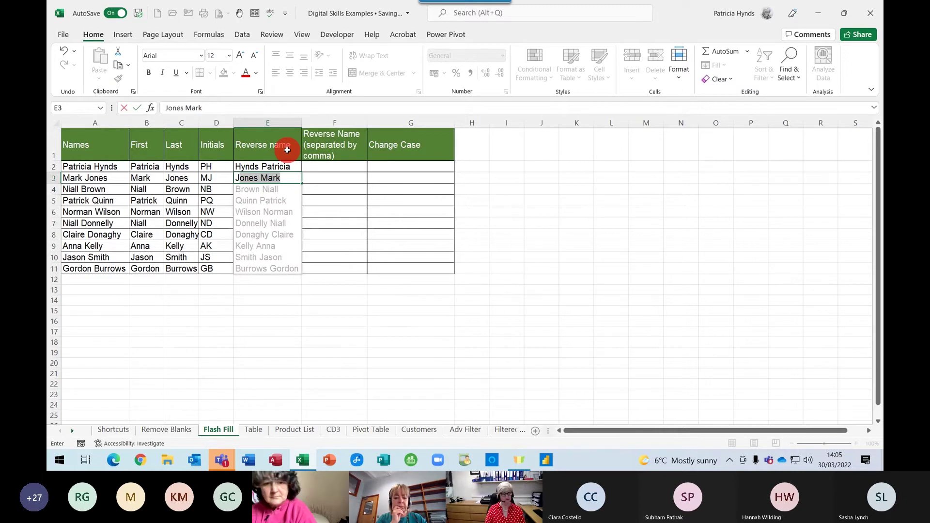
pyautogui.press('Return')
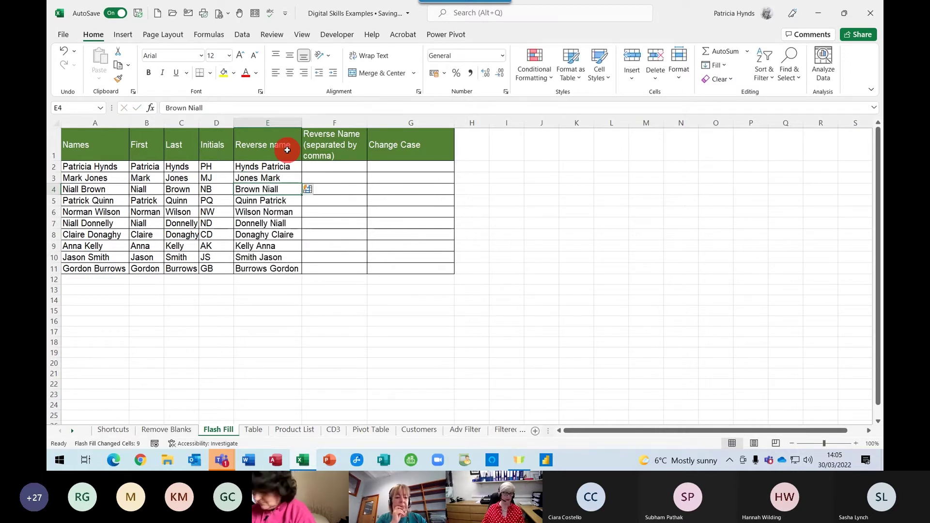
# Flash Fill the next column with 'Surname, Firstname' entries from two comma-separated examples
pyautogui.click(333, 165)
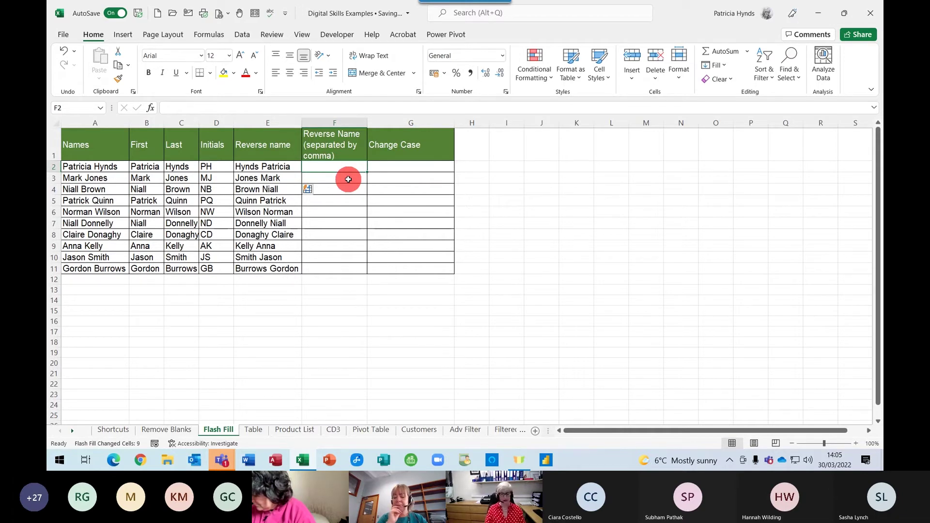
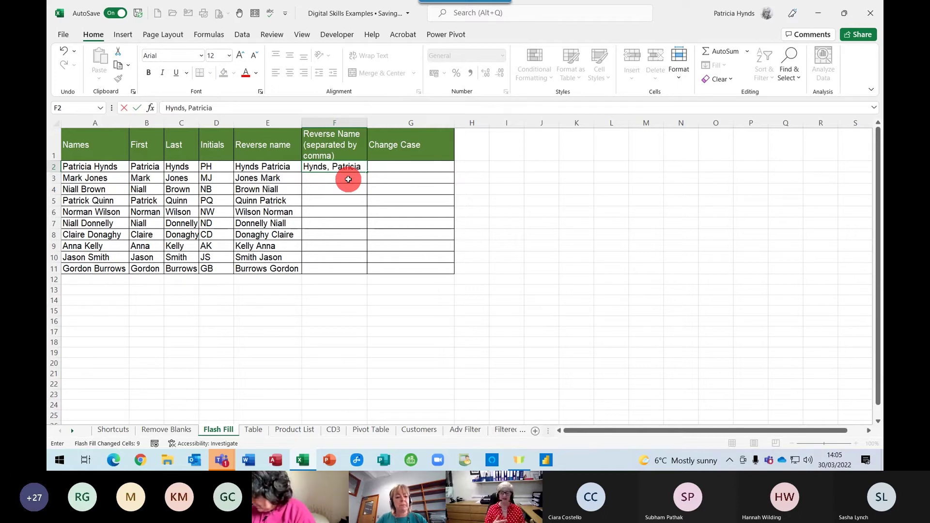
pyautogui.click(348, 179)
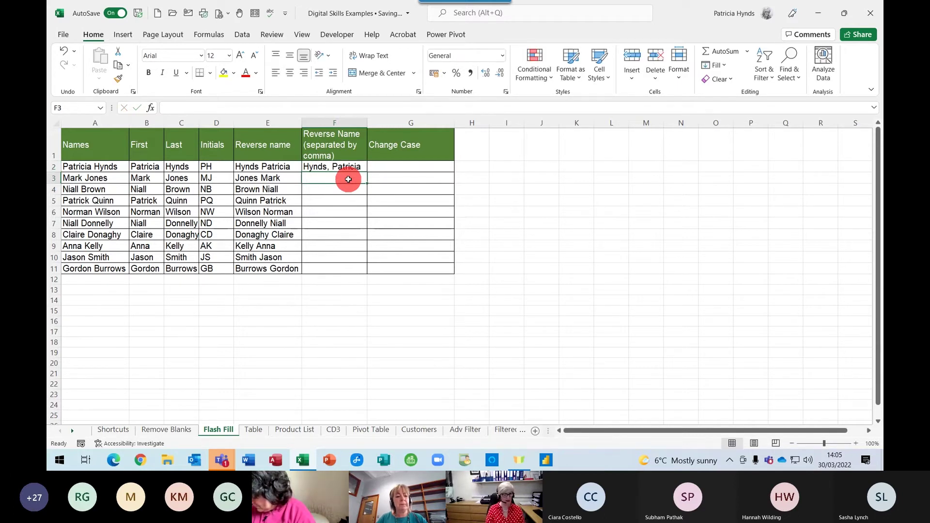
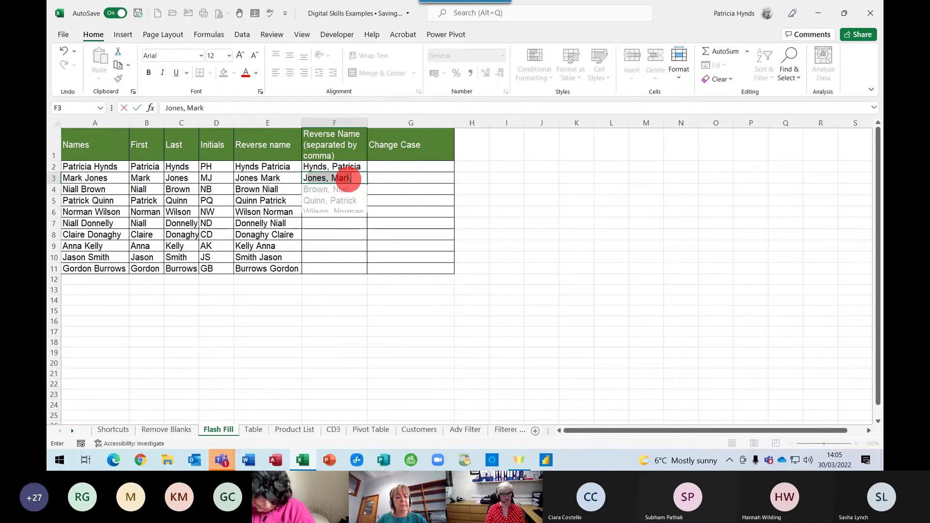
pyautogui.press('Return')
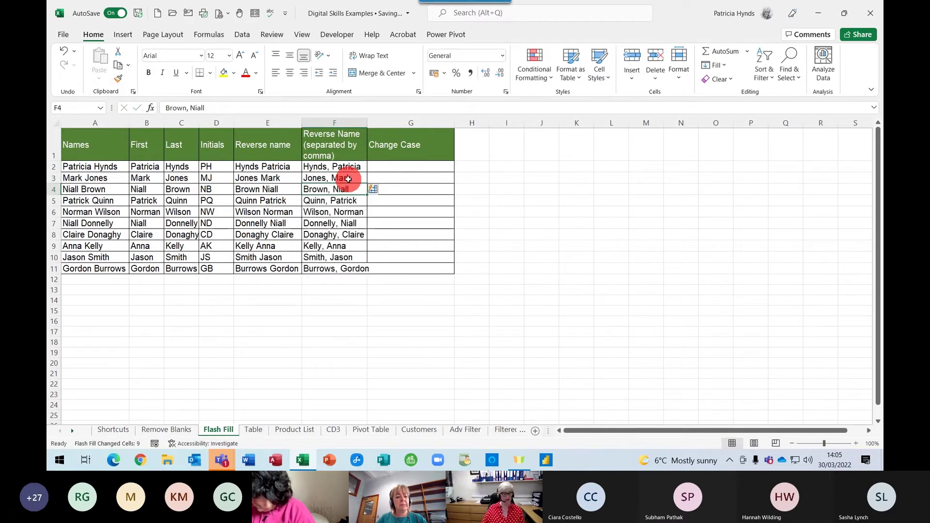
pyautogui.click(392, 166)
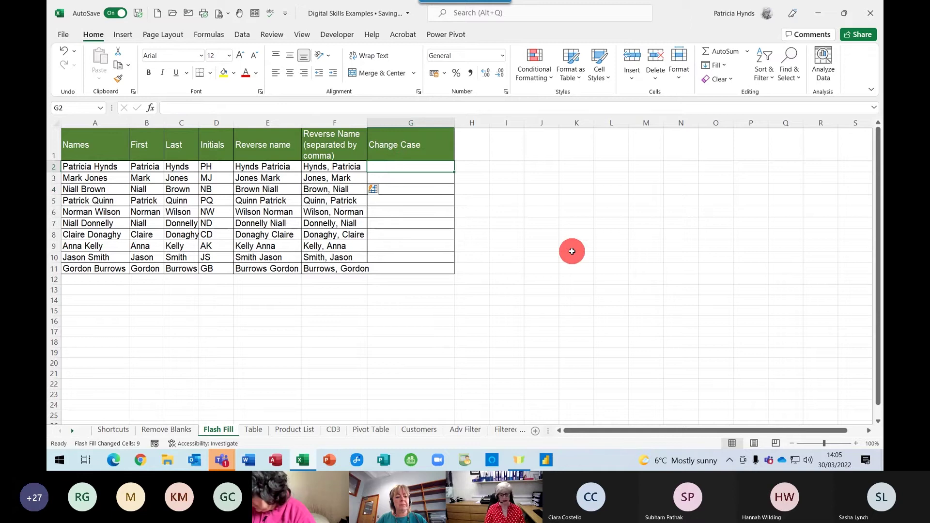
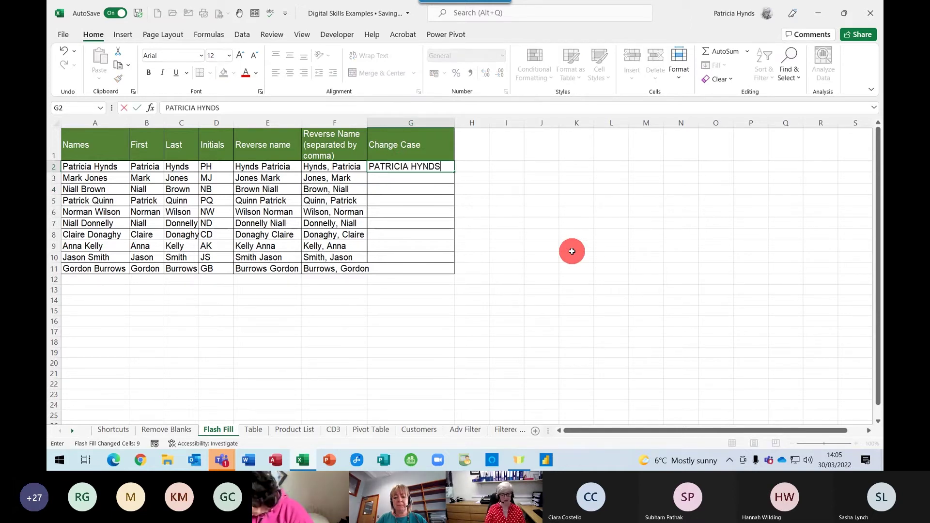
# Type the first full name in capitals in G2, then accept Flash Fill uppercase names for every row
pyautogui.press('Return')
pyautogui.write('M')
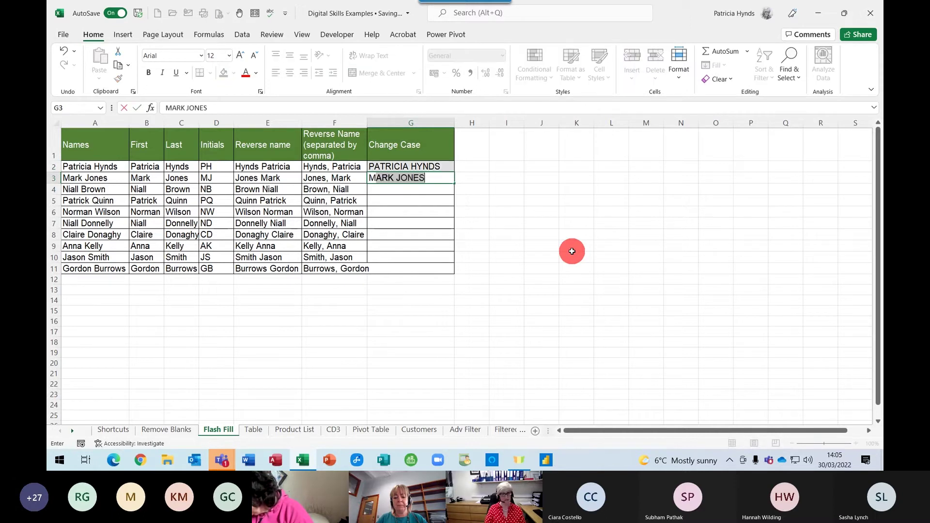
pyautogui.press('Return')
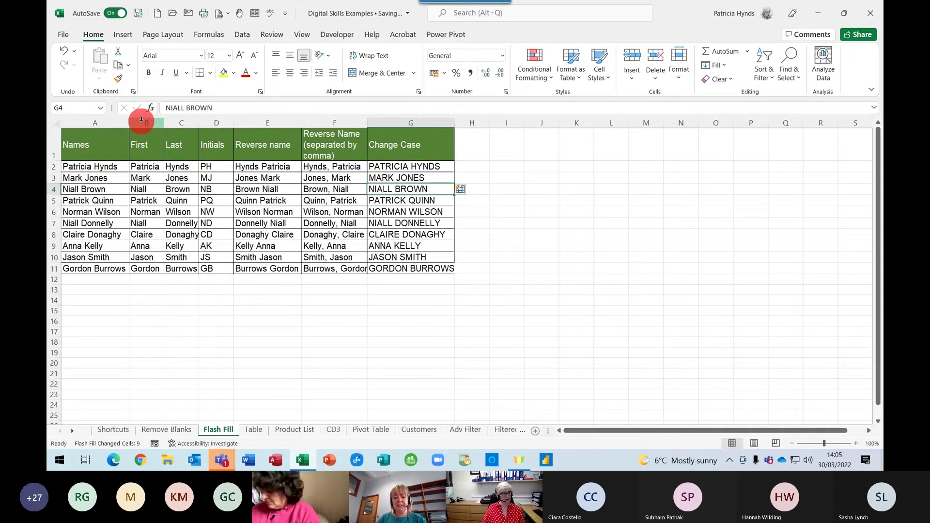
# Insert a new column B headed Email
pyautogui.rightClick(141, 119)
pyautogui.click(171, 214)
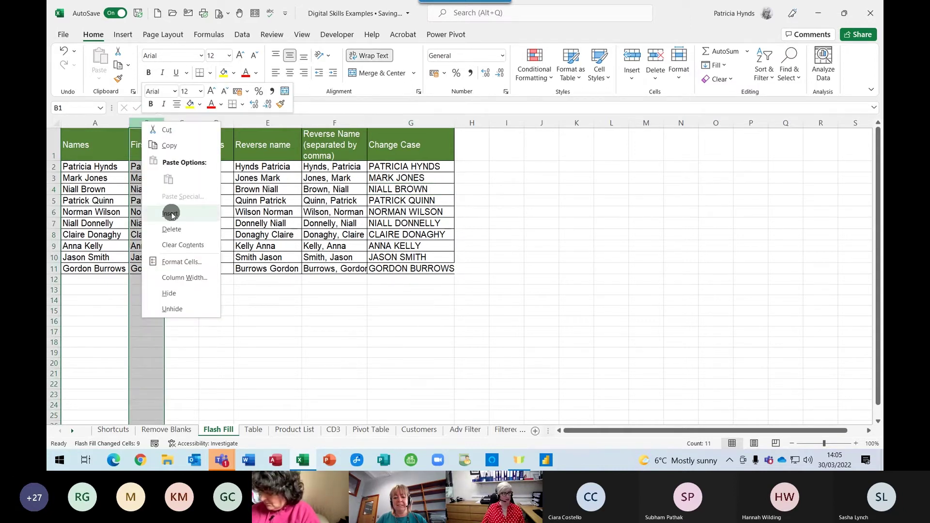
pyautogui.click(159, 151)
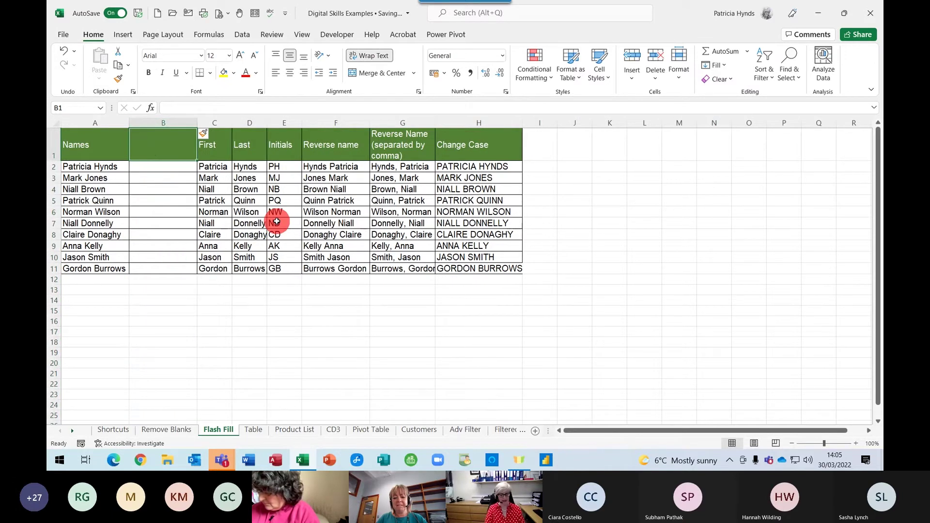
pyautogui.write('Email')
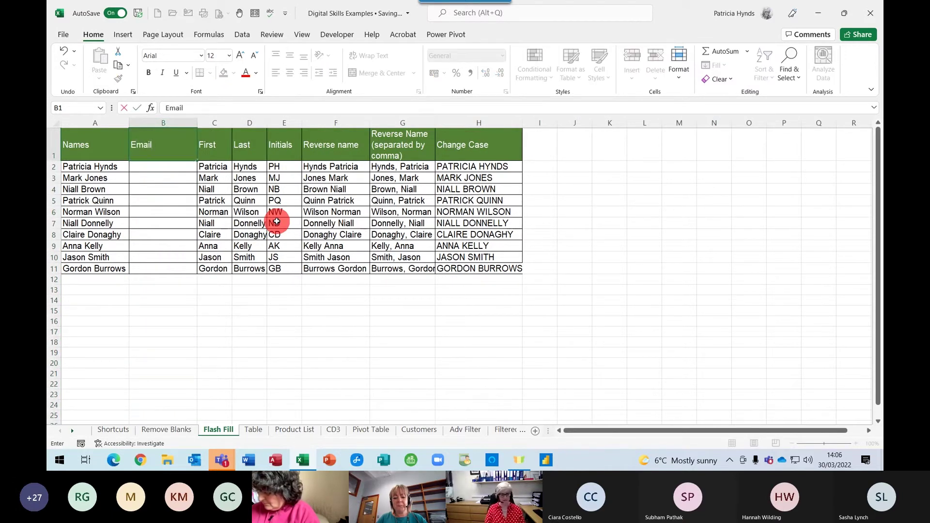
pyautogui.press('Return')
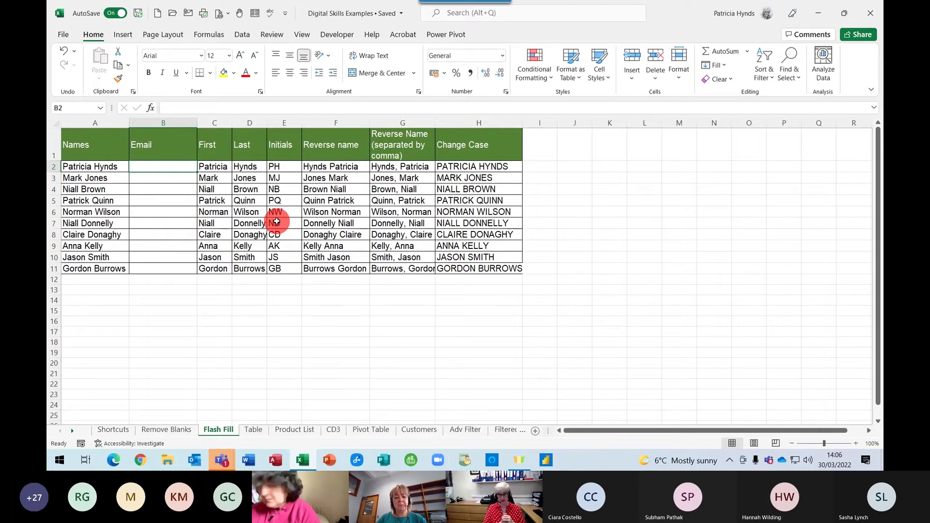
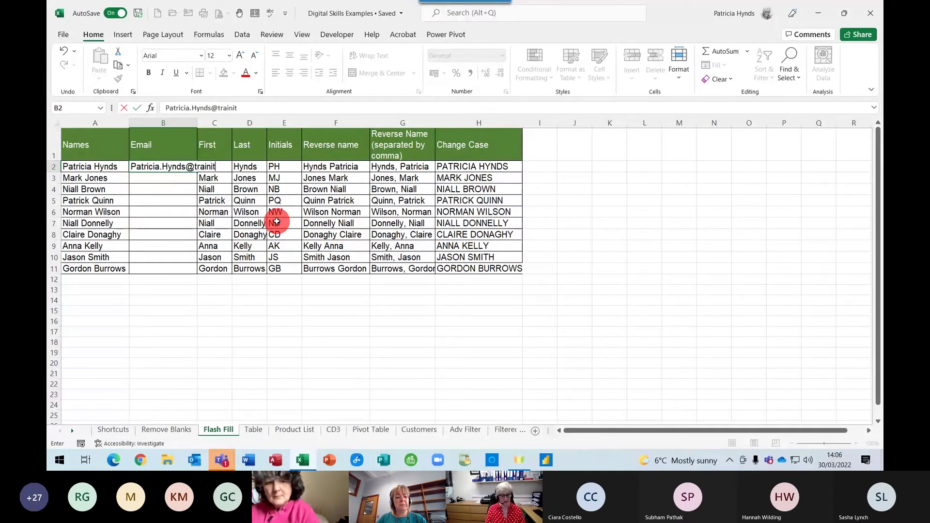
pyautogui.press('Return')
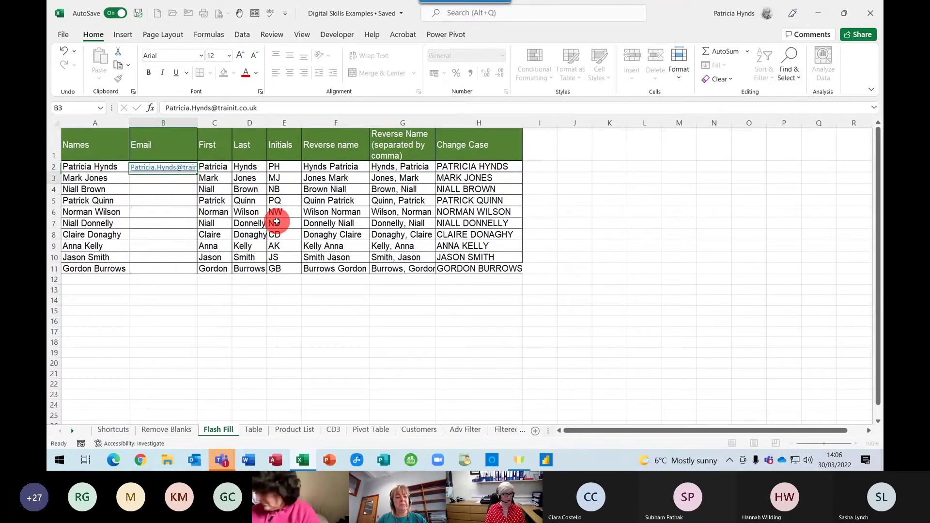
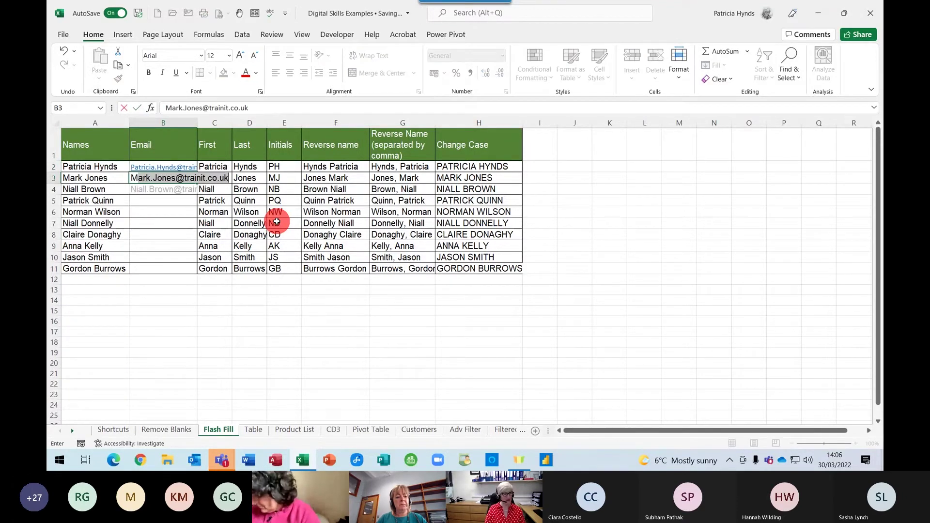
pyautogui.press('Return')
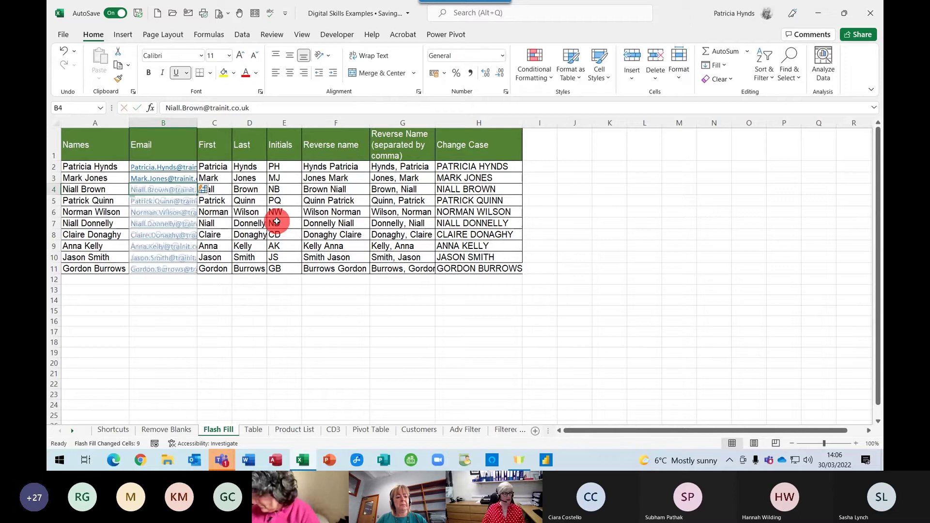
pyautogui.doubleClick(199, 122)
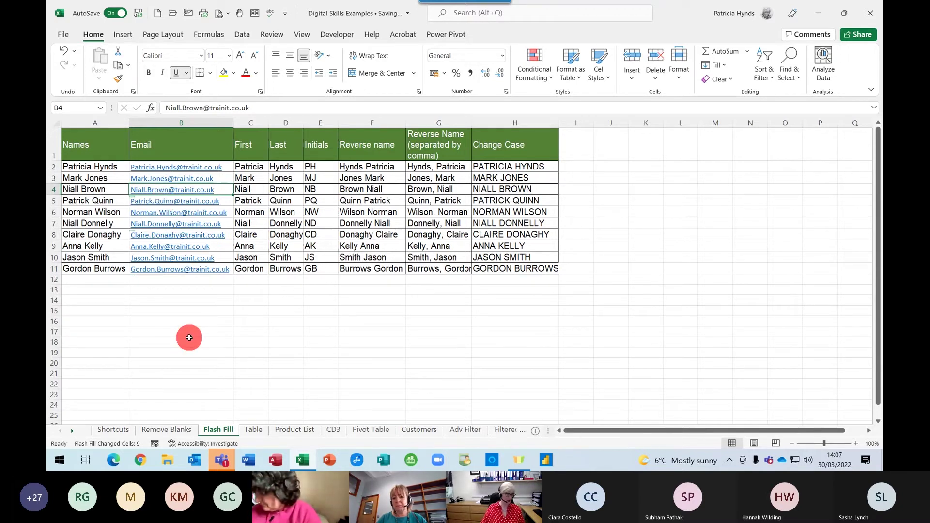
# On the Table sheet, enter =F2*0.2 in G2 and fill the VAT formula down all rows
pyautogui.click(253, 430)
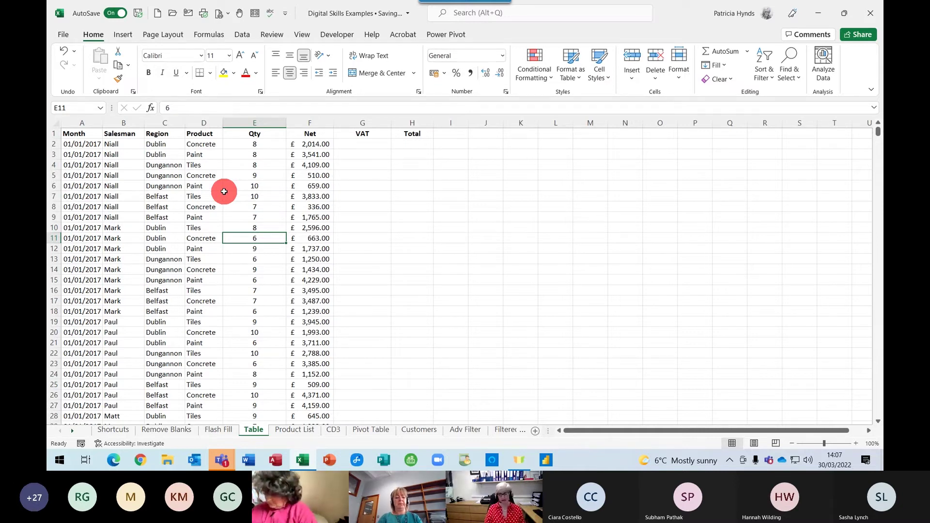
pyautogui.click(368, 145)
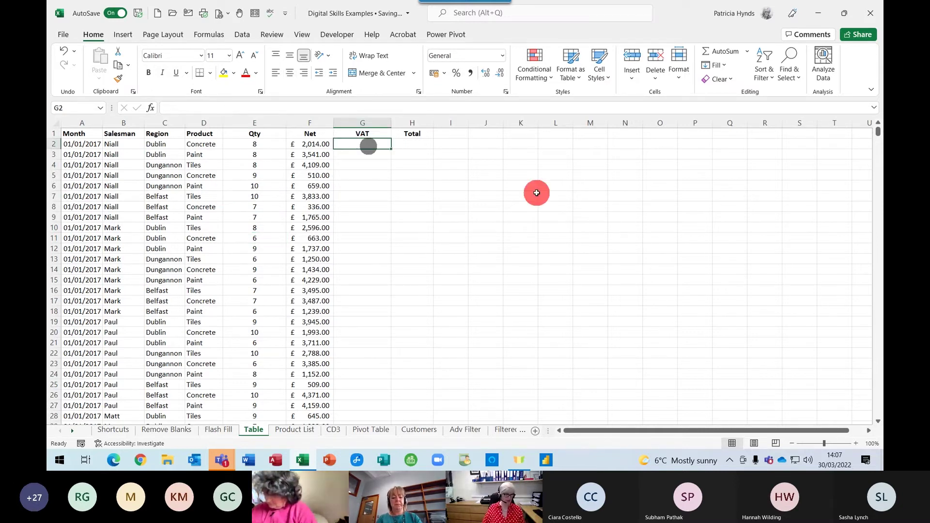
pyautogui.write('=')
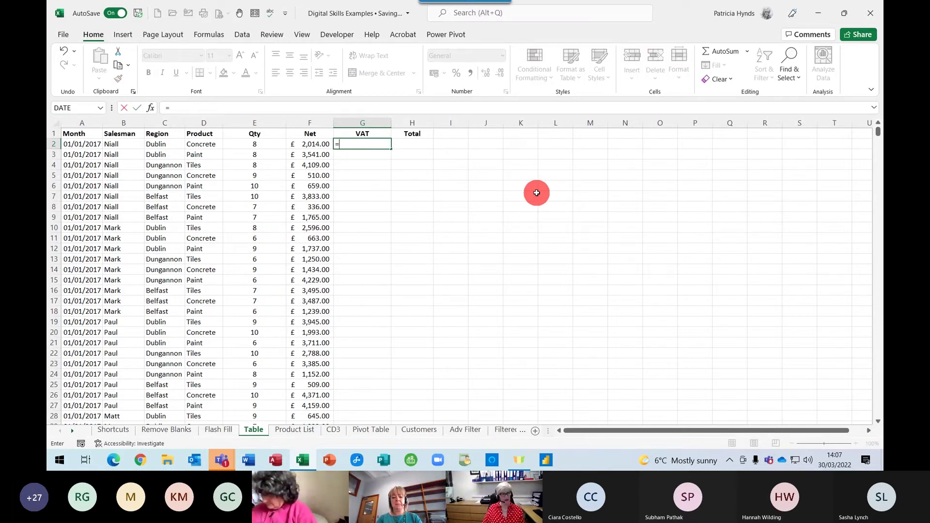
pyautogui.click(301, 145)
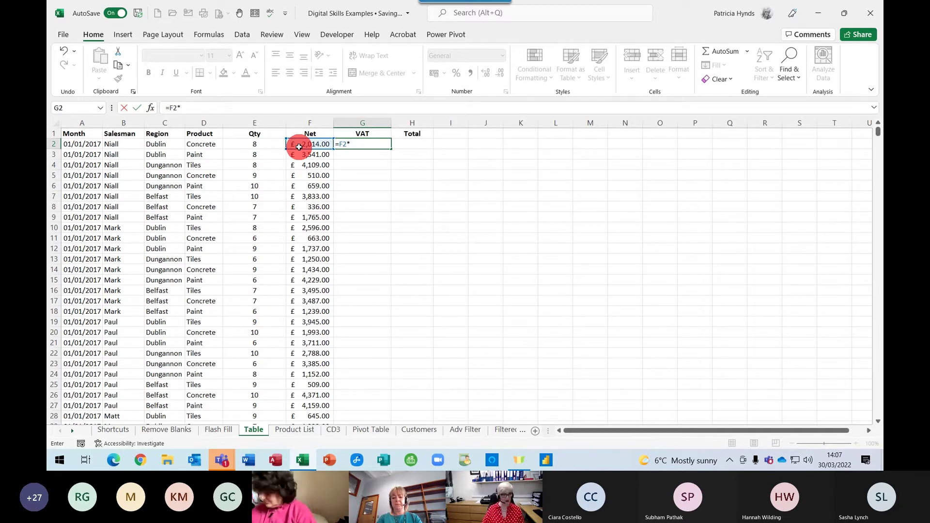
pyautogui.write('*0.2')
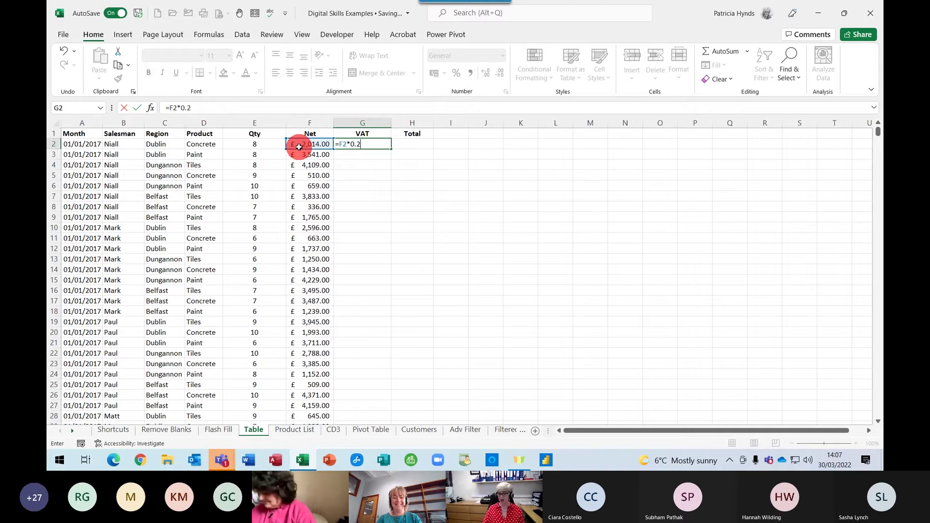
pyautogui.press('Return')
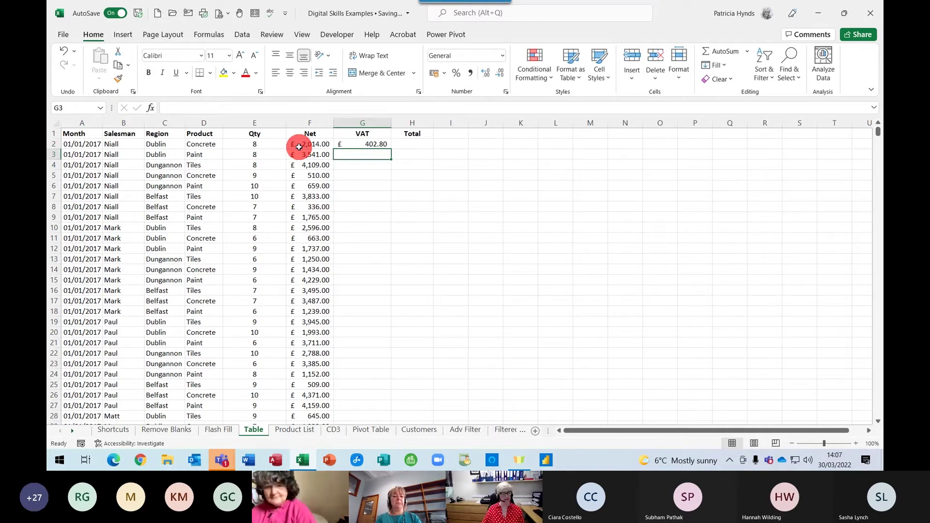
pyautogui.press('Up')
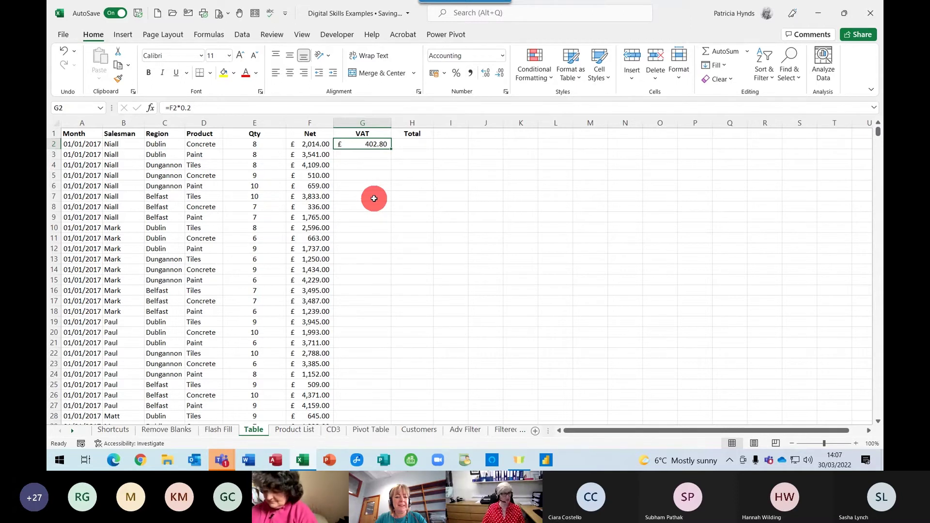
pyautogui.doubleClick(392, 148)
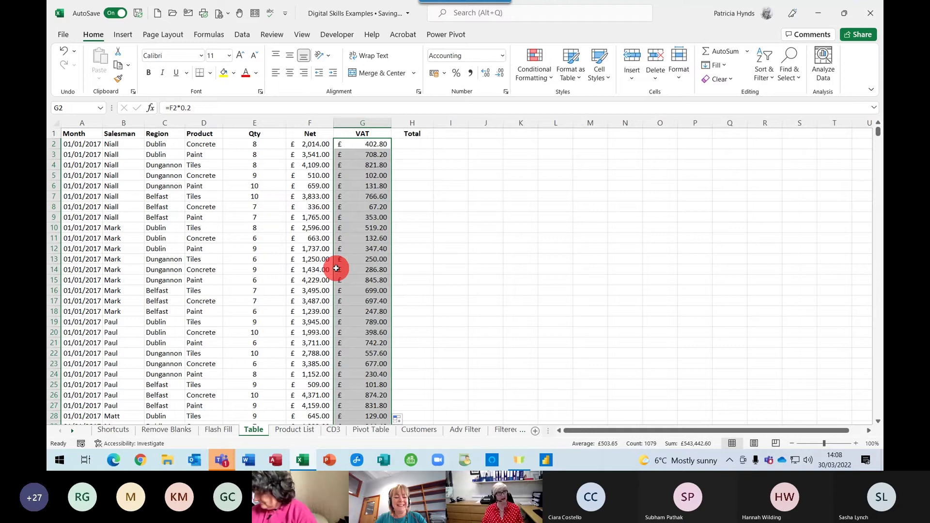
# Enter =F2+G2 in H2 and fill it down, then undo to empty the Total and VAT columns
pyautogui.click(422, 142)
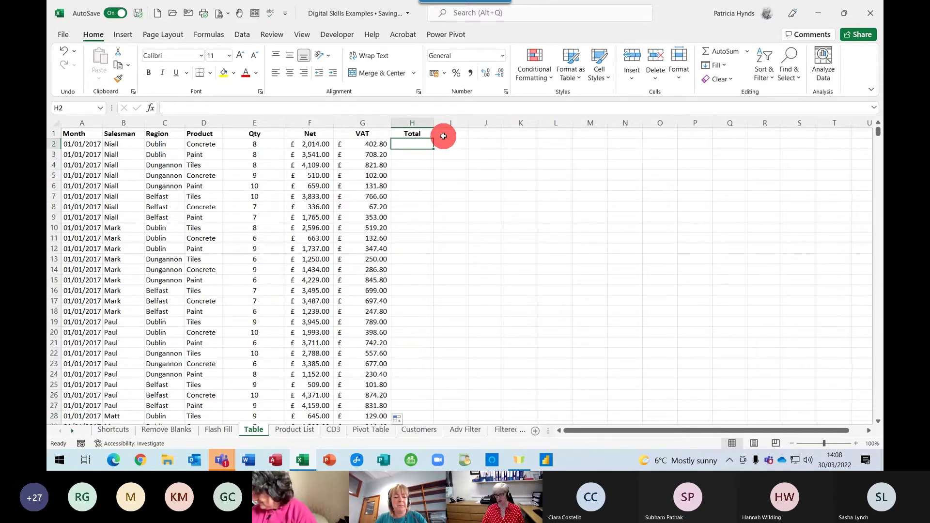
pyautogui.write('=')
pyautogui.click(320, 144)
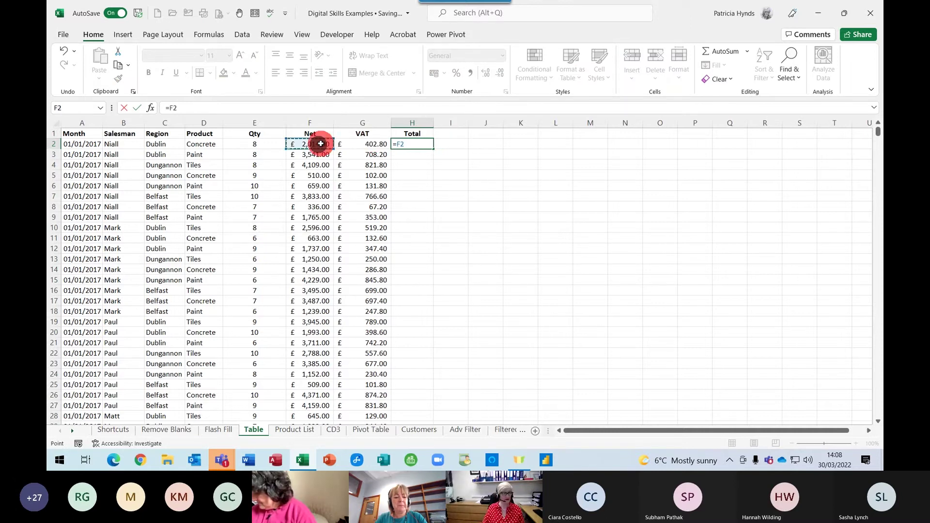
pyautogui.write('+')
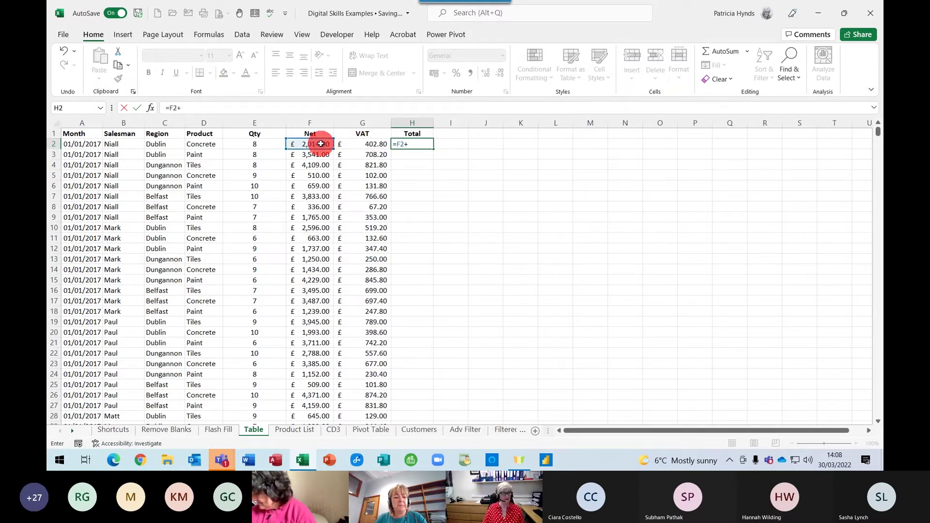
pyautogui.click(355, 145)
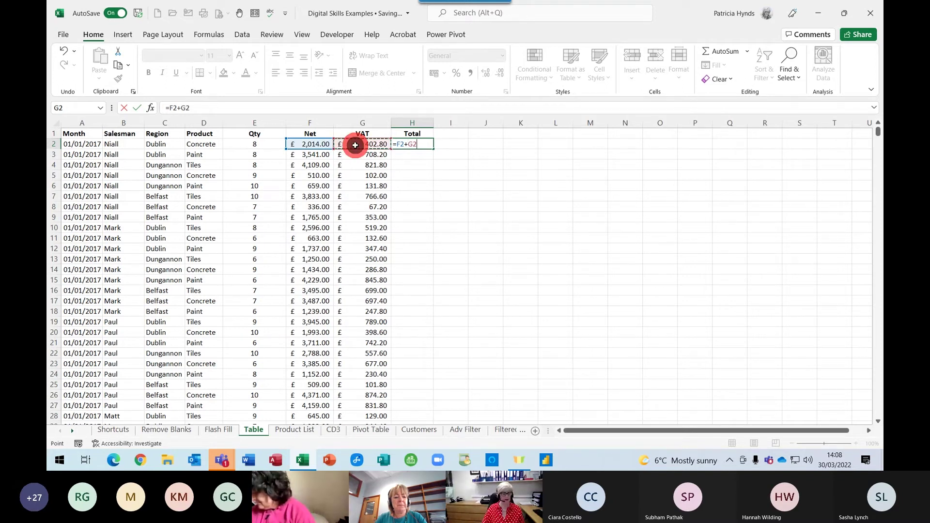
pyautogui.press('Return')
pyautogui.click(426, 144)
pyautogui.doubleClick(433, 148)
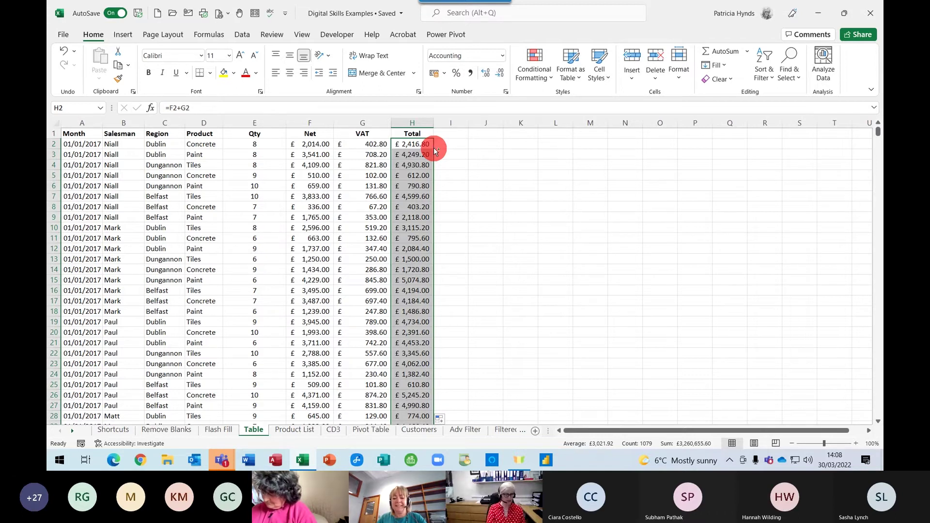
pyautogui.hotkey('ctrl', 'z')
pyautogui.hotkey('ctrl', 'z')
pyautogui.hotkey('ctrl', 'z')
pyautogui.hotkey('ctrl', 'z')
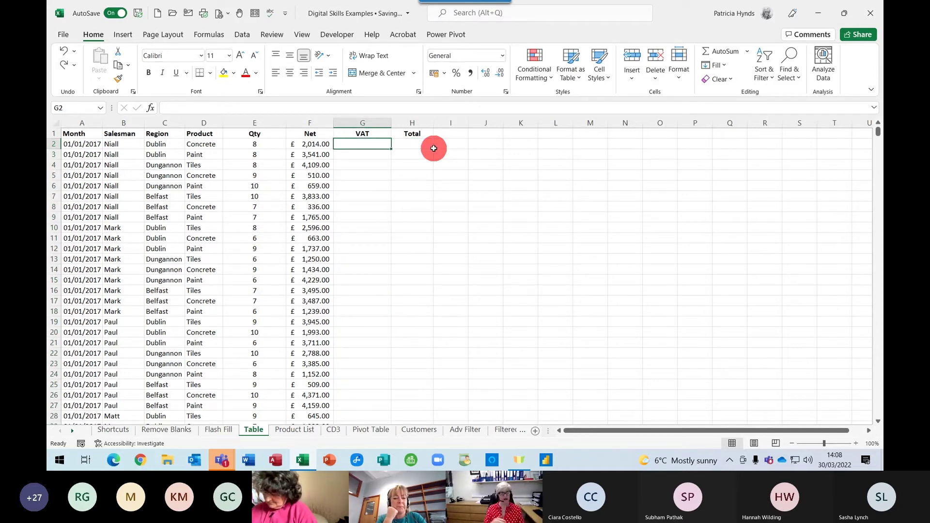
# Select the whole sales range from A1 to the last Total cell with Ctrl+Home and Ctrl+Shift+End
pyautogui.click(194, 196)
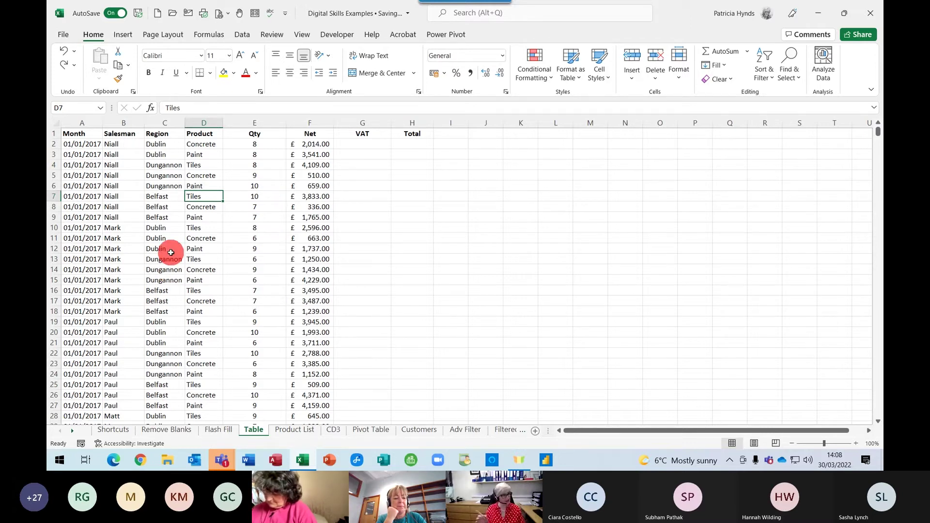
pyautogui.click(165, 237)
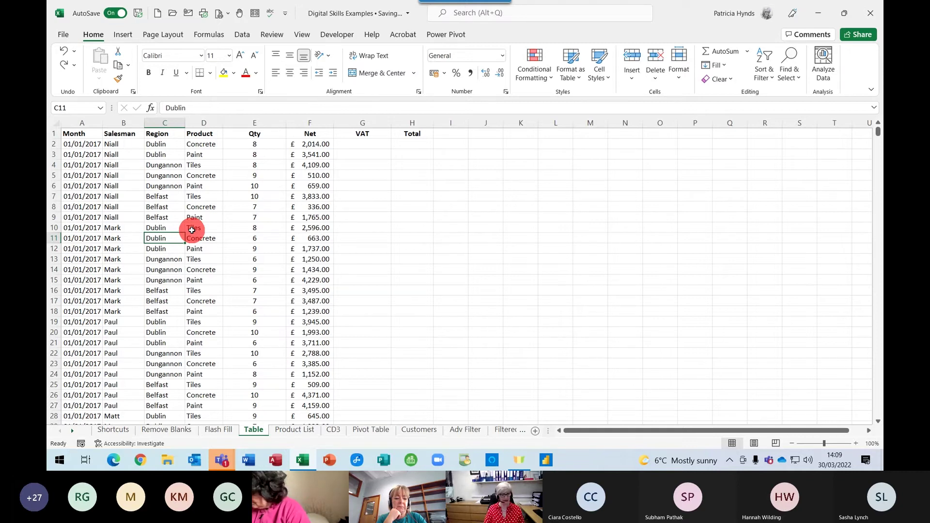
pyautogui.hotkey('ctrl', 'Home')
pyautogui.hotkey('ctrl', 'shift', 'End')
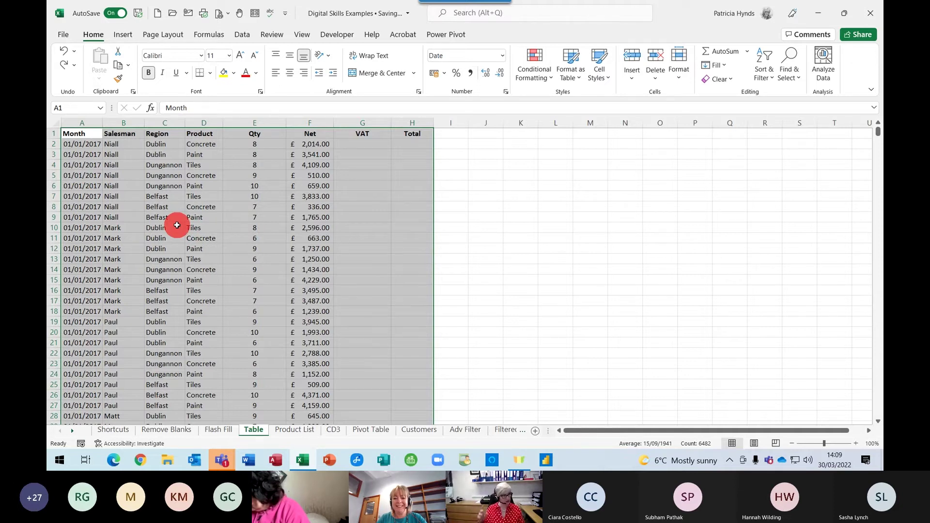
# Check the Net column runs to row 1080, then put the cursor inside the data and show the Insert ribbon
pyautogui.click(318, 144)
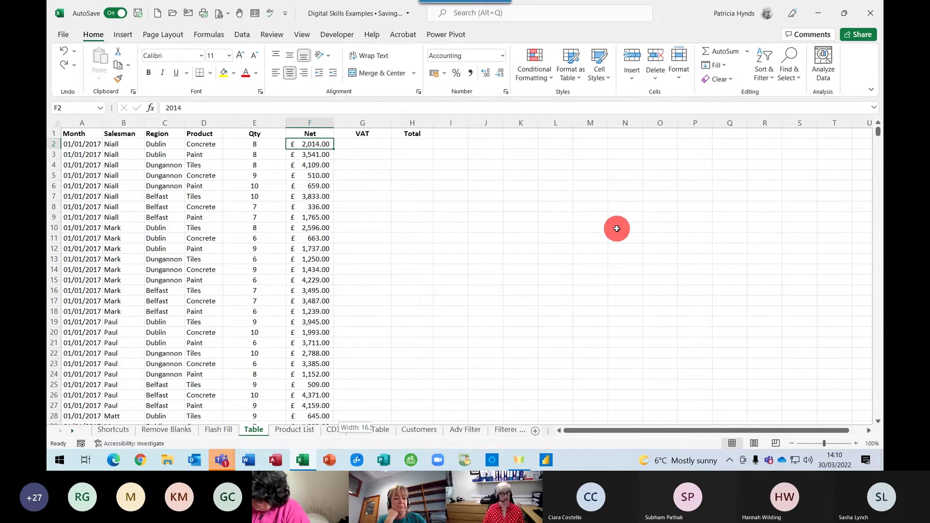
pyautogui.hotkey('ctrl', 'shift', 'Down')
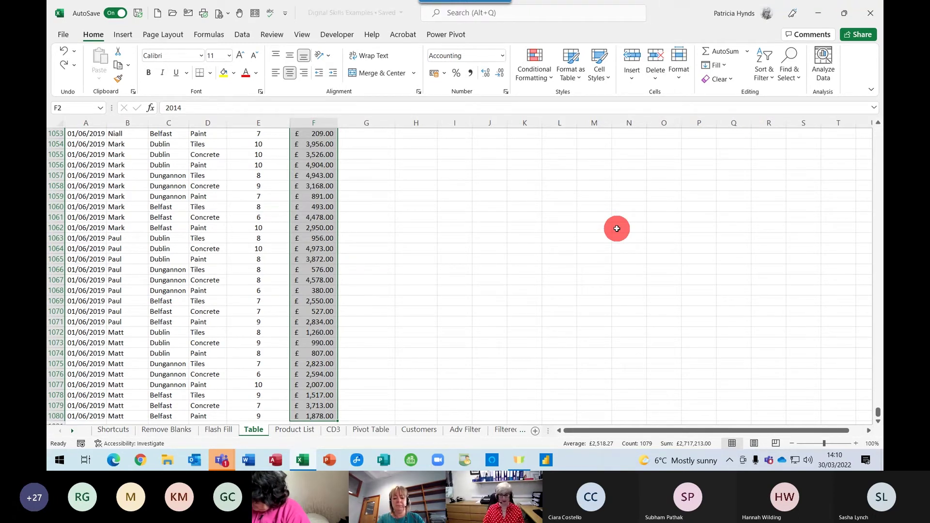
pyautogui.hotkey('ctrl', 'shift', 'Up')
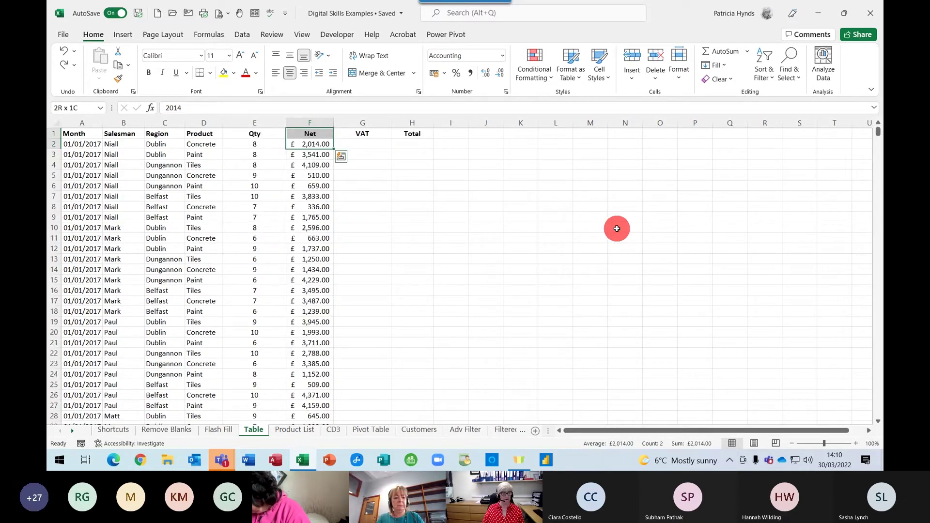
pyautogui.click(263, 195)
pyautogui.click(179, 198)
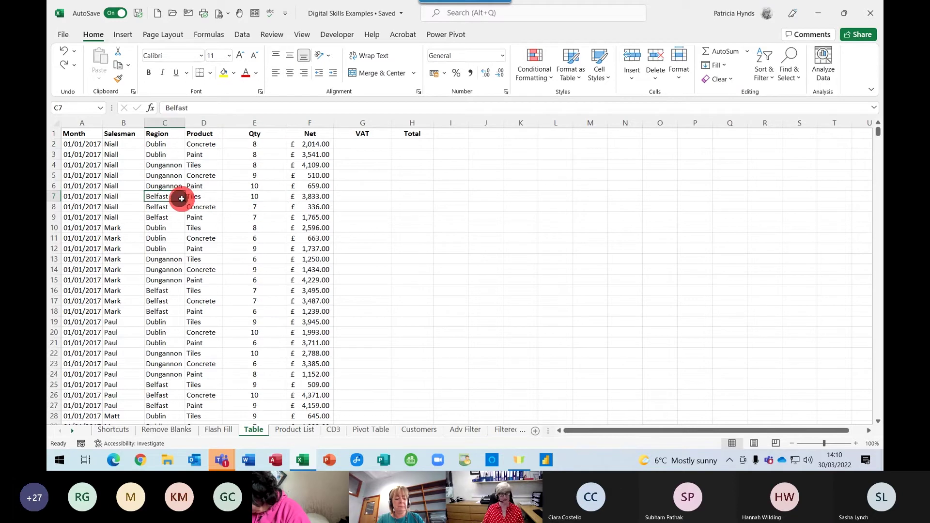
pyautogui.click(199, 217)
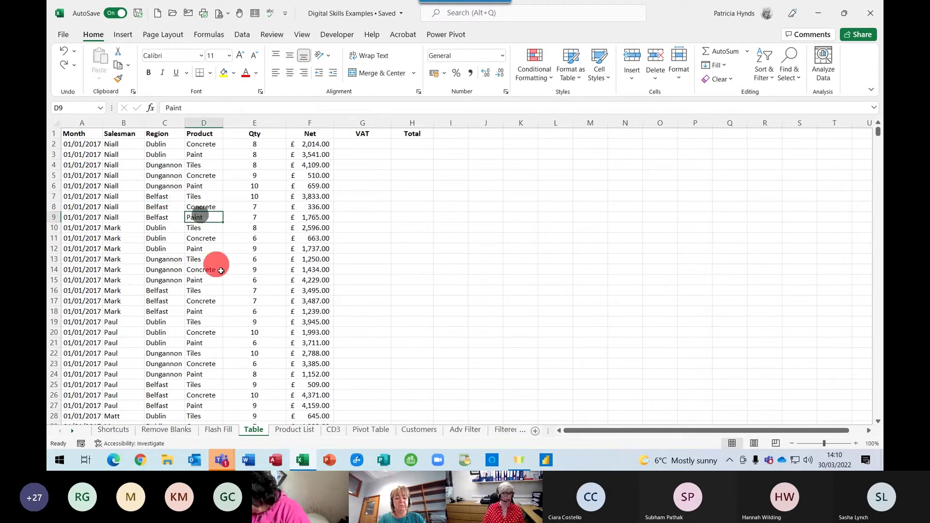
pyautogui.click(200, 240)
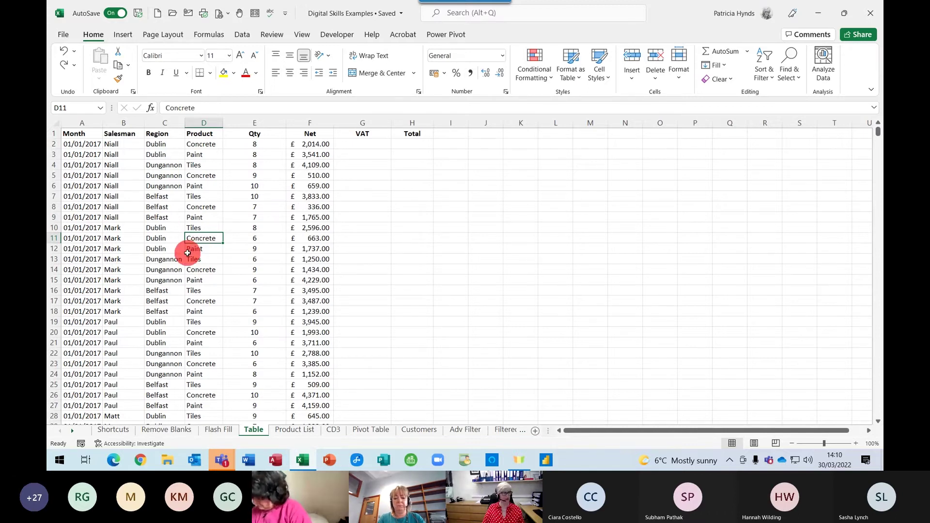
pyautogui.click(123, 35)
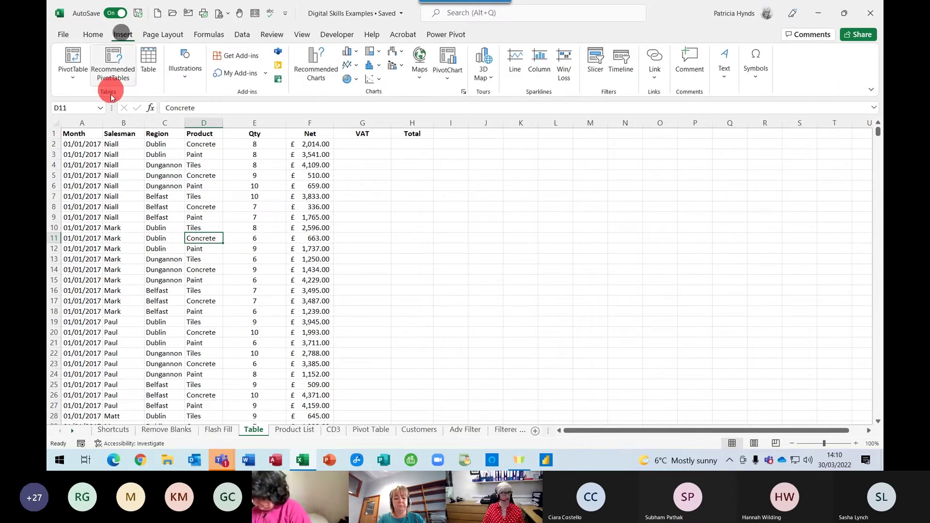
# Start creating a table, move the Create Table prompt aside, then cancel it
pyautogui.click(152, 69)
pyautogui.moveTo(388, 230); pyautogui.dragTo(594, 178)
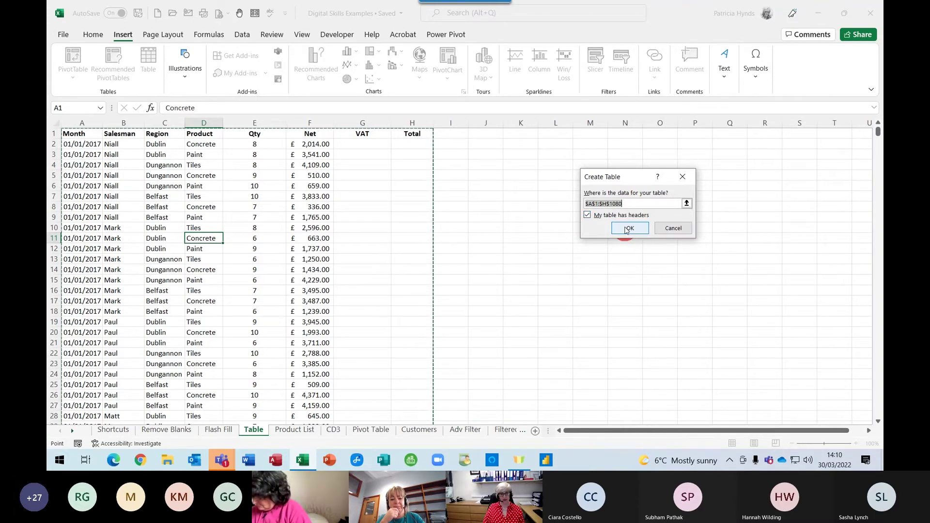
pyautogui.click(672, 229)
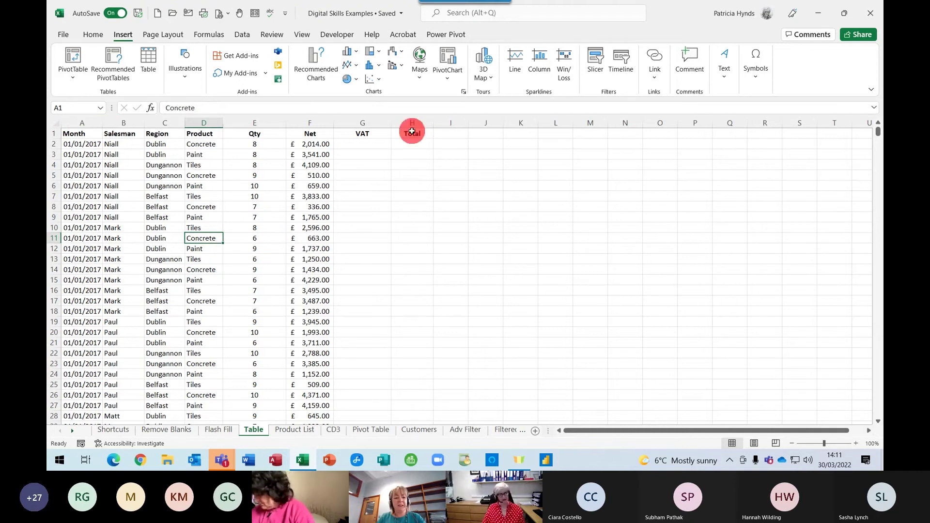
pyautogui.scroll(-10, 172, 227)
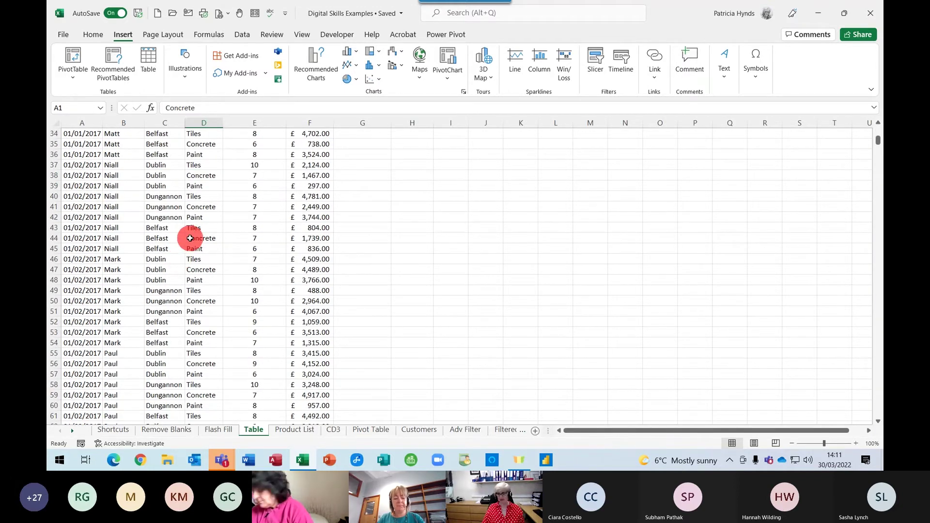
pyautogui.scroll(5, 190, 242)
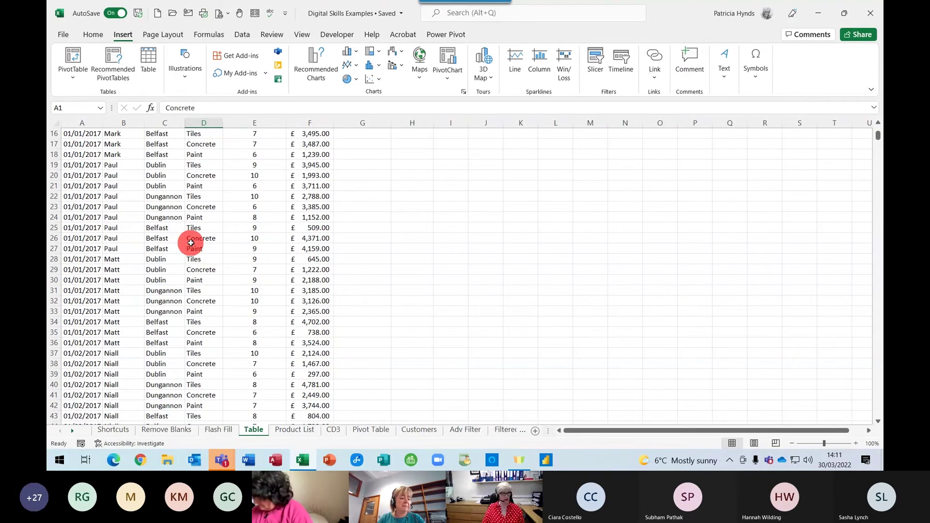
pyautogui.scroll(5, 191, 243)
# Convert A1:H1080 with its header row into the banded table Table3
pyautogui.click(186, 227)
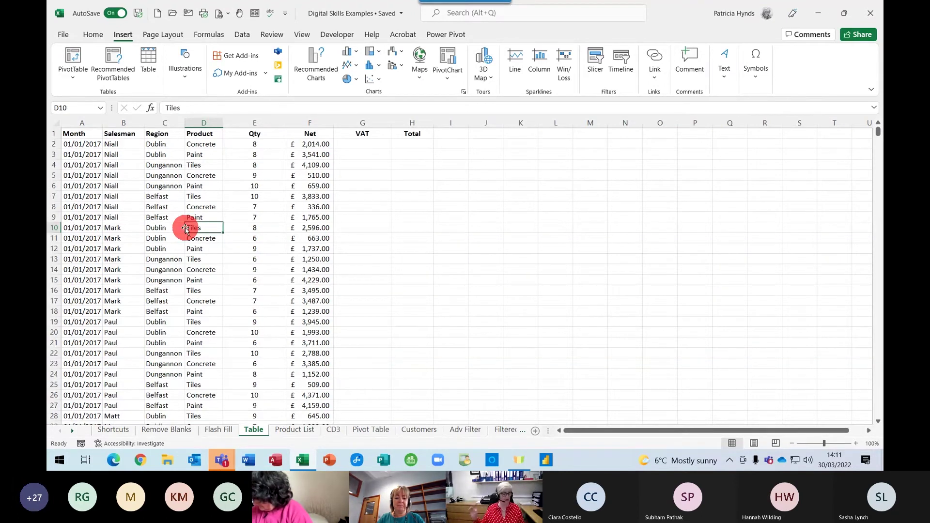
pyautogui.click(142, 227)
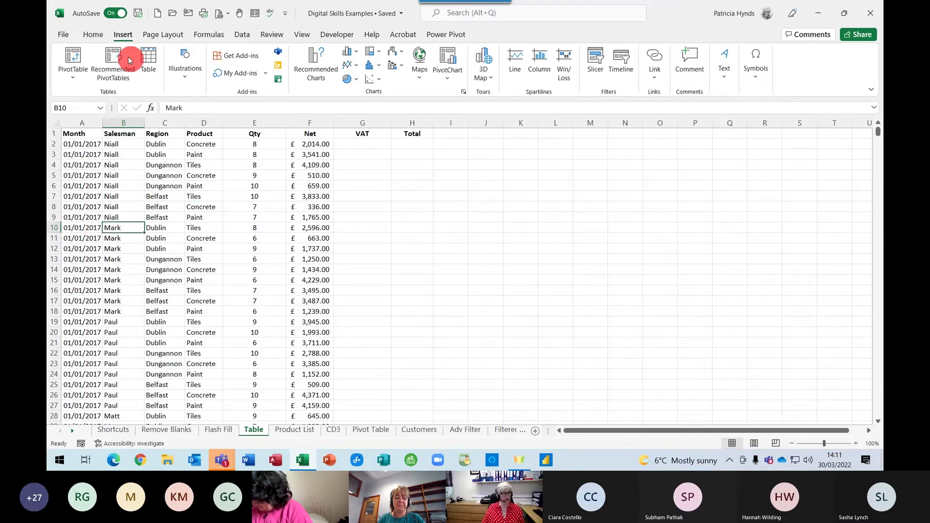
pyautogui.click(145, 64)
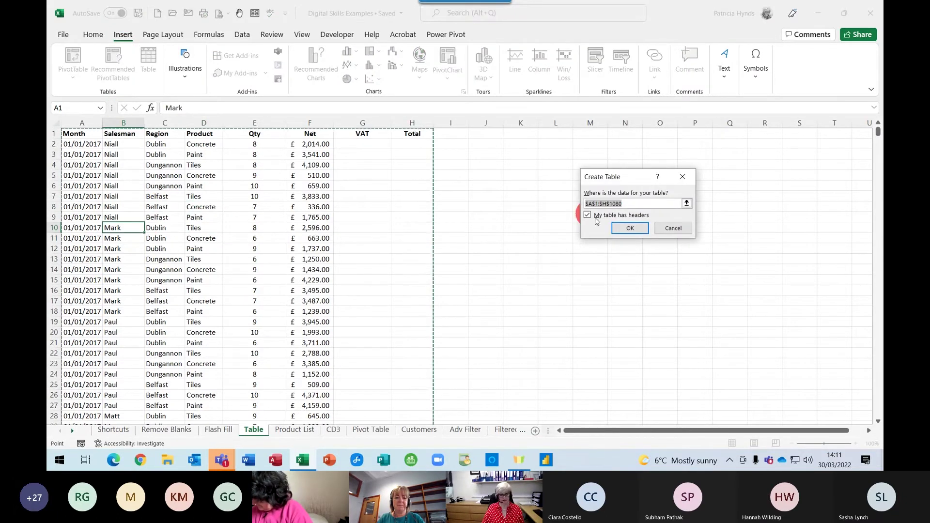
pyautogui.click(625, 228)
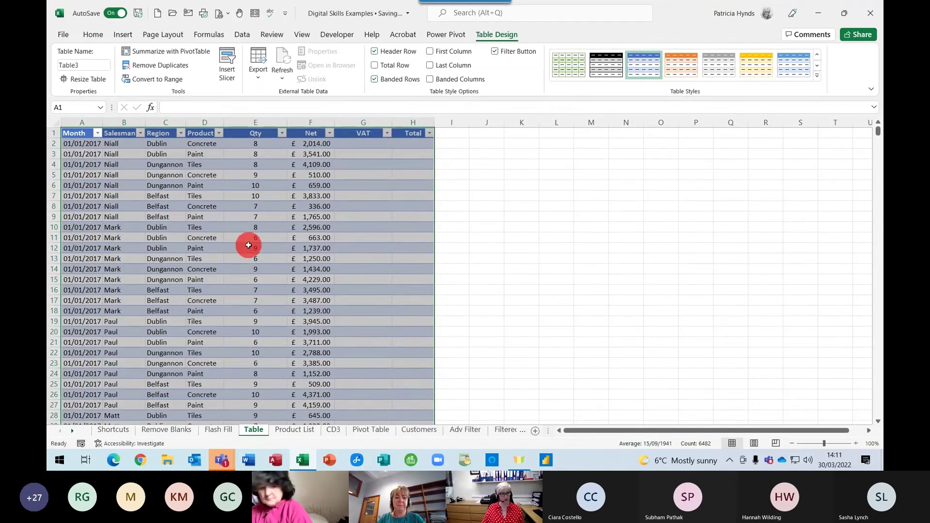
pyautogui.click(248, 246)
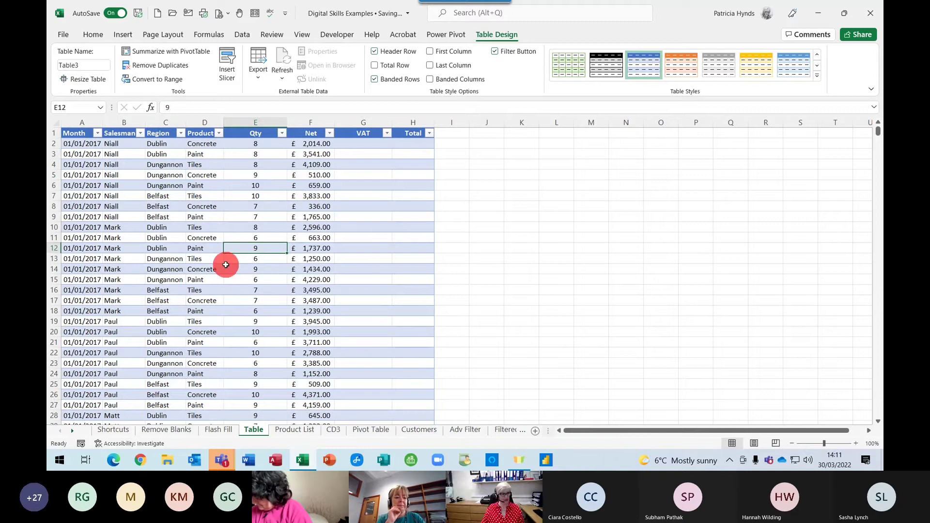
pyautogui.scroll(-5, 225, 264)
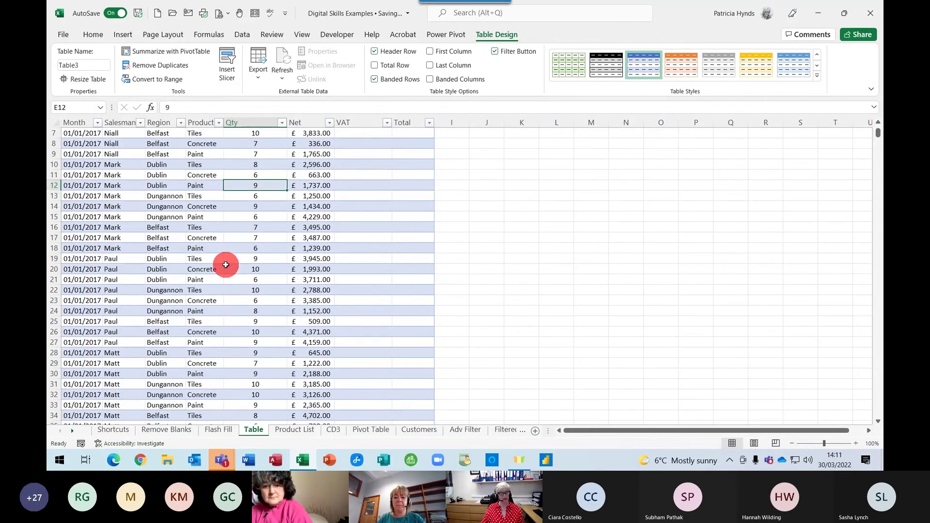
pyautogui.scroll(-6, 225, 265)
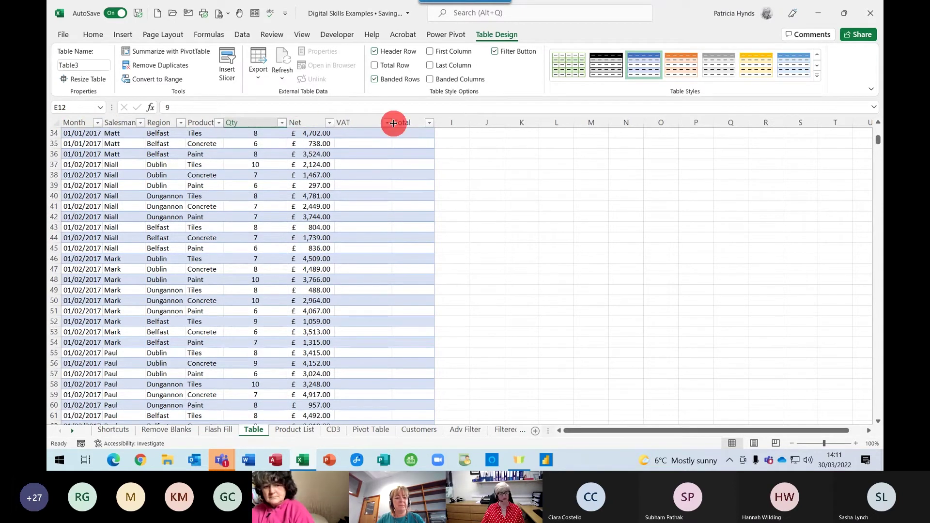
pyautogui.scroll(-2, 259, 203)
pyautogui.scroll(13, 257, 237)
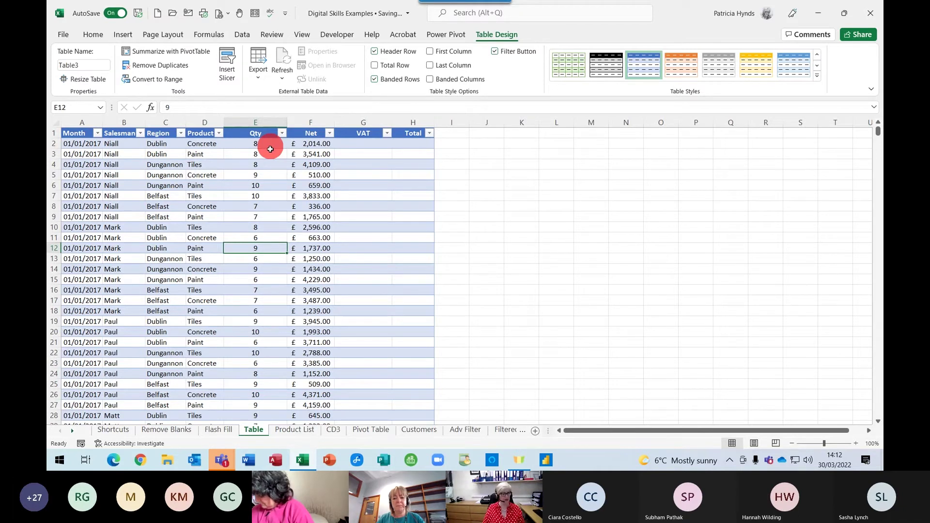
pyautogui.click(370, 143)
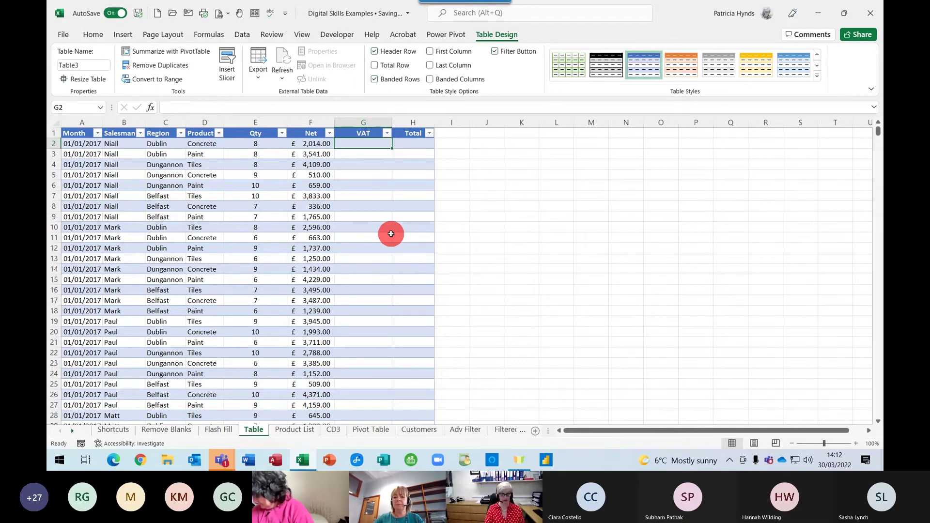
pyautogui.write('=')
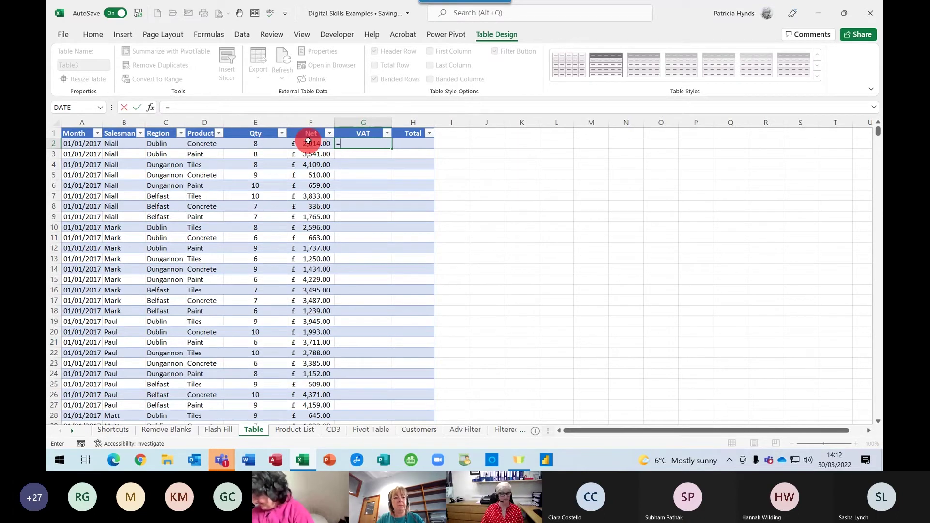
pyautogui.click(305, 144)
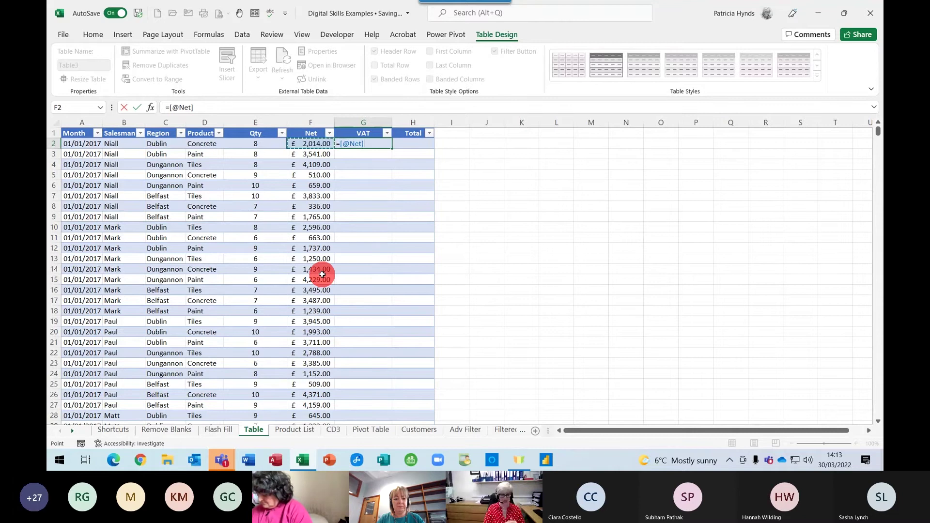
pyautogui.write('*')
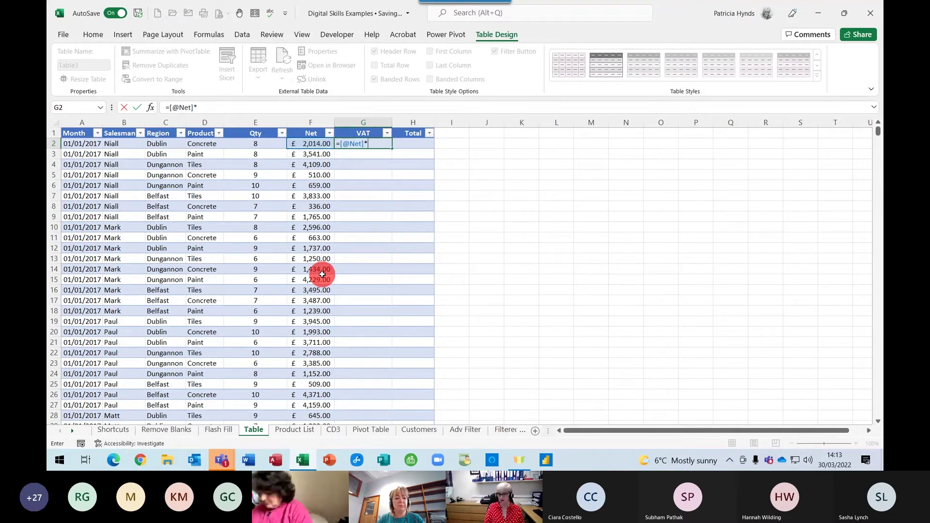
pyautogui.write('0.2')
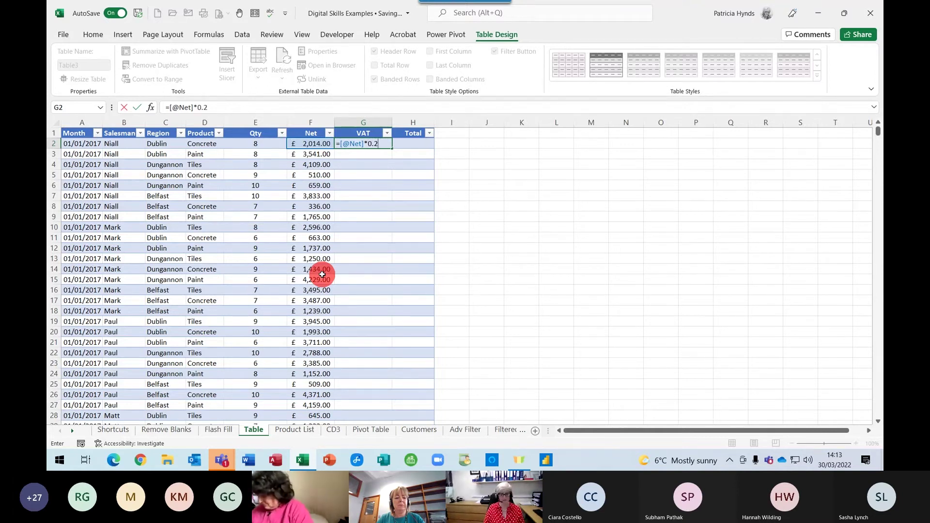
pyautogui.press('Return')
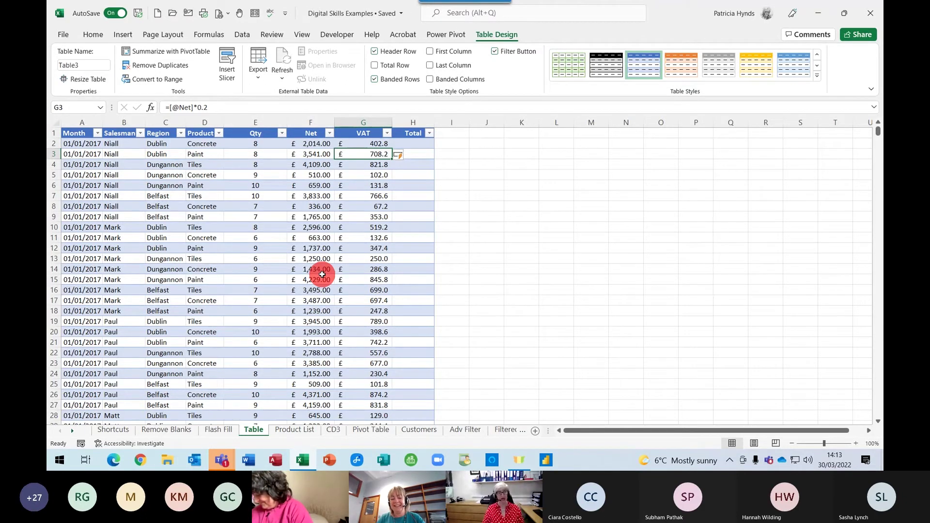
pyautogui.click(406, 144)
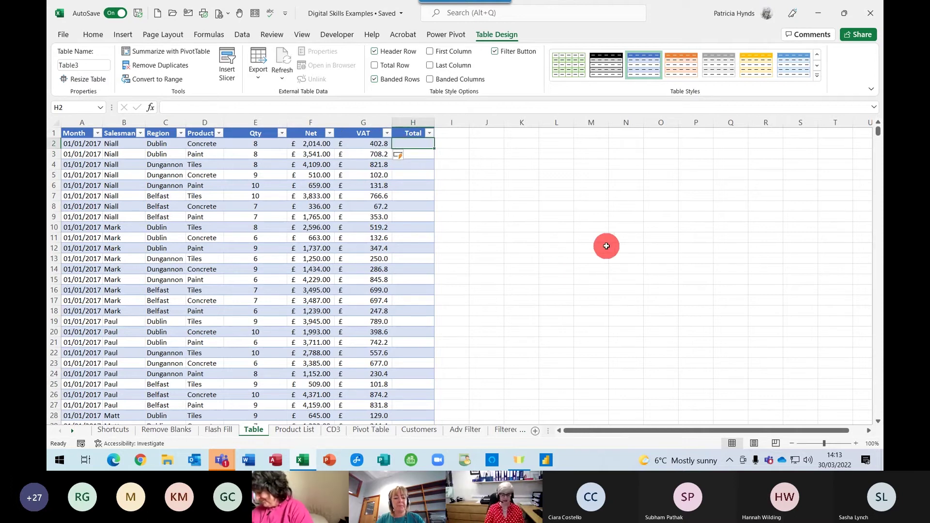
pyautogui.write('=')
pyautogui.click(315, 144)
pyautogui.write('+')
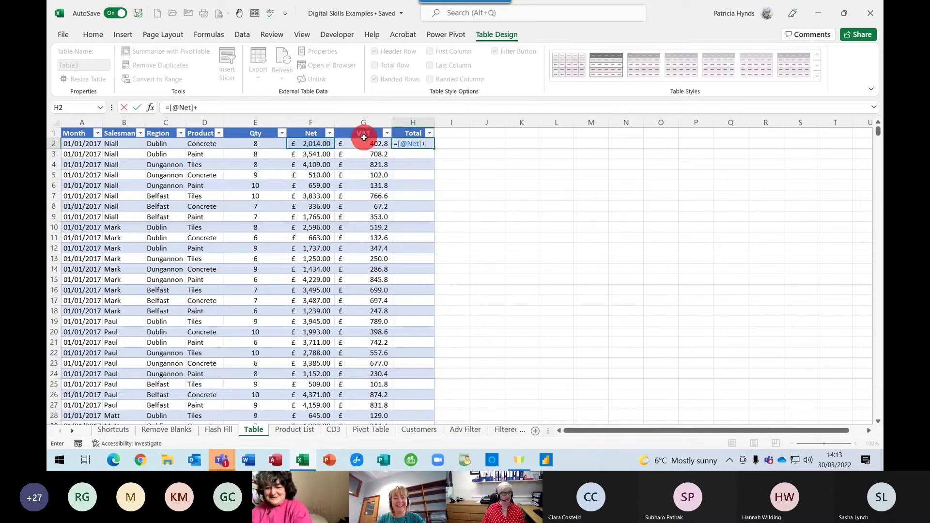
pyautogui.click(363, 141)
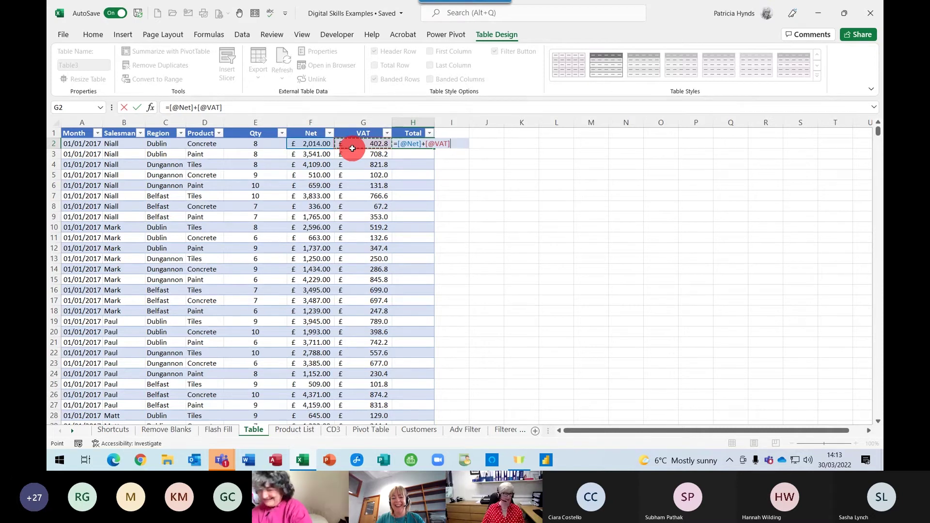
pyautogui.press('Return')
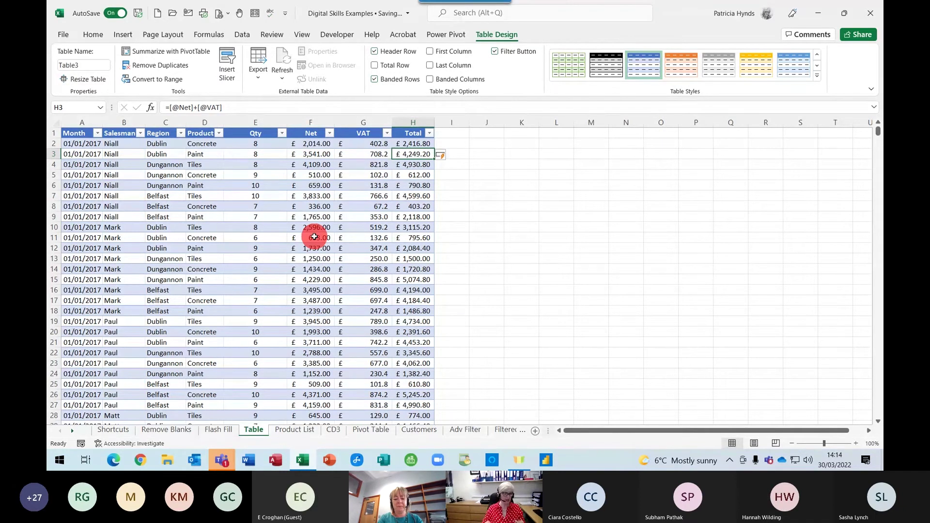
pyautogui.click(418, 143)
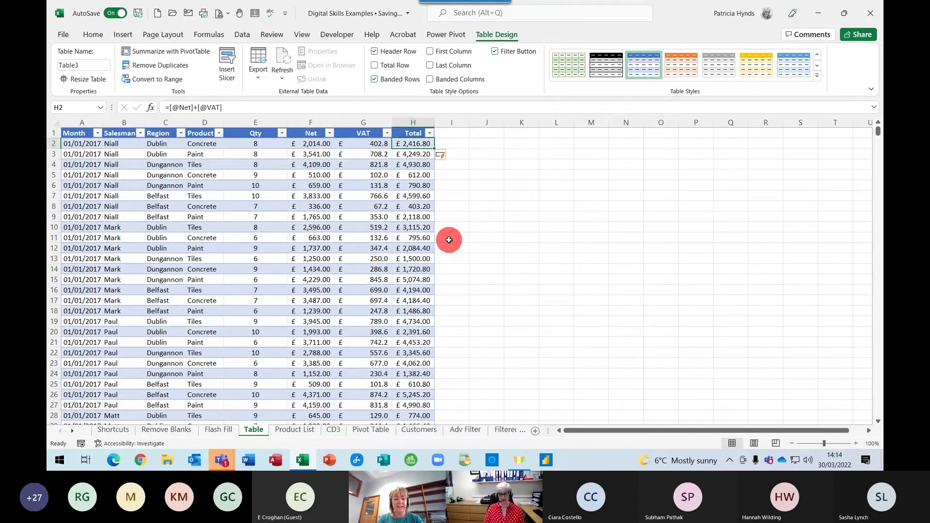
# Jump to the bottom of the Total column to confirm it is filled to row 1080, ending at £2,253.60
pyautogui.hotkey('ctrl', 'Down')
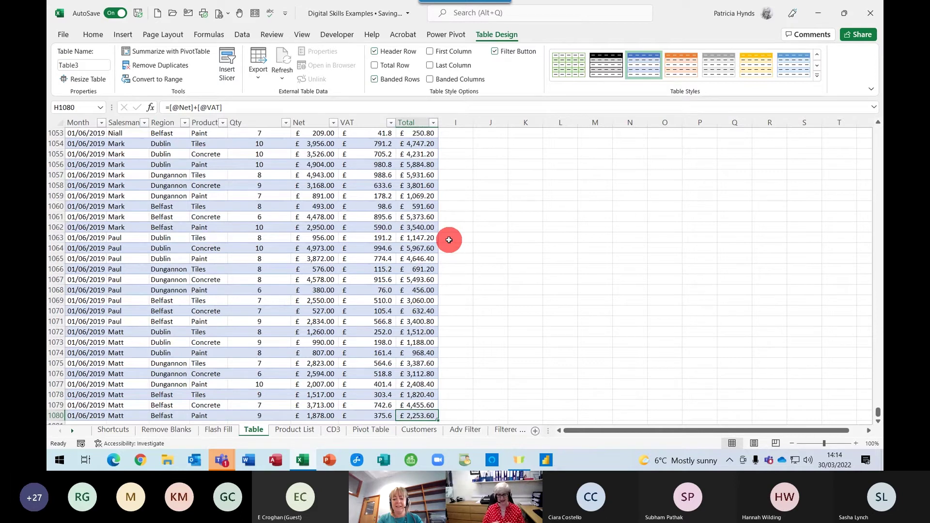
pyautogui.scroll(-1, 449, 240)
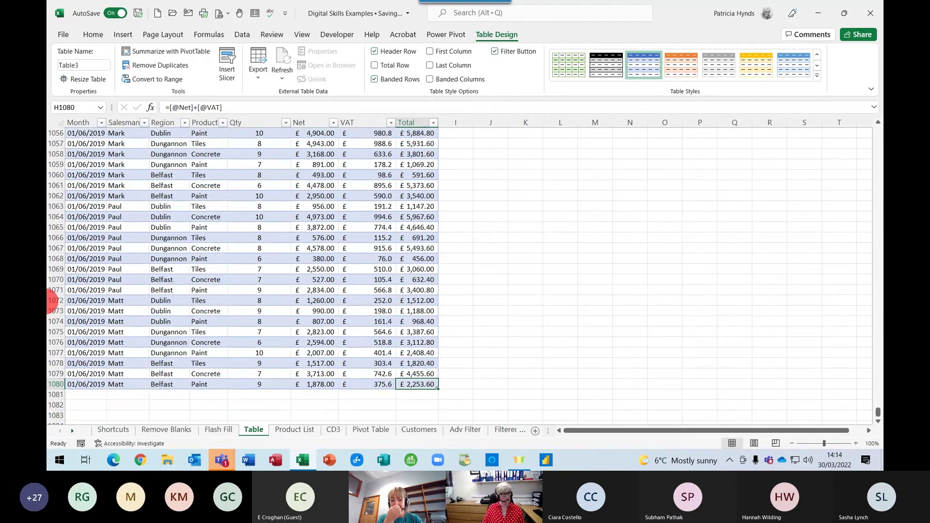
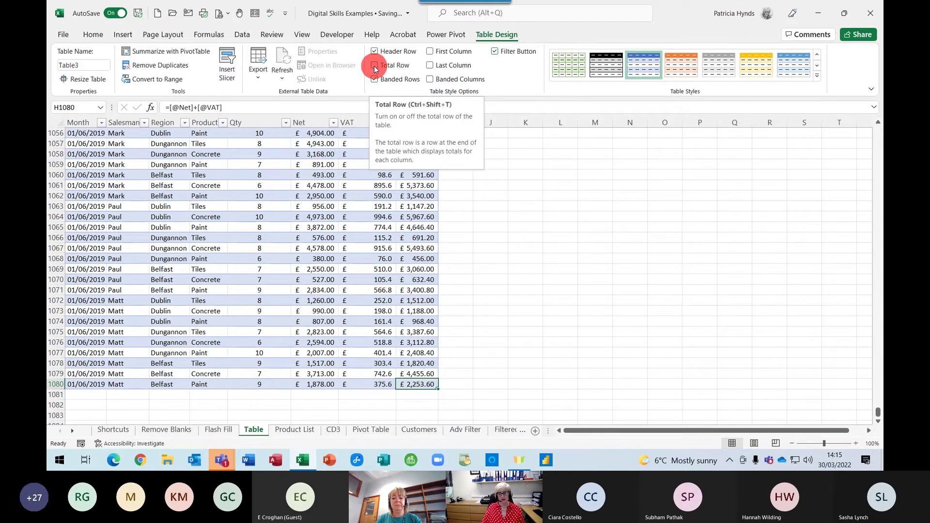
# Turn on the table's Total row and autofit column H so £3,260,655.60 shows
pyautogui.click(374, 67)
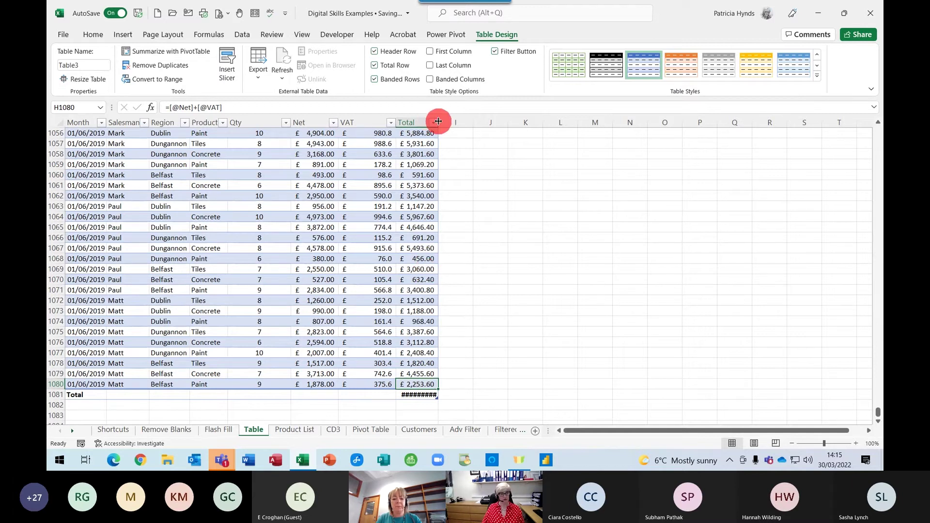
pyautogui.doubleClick(438, 122)
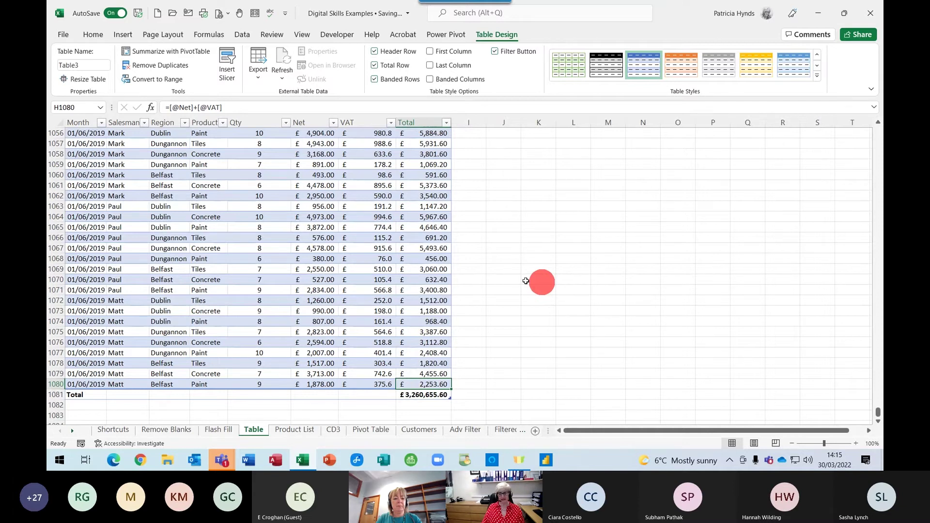
pyautogui.scroll(-1, 395, 369)
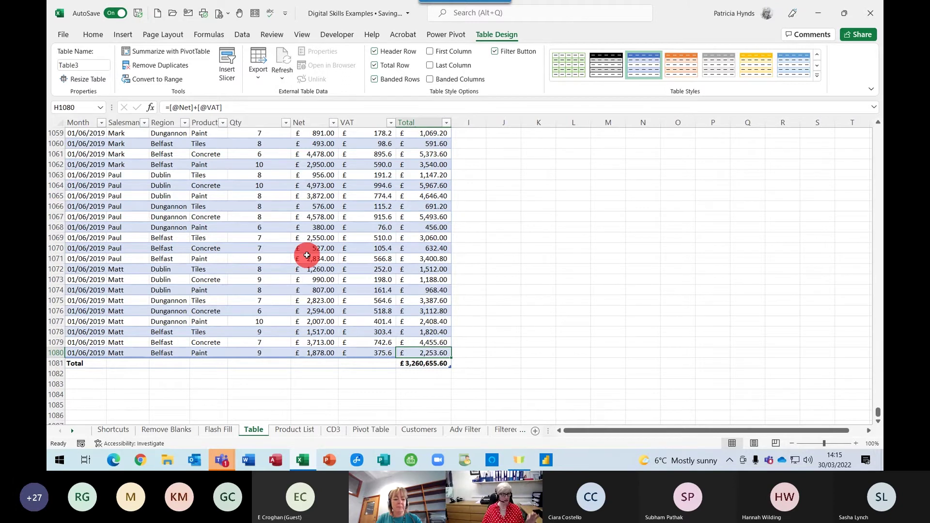
pyautogui.hotkey('ctrl', 'Up')
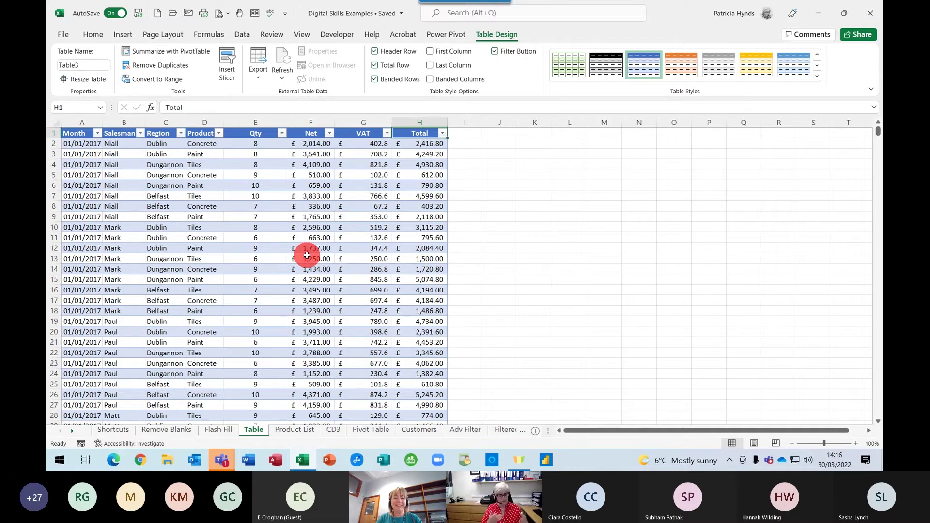
pyautogui.click(305, 255)
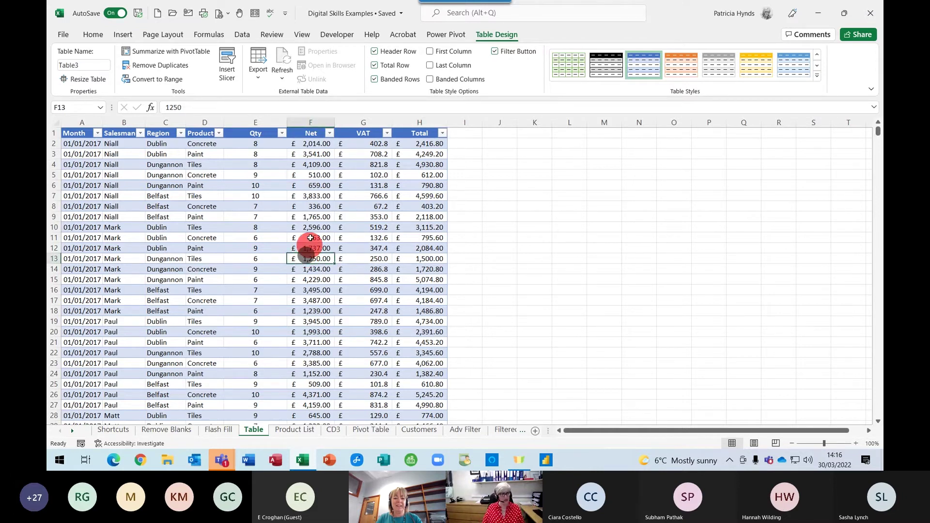
pyautogui.click(274, 248)
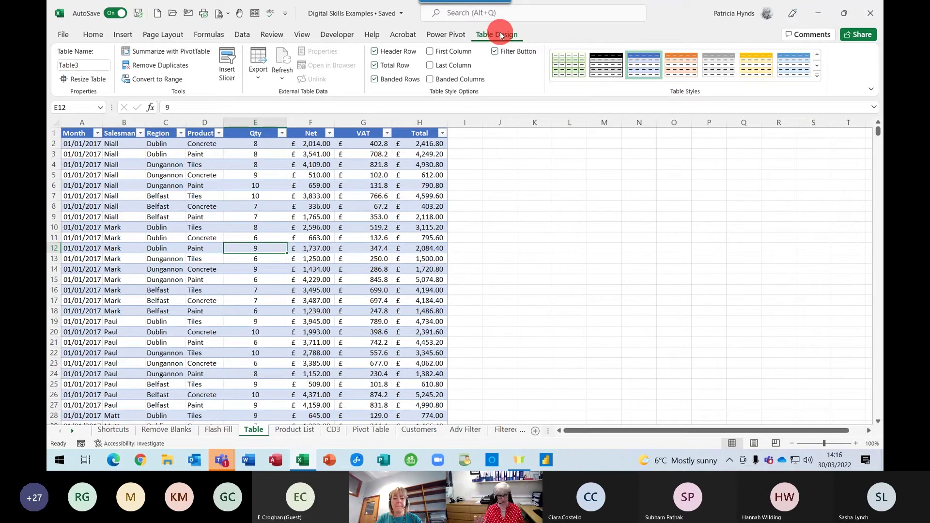
# Insert Salesman, Region and Product slicers for Table3
pyautogui.click(228, 69)
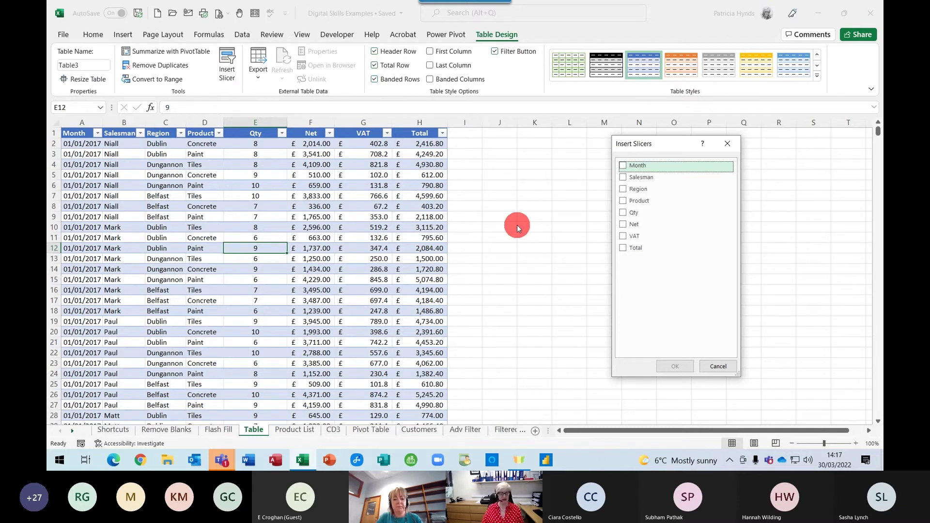
pyautogui.click(623, 177)
pyautogui.click(623, 189)
pyautogui.click(623, 201)
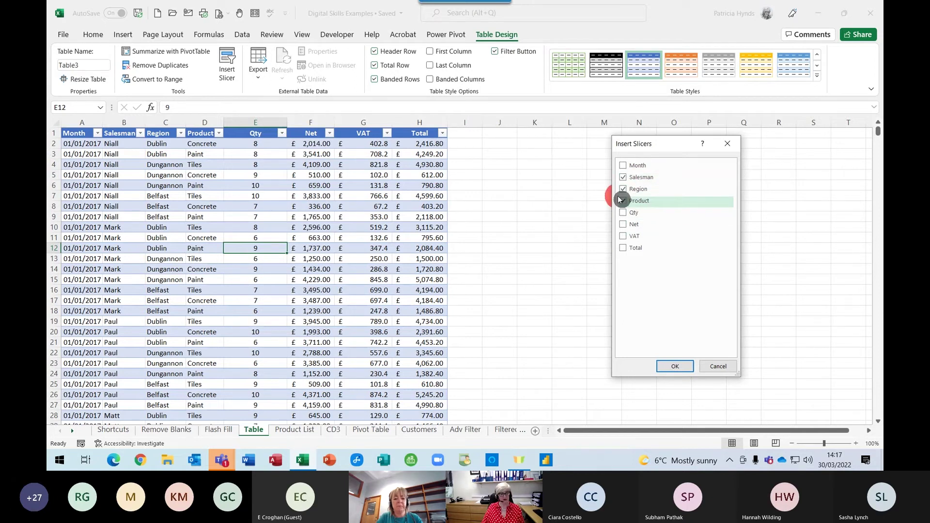
pyautogui.click(674, 366)
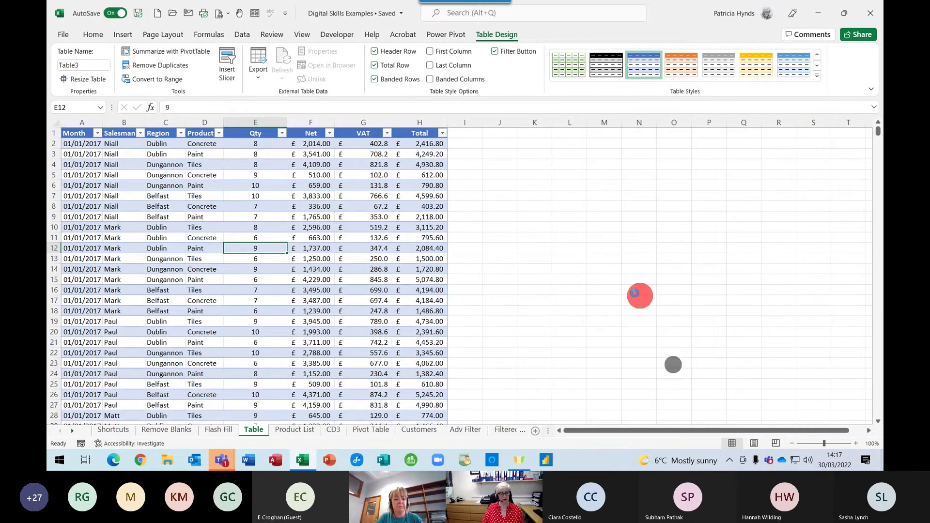
# Line up the Salesman, Region and Product slicers side by side right of the table
pyautogui.moveTo(474, 240); pyautogui.dragTo(735, 161)
pyautogui.moveTo(477, 212); pyautogui.dragTo(656, 159)
pyautogui.moveTo(428, 186); pyautogui.dragTo(523, 159)
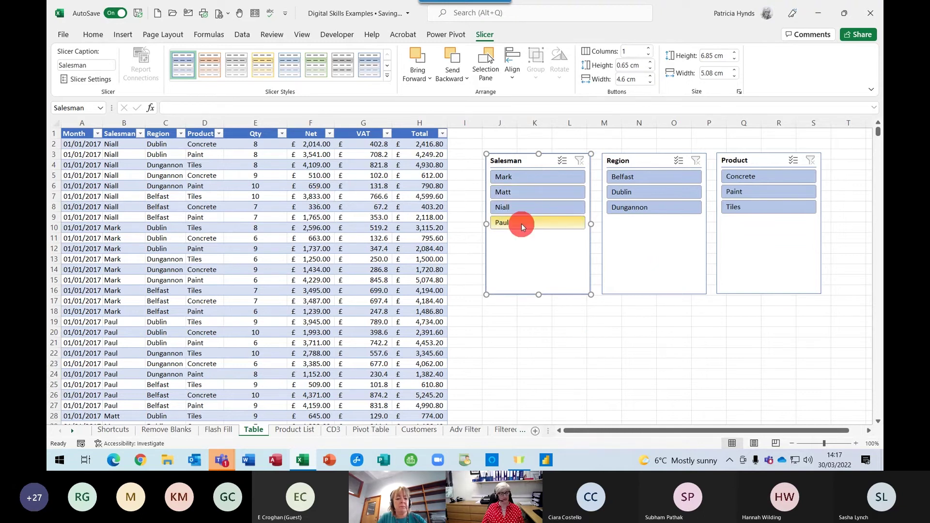
# Pick Niall, Dungannon and Tiles in the slicers, leaving 30 of 1079 records
pyautogui.click(517, 209)
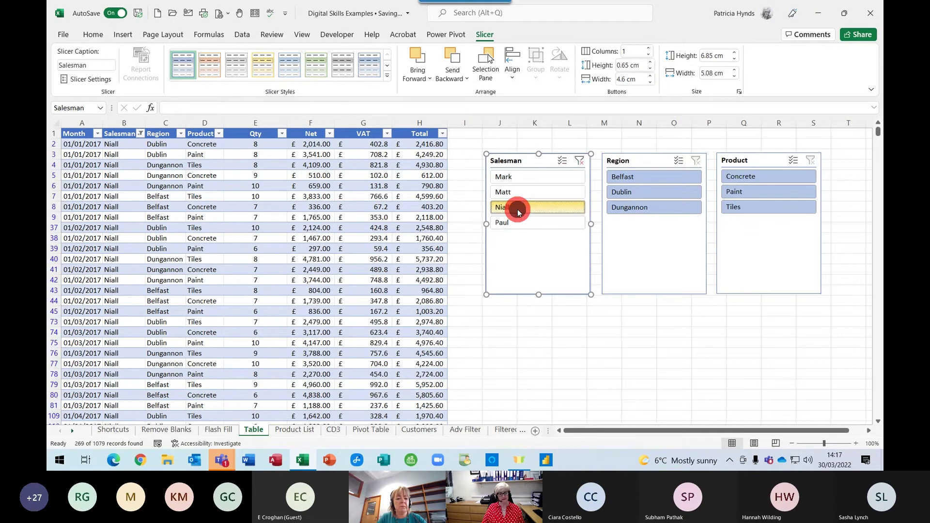
pyautogui.click(632, 210)
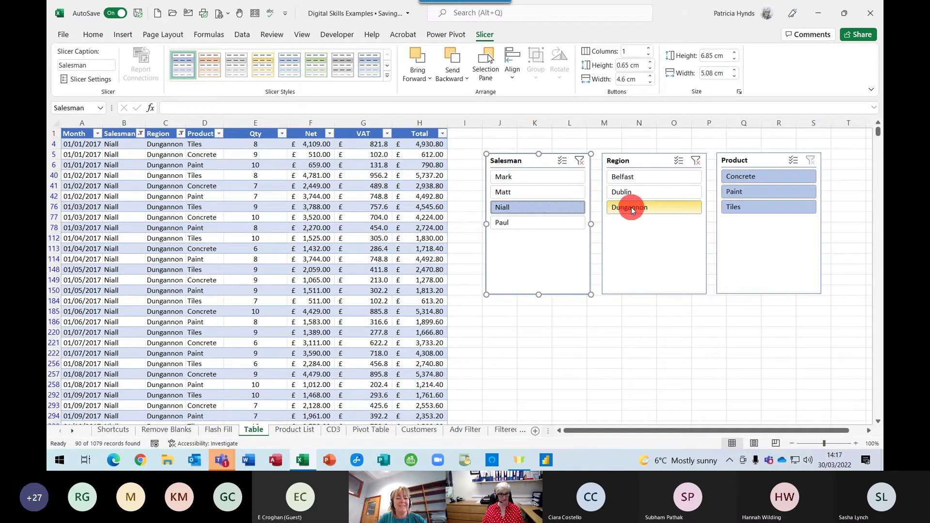
pyautogui.click(748, 208)
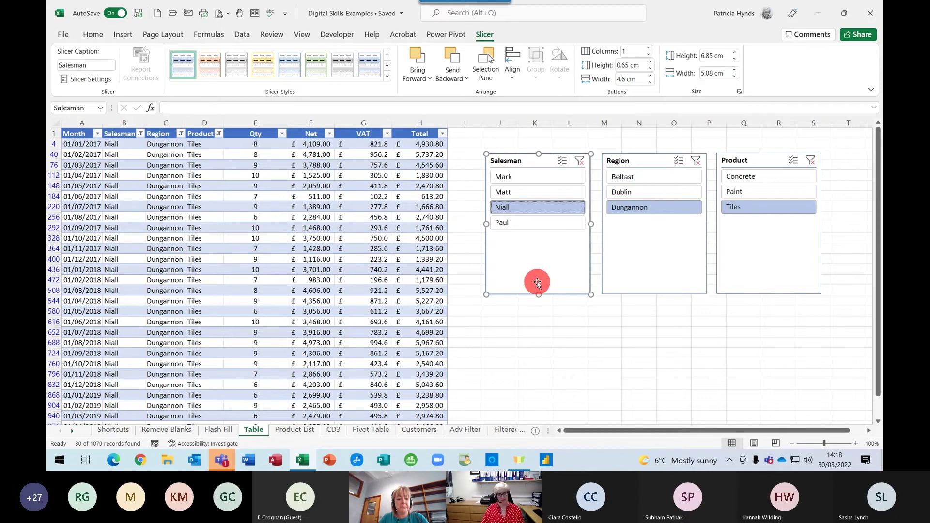
pyautogui.click(638, 255)
pyautogui.click(761, 252)
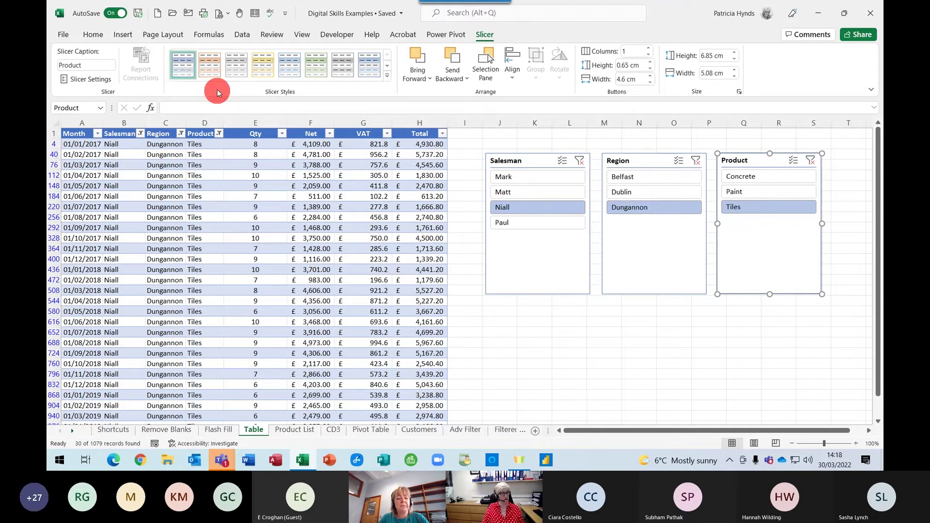
# Give the Product slicer an orange style and the Region slicer a green style
pyautogui.click(209, 65)
pyautogui.click(648, 259)
pyautogui.click(315, 64)
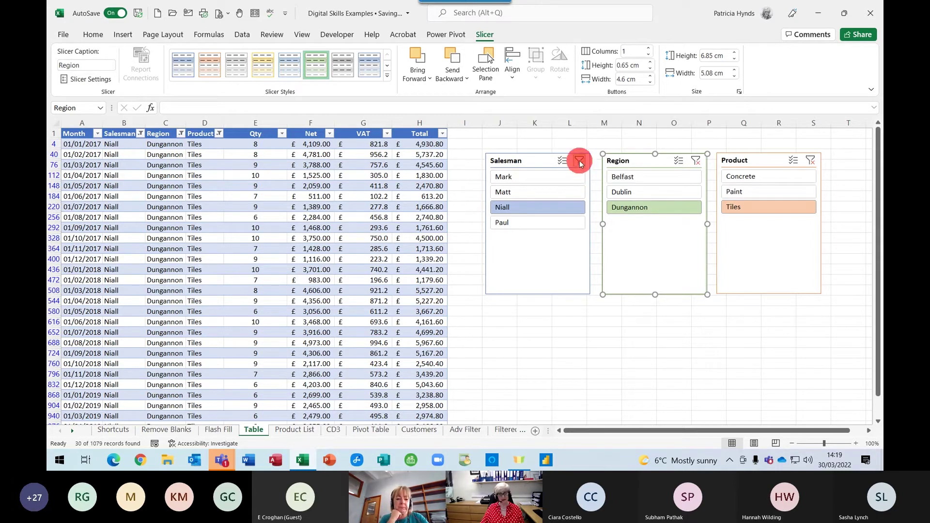
# Clear the Salesman, Region and Product slicer filters to show every row
pyautogui.click(579, 161)
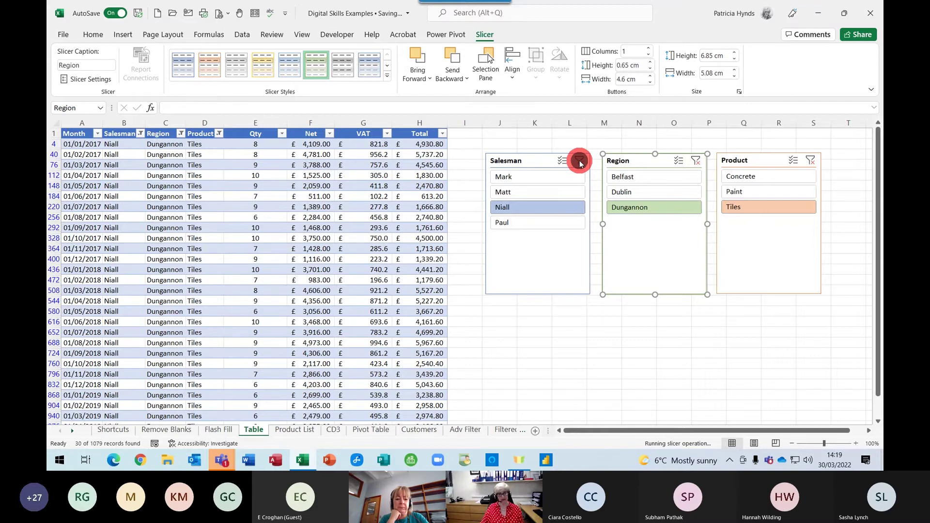
pyautogui.click(696, 161)
pyautogui.click(810, 160)
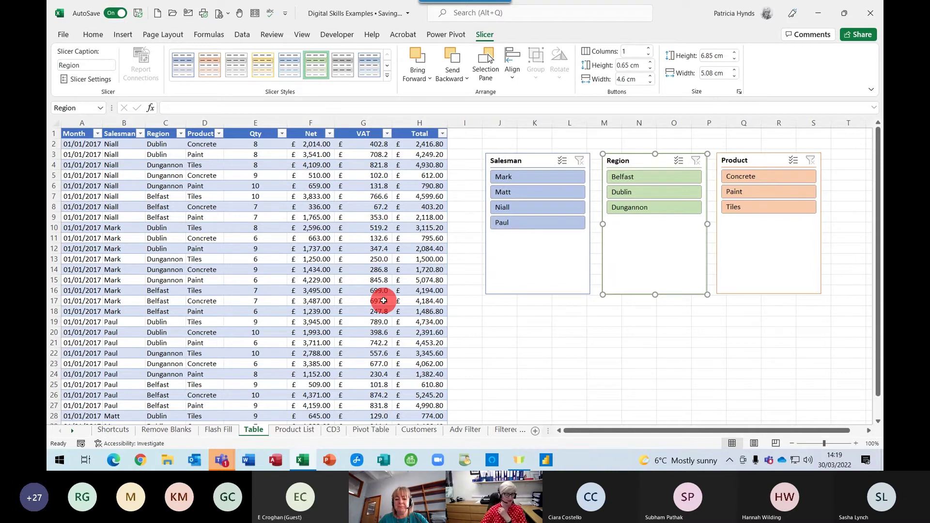
# Delete the Salesman, Region and Product slicers
pyautogui.click(539, 280)
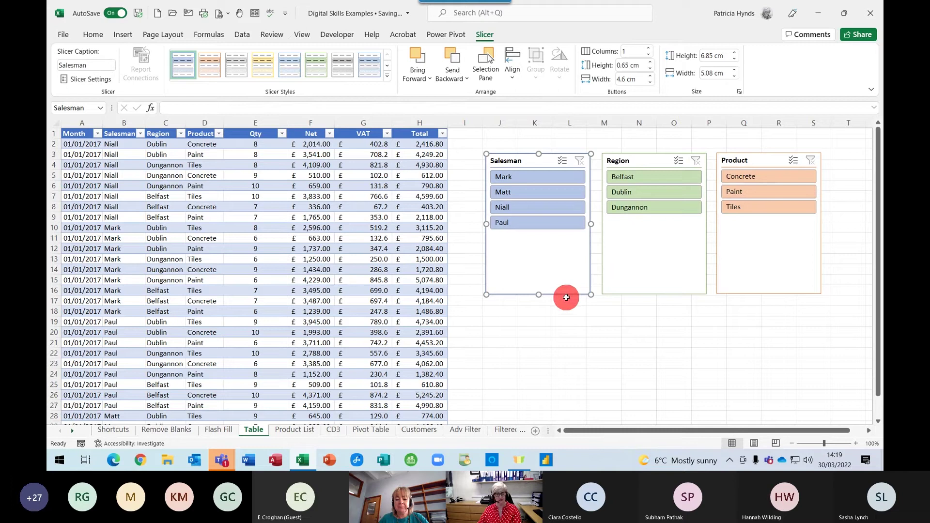
pyautogui.press('Delete')
pyautogui.click(637, 273)
pyautogui.press('Delete')
pyautogui.click(750, 272)
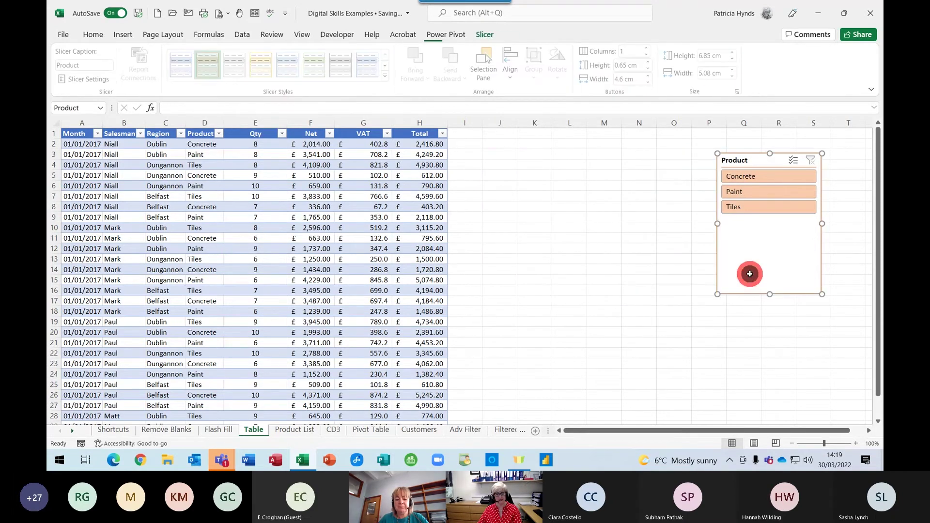
pyautogui.press('Delete')
pyautogui.click(248, 196)
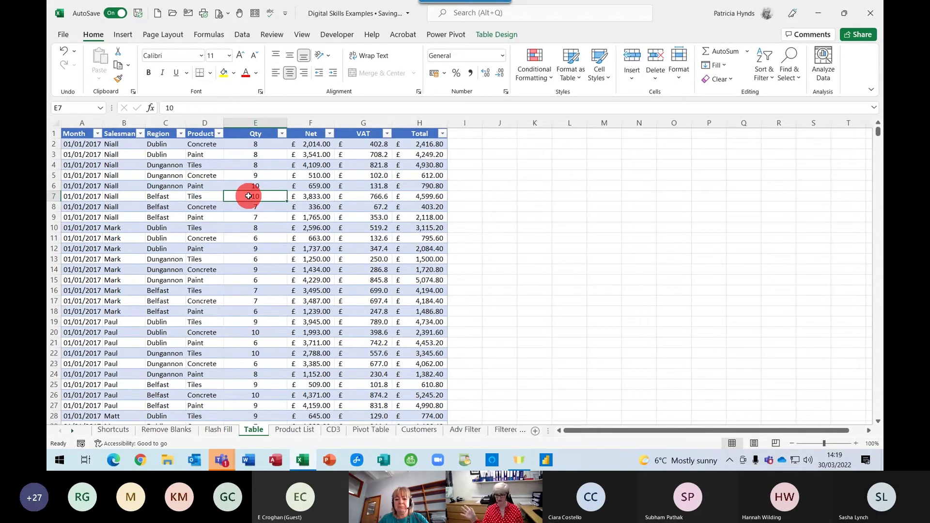
# From a Net cell in Table3, launch Summarize with PivotTable
pyautogui.click(308, 174)
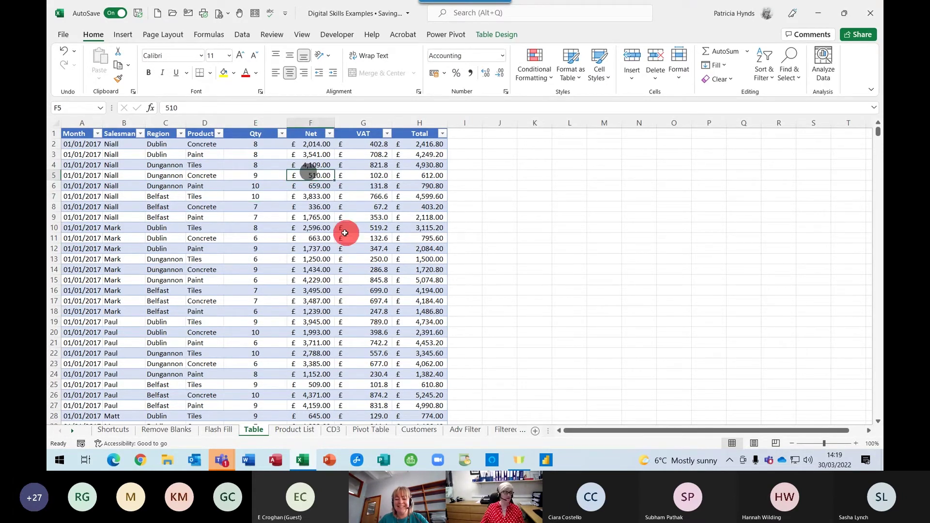
pyautogui.click(496, 34)
pyautogui.click(302, 276)
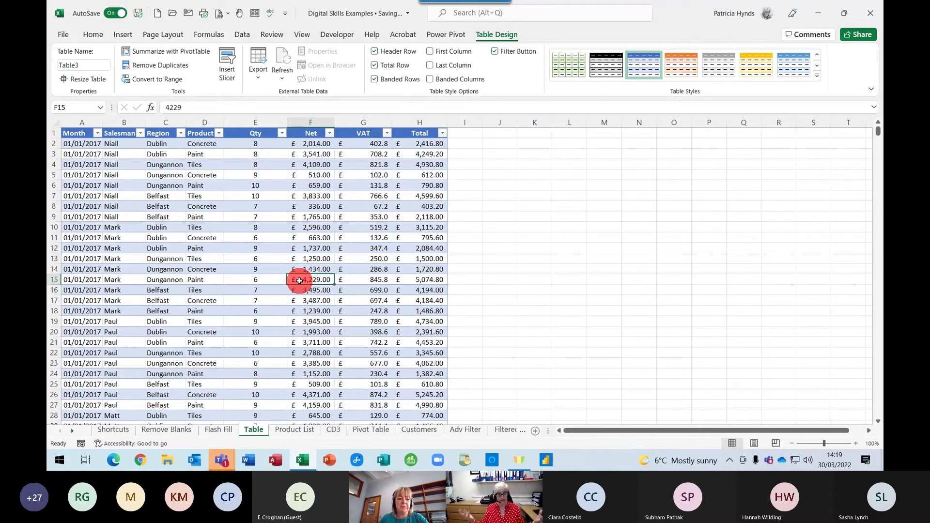
pyautogui.click(147, 52)
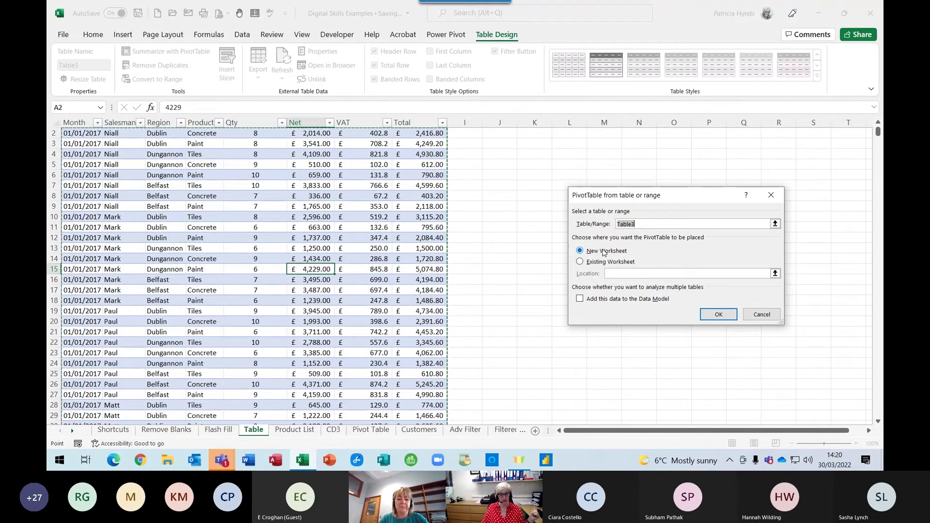
pyautogui.scroll(1, 543, 209)
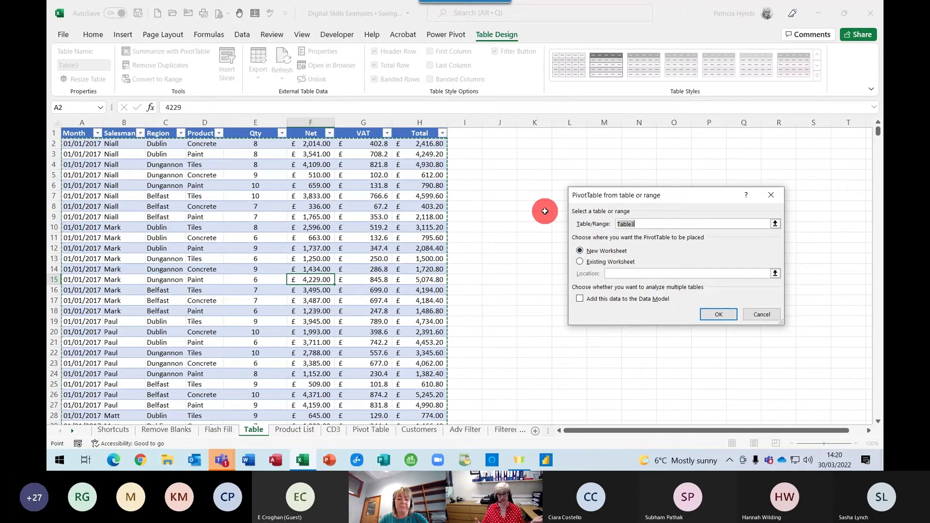
pyautogui.click(580, 261)
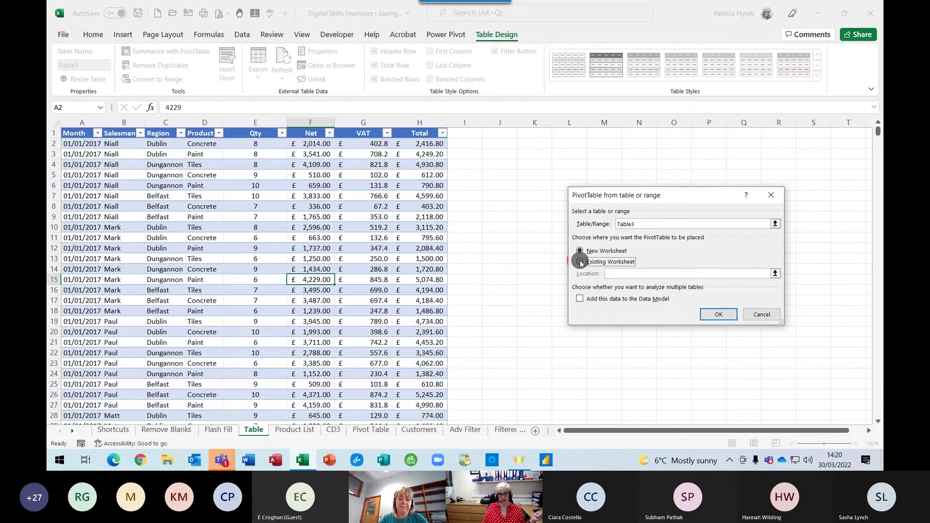
pyautogui.click(612, 275)
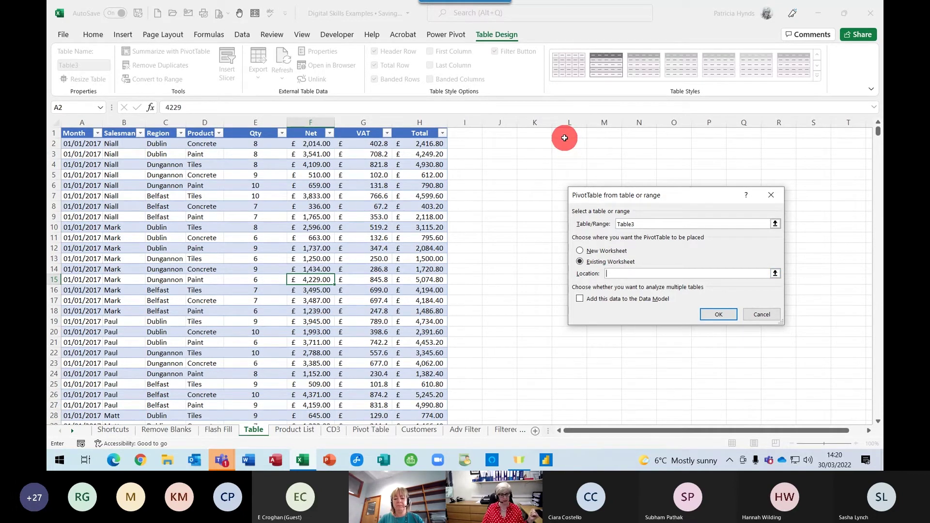
pyautogui.click(580, 250)
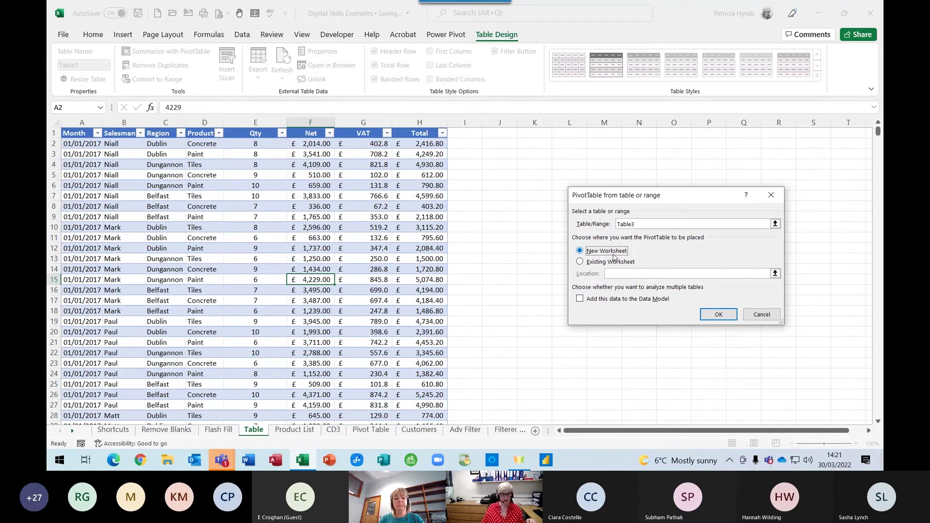
pyautogui.click(713, 315)
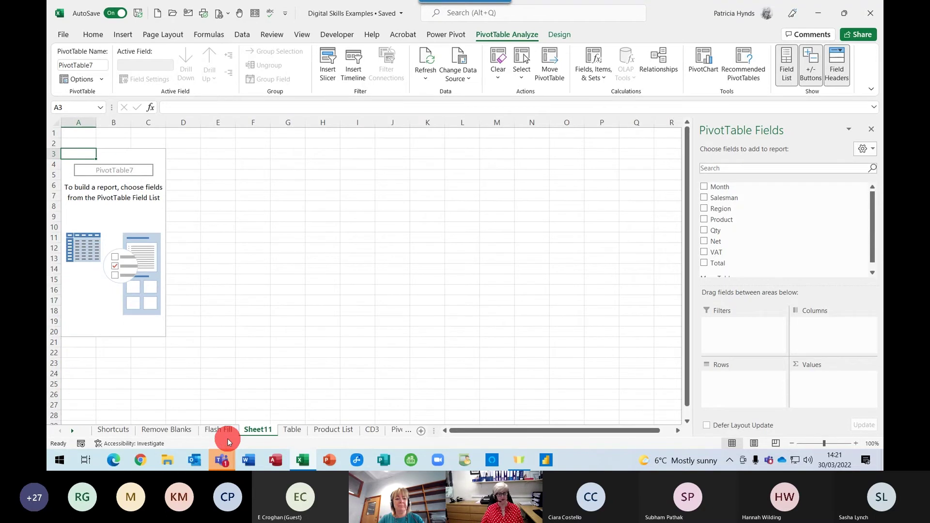
pyautogui.click(291, 430)
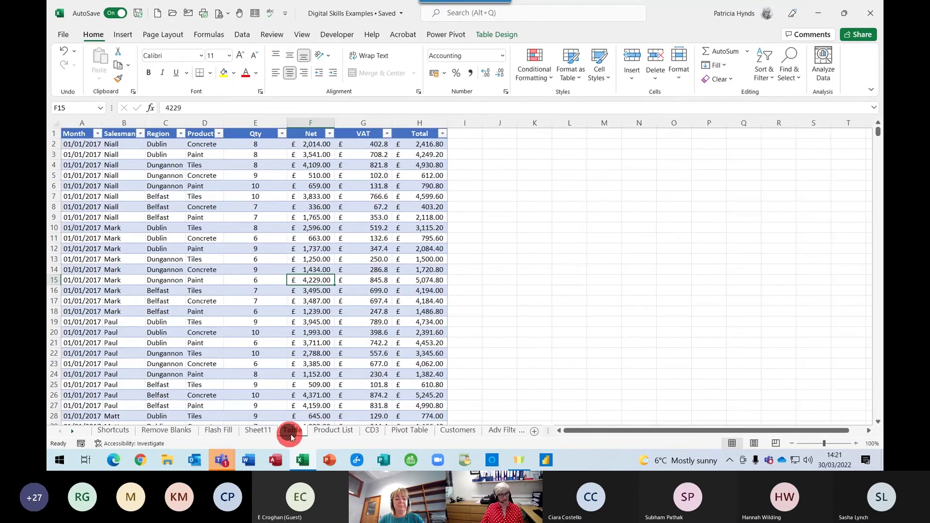
pyautogui.click(258, 429)
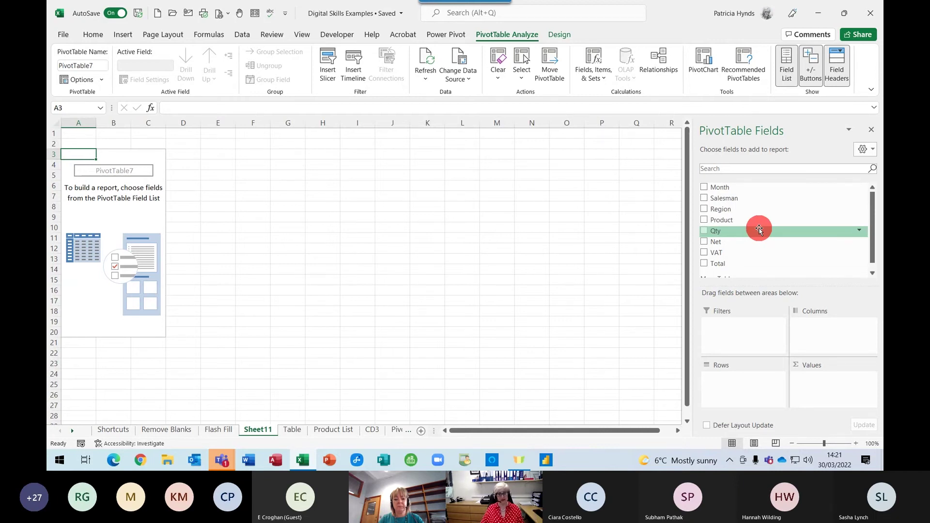
# Tick Salesman and Net to sum Net per salesman (2717213), then start dragging Region toward Rows
pyautogui.click(704, 198)
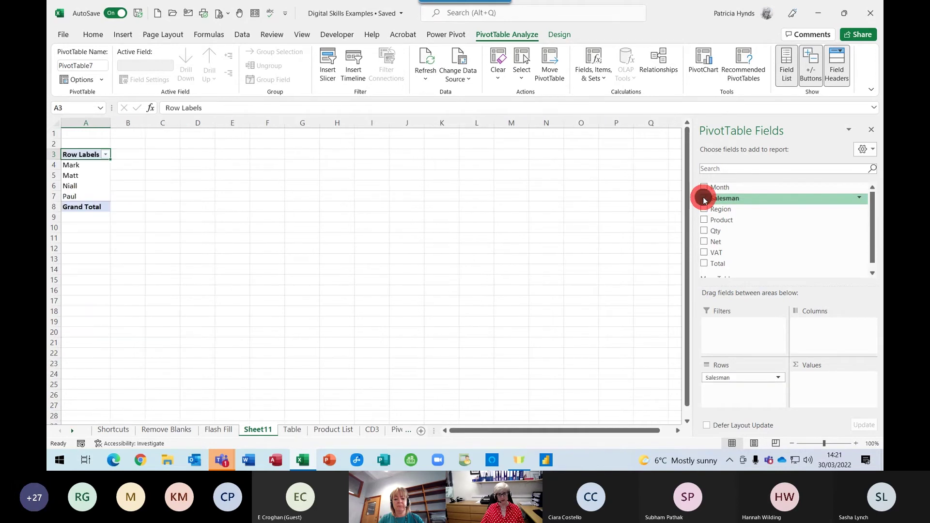
pyautogui.click(704, 242)
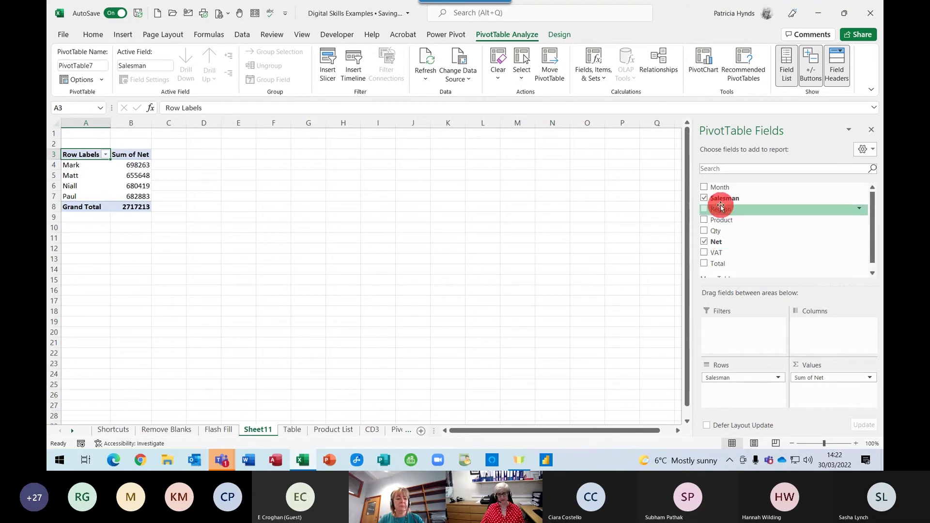
pyautogui.moveTo(721, 207); pyautogui.dragTo(713, 369)
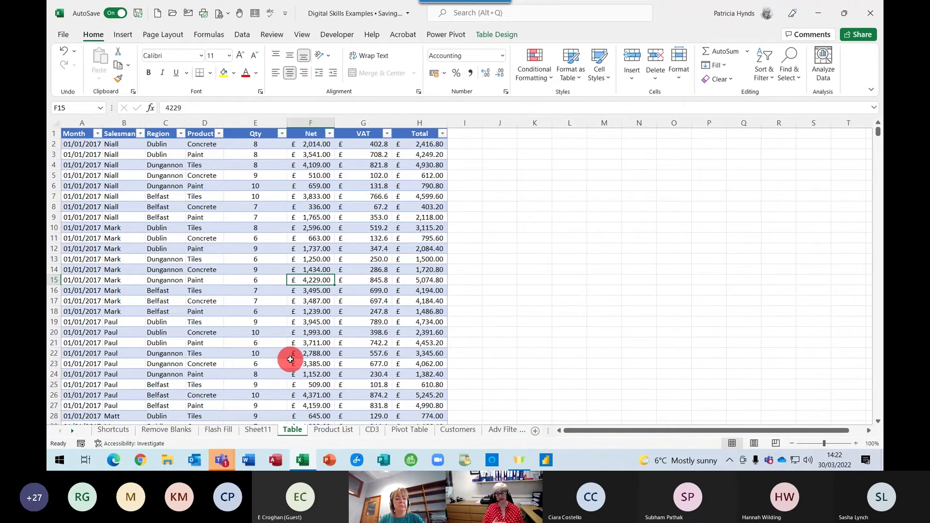
pyautogui.click(256, 430)
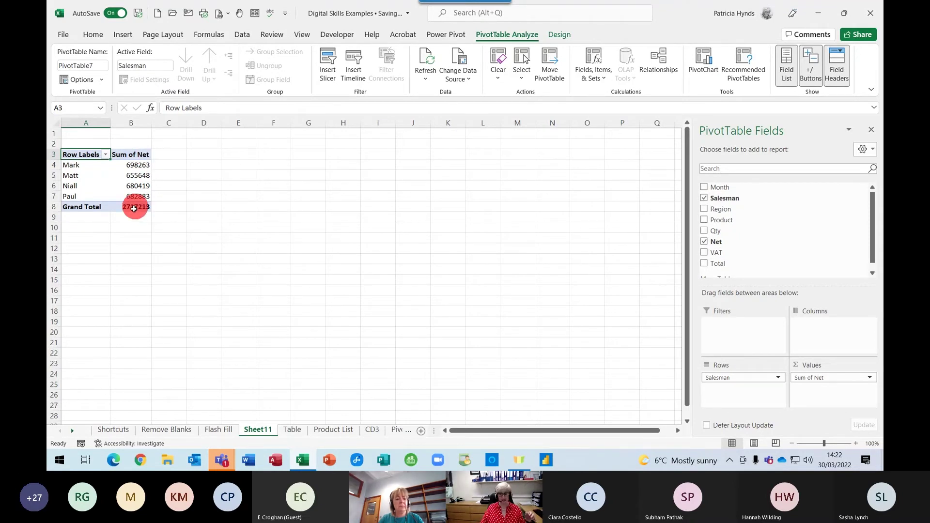
pyautogui.moveTo(127, 203)
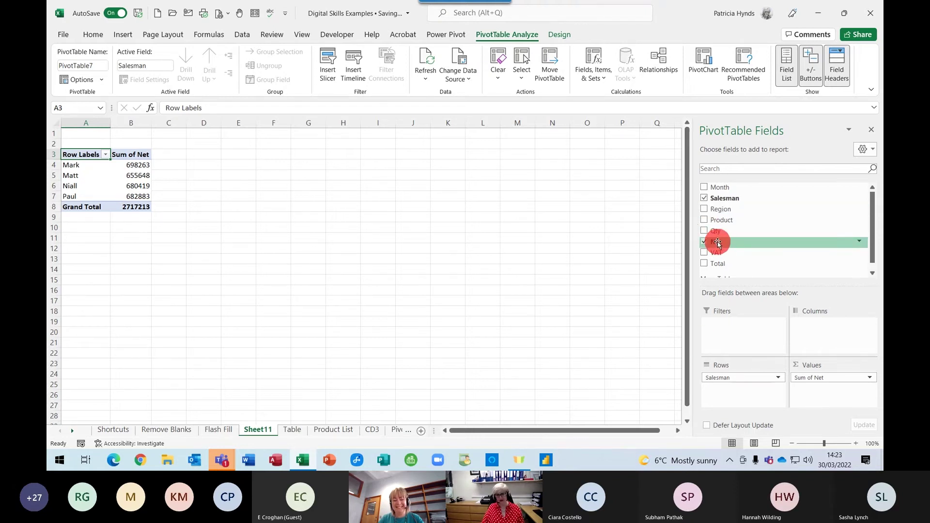
# Add a second Net shown as % of Column Total, then drag Sum of Net2 back out
pyautogui.moveTo(715, 242); pyautogui.dragTo(804, 398)
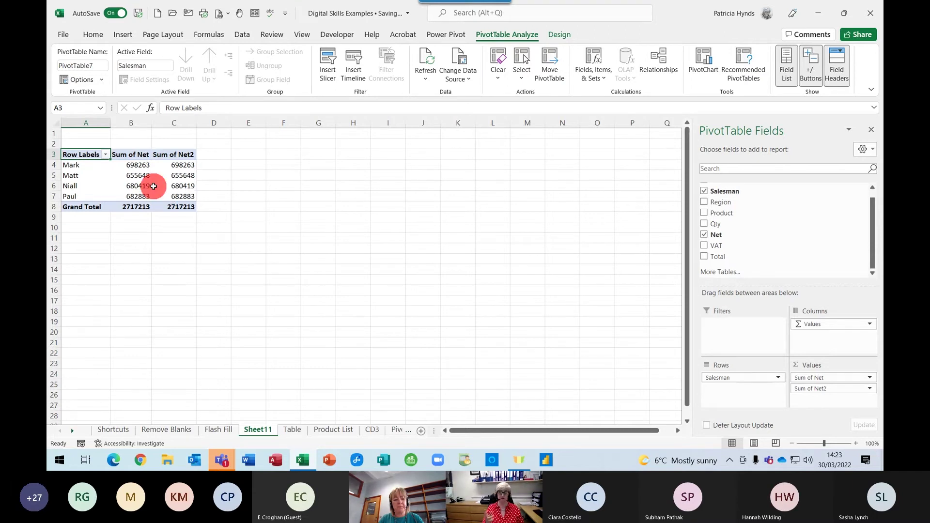
pyautogui.moveTo(153, 186)
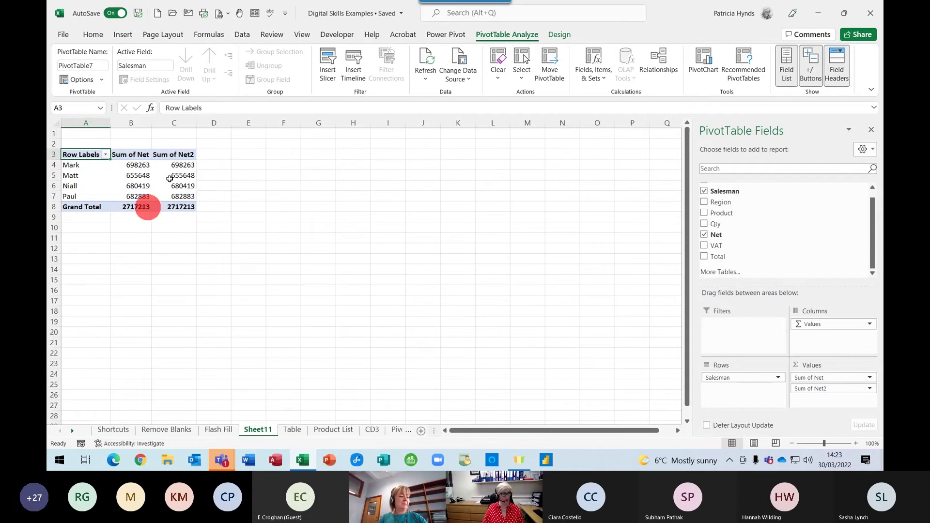
pyautogui.moveTo(180, 162)
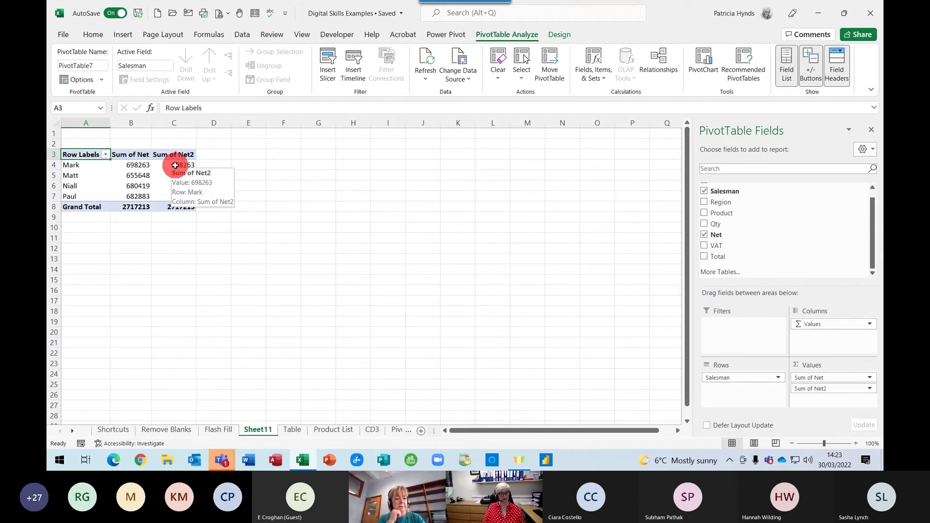
pyautogui.rightClick(175, 166)
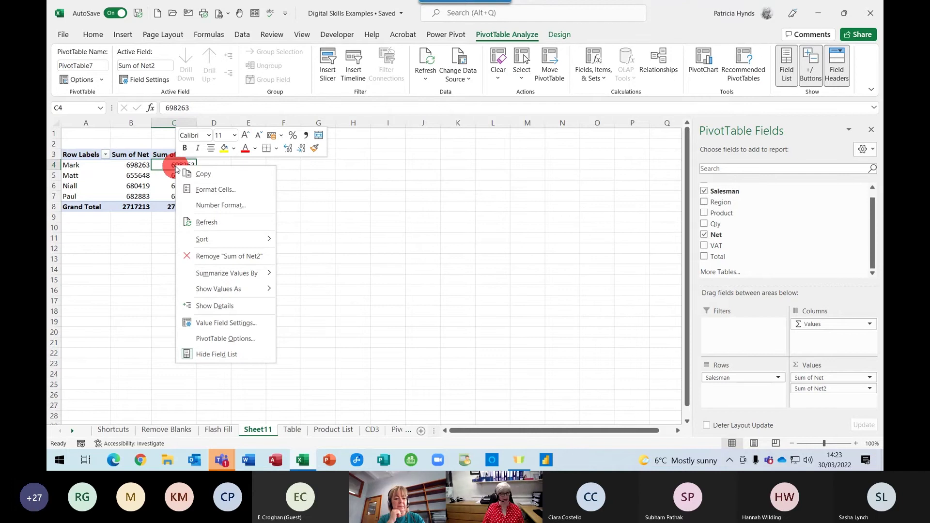
pyautogui.moveTo(211, 291)
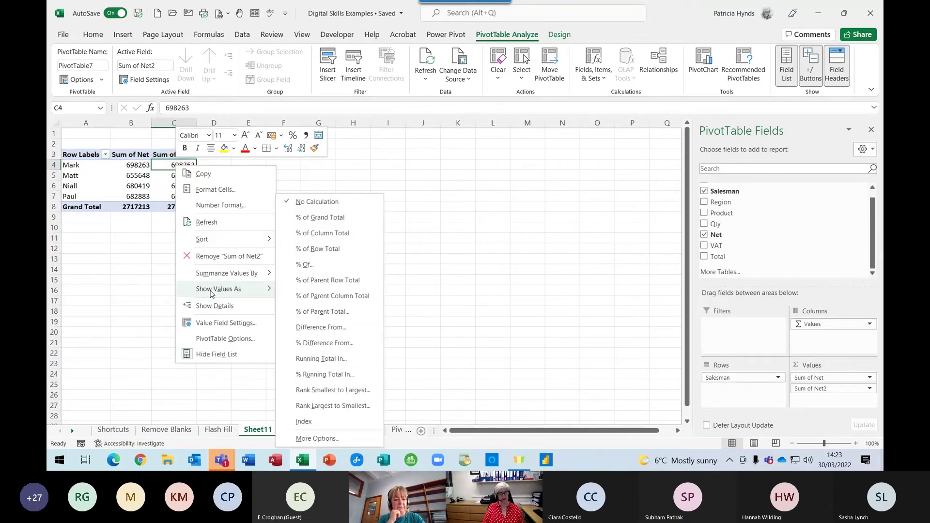
pyautogui.click(318, 232)
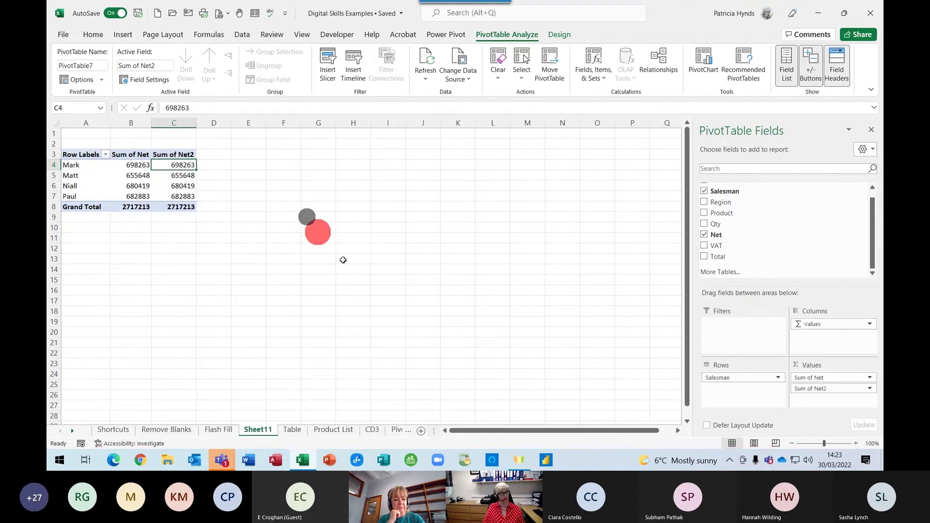
pyautogui.click(133, 168)
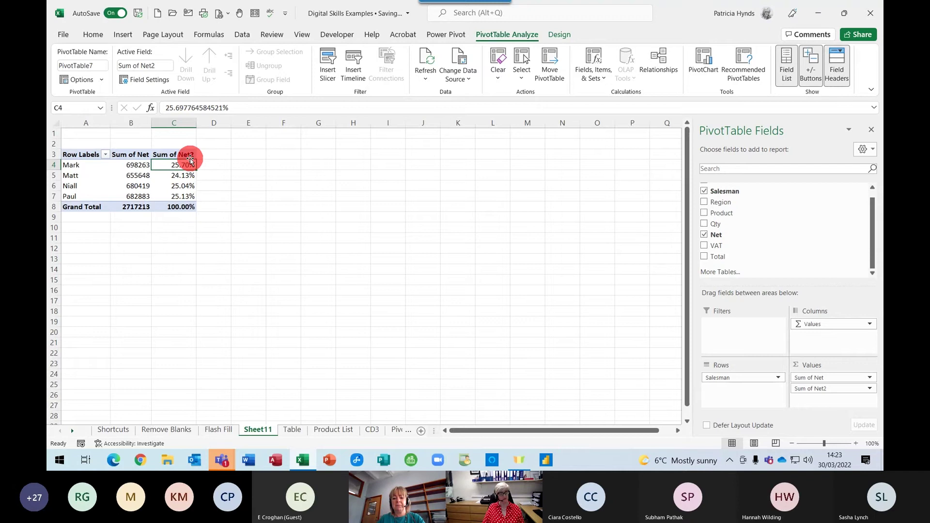
pyautogui.moveTo(183, 196)
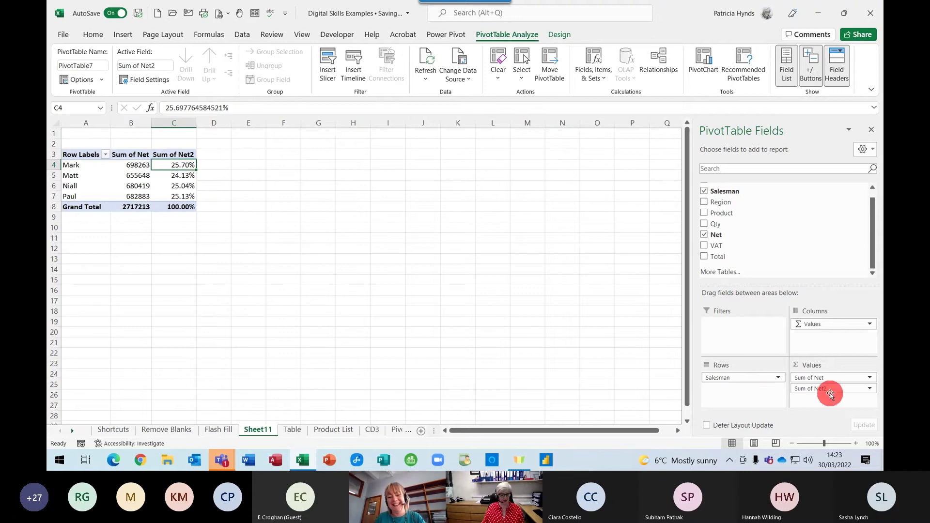
pyautogui.moveTo(810, 389); pyautogui.dragTo(497, 264)
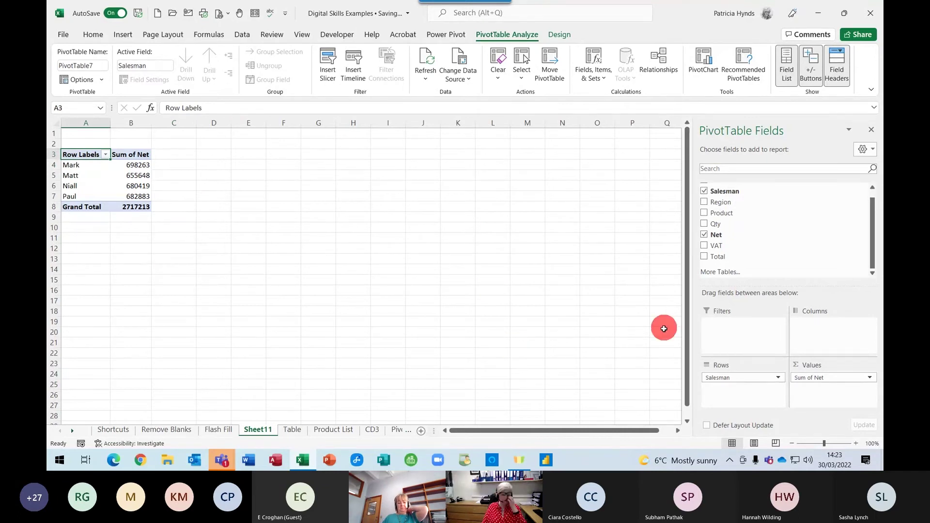
# Tick Month to add Years and Quarters, and move Month into Rows to split Net by 2017–2019
pyautogui.scroll(1, 758, 239)
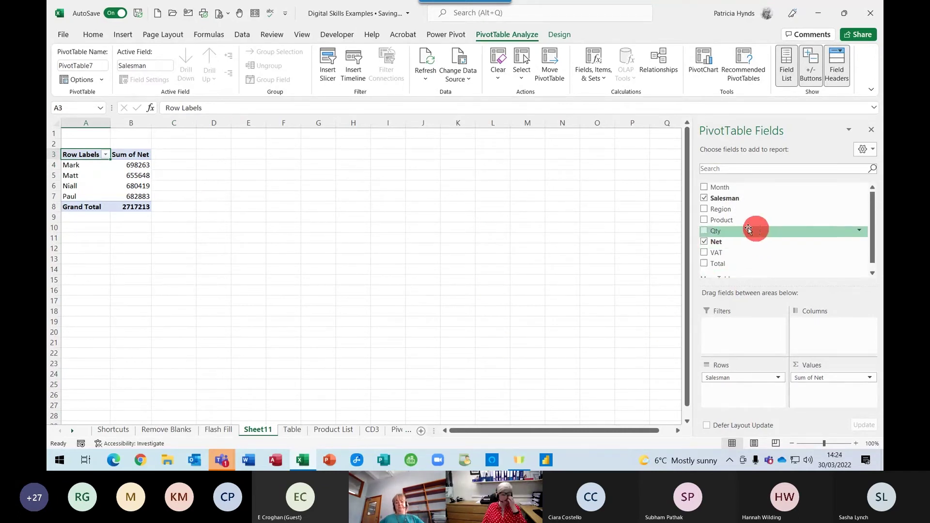
pyautogui.click(704, 188)
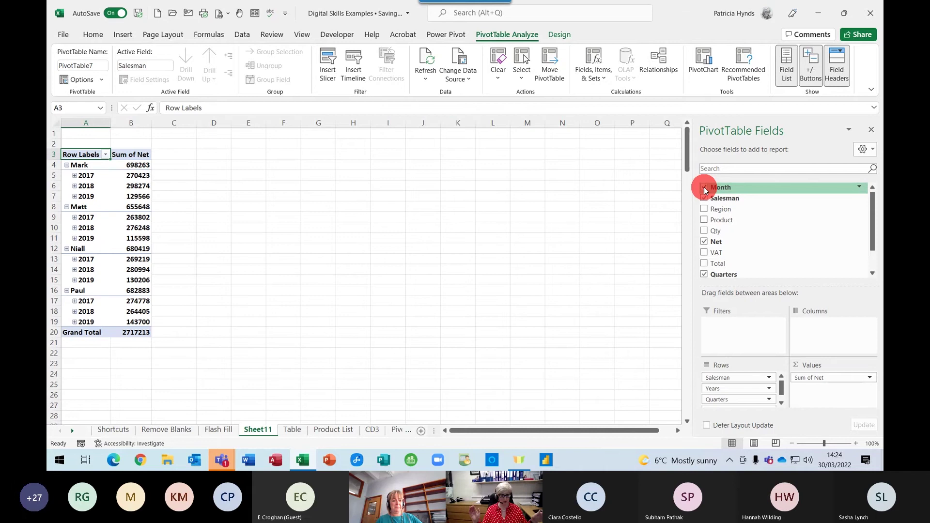
pyautogui.moveTo(704, 190); pyautogui.dragTo(720, 406)
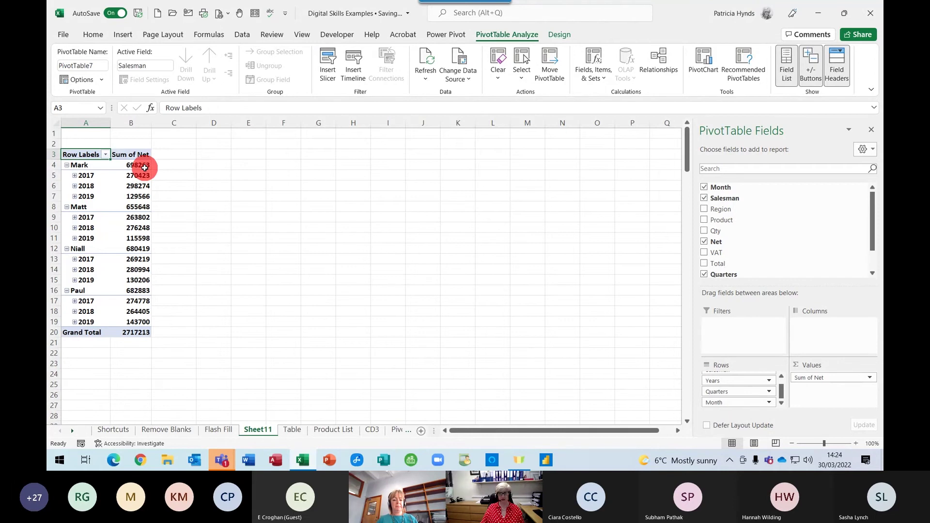
pyautogui.moveTo(132, 212)
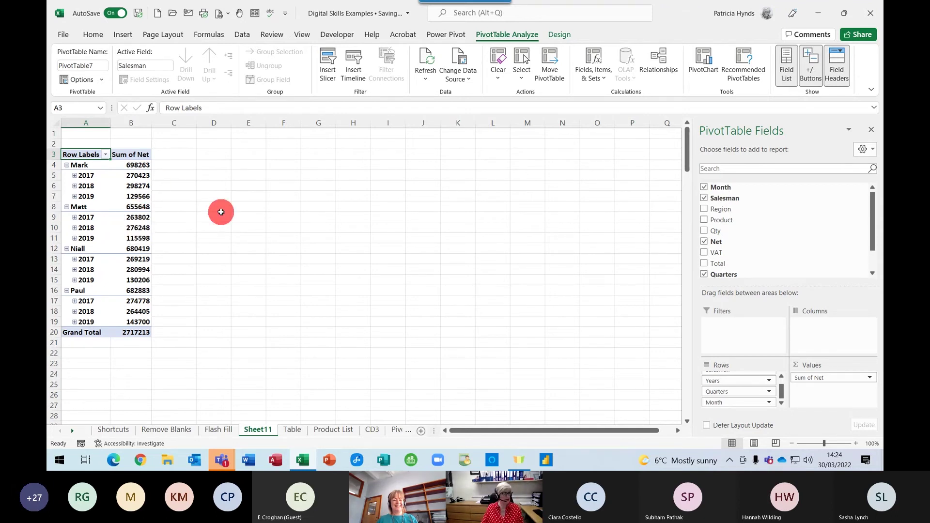
# Show Net as % Difference From base field Years, base item (previous), e.g. Mark -56.56% in 2019
pyautogui.rightClick(134, 177)
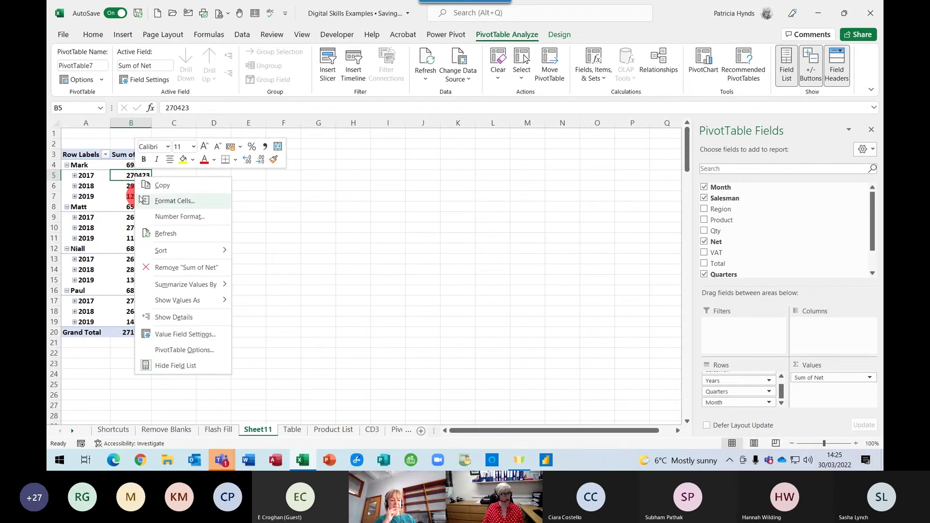
pyautogui.moveTo(167, 303)
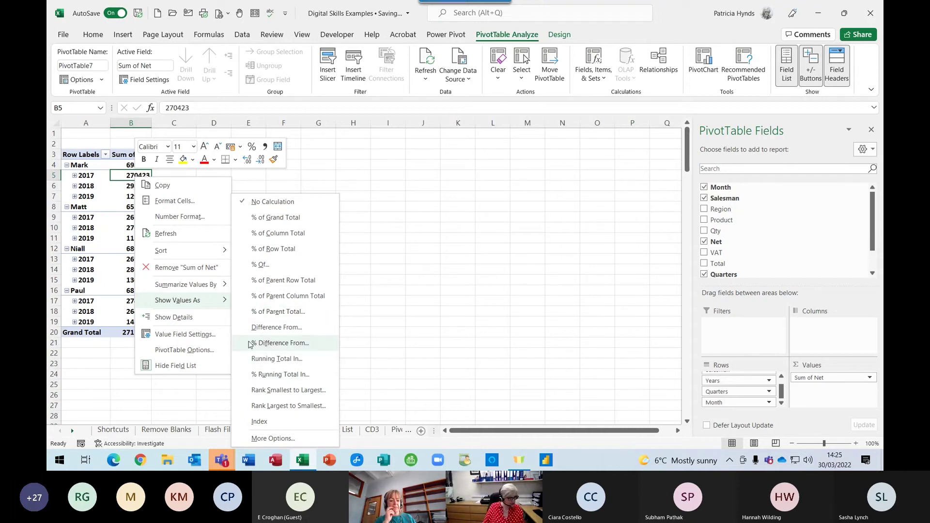
pyautogui.click(283, 343)
pyautogui.moveTo(676, 231); pyautogui.dragTo(588, 192)
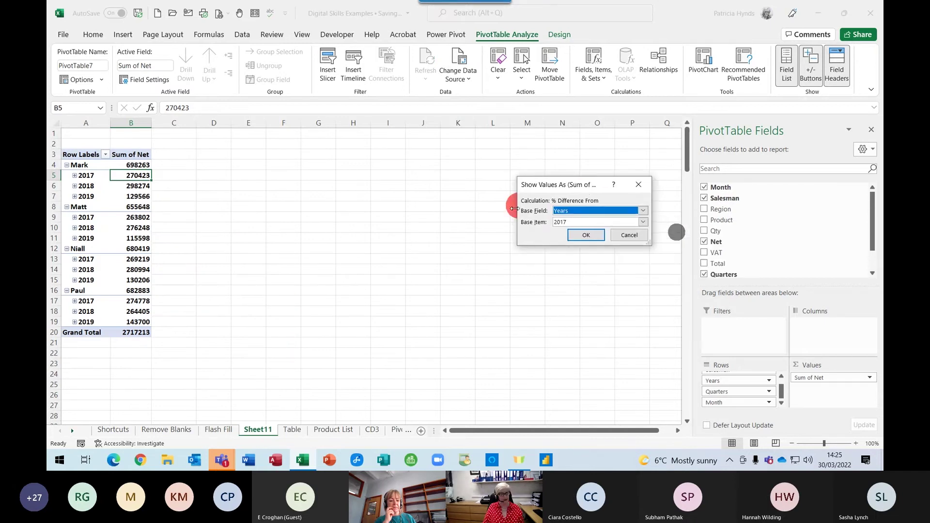
pyautogui.click(643, 211)
pyautogui.click(536, 244)
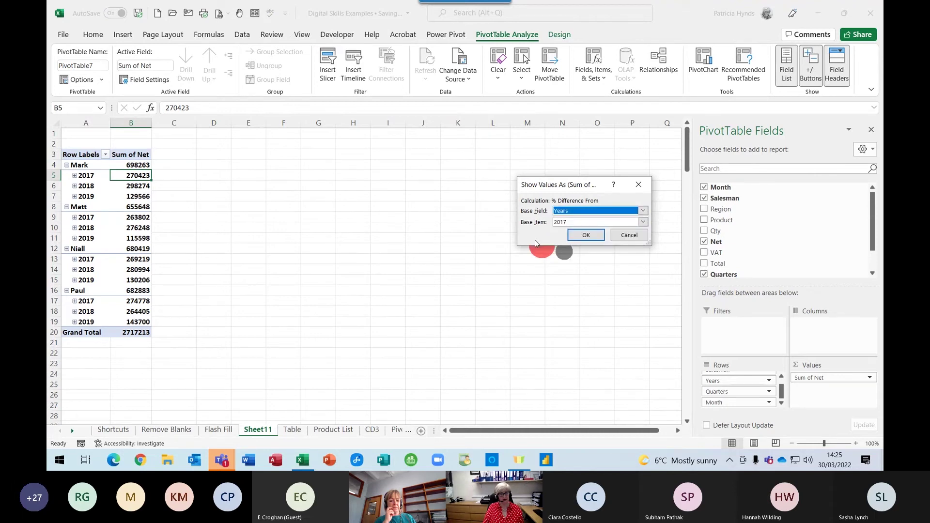
pyautogui.click(643, 221)
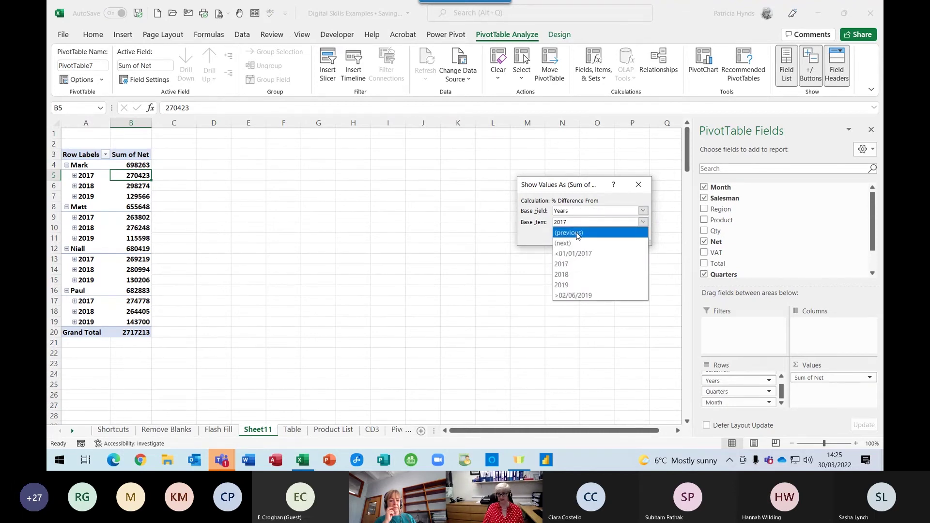
pyautogui.click(577, 233)
pyautogui.click(588, 237)
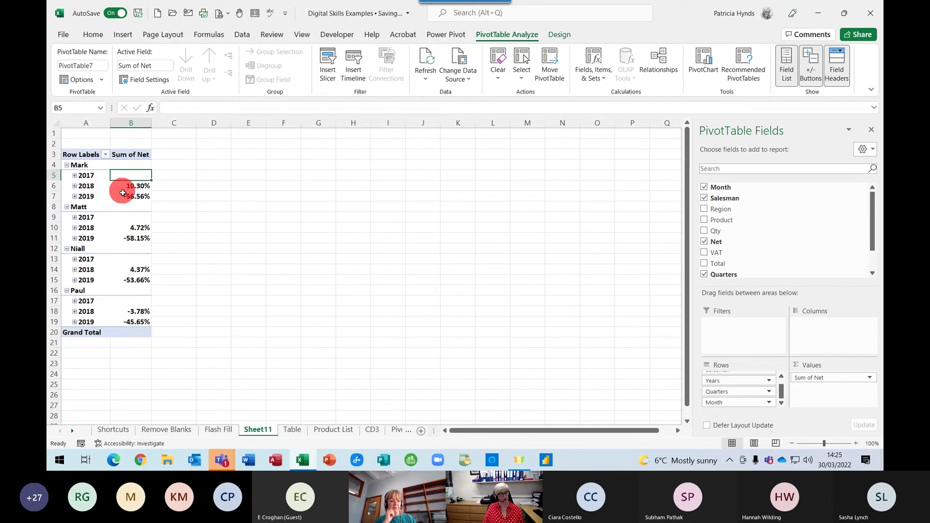
pyautogui.moveTo(124, 187)
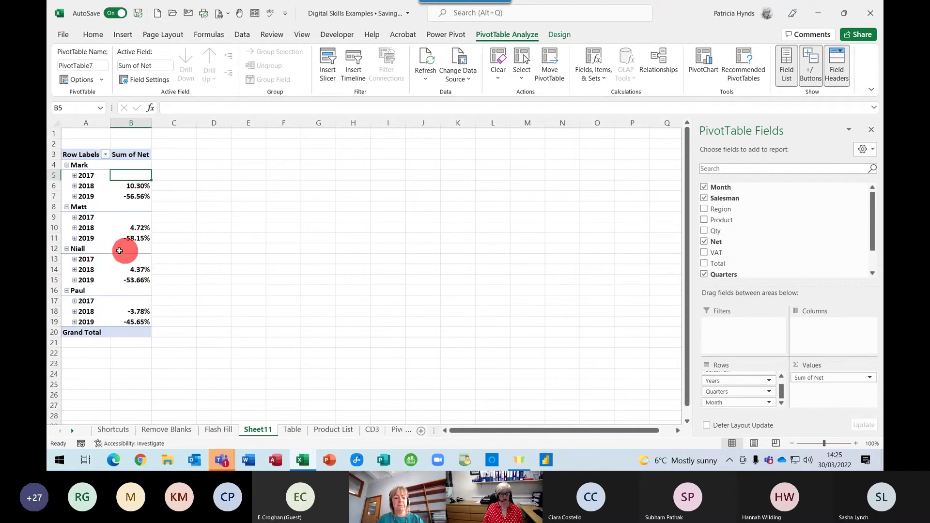
pyautogui.moveTo(129, 257)
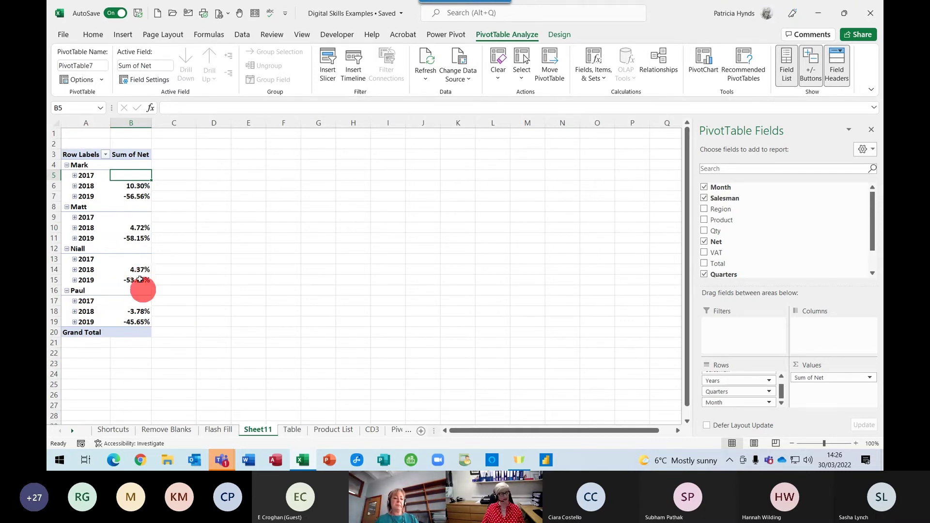
# Set the pivot's value cells back to No Calculation
pyautogui.rightClick(130, 184)
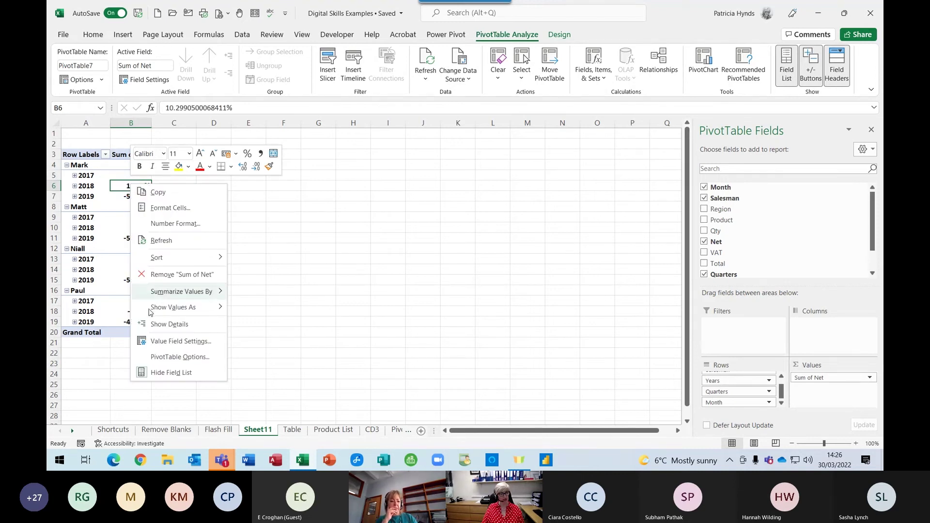
pyautogui.moveTo(188, 310)
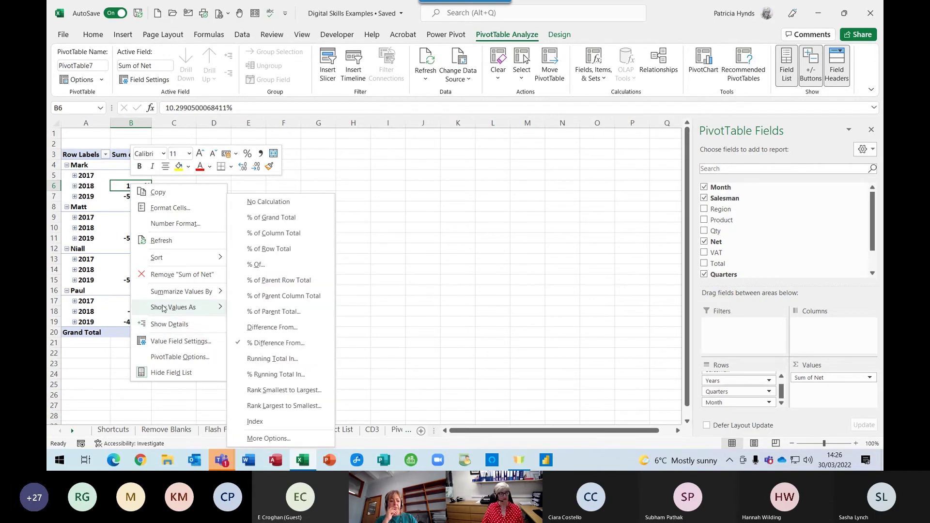
pyautogui.click(266, 203)
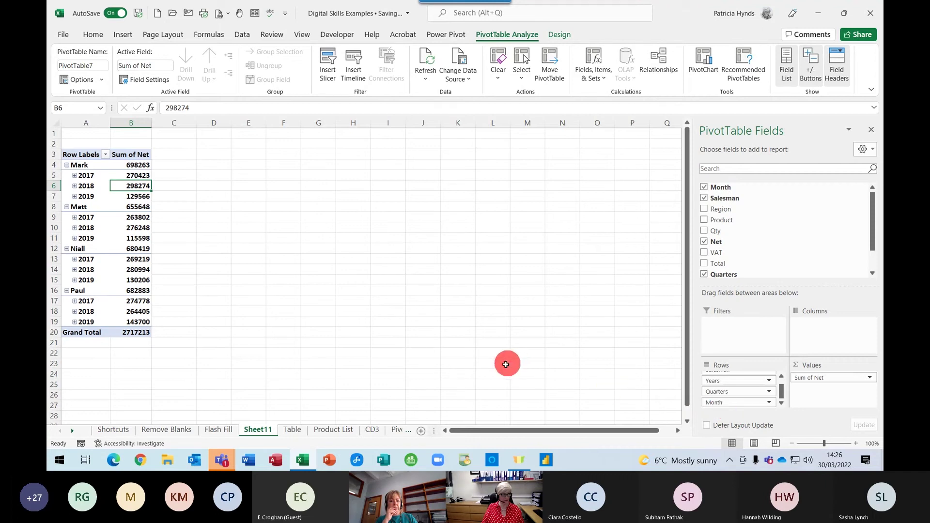
# Drag Month, Years and Quarters out of Rows, leaving Sum of Net per salesman totalling 2717213
pyautogui.moveTo(753, 401); pyautogui.dragTo(719, 189)
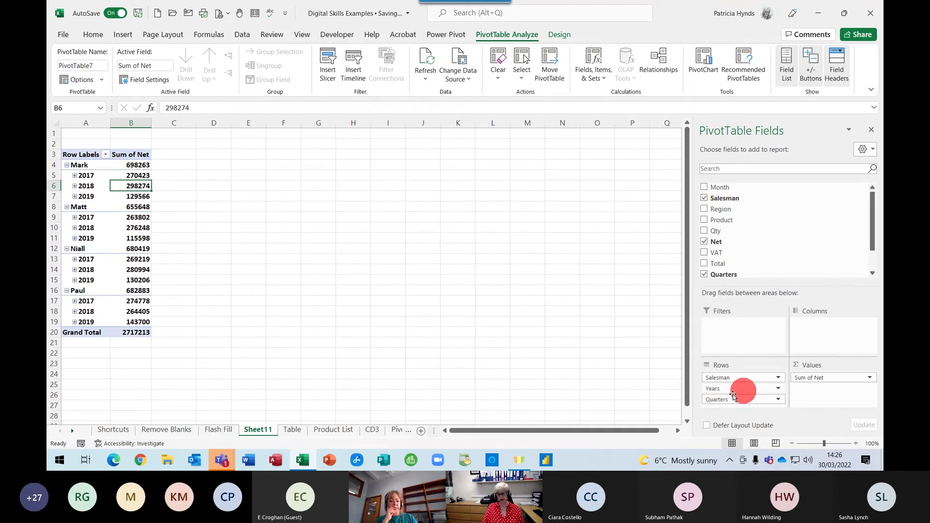
pyautogui.moveTo(719, 401); pyautogui.dragTo(772, 233)
pyautogui.moveTo(743, 388); pyautogui.dragTo(479, 297)
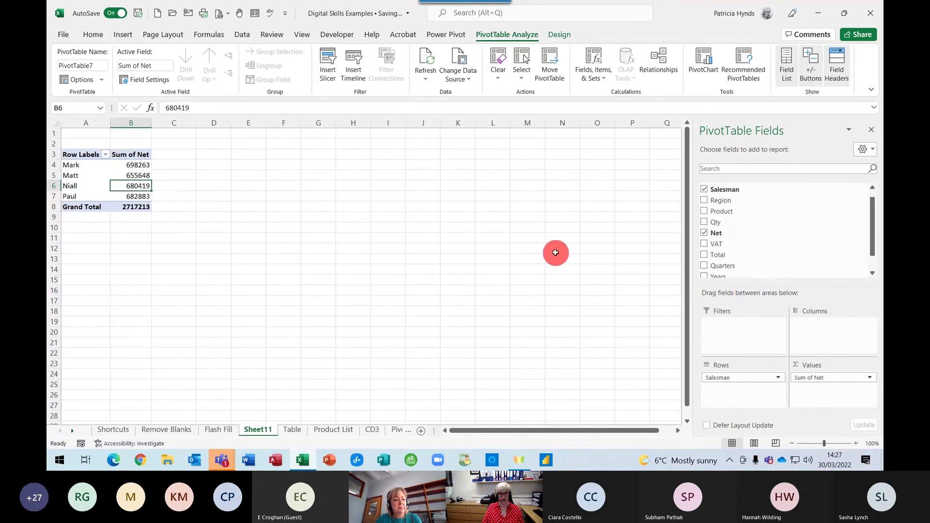
# Split salesmen's Net into Belfast, Dublin and Dungannon Region columns, then start a PivotChart
pyautogui.click(704, 202)
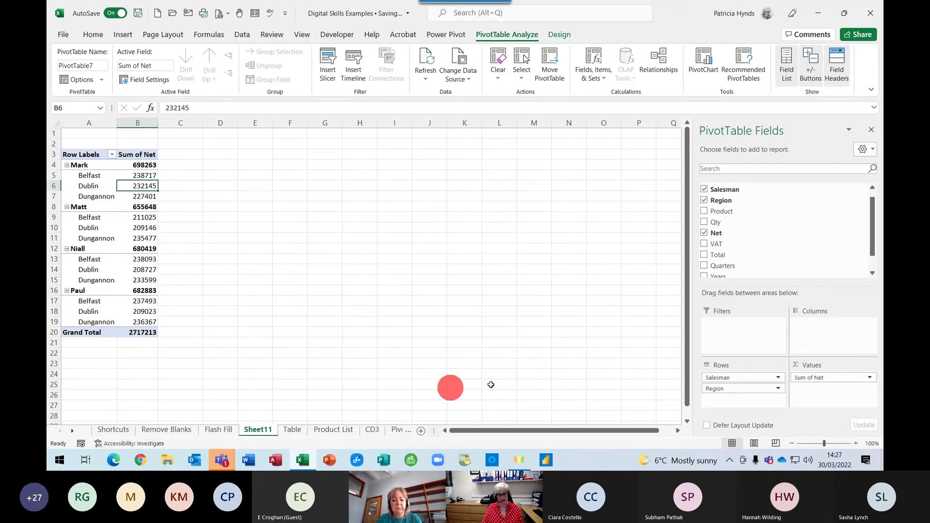
pyautogui.moveTo(715, 389); pyautogui.dragTo(829, 344)
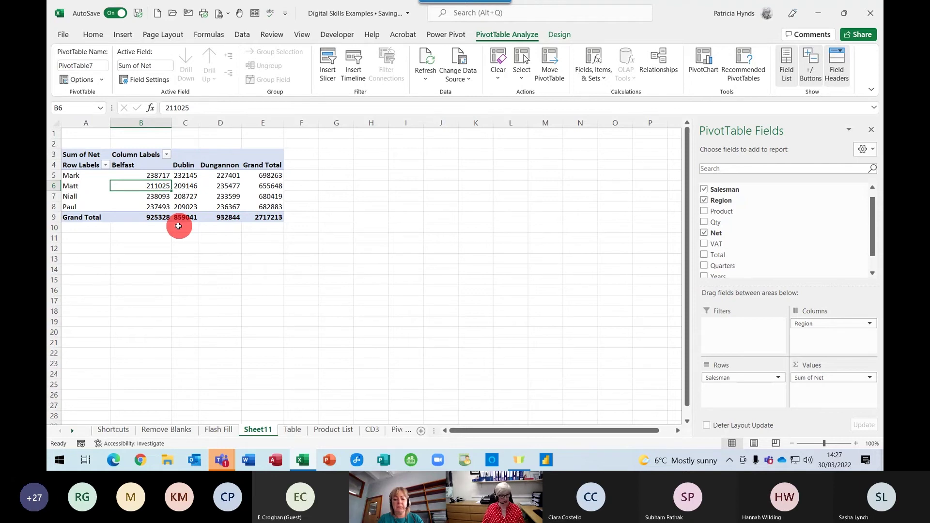
pyautogui.click(181, 187)
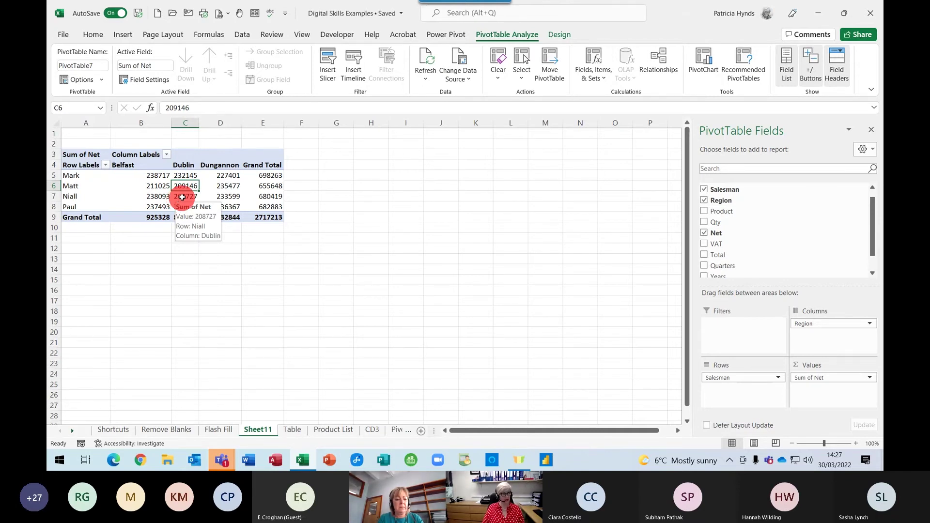
pyautogui.moveTo(181, 187)
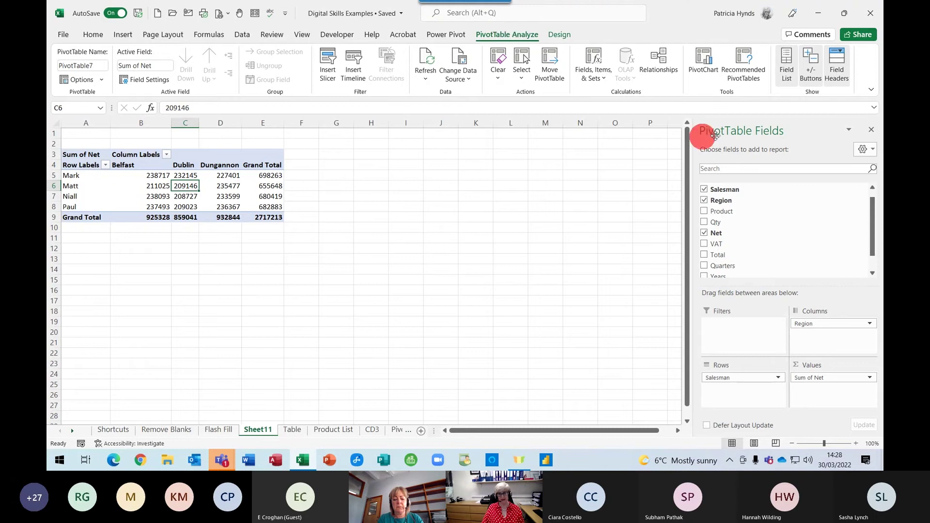
pyautogui.click(704, 71)
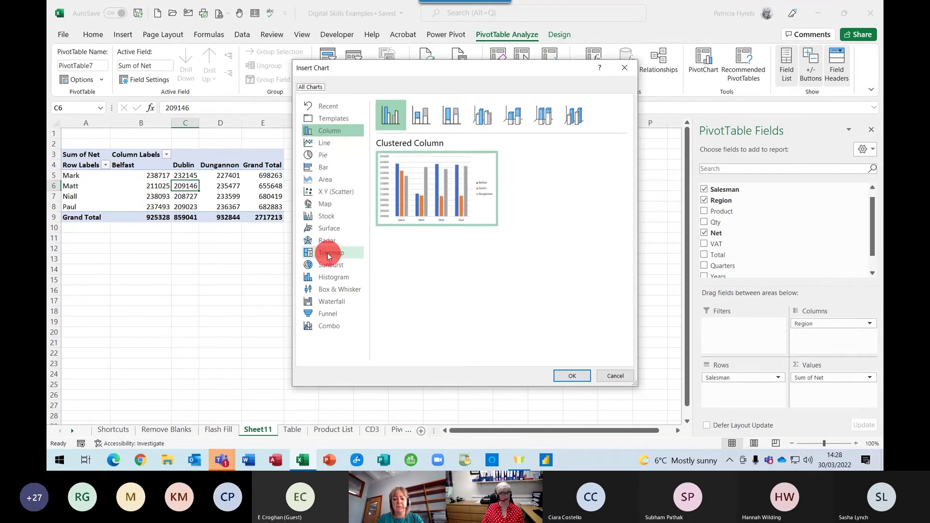
# Insert a clustered bar PivotChart of Sum of Net and place it right of the table
pyautogui.click(319, 172)
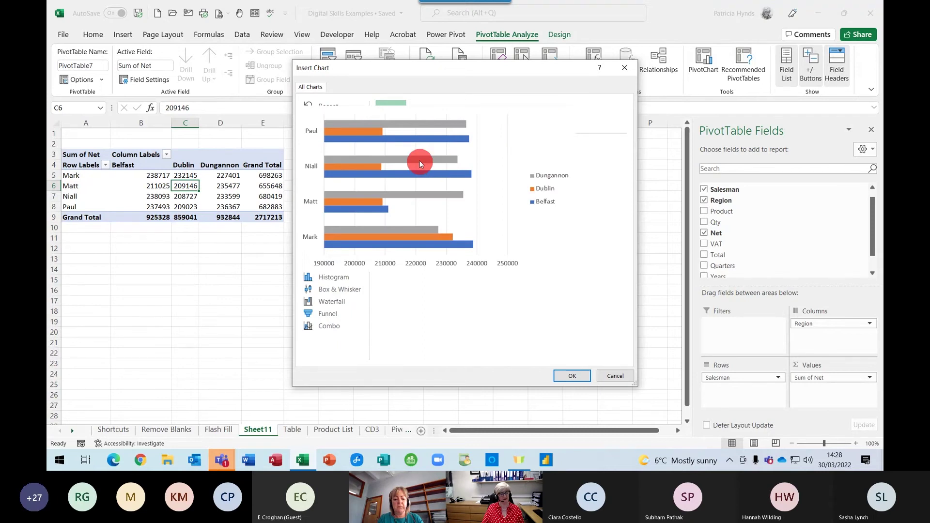
pyautogui.click(572, 376)
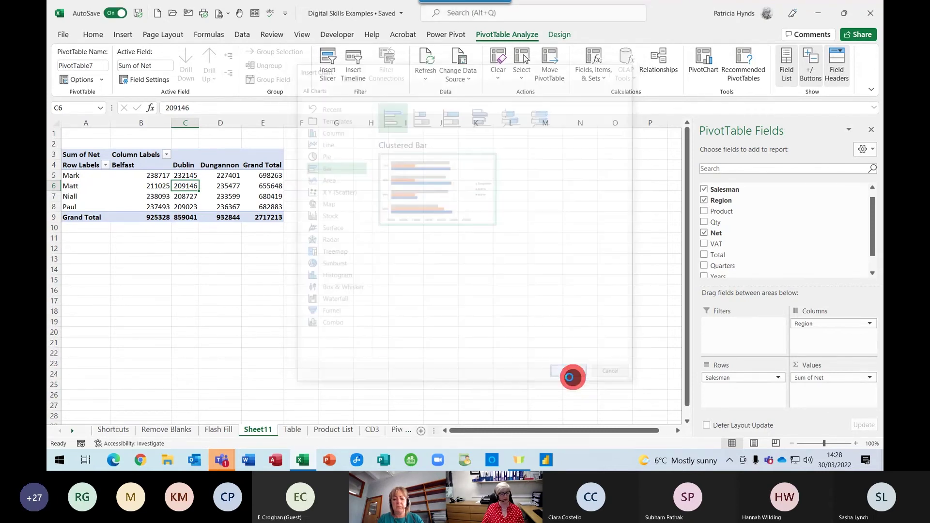
pyautogui.moveTo(404, 210); pyautogui.dragTo(482, 237)
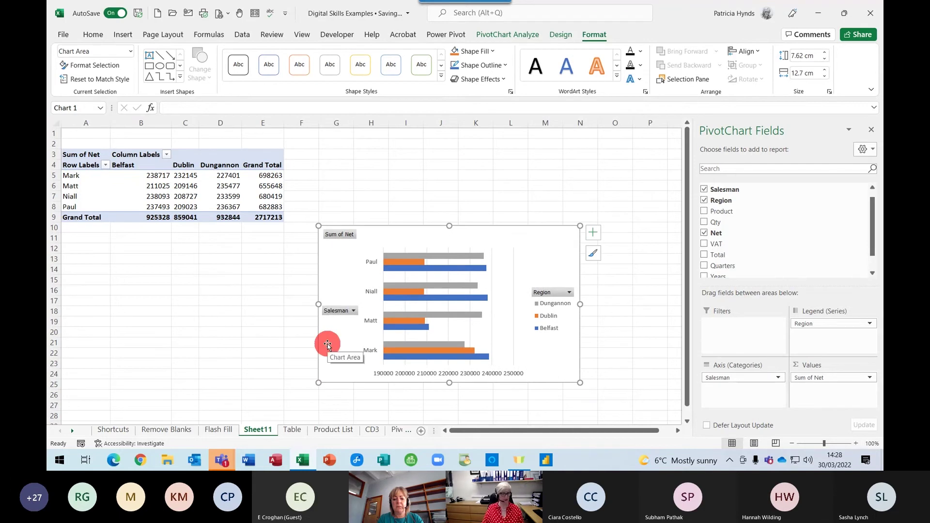
# Nudge the PivotChart a little up and to the left beside the pivot table
pyautogui.scroll(-1, 453, 159)
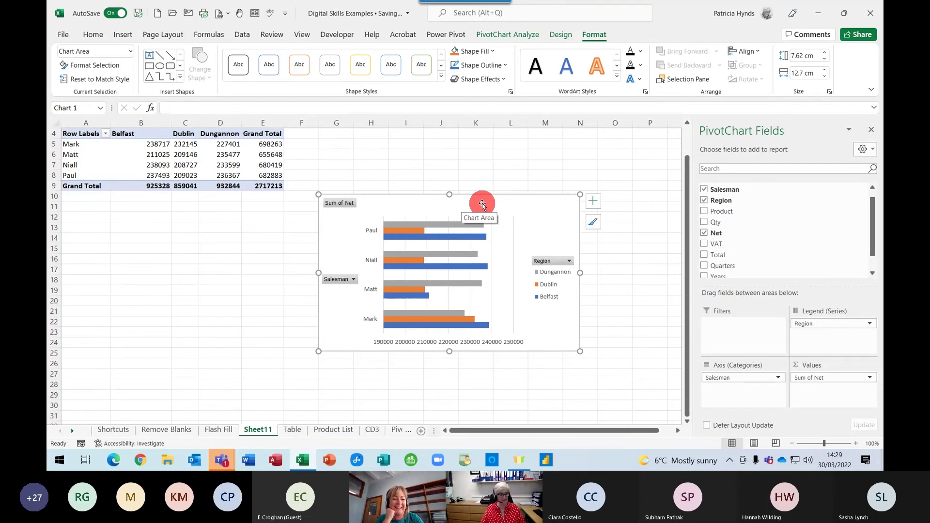
pyautogui.click(540, 206)
pyautogui.moveTo(517, 203)
pyautogui.mouseDown()
pyautogui.moveTo(513, 195)
pyautogui.moveTo(527, 200)
pyautogui.mouseUp()
pyautogui.click(518, 211)
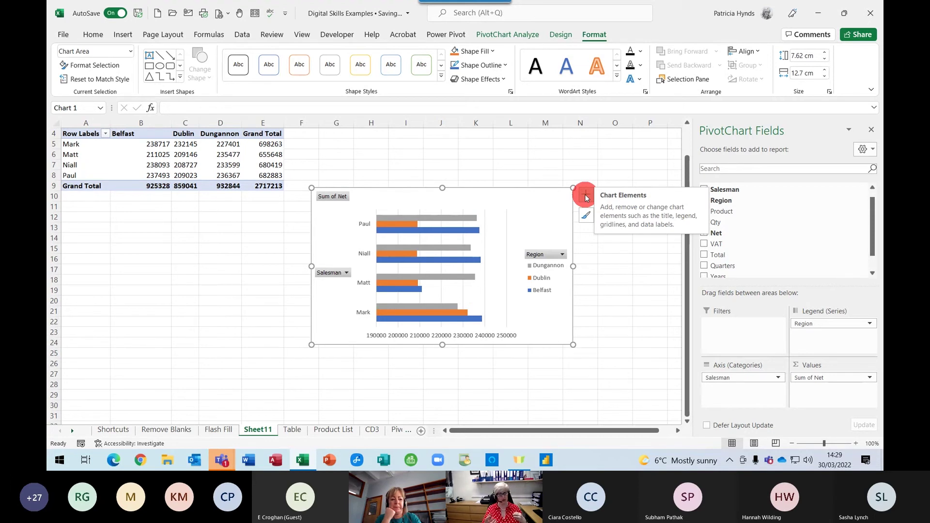
# Hide the chart's primary horizontal axis and turn on data labels and a chart title
pyautogui.click(585, 196)
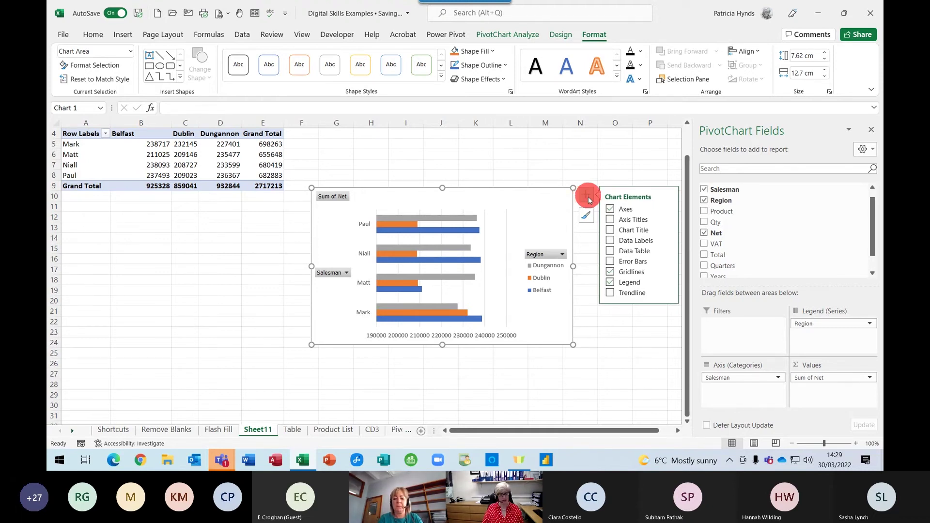
pyautogui.click(611, 208)
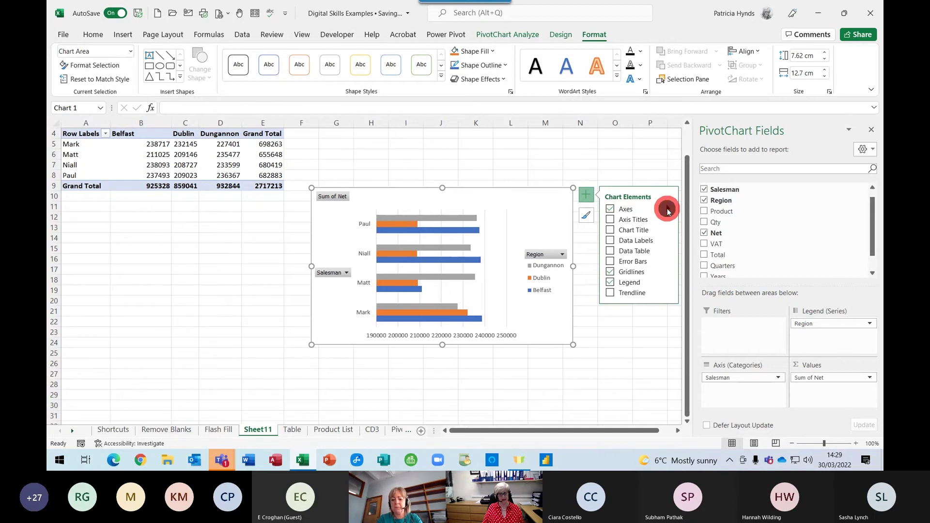
pyautogui.click(666, 208)
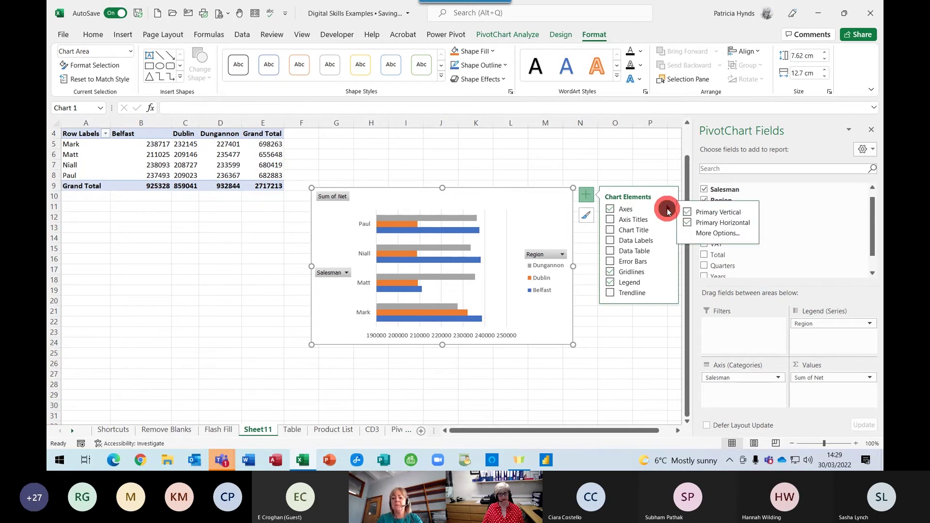
pyautogui.click(688, 223)
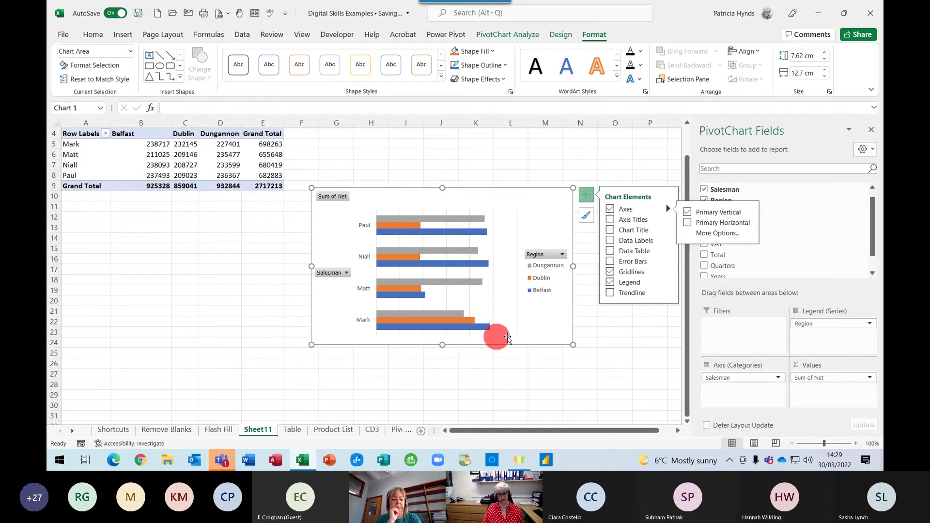
pyautogui.click(610, 240)
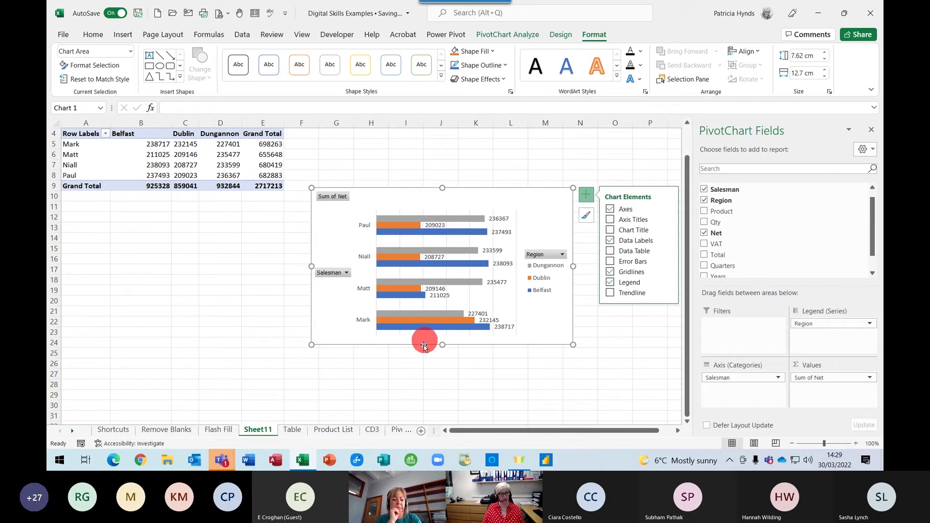
pyautogui.click(610, 231)
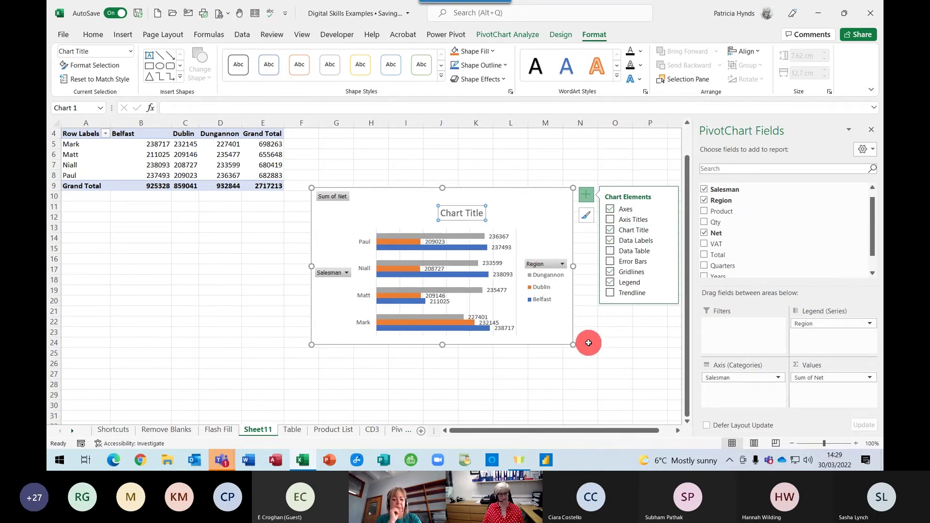
# Replace the placeholder chart title text with 'Regional Sales'
pyautogui.click(453, 212)
pyautogui.moveTo(453, 212); pyautogui.dragTo(484, 215)
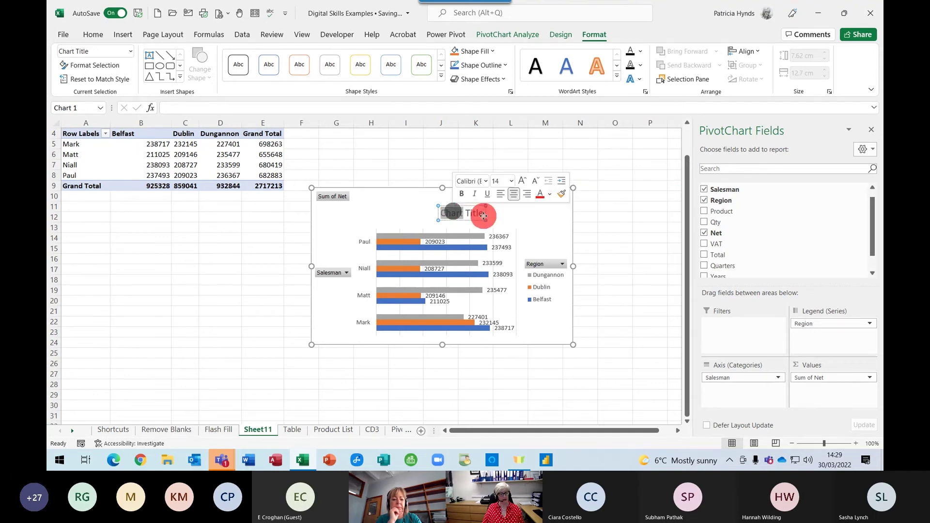
pyautogui.click(475, 213)
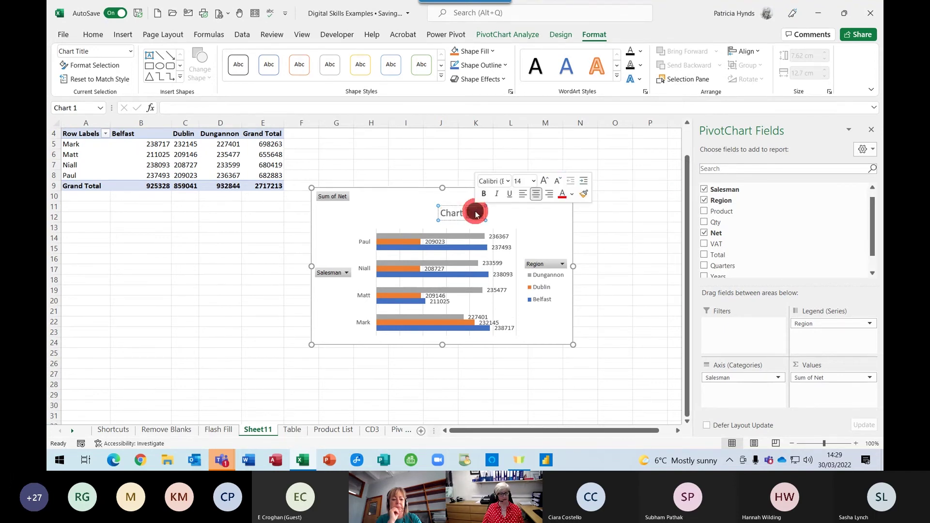
pyautogui.press('BackSpace')
pyautogui.press('BackSpace')
pyautogui.press('BackSpace')
pyautogui.press('BackSpace')
pyautogui.press('BackSpace')
pyautogui.press('BackSpace')
pyautogui.press('BackSpace')
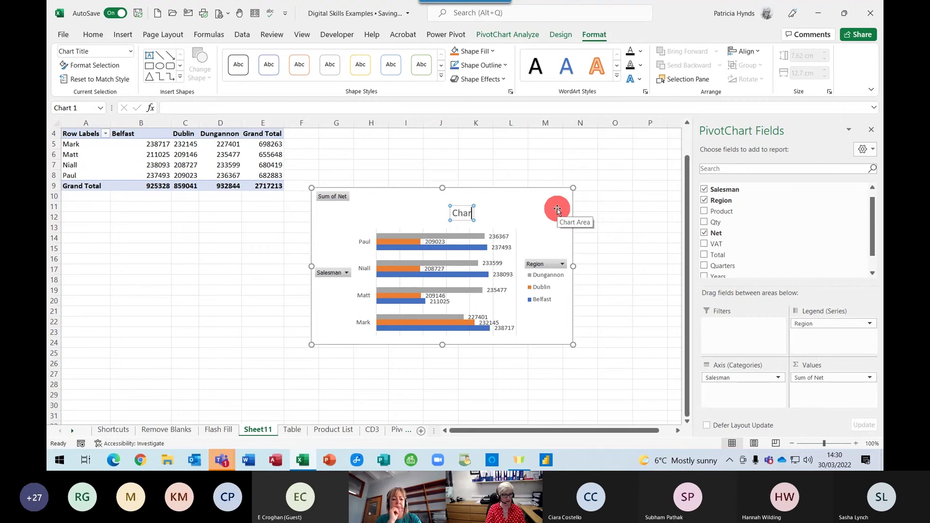
pyautogui.write('Regi')
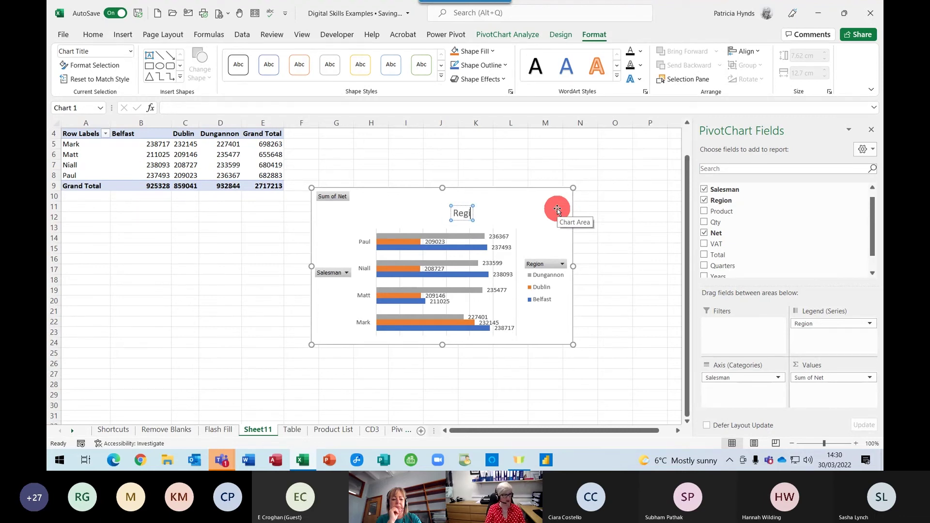
pyautogui.write('onal Sales')
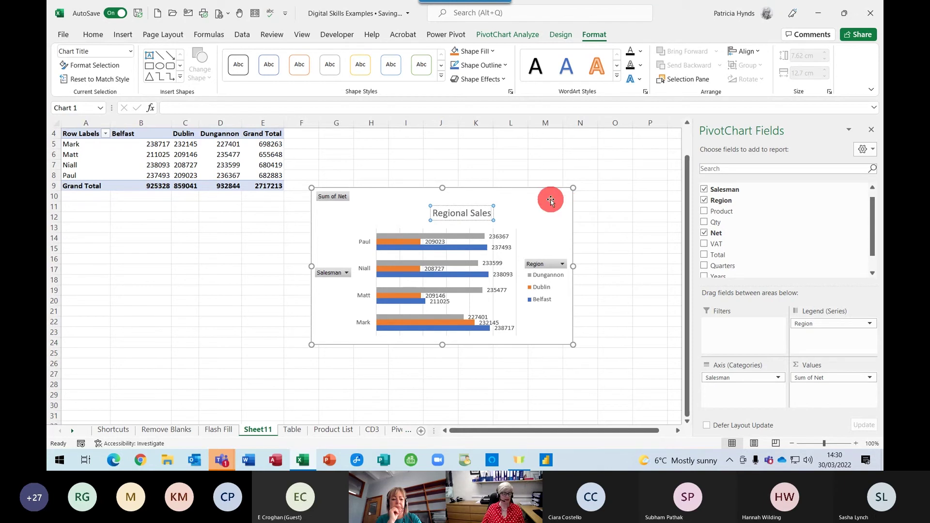
pyautogui.click(547, 199)
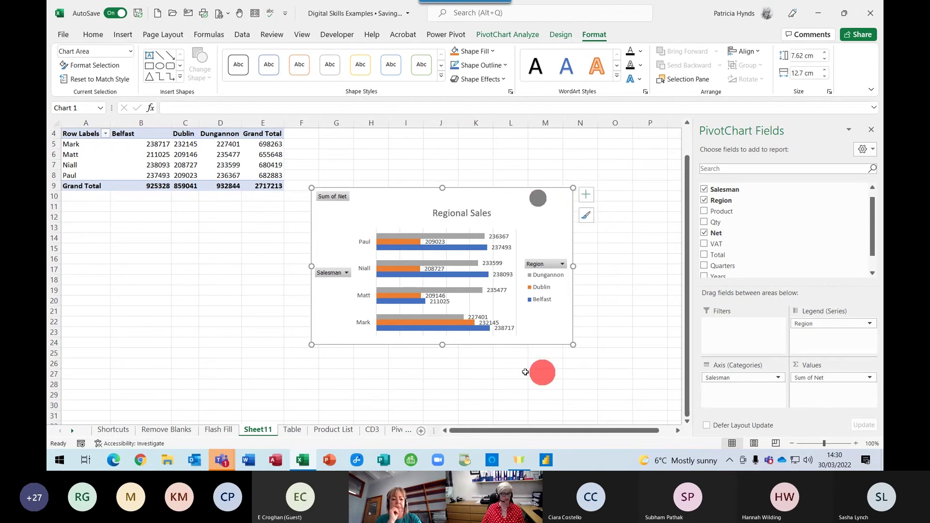
# Move the chart left and down, then enlarge it to about 16.11 cm by 19.5 cm
pyautogui.moveTo(540, 335); pyautogui.dragTo(481, 386)
pyautogui.scroll(-5, 649, 276)
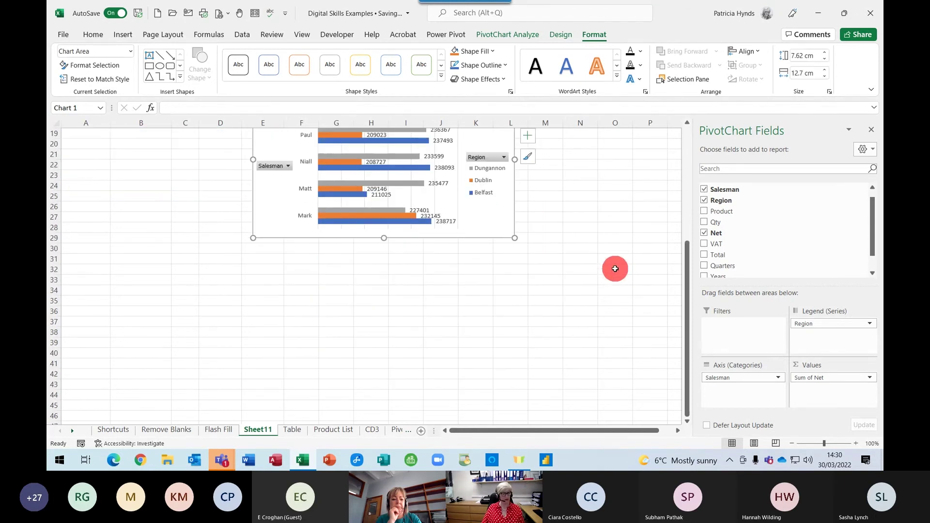
pyautogui.moveTo(383, 237); pyautogui.dragTo(384, 413)
pyautogui.moveTo(515, 246); pyautogui.dragTo(602, 247)
pyautogui.moveTo(257, 245); pyautogui.dragTo(200, 247)
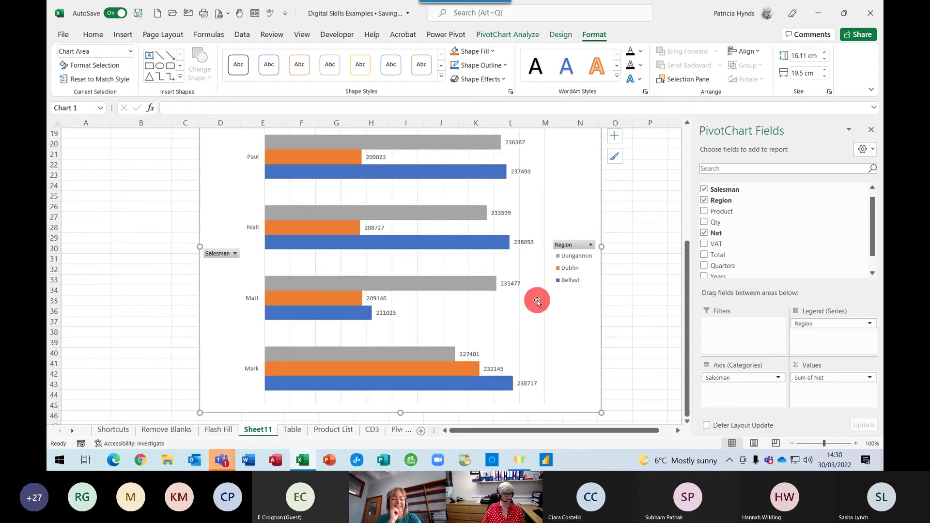
pyautogui.scroll(4, 523, 272)
pyautogui.scroll(-2, 630, 282)
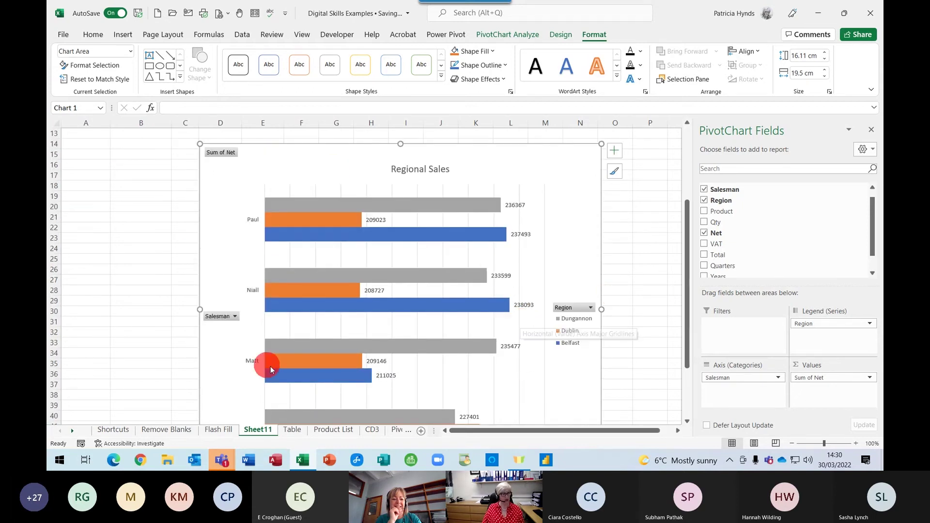
pyautogui.moveTo(281, 299)
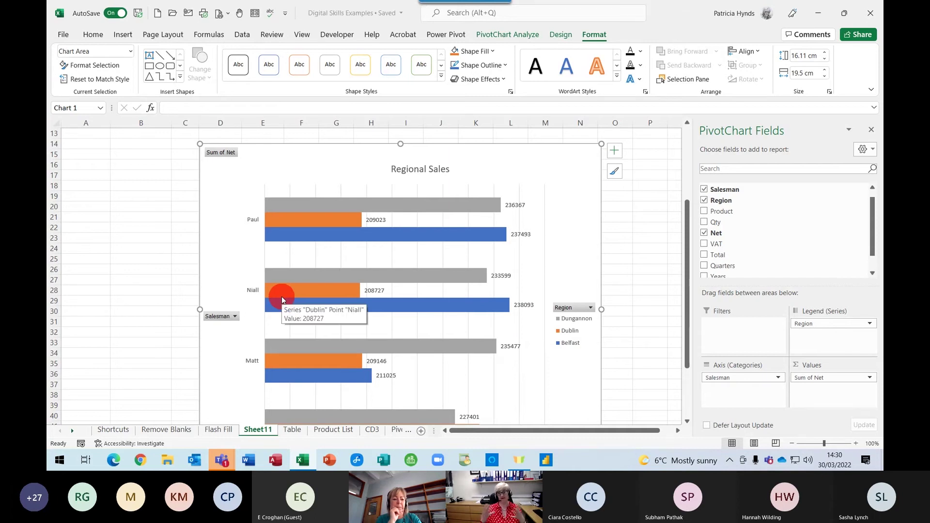
# Hide all field buttons on the chart, including Sum of Net and Salesman
pyautogui.rightClick(220, 153)
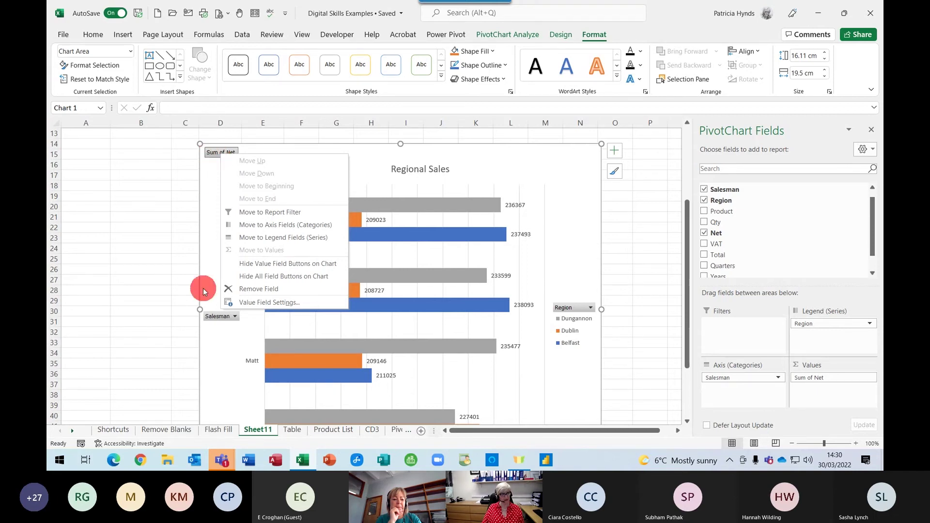
pyautogui.click(217, 221)
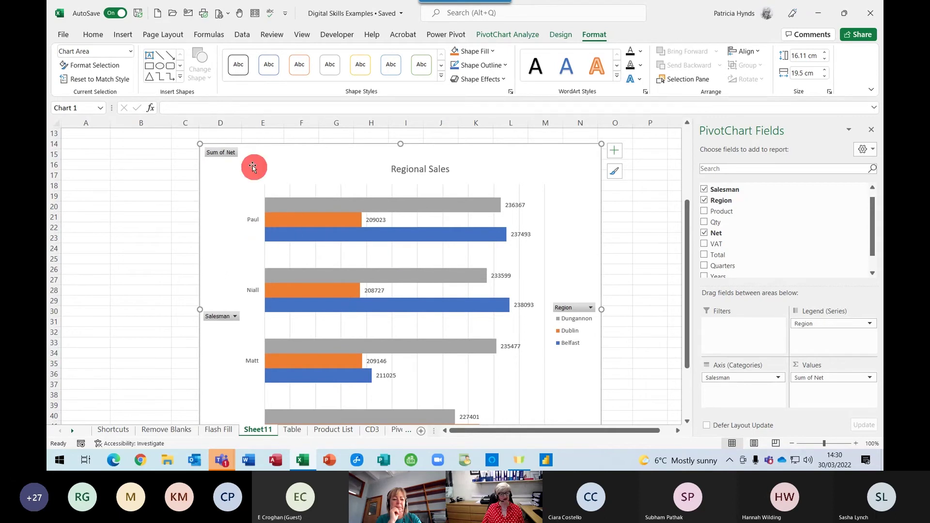
pyautogui.rightClick(223, 154)
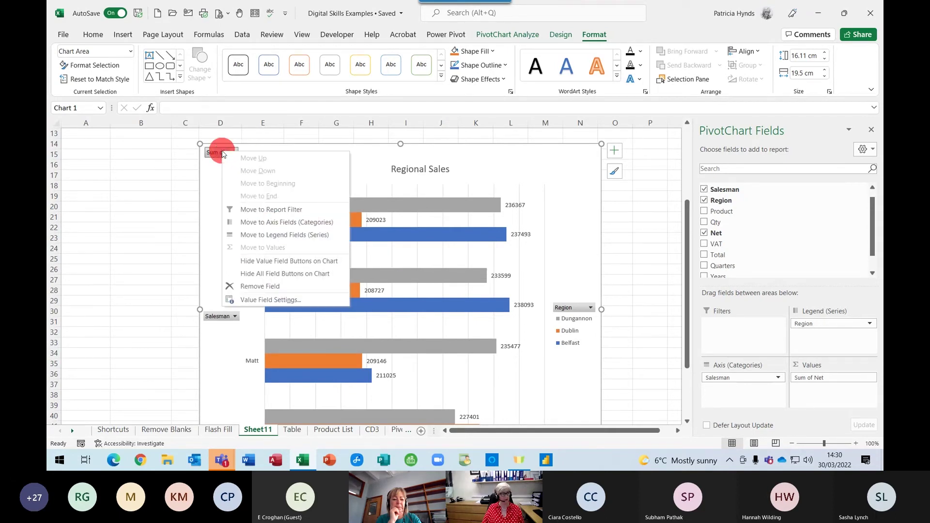
pyautogui.click(285, 275)
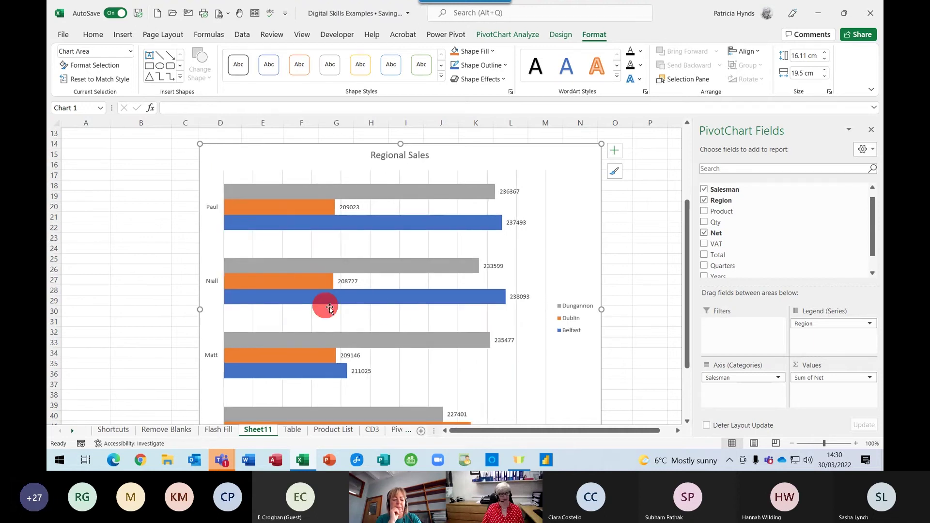
pyautogui.scroll(-5, 533, 387)
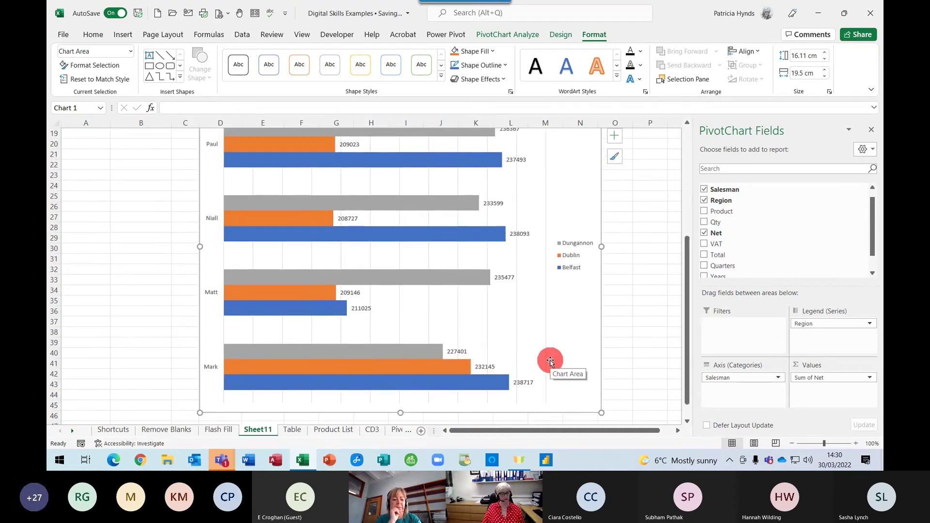
pyautogui.scroll(5, 543, 369)
pyautogui.scroll(1, 543, 368)
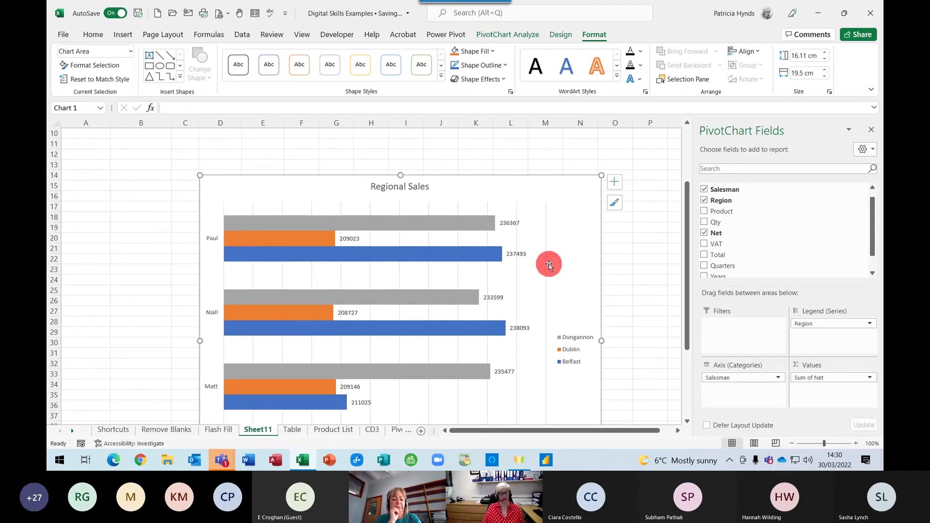
# Turn off the chart gridlines and drag the Regional Sales title to the top-left corner
pyautogui.click(616, 183)
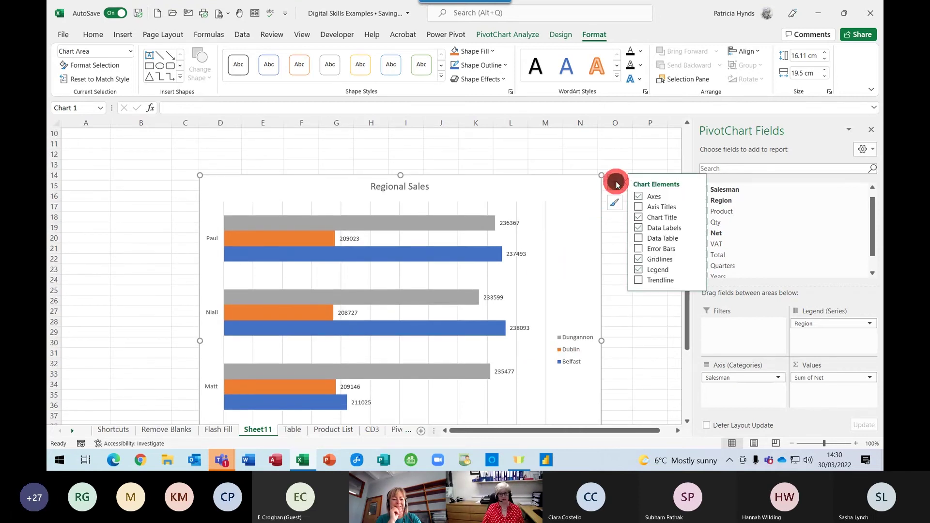
pyautogui.click(638, 261)
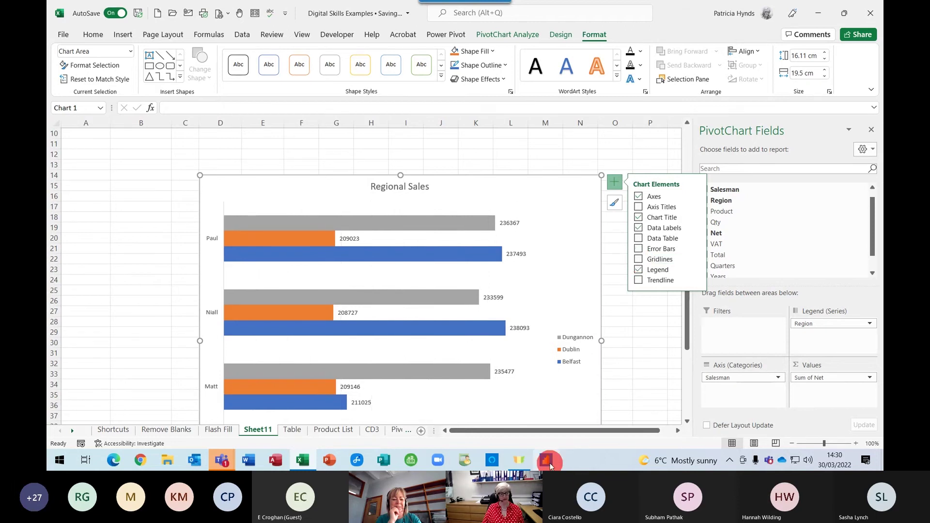
pyautogui.click(391, 186)
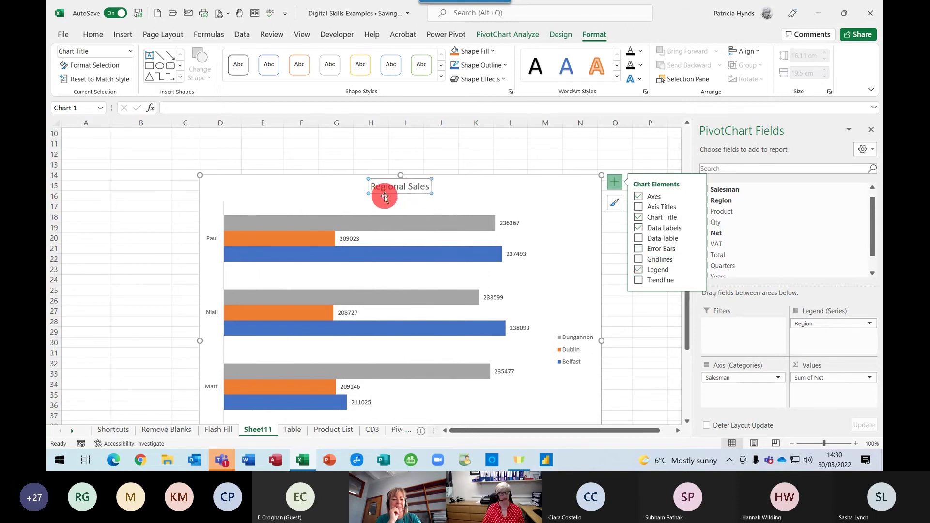
pyautogui.moveTo(386, 193); pyautogui.dragTo(223, 194)
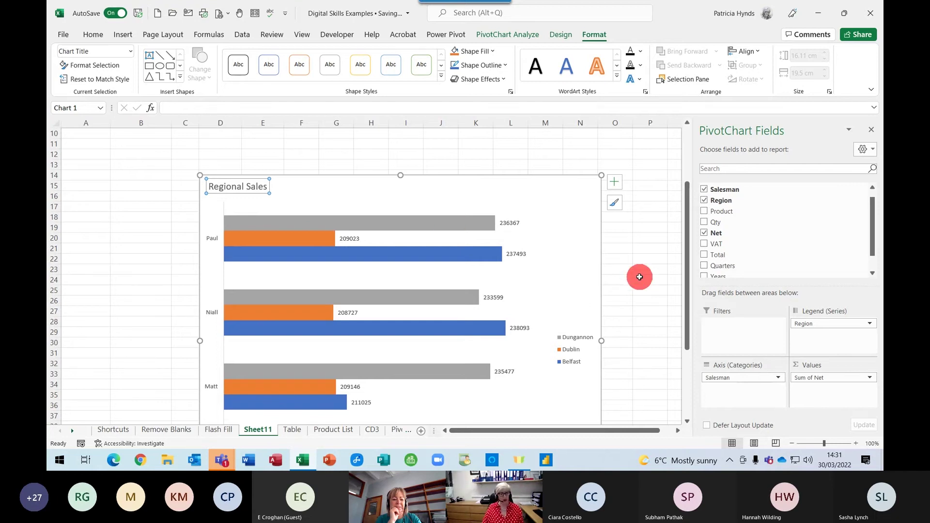
pyautogui.scroll(1, 641, 273)
pyautogui.scroll(2, 641, 272)
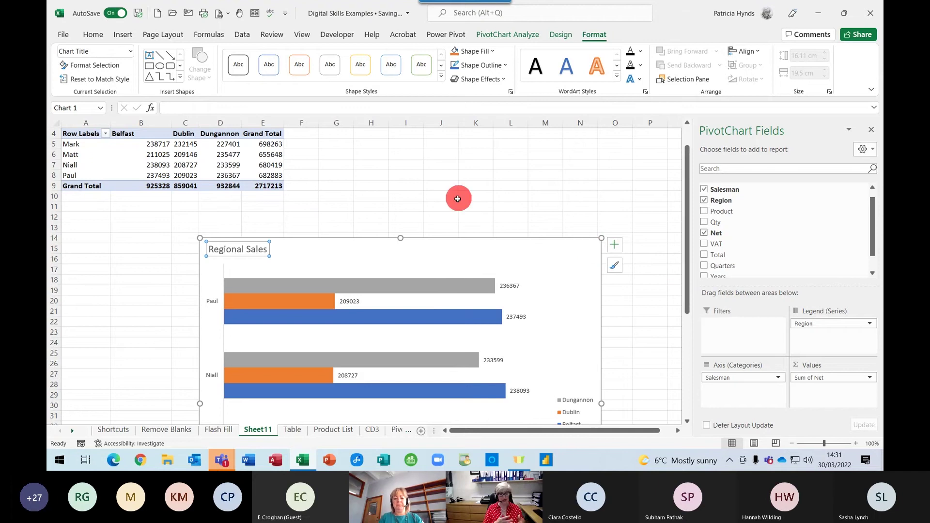
pyautogui.scroll(-1, 466, 186)
pyautogui.scroll(-2, 466, 186)
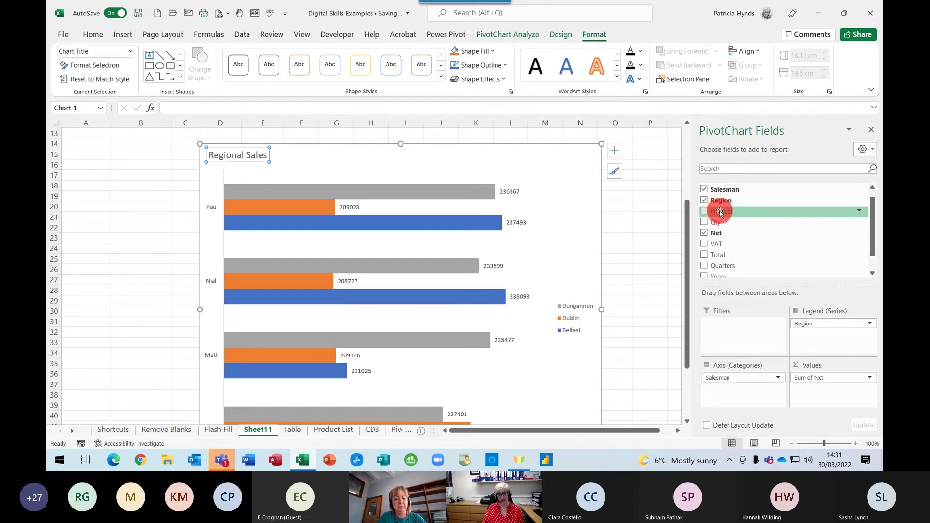
# Add a slicer for the Product field over the chart and select it
pyautogui.rightClick(720, 212)
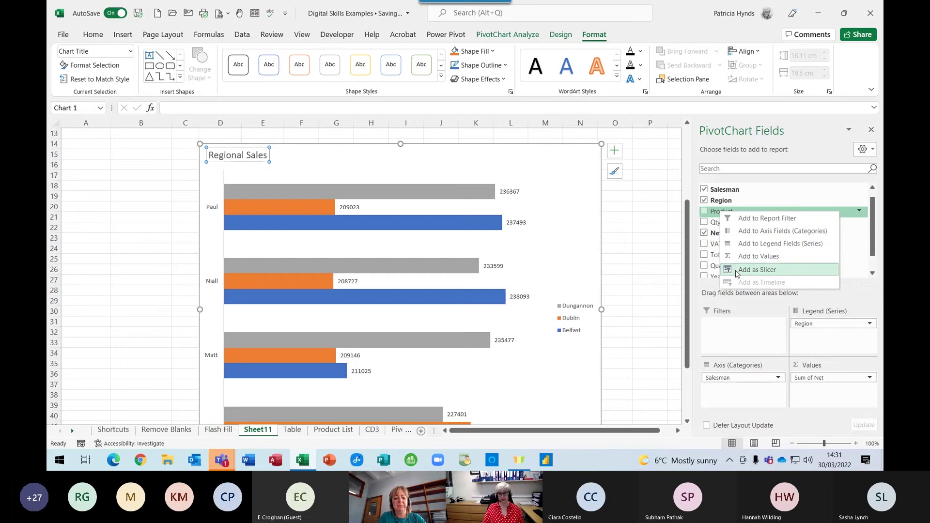
pyautogui.click(757, 269)
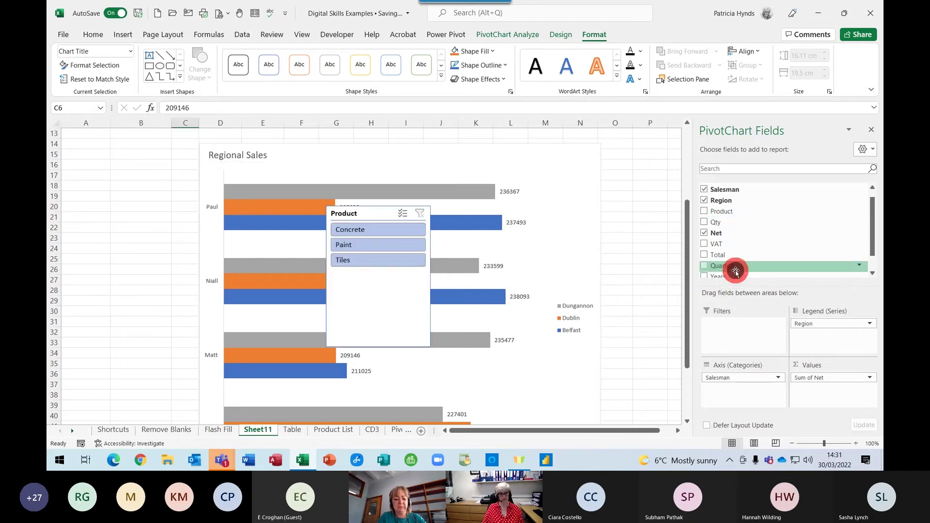
pyautogui.click(365, 328)
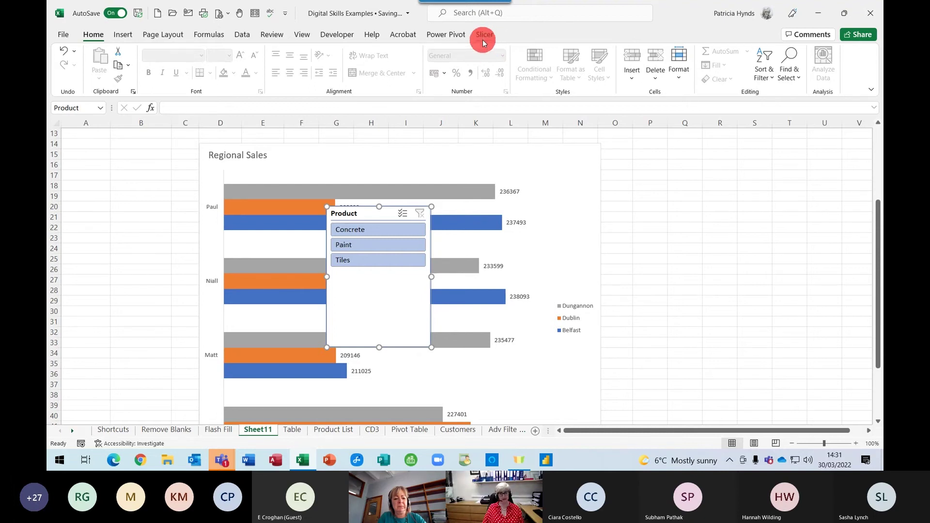
# Set the Product slicer to 3 columns and resize it to a 1.91 cm by 12.62 cm strip
pyautogui.click(483, 36)
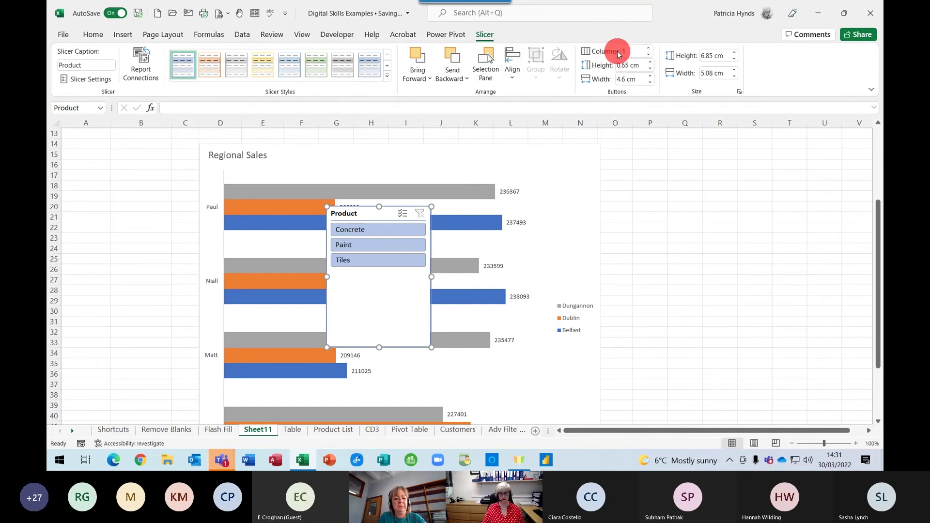
pyautogui.click(649, 48)
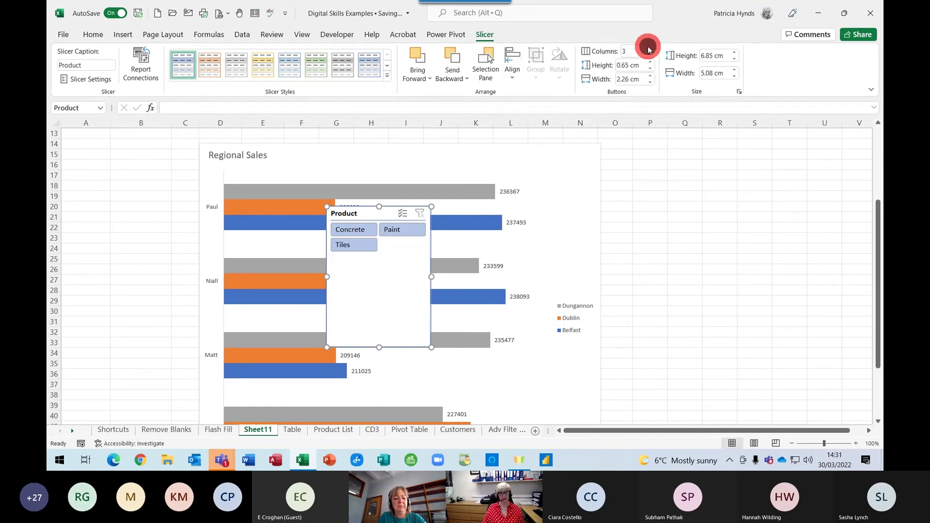
pyautogui.click(650, 49)
pyautogui.moveTo(430, 276); pyautogui.dragTo(586, 252)
pyautogui.moveTo(458, 347); pyautogui.dragTo(450, 245)
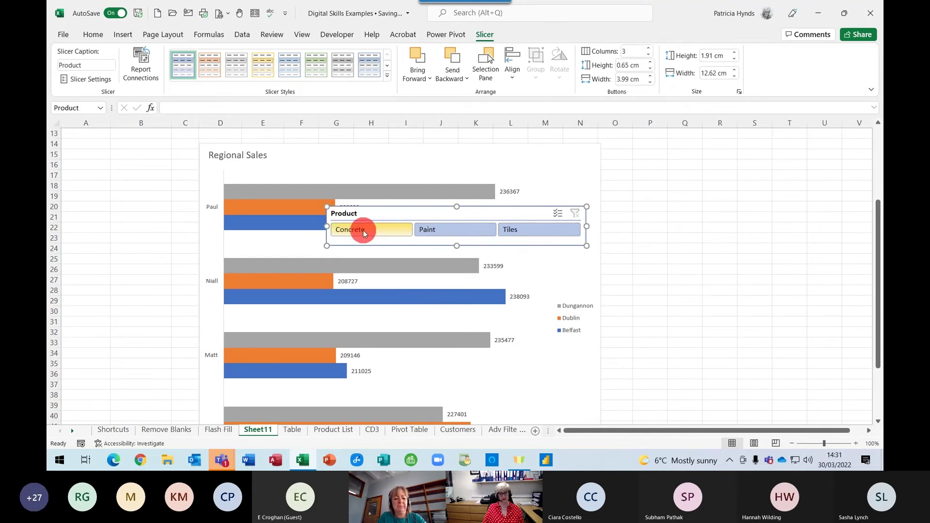
pyautogui.rightClick(342, 216)
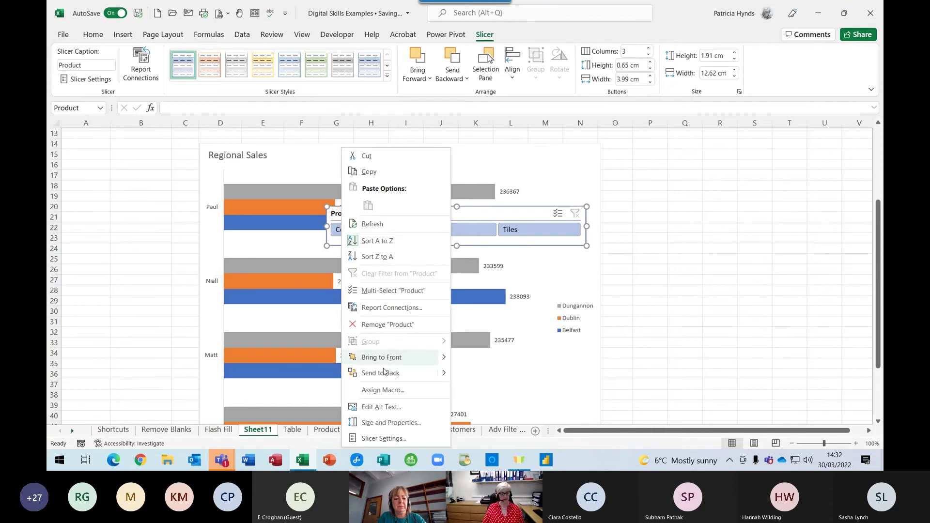
# Turn off the Product slicer's Display header setting and drag its height down to 1.25 cm
pyautogui.click(375, 439)
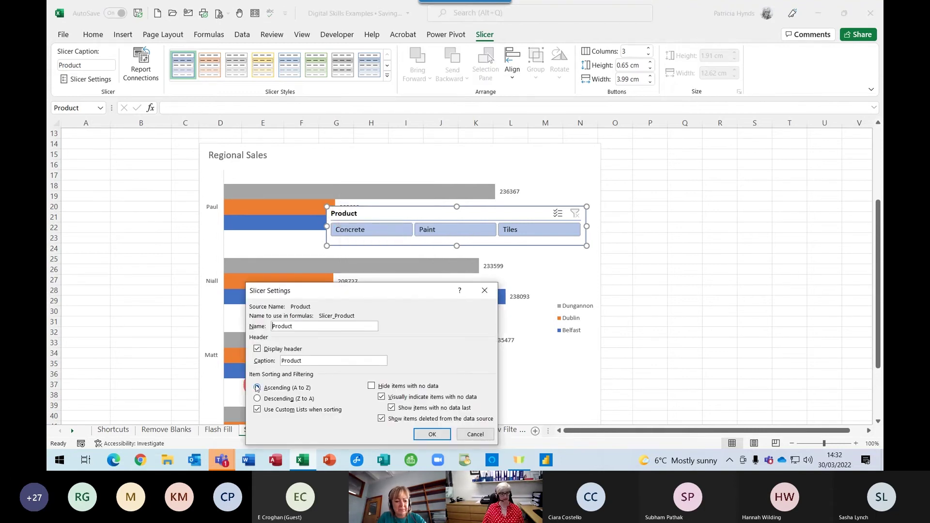
pyautogui.click(257, 349)
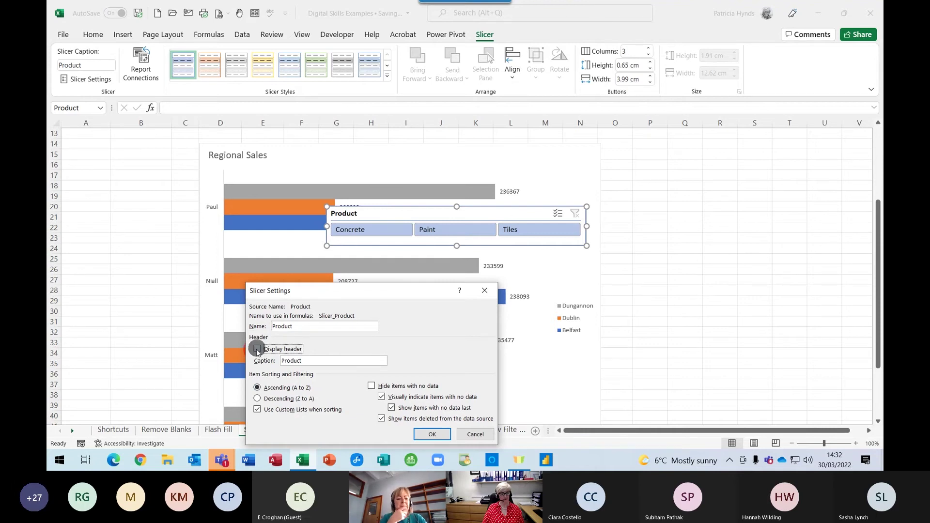
pyautogui.click(432, 433)
pyautogui.moveTo(455, 245); pyautogui.dragTo(454, 232)
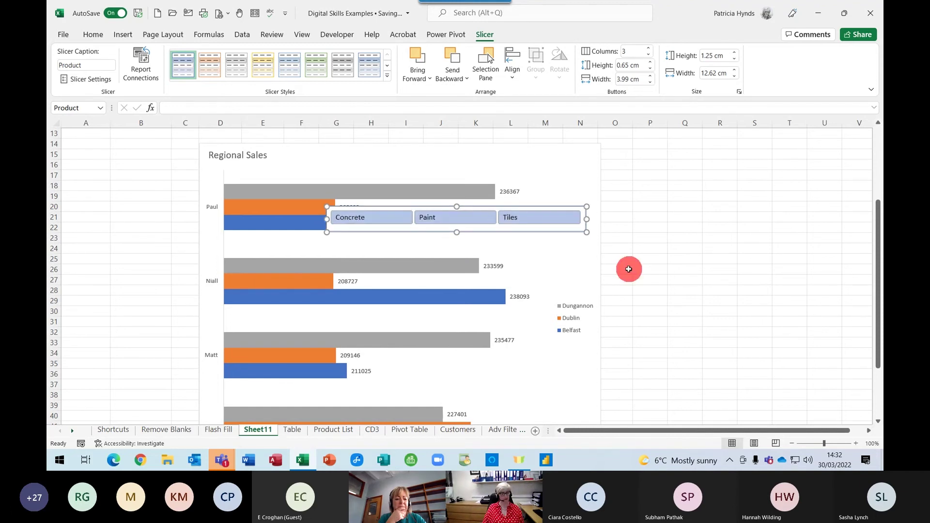
pyautogui.click(530, 240)
# Move the Product slicer above the Regional Sales chart, then filter through Concrete to Paint
pyautogui.moveTo(515, 231); pyautogui.dragTo(482, 183)
pyautogui.click(572, 231)
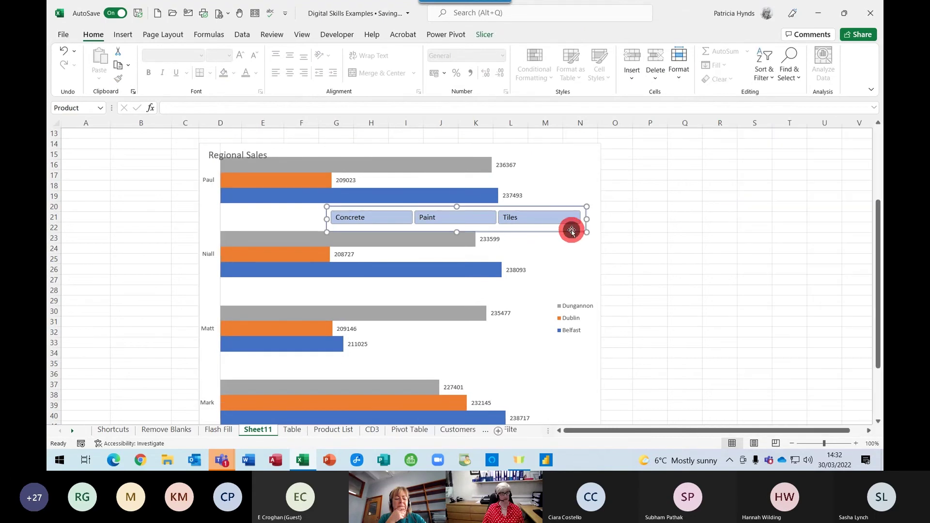
pyautogui.click(444, 226)
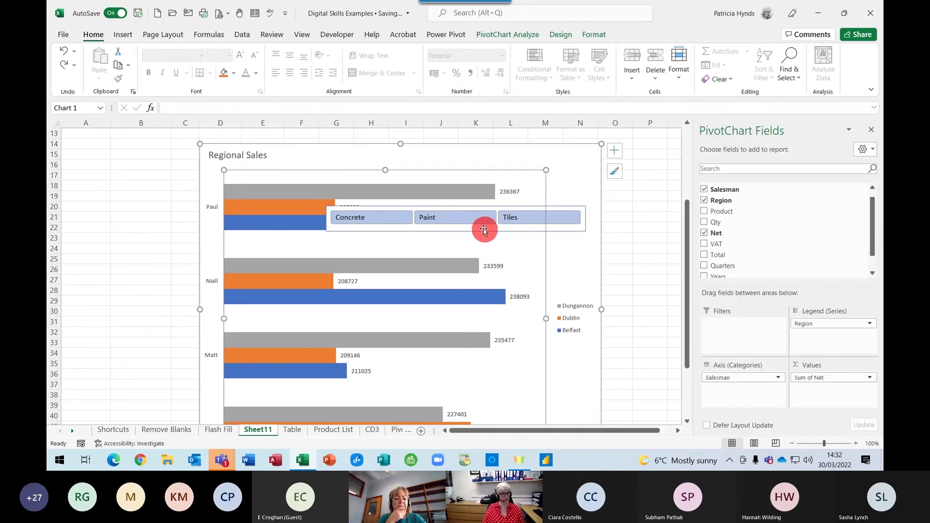
pyautogui.moveTo(573, 231)
pyautogui.mouseDown()
pyautogui.moveTo(545, 169)
pyautogui.moveTo(535, 176)
pyautogui.mouseUp()
pyautogui.click(661, 199)
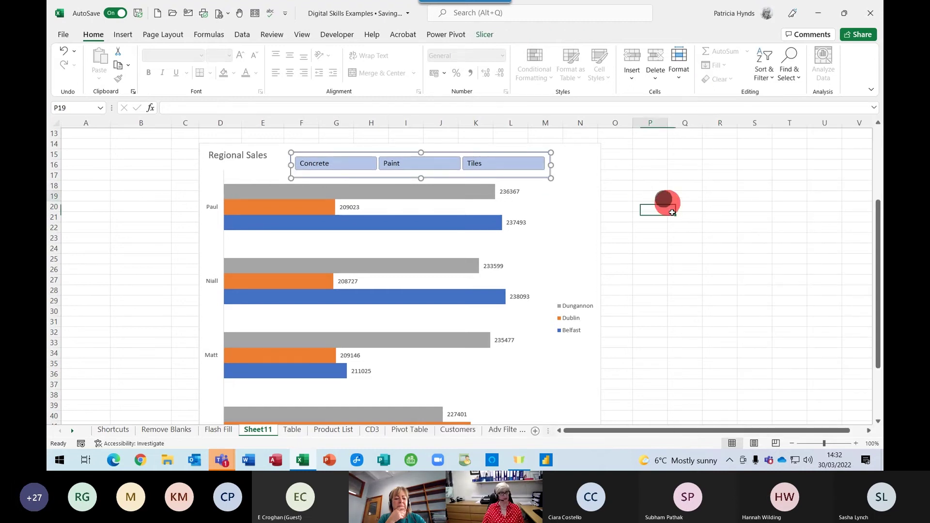
pyautogui.click(349, 166)
pyautogui.click(379, 170)
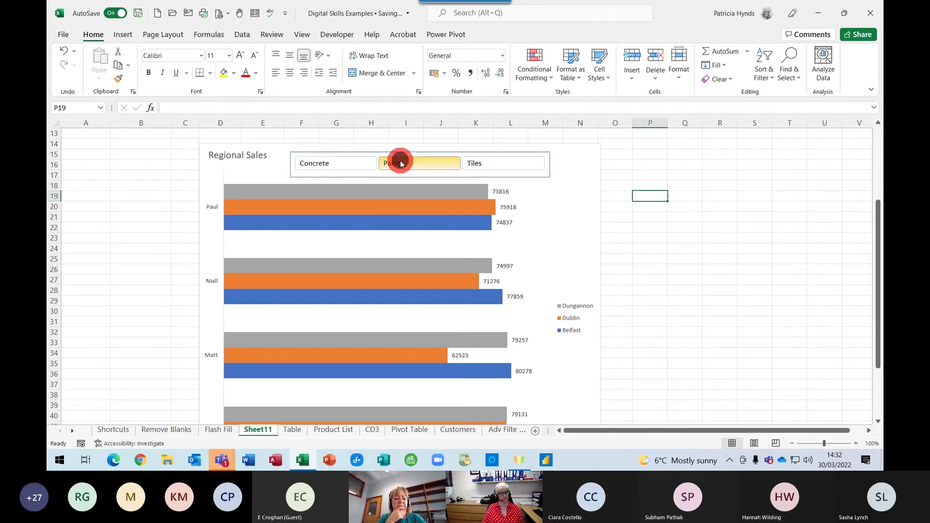
# Filter the chart to Tiles, zoom out to 80%, and go to the Product List sheet
pyautogui.click(480, 166)
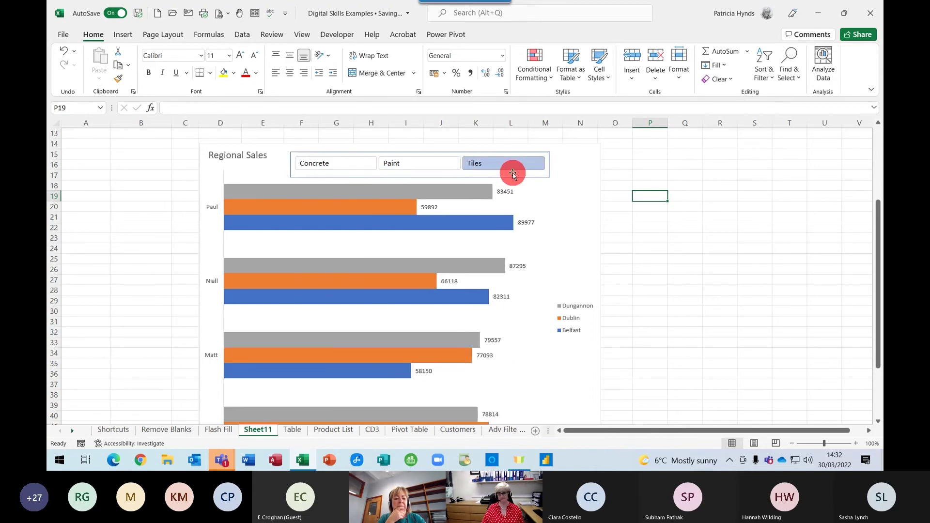
pyautogui.click(793, 443)
pyautogui.click(792, 443)
pyautogui.scroll(4, 571, 300)
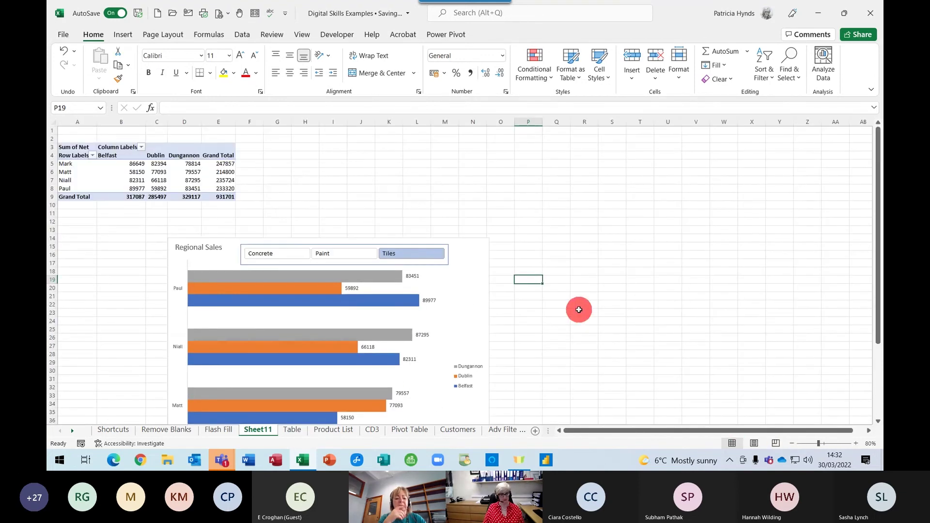
pyautogui.moveTo(354, 335)
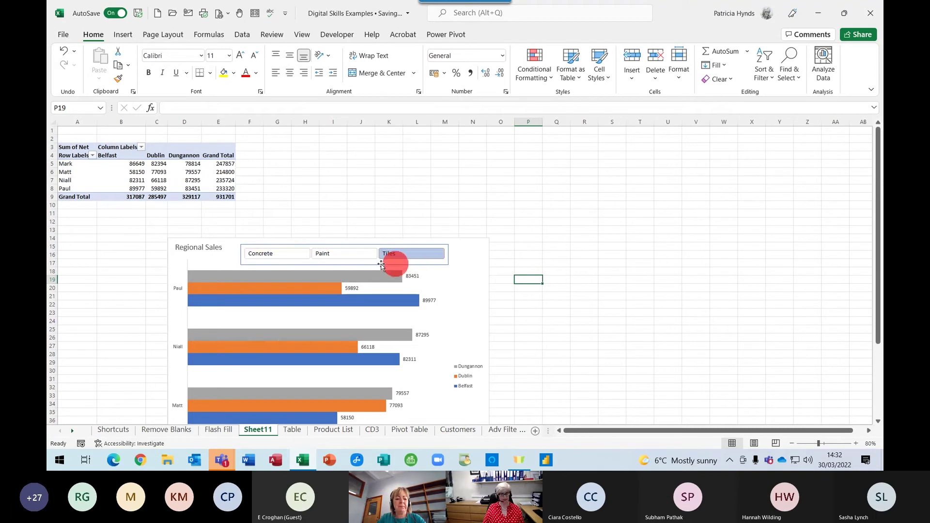
pyautogui.moveTo(229, 360)
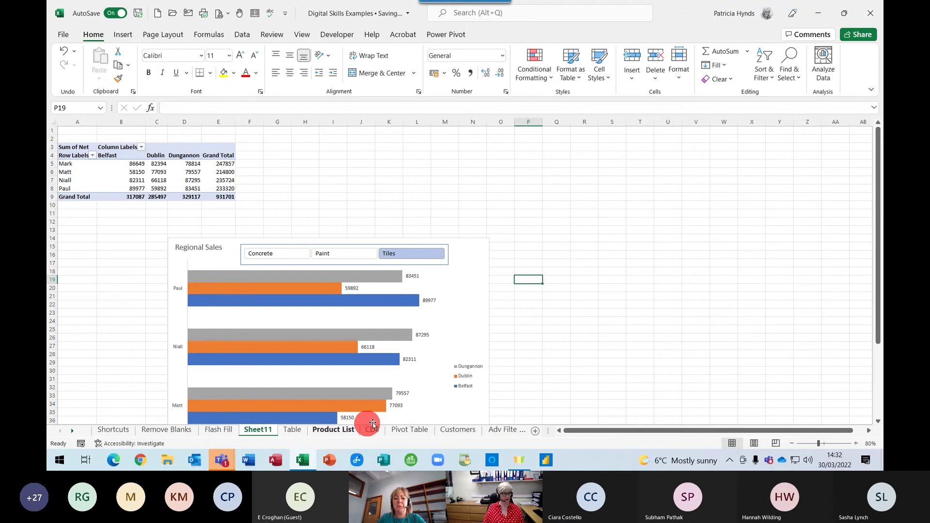
pyautogui.click(340, 433)
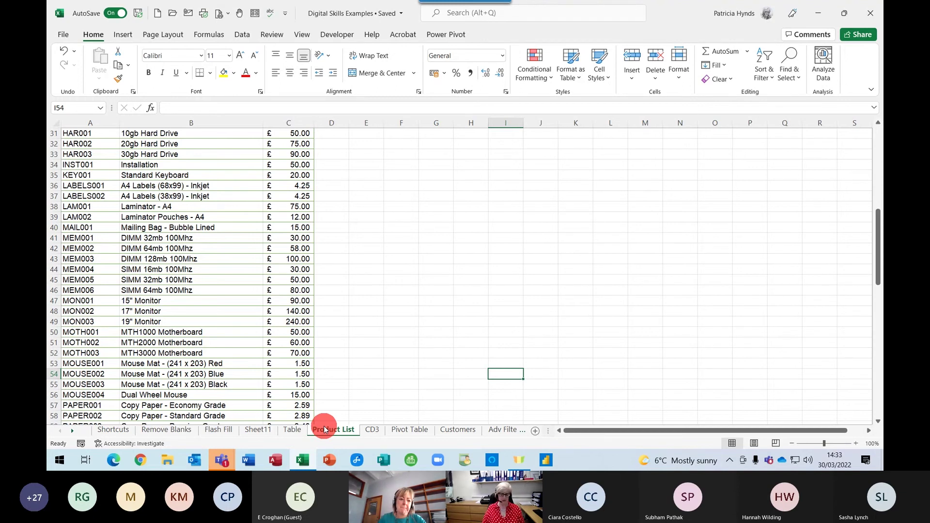
# Go to the Table sheet and select the Qty value in cell E9
pyautogui.click(292, 429)
pyautogui.click(230, 218)
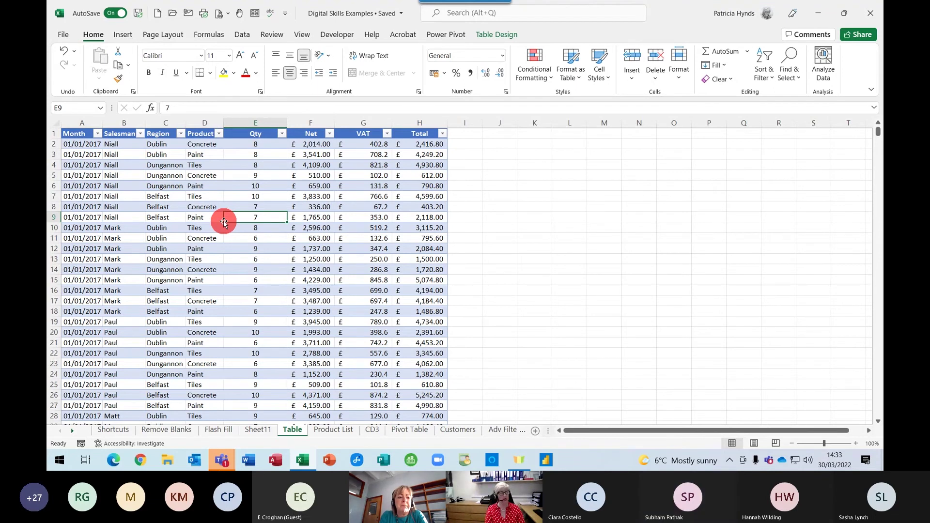
# Show the Data ribbon, select Net cell F7, then return to the Product List sheet
pyautogui.click(247, 38)
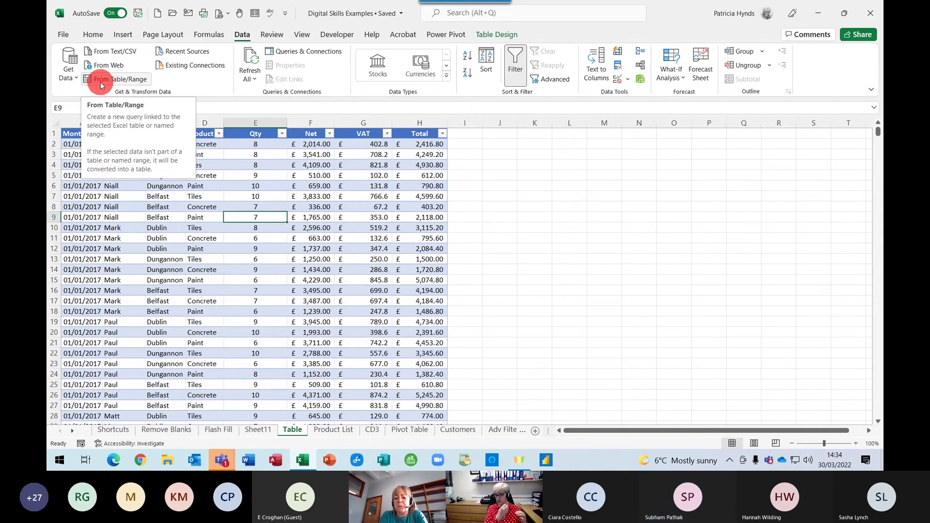
pyautogui.click(303, 195)
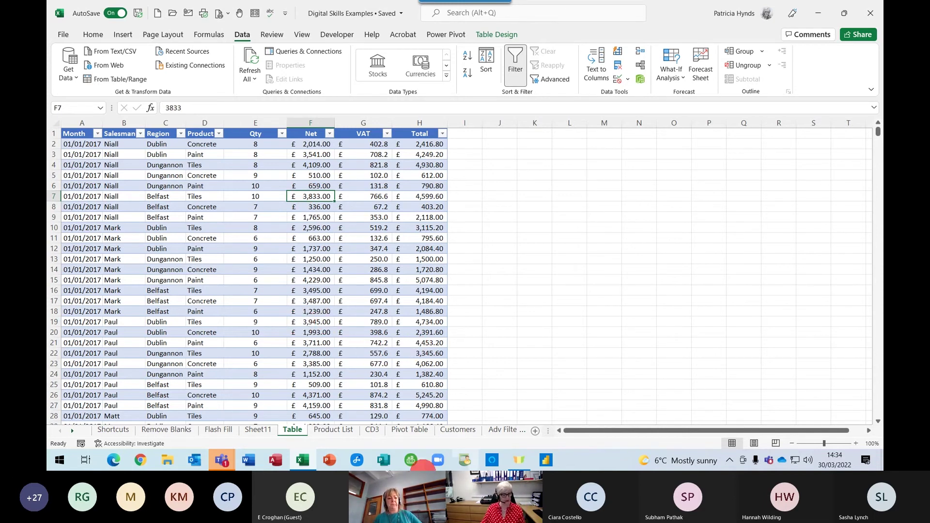
pyautogui.click(320, 429)
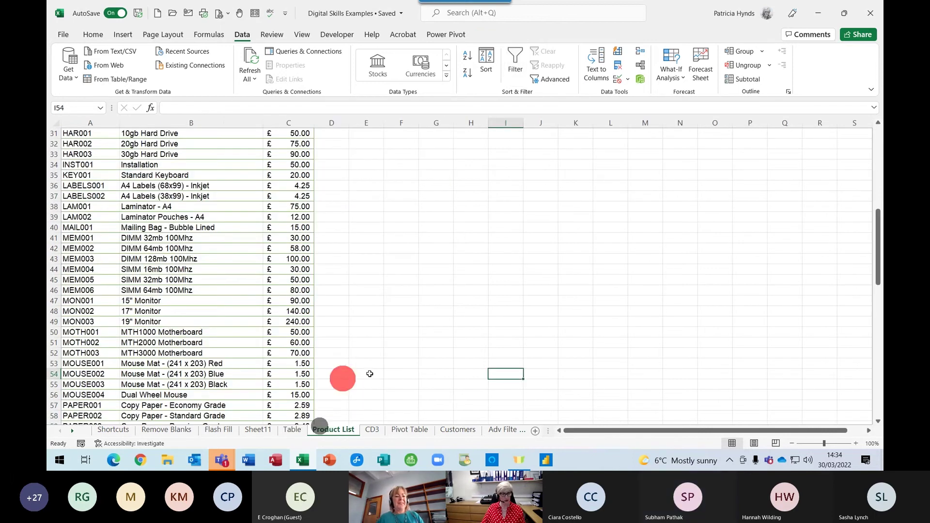
pyautogui.scroll(10, 290, 310)
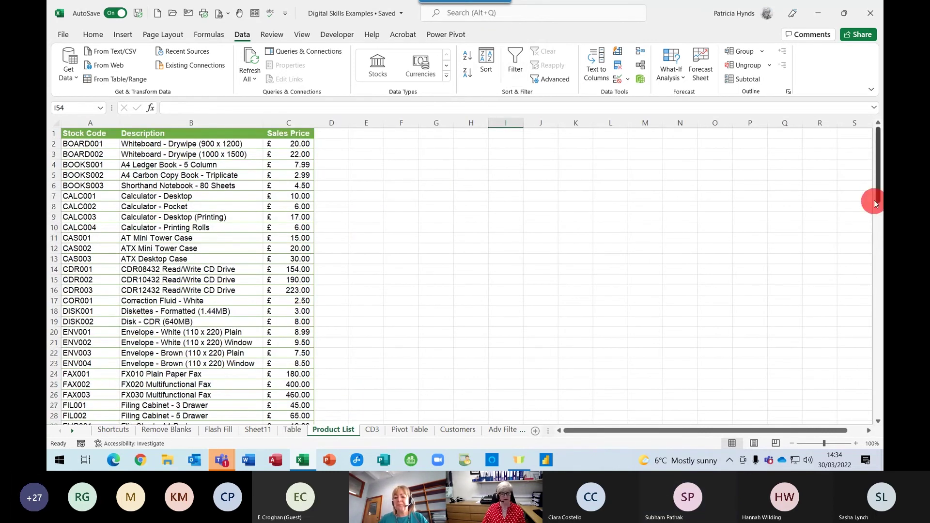
pyautogui.click(188, 257)
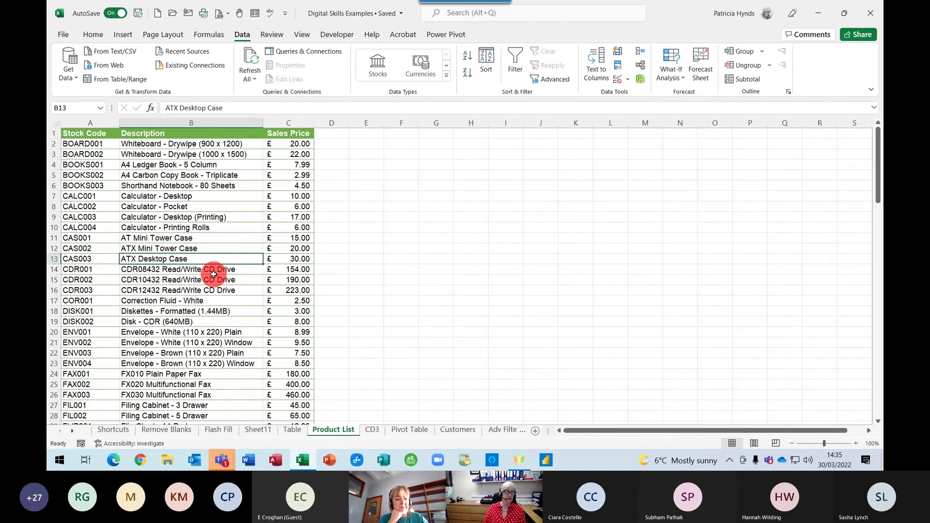
# Enter the multiplier 1.2 in cell E1 and copy it
pyautogui.click(367, 135)
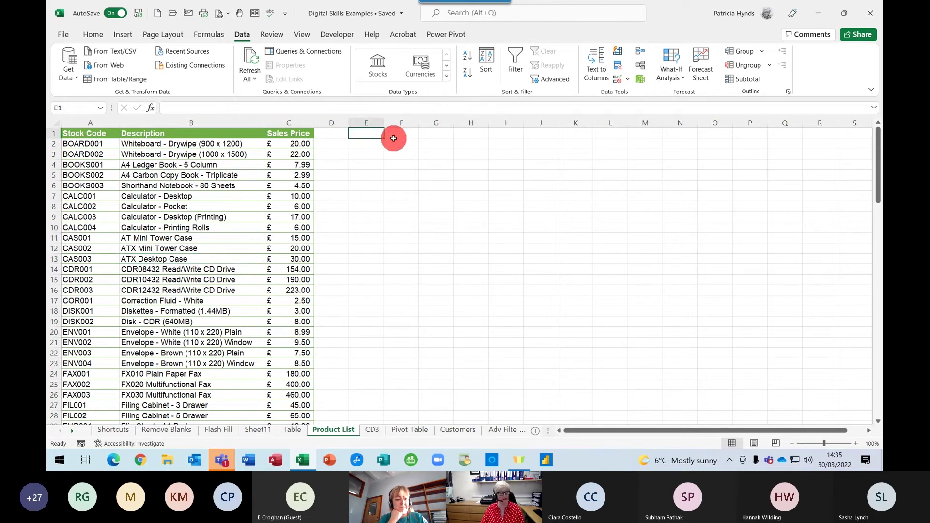
pyautogui.write('1')
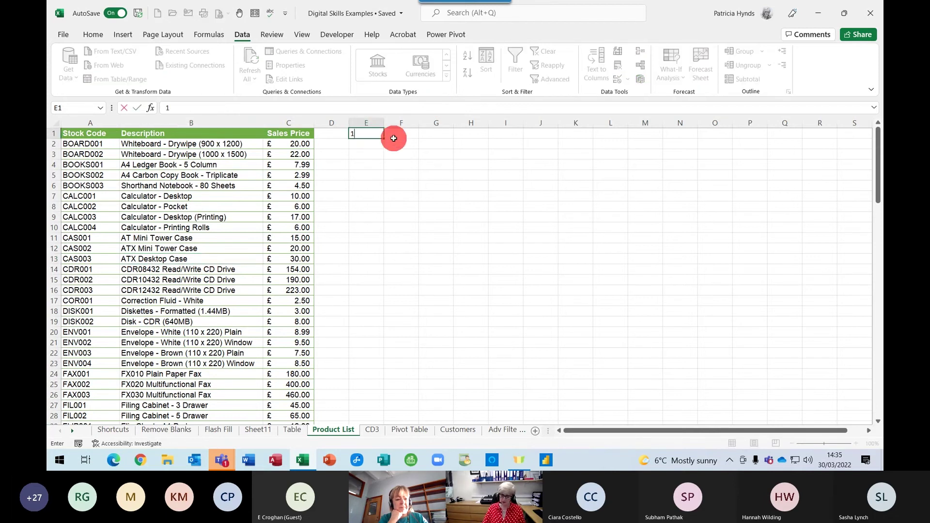
pyautogui.write('.2')
pyautogui.press('Return')
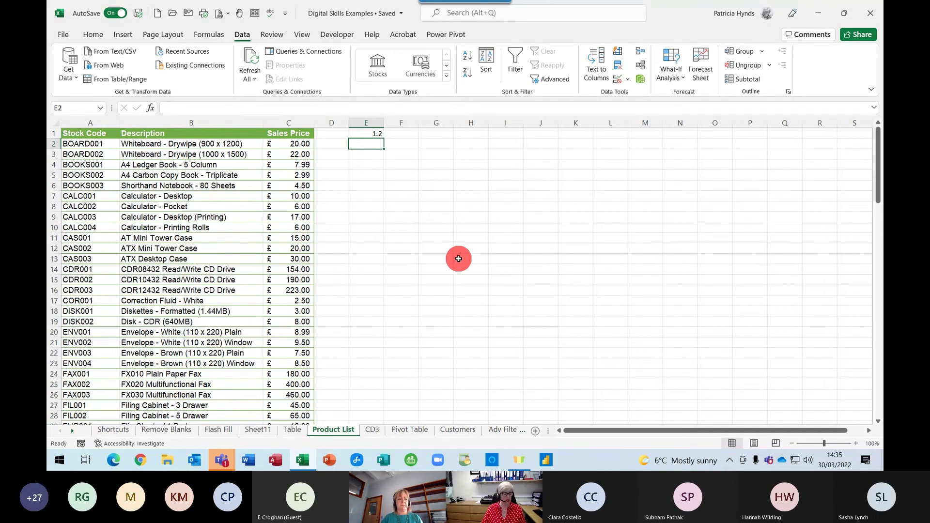
pyautogui.rightClick(360, 133)
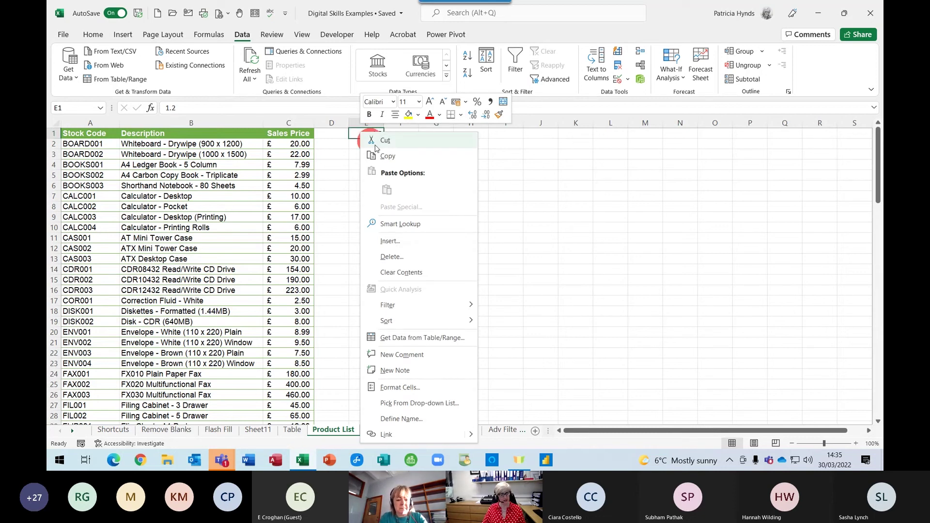
pyautogui.click(388, 156)
# Paste Special with Multiply onto the Sales Prices in C2:C106
pyautogui.click(280, 143)
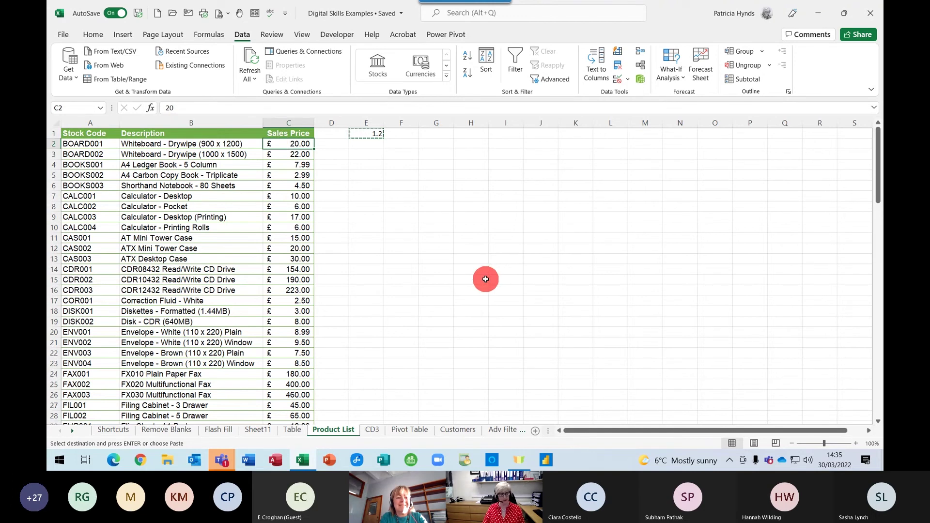
pyautogui.hotkey('ctrl', 'shift', 'Down')
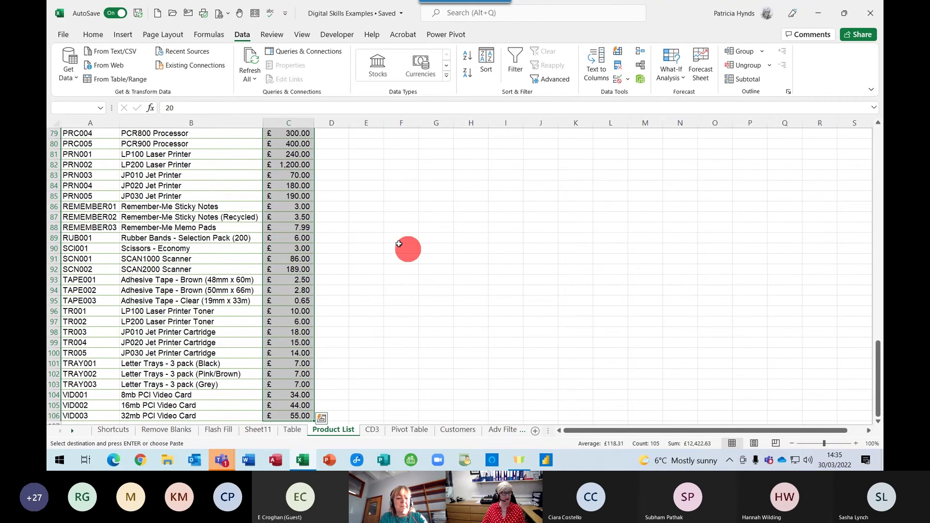
pyautogui.rightClick(271, 180)
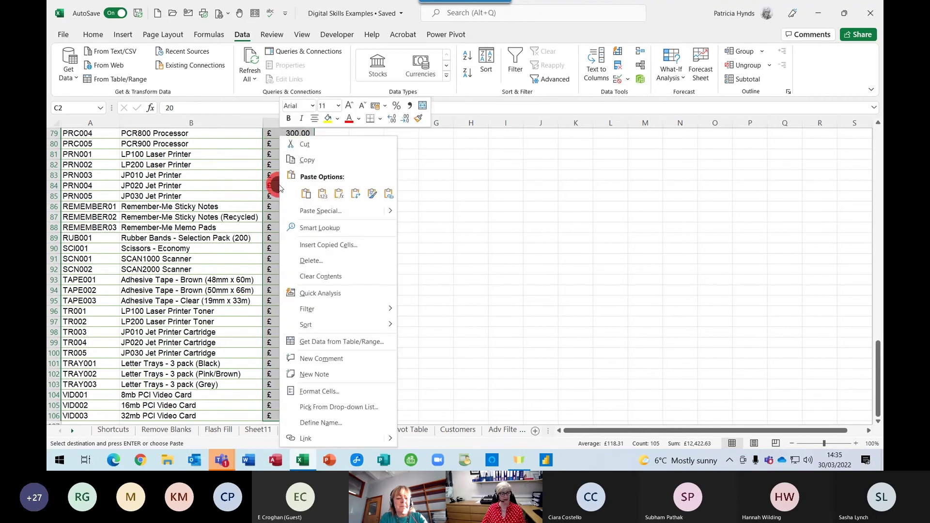
pyautogui.click(303, 211)
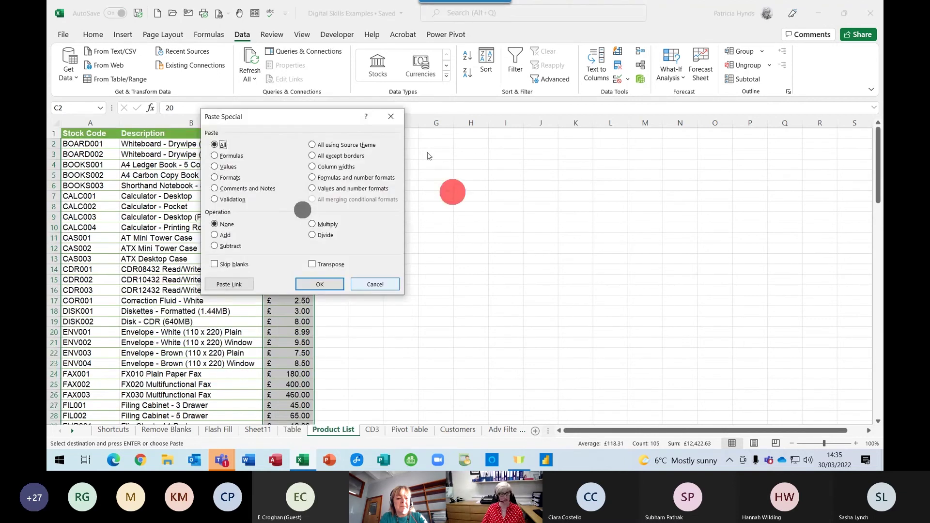
pyautogui.moveTo(332, 119); pyautogui.dragTo(566, 119)
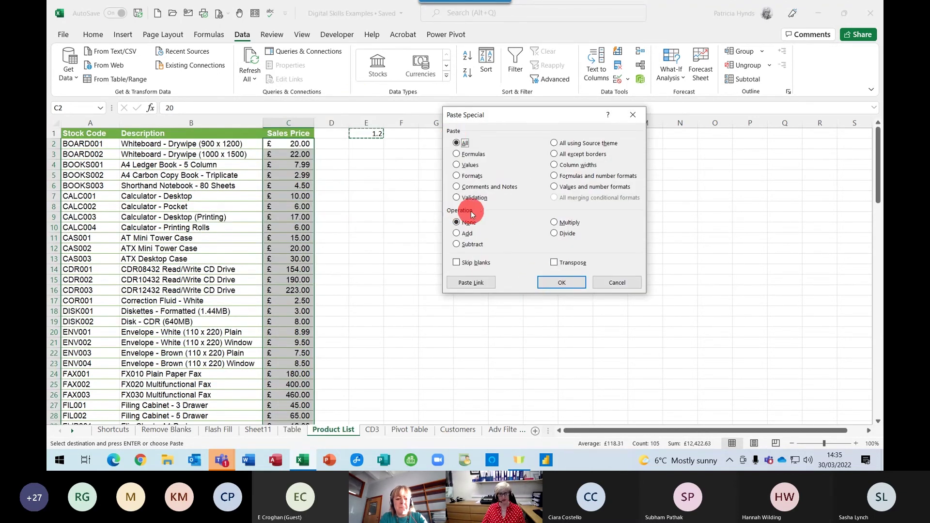
pyautogui.click(554, 222)
pyautogui.click(562, 282)
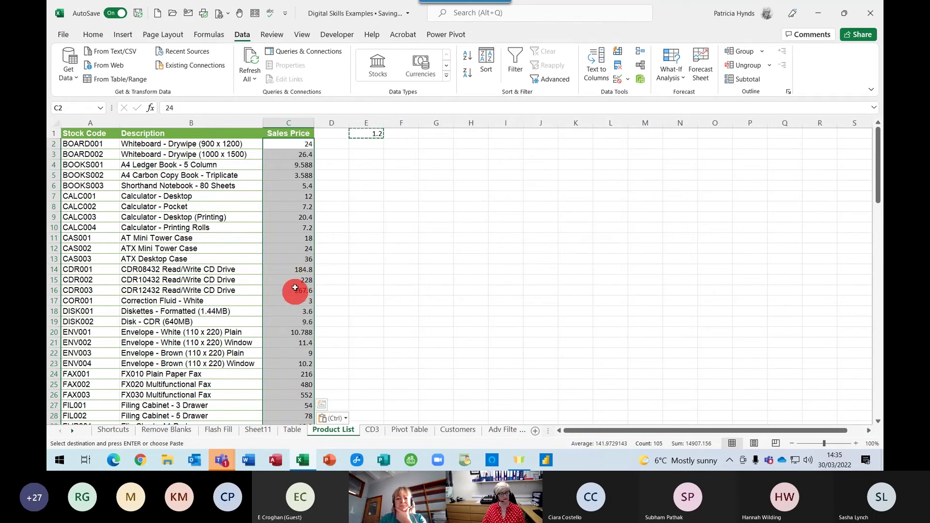
# Apply £ Accounting Number Format to the prices and delete the 1.2 from E1
pyautogui.click(92, 35)
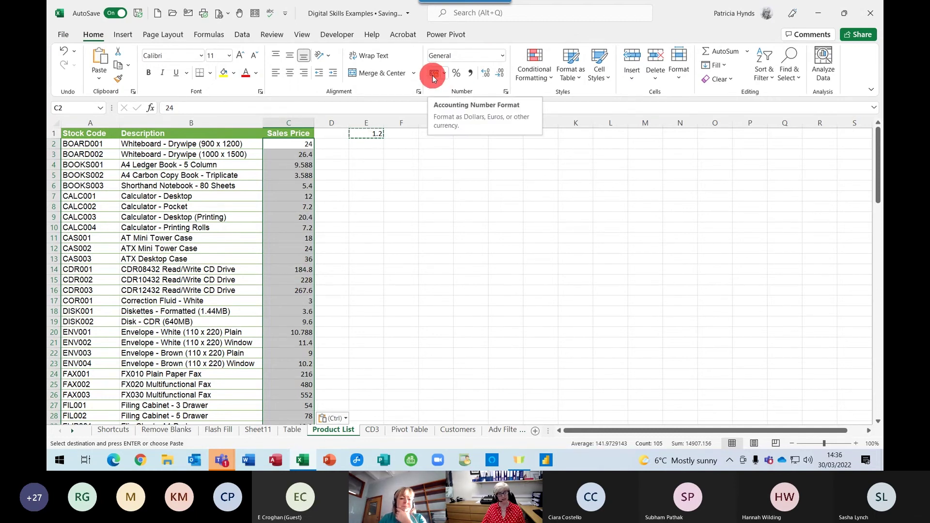
pyautogui.click(434, 78)
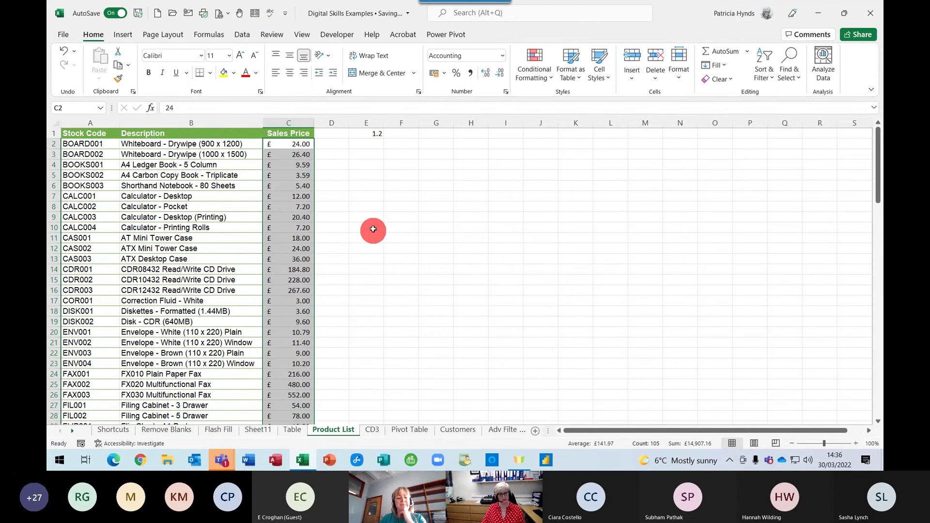
pyautogui.click(371, 135)
pyautogui.press('Delete')
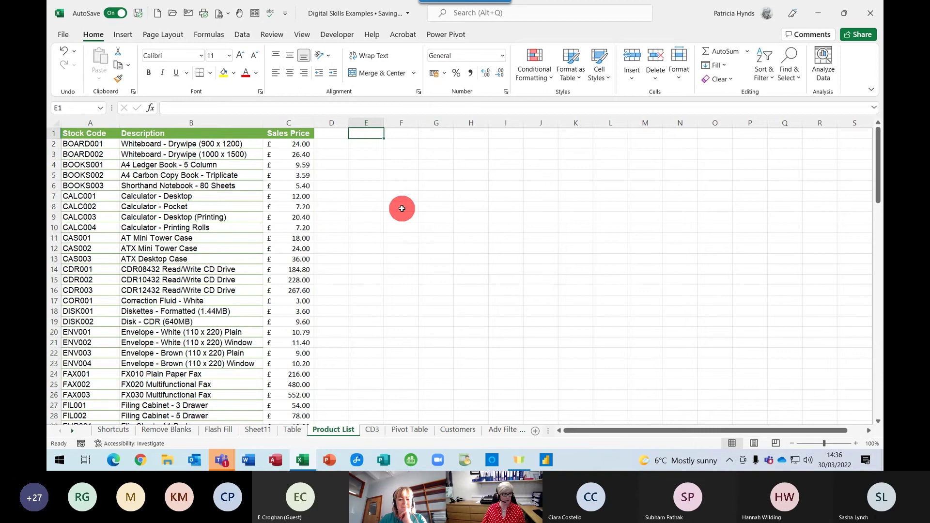
pyautogui.click(401, 227)
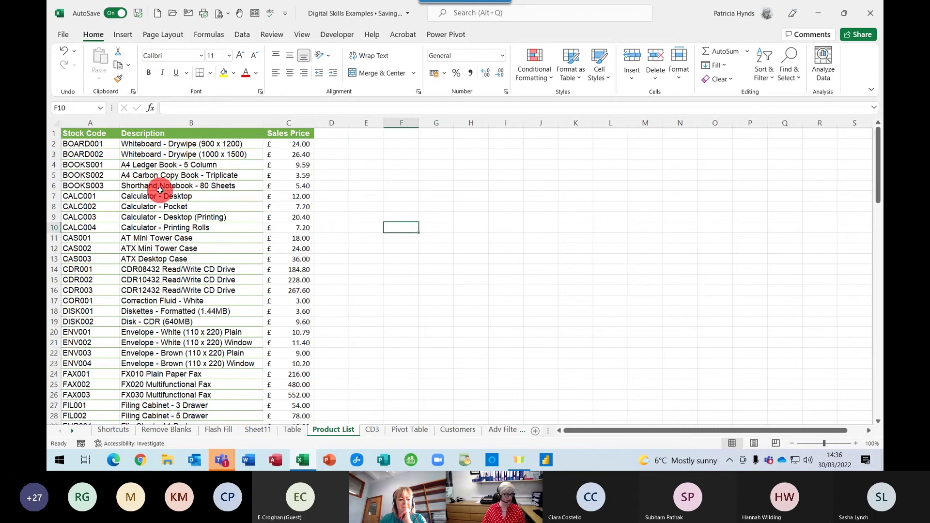
# Copy the first five stock codes, paste them transposed into I1:M1, and autofit the columns
pyautogui.moveTo(89, 144); pyautogui.dragTo(90, 183)
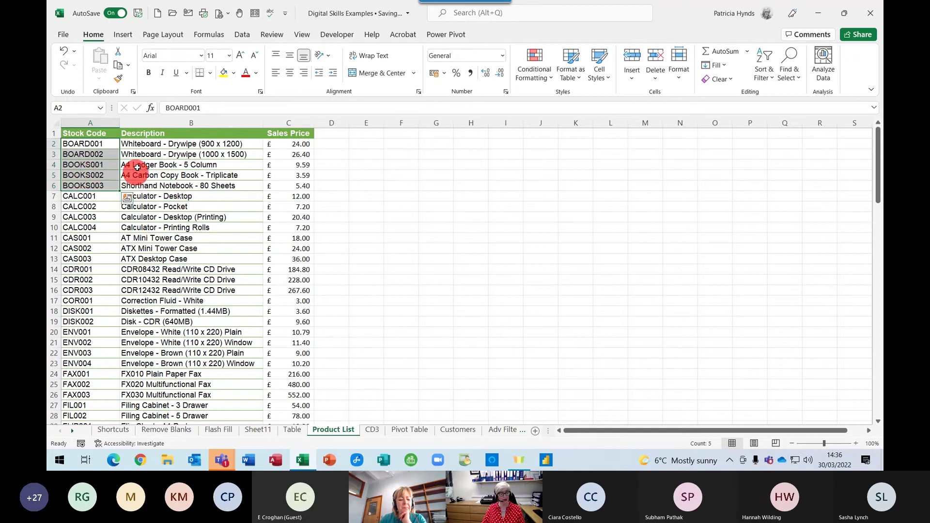
pyautogui.hotkey('ctrl', 'c')
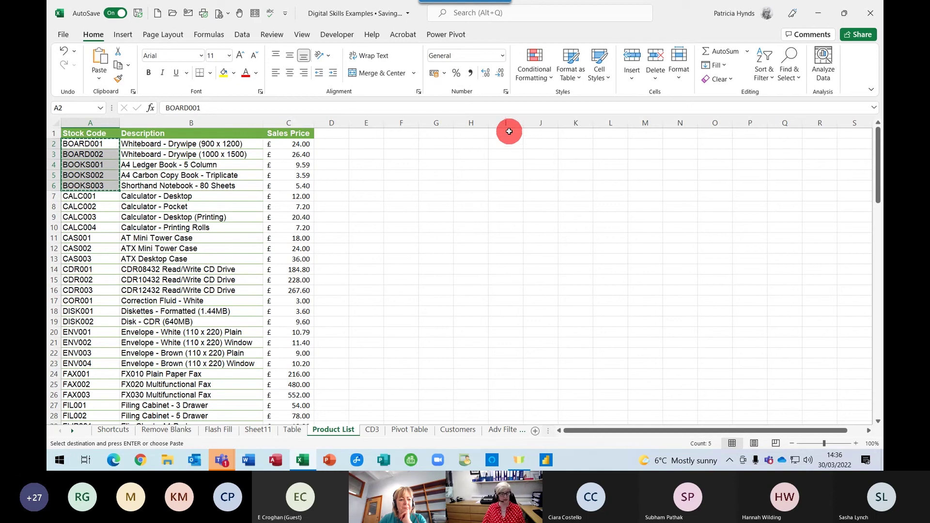
pyautogui.rightClick(509, 131)
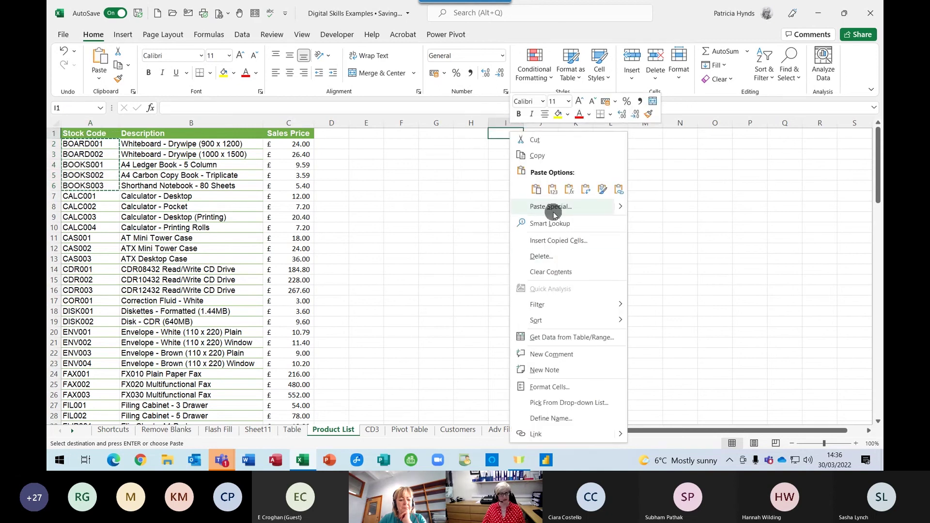
pyautogui.click(553, 211)
pyautogui.click(562, 266)
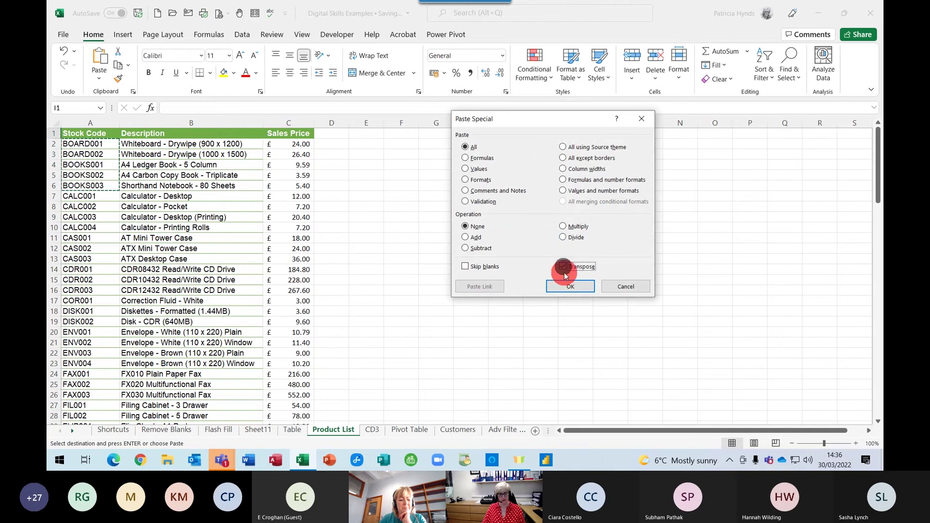
pyautogui.click(563, 287)
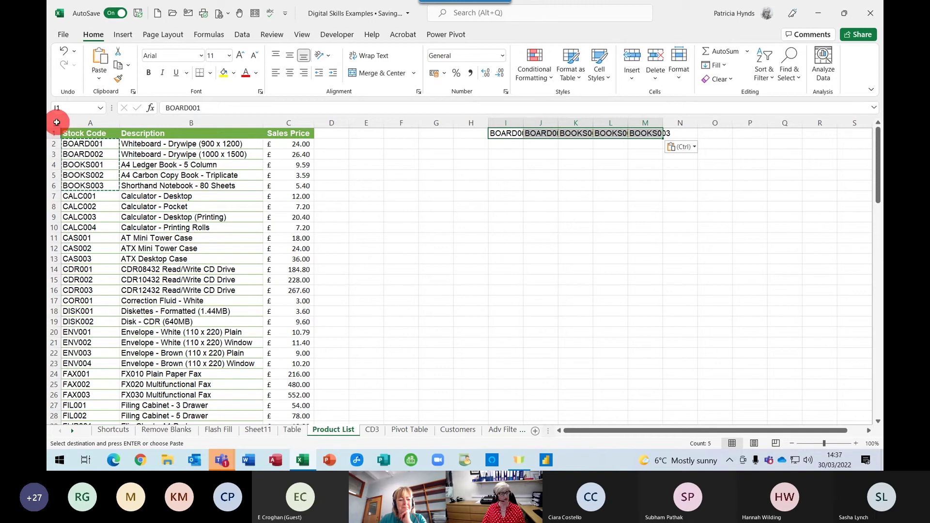
pyautogui.click(55, 122)
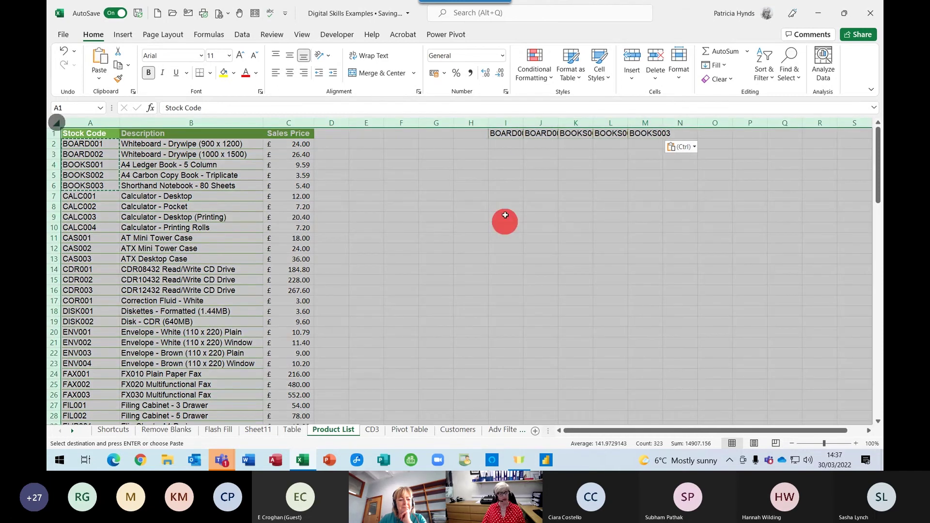
pyautogui.doubleClick(522, 119)
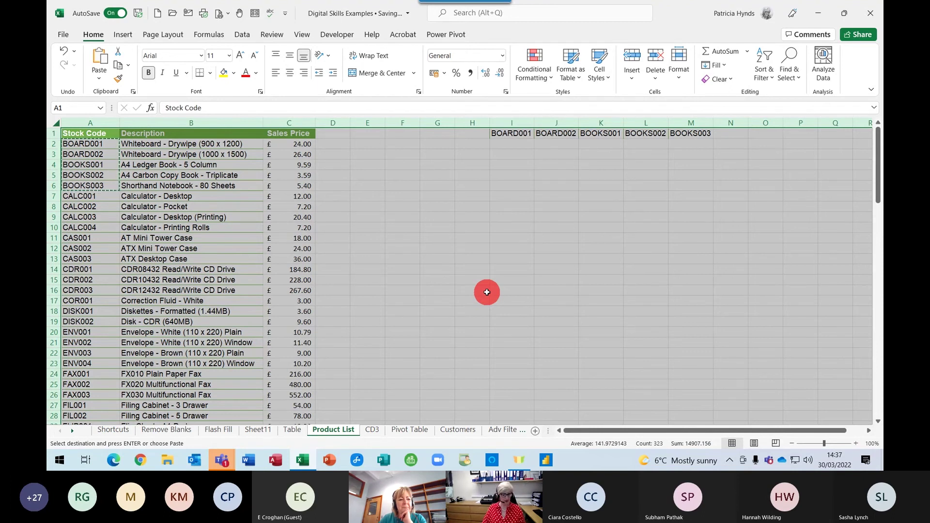
# Open the CD3 sheet and select empty cell G22 beside the training table
pyautogui.click(371, 429)
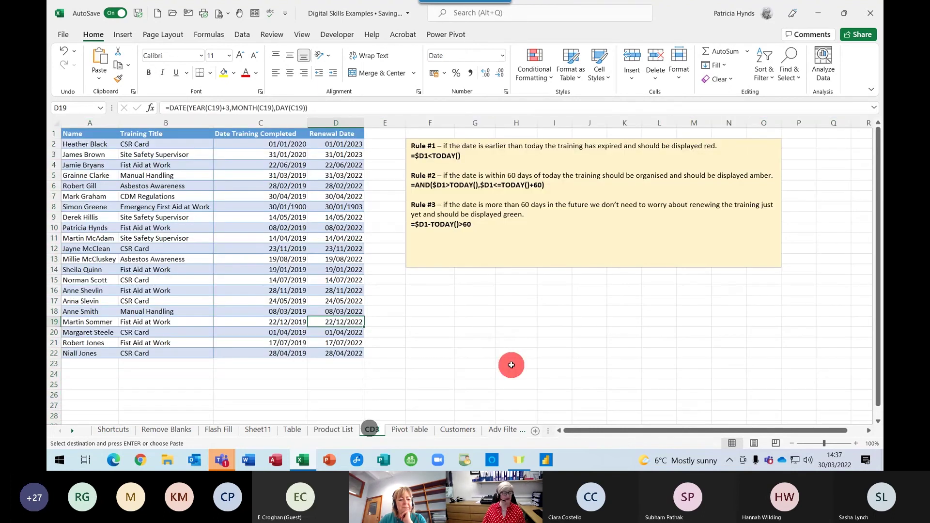
pyautogui.click(487, 352)
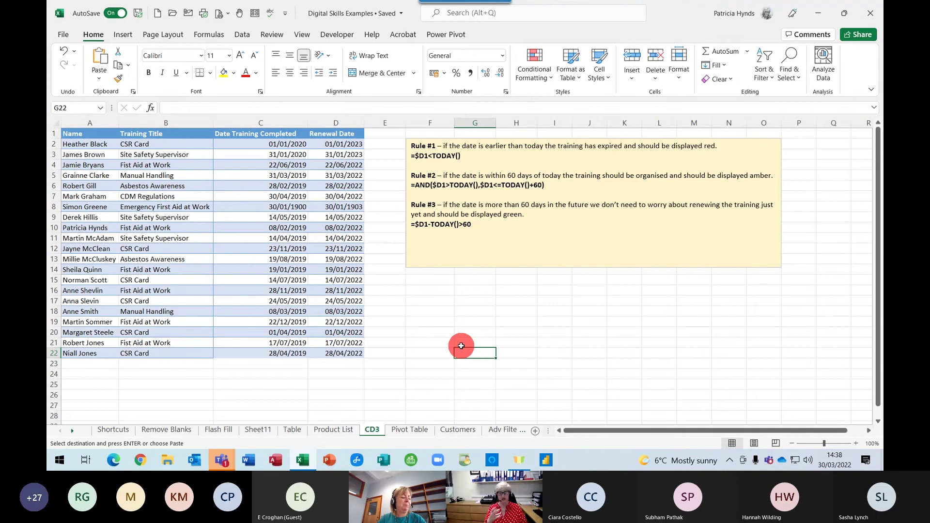
pyautogui.click(280, 182)
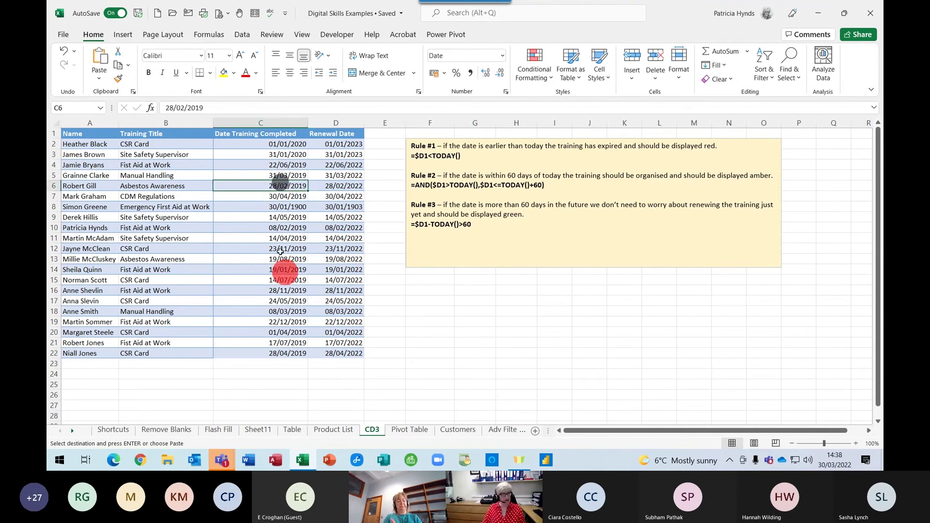
pyautogui.click(223, 72)
pyautogui.click(279, 226)
pyautogui.click(223, 73)
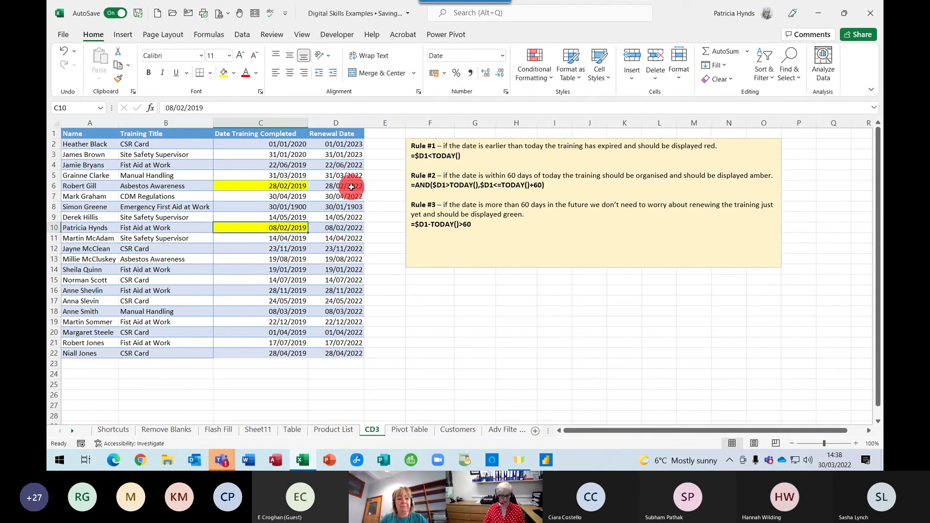
pyautogui.hotkey('ctrl', 'z')
pyautogui.hotkey('ctrl', 'z')
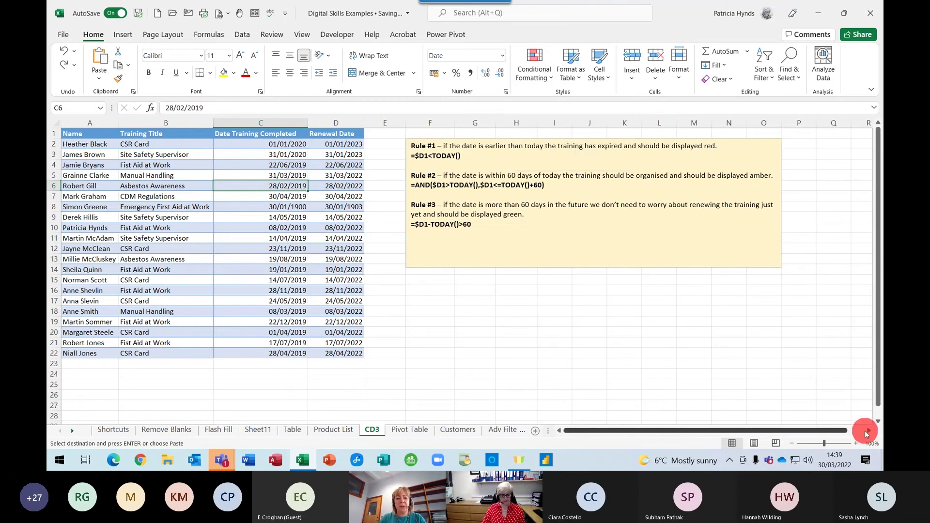
# Enter 1000 and 2000 in S1:S2 and fill the series down to 19000 in S19
pyautogui.click(869, 431)
pyautogui.click(663, 248)
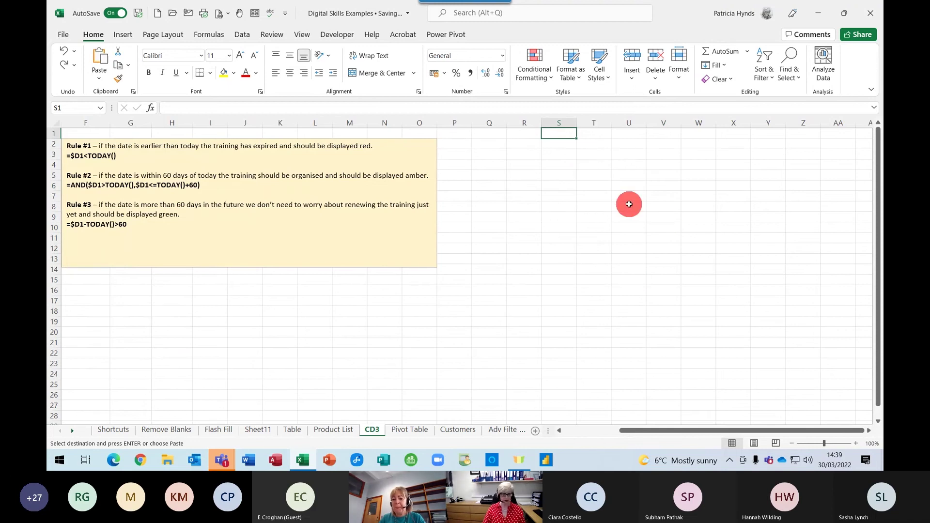
pyautogui.write('1')
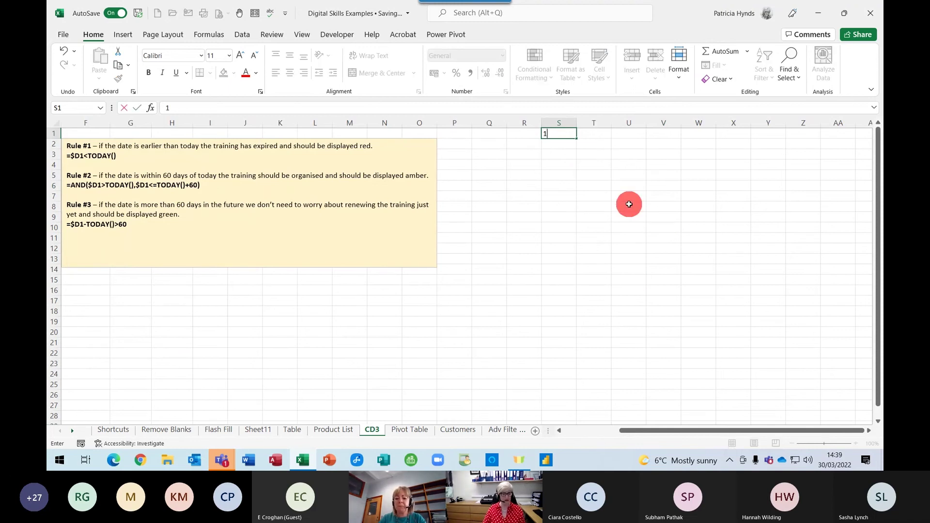
pyautogui.write('000')
pyautogui.press('Return')
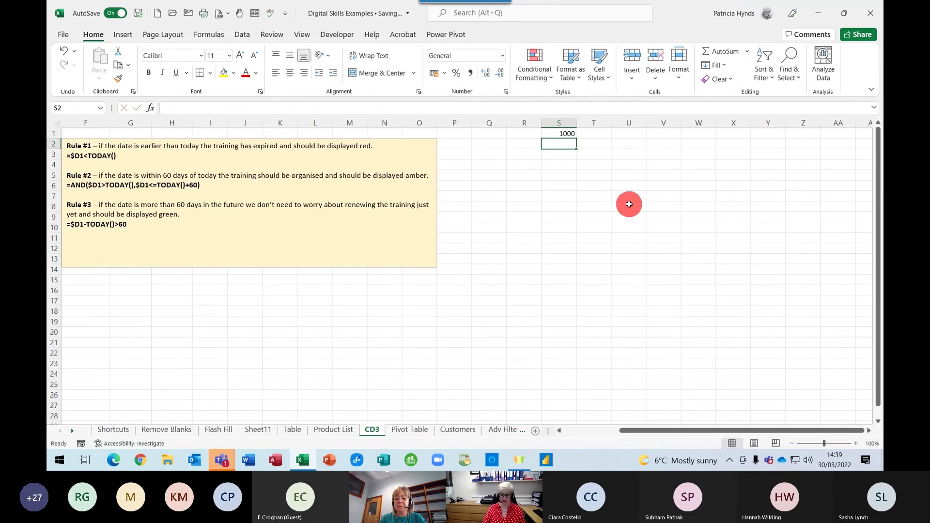
pyautogui.write('2000')
pyautogui.press('Return')
pyautogui.moveTo(550, 132); pyautogui.dragTo(575, 325)
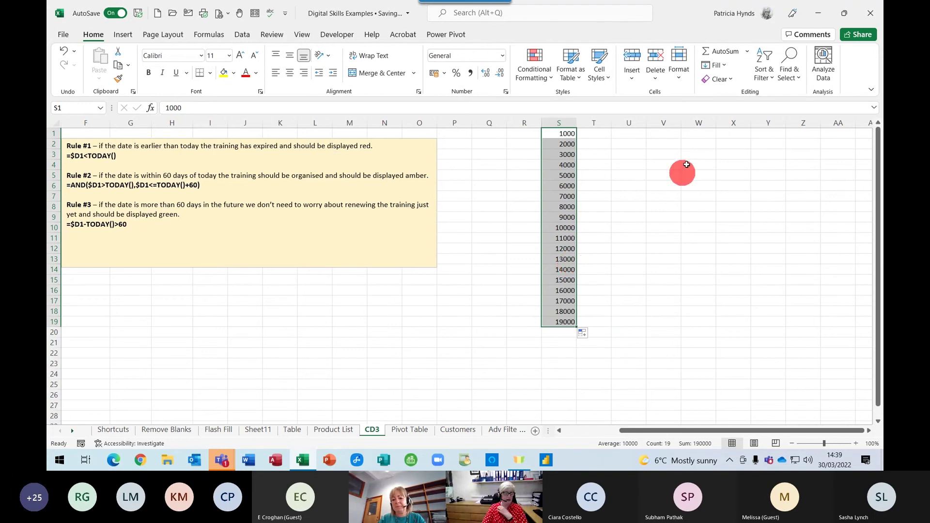
# Enter 20% in cell V1
pyautogui.click(663, 131)
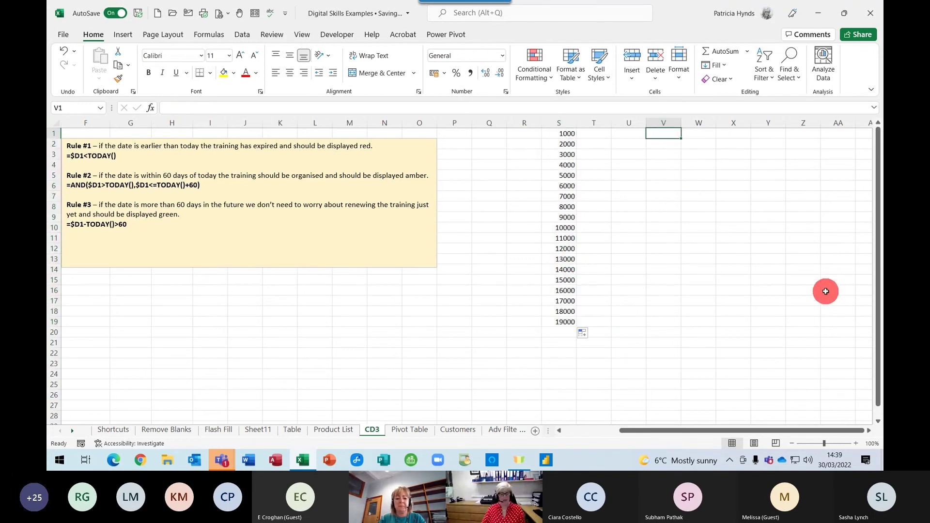
pyautogui.write('20%')
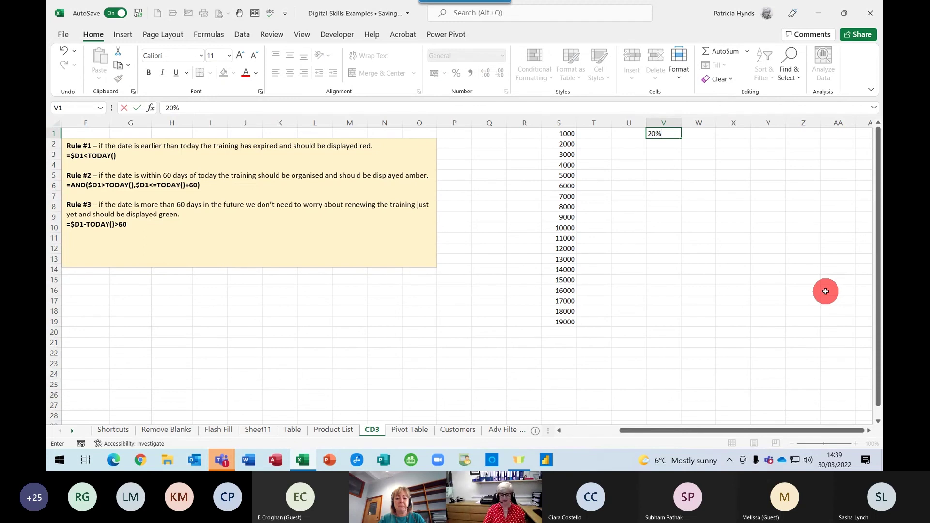
pyautogui.press('Return')
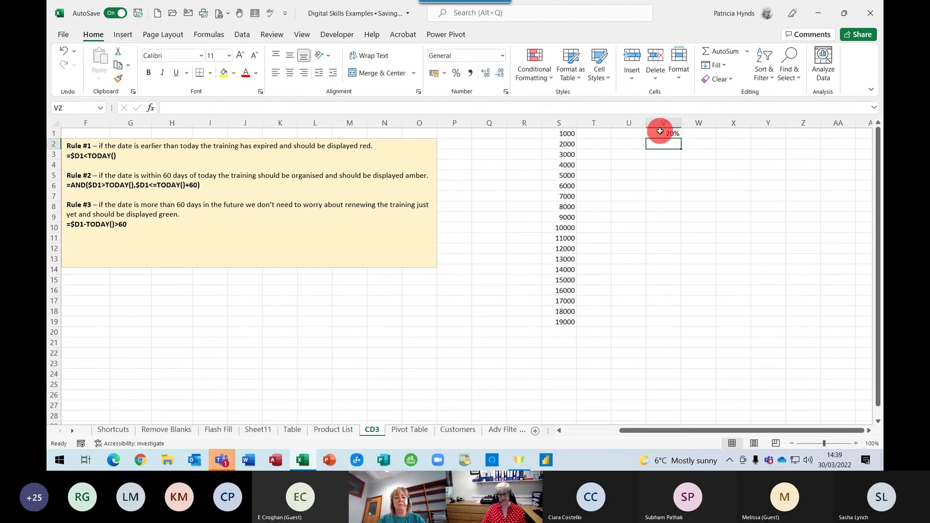
# Put =S1*V1 in T1, showing 200, and fill it down to T19
pyautogui.click(598, 134)
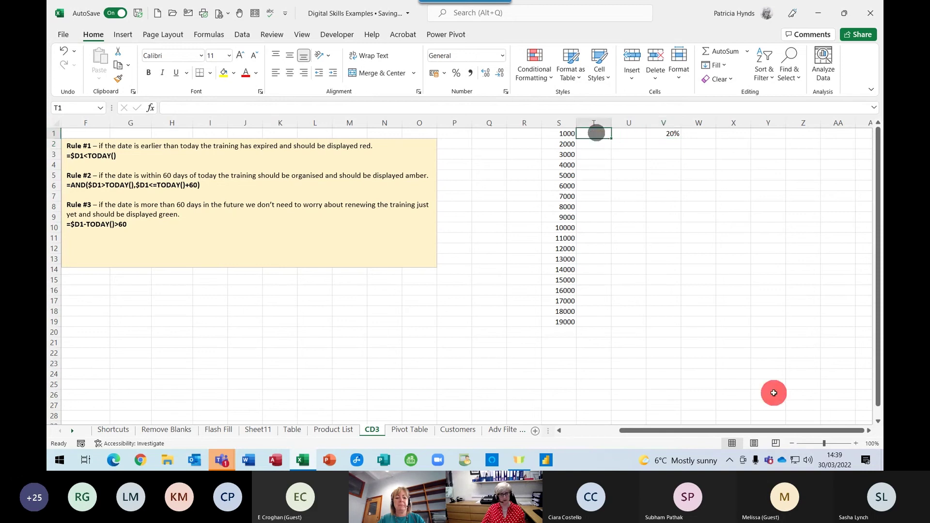
pyautogui.write('=')
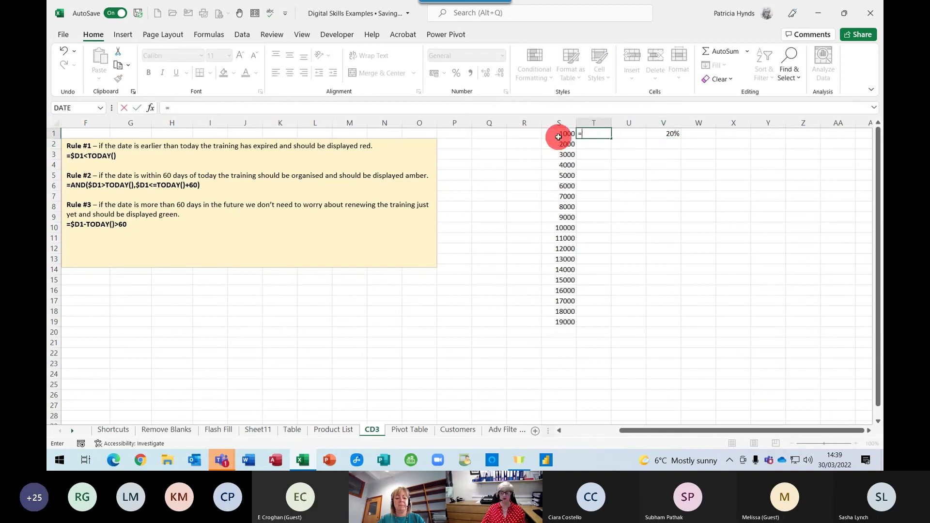
pyautogui.click(559, 134)
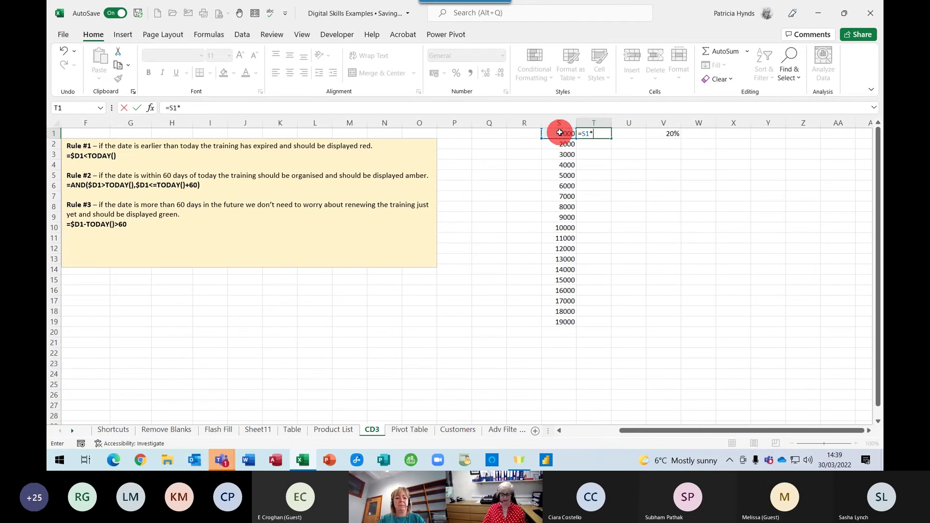
pyautogui.click(672, 134)
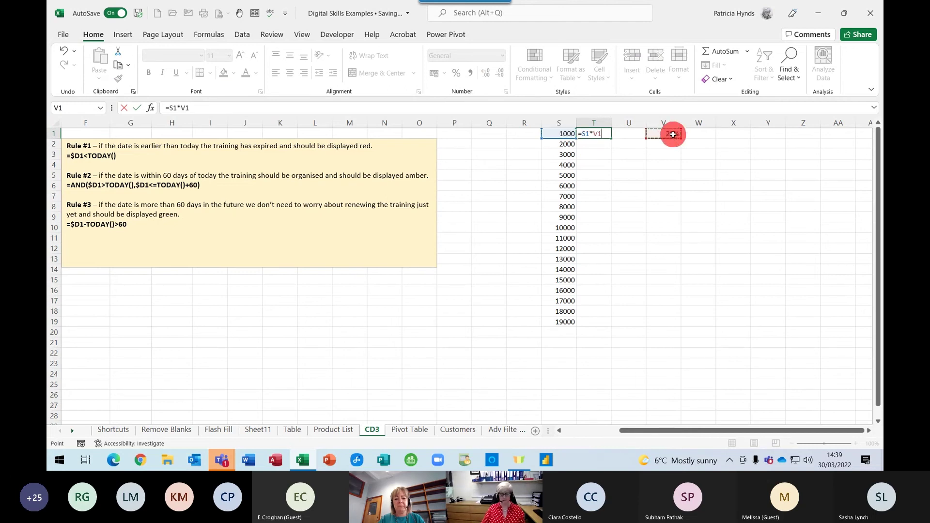
pyautogui.press('Return')
pyautogui.click(590, 134)
pyautogui.doubleClick(610, 139)
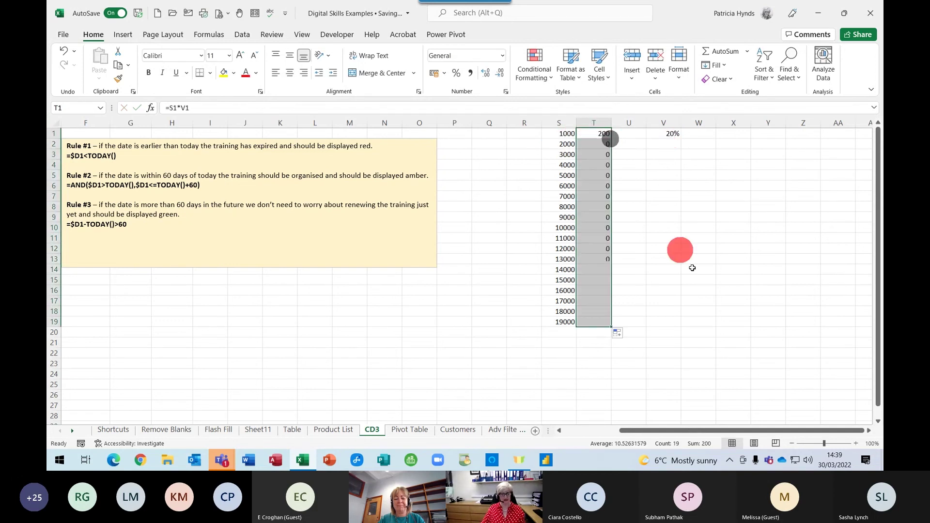
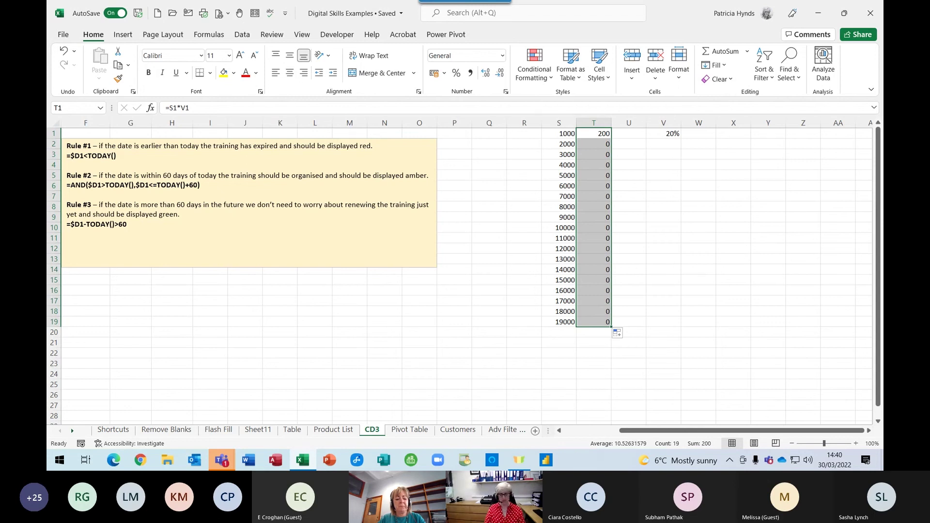
# Inspect the column T formulas in formula view, then return to calculated results
pyautogui.hotkey('ctrl', '`')
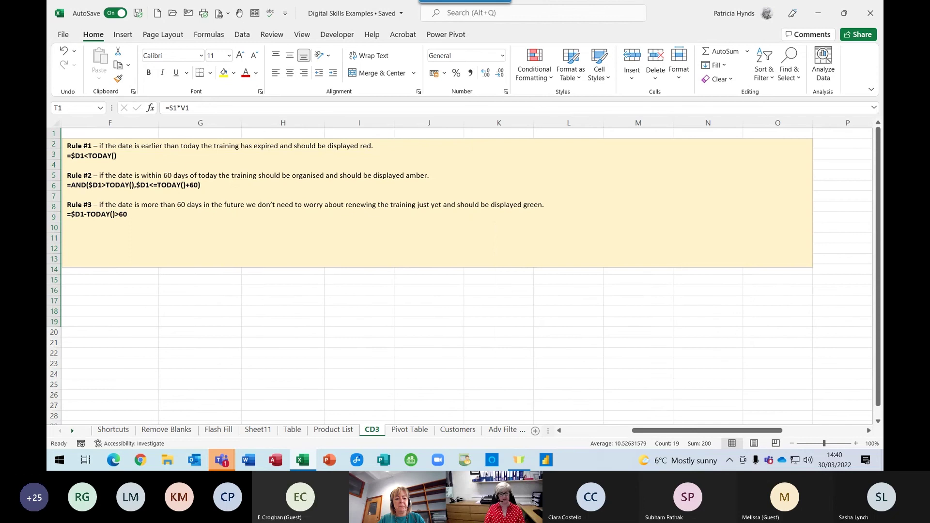
pyautogui.click(691, 428)
pyautogui.moveTo(706, 429); pyautogui.dragTo(788, 429)
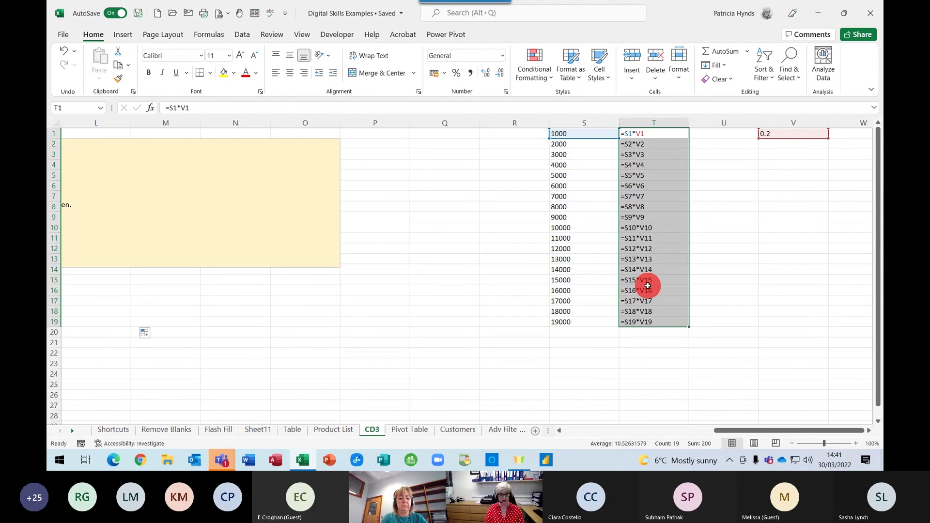
pyautogui.hotkey('ctrl', '`')
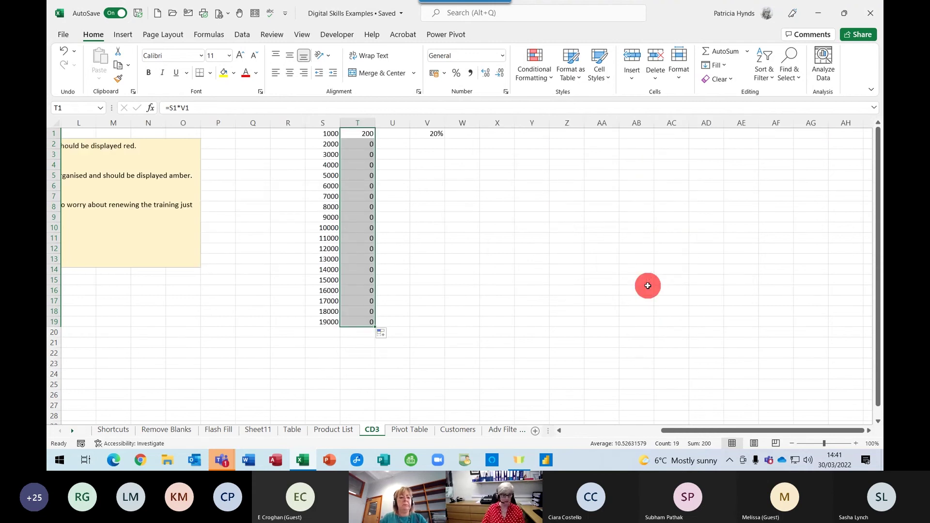
pyautogui.moveTo(685, 432); pyautogui.dragTo(626, 430)
# Rewrite T1 as =S1*$V$1 and fill it down to T19
pyautogui.click(700, 134)
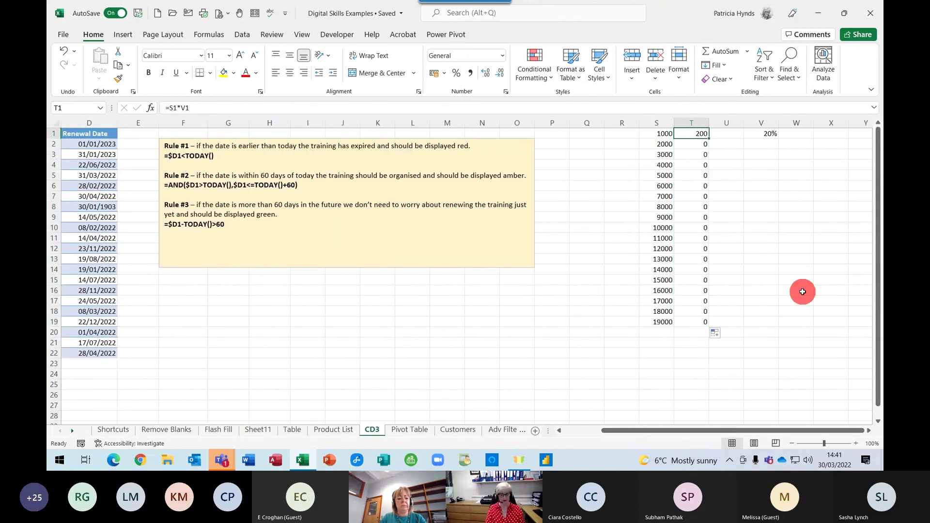
pyautogui.write('=')
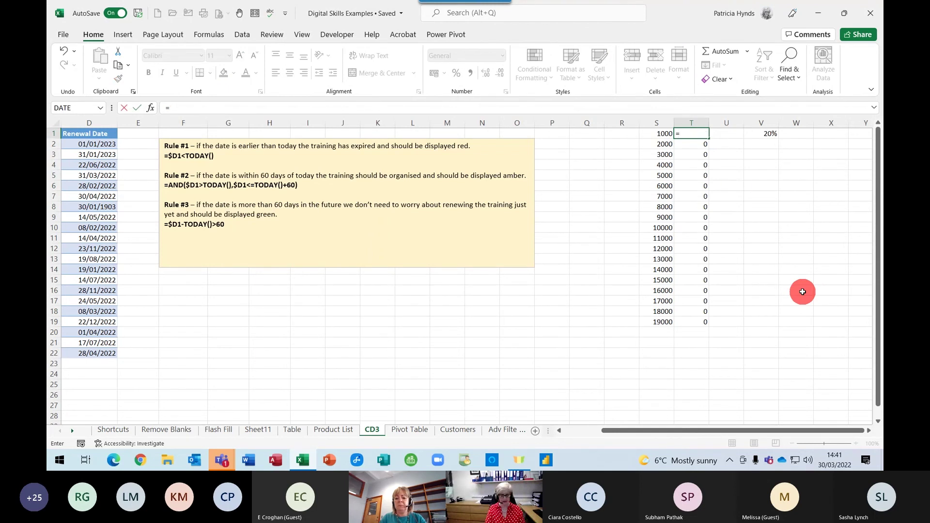
pyautogui.click(650, 134)
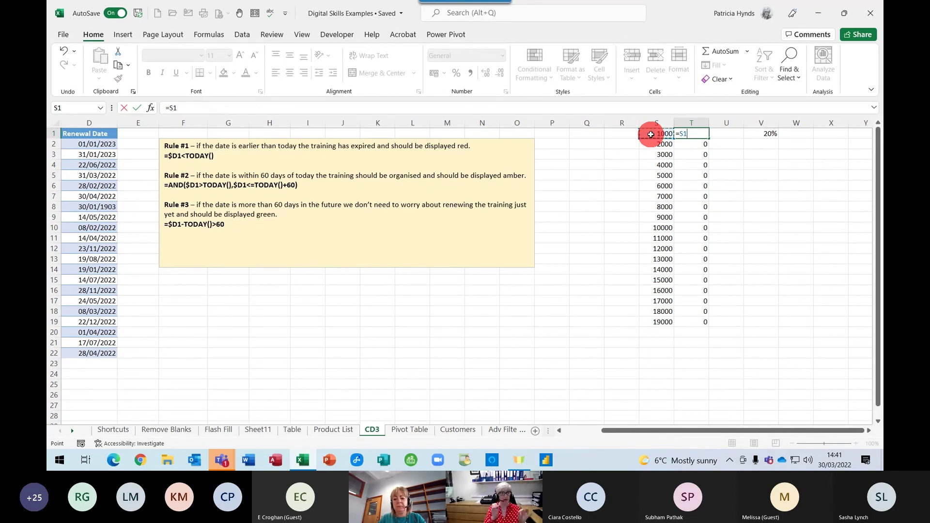
pyautogui.write('*')
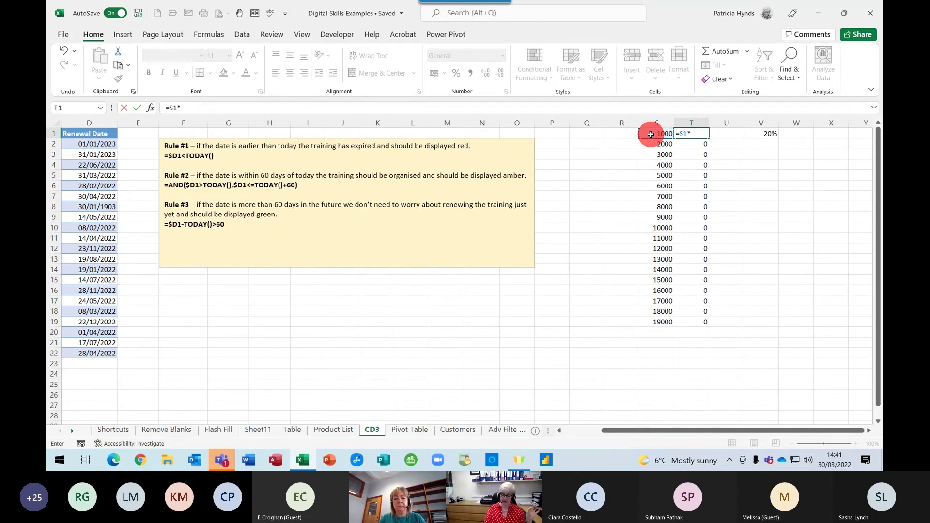
pyautogui.click(759, 131)
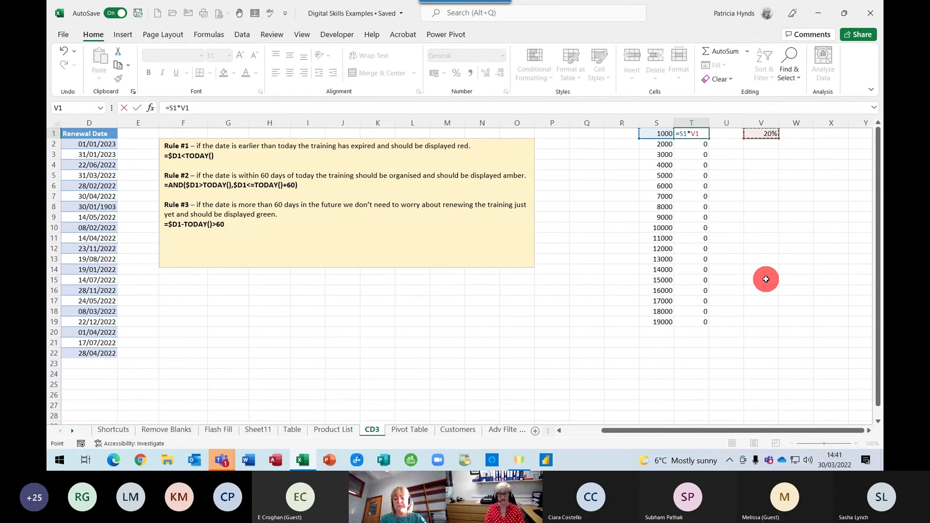
pyautogui.press('F4')
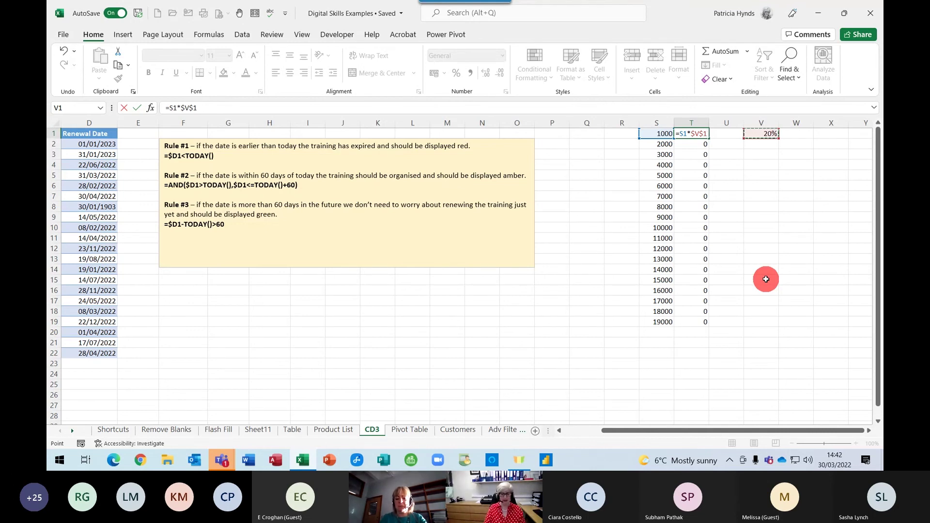
pyautogui.press('Return')
pyautogui.click(700, 133)
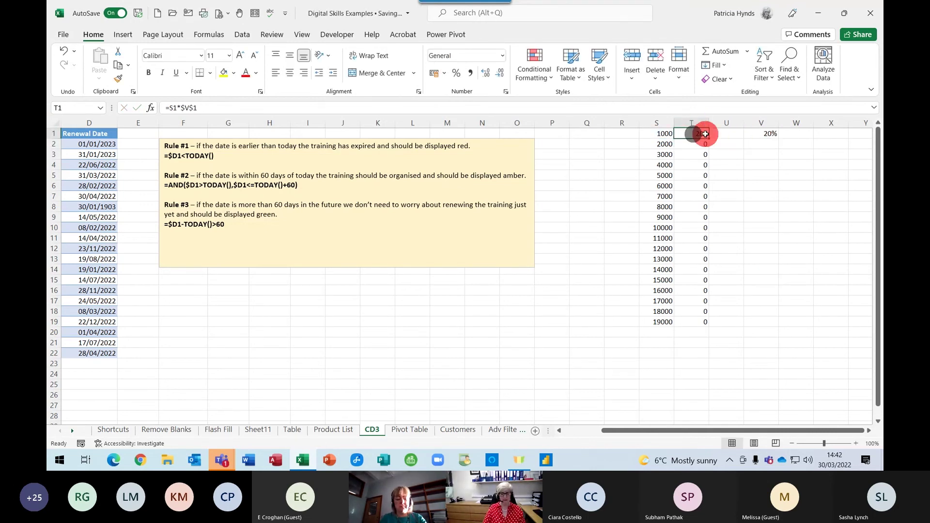
pyautogui.doubleClick(708, 139)
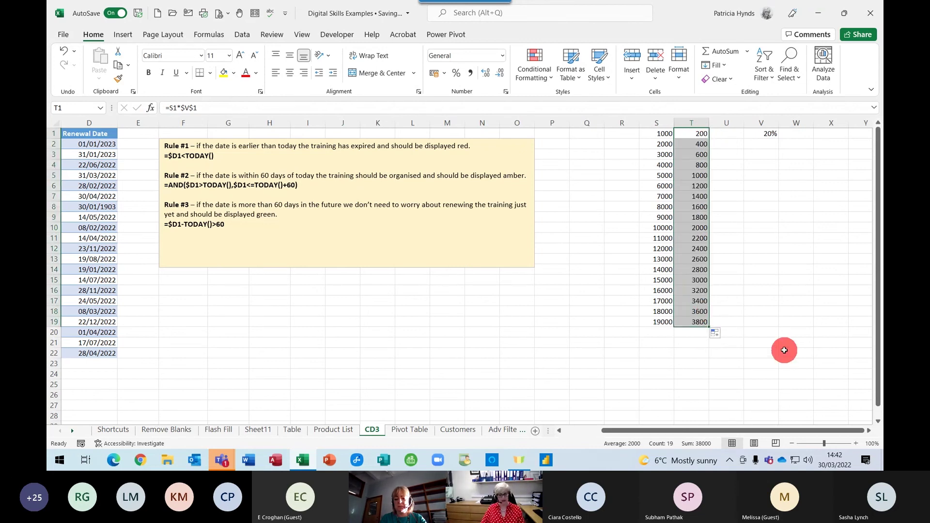
# Verify in formula view that column T references $V$1 throughout, then show results again
pyautogui.hotkey('ctrl', '`')
pyautogui.click(869, 430)
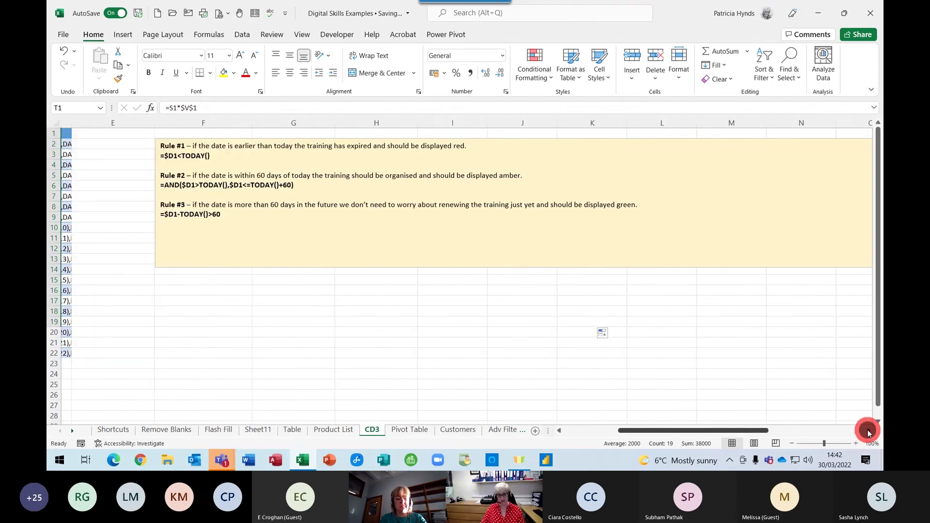
pyautogui.click(868, 430)
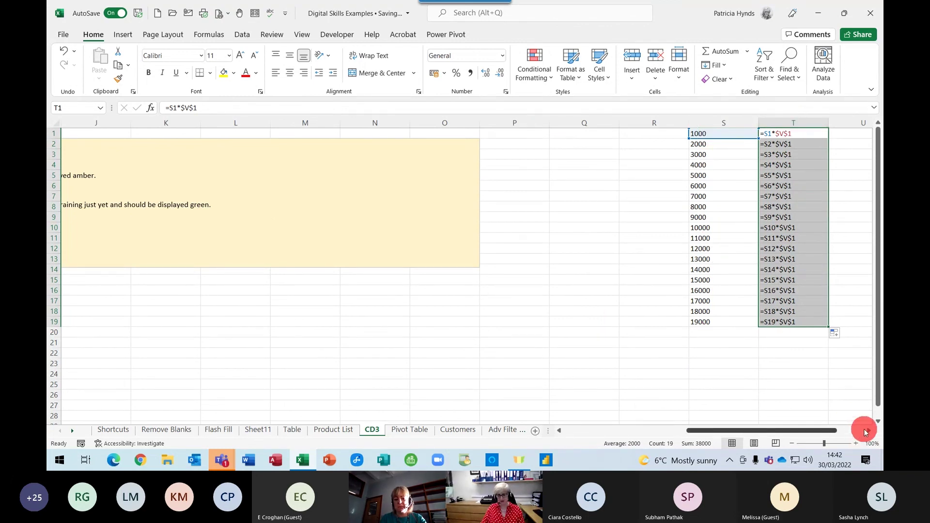
pyautogui.click(868, 430)
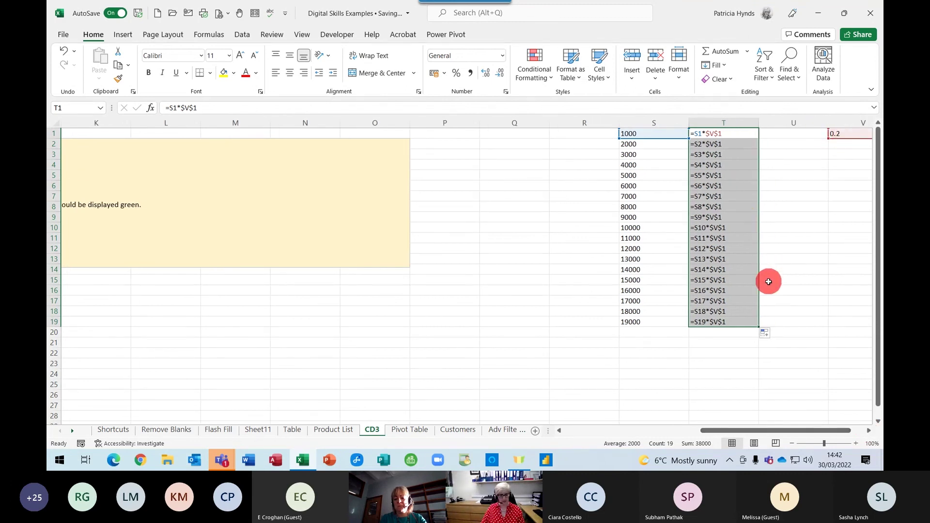
pyautogui.hotkey('ctrl', '`')
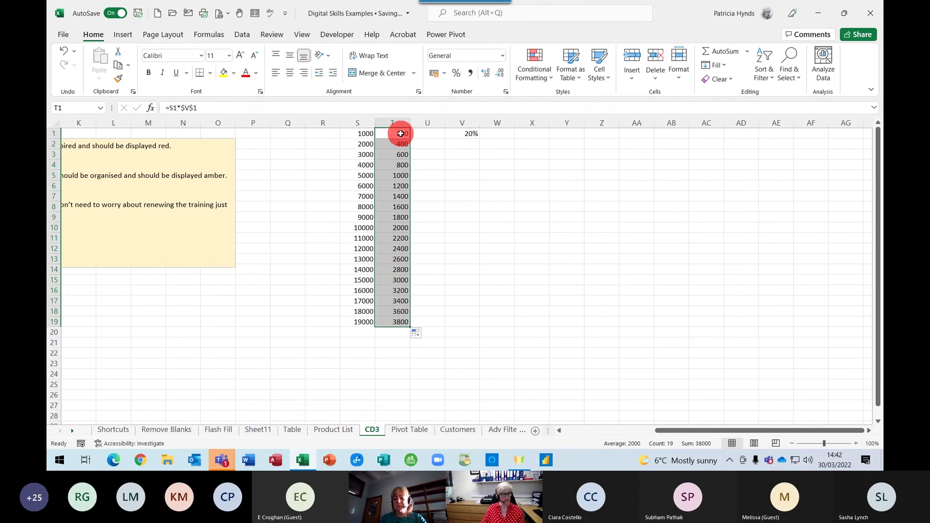
pyautogui.click(401, 133)
pyautogui.write('=')
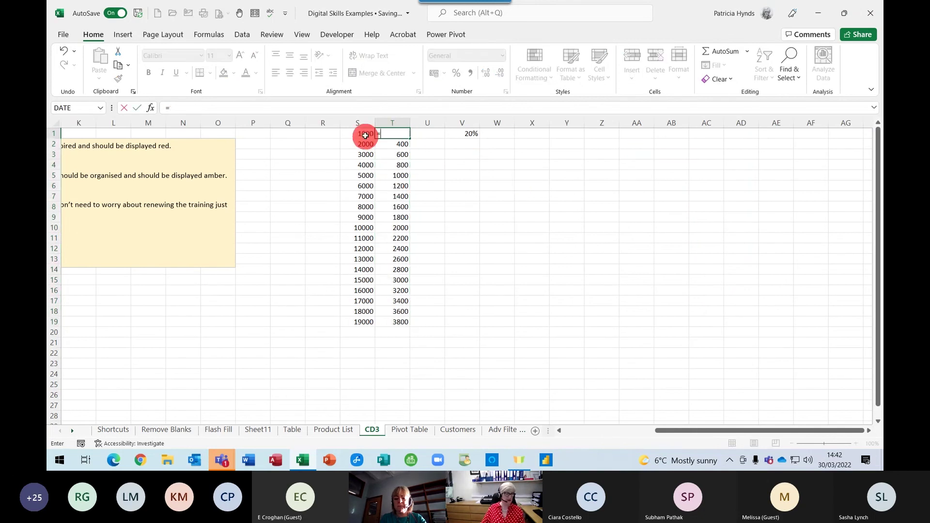
pyautogui.click(365, 133)
pyautogui.write('*')
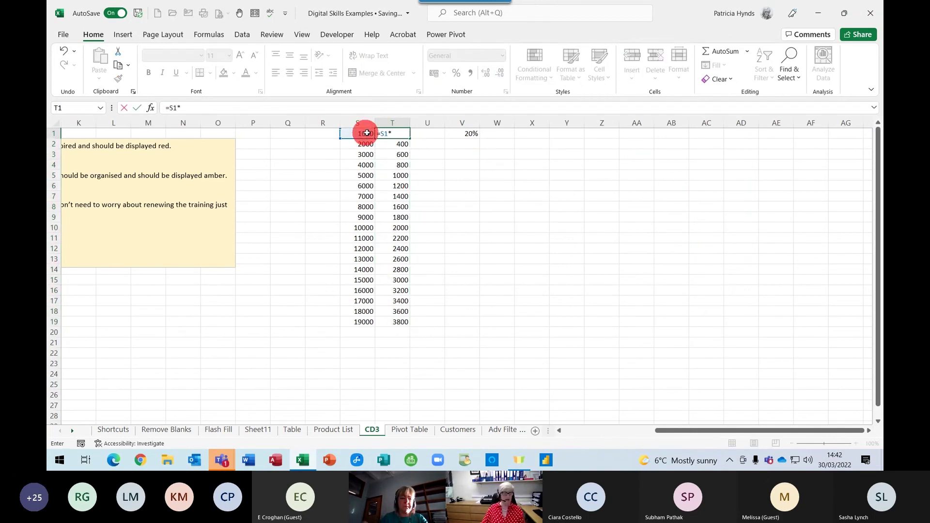
pyautogui.click(457, 133)
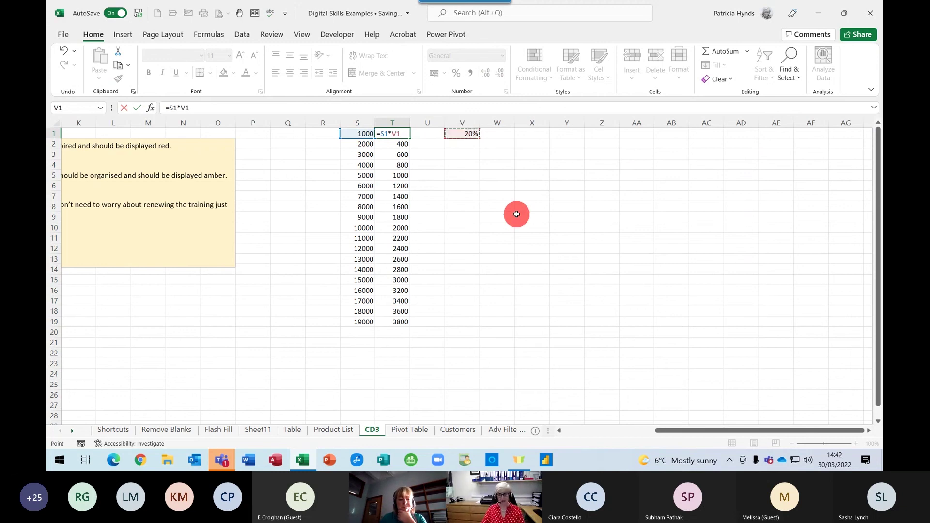
pyautogui.press('F4')
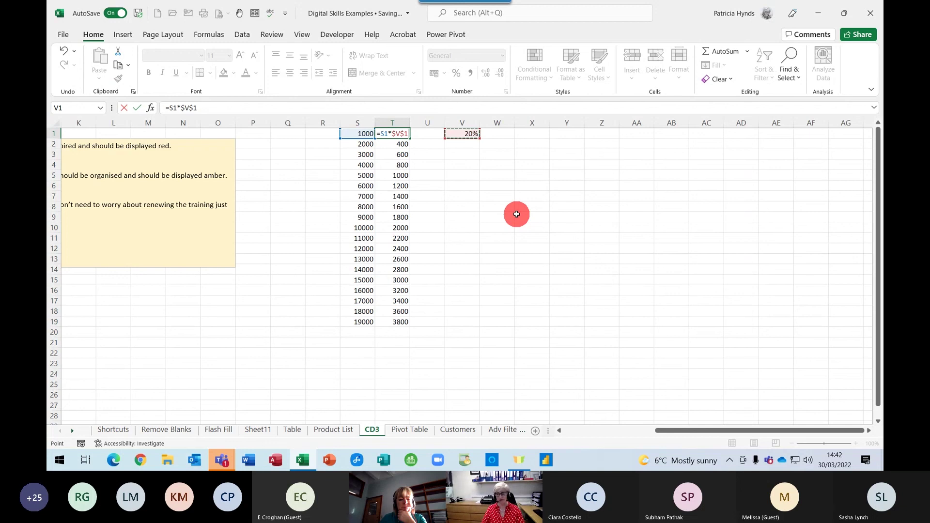
pyautogui.press('F4')
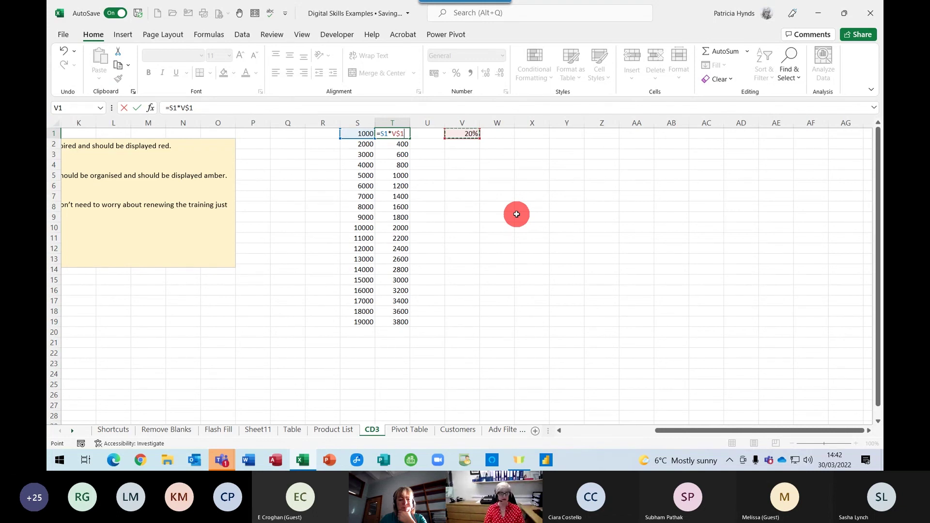
pyautogui.press('F4')
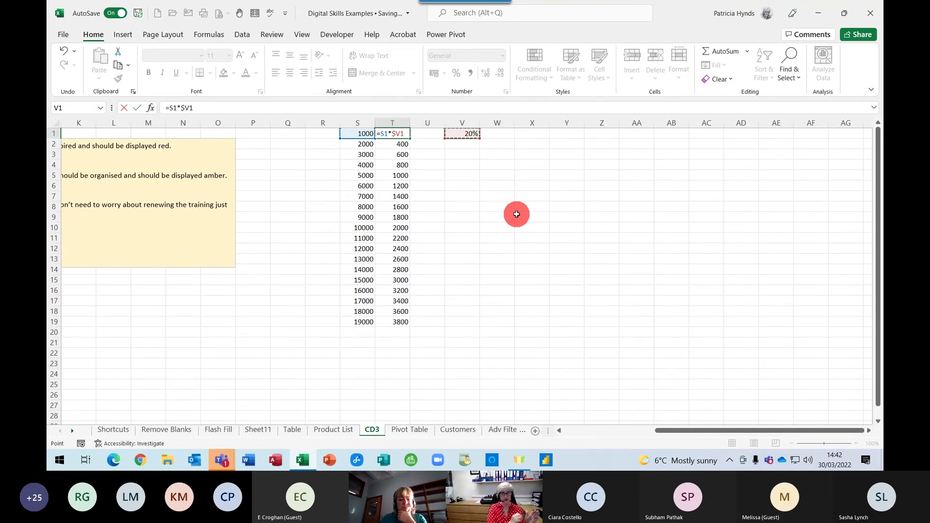
pyautogui.press('F4')
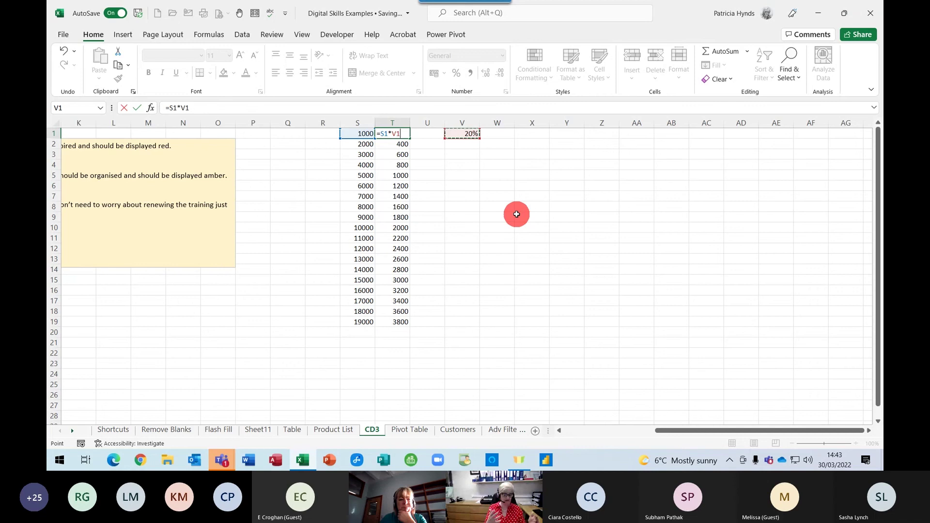
pyautogui.press('F4')
pyautogui.hotkey('ctrl', 'Return')
pyautogui.moveTo(660, 428); pyautogui.dragTo(577, 431)
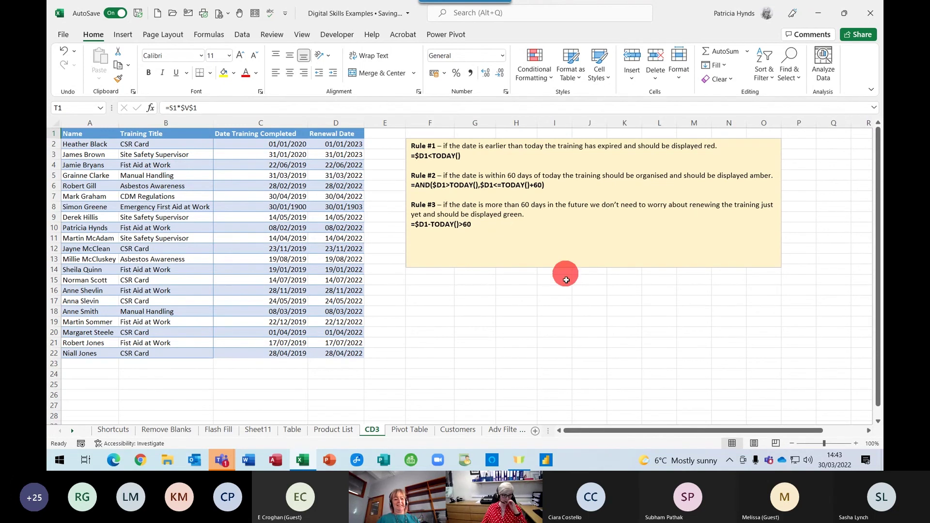
pyautogui.click(518, 311)
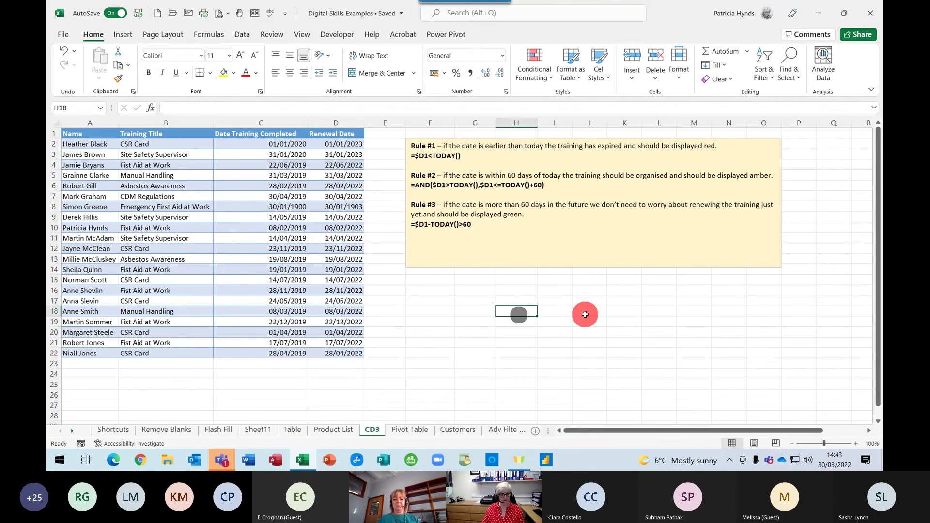
pyautogui.write('=to')
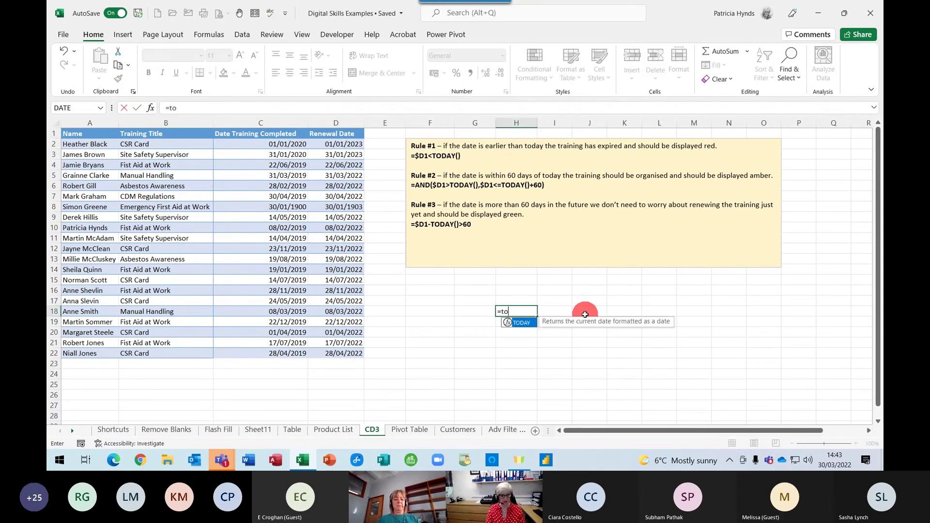
pyautogui.write('day()')
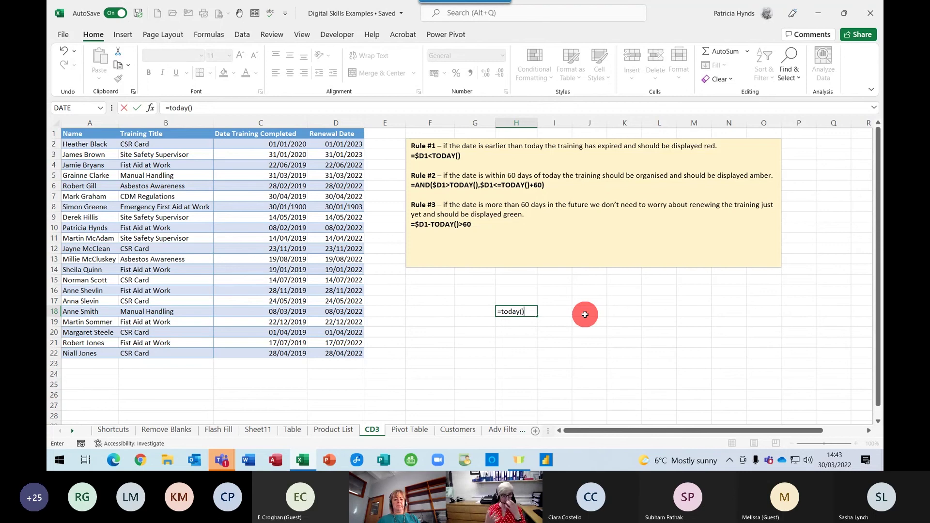
pyautogui.press('Return')
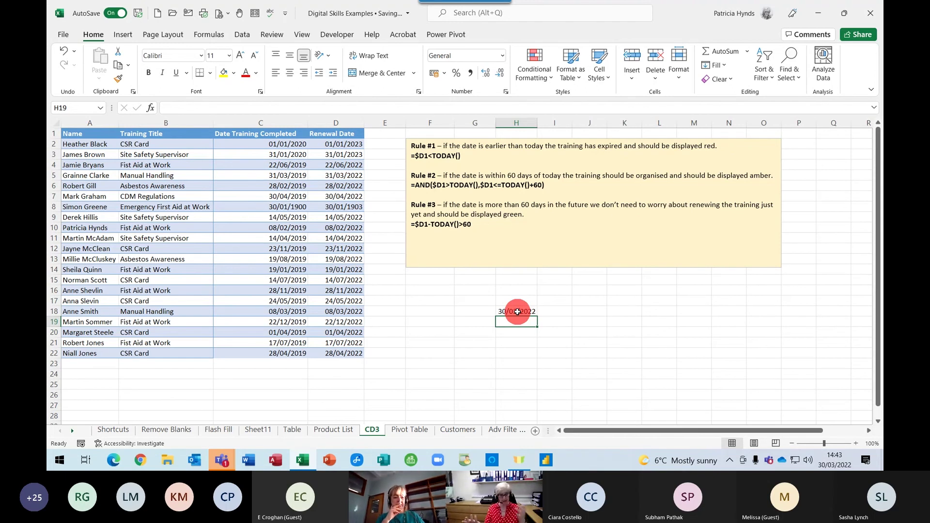
pyautogui.click(518, 312)
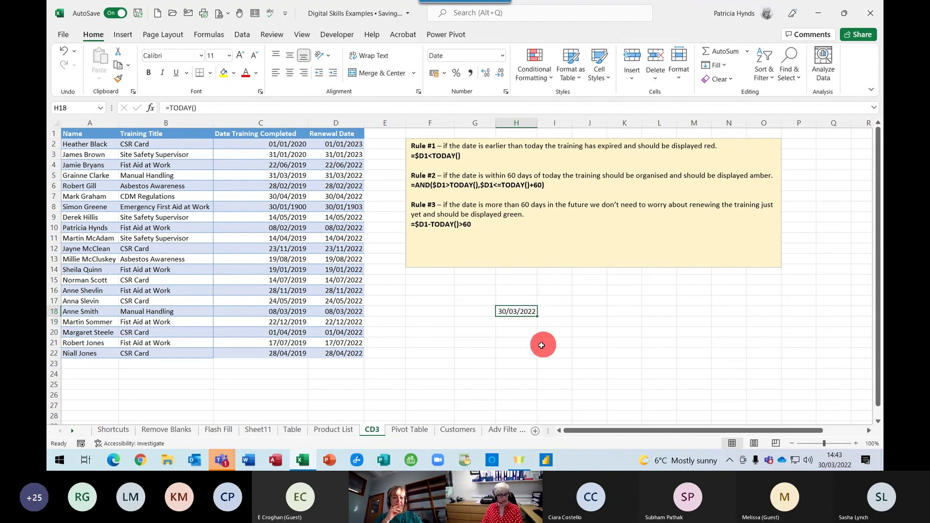
pyautogui.press('Delete')
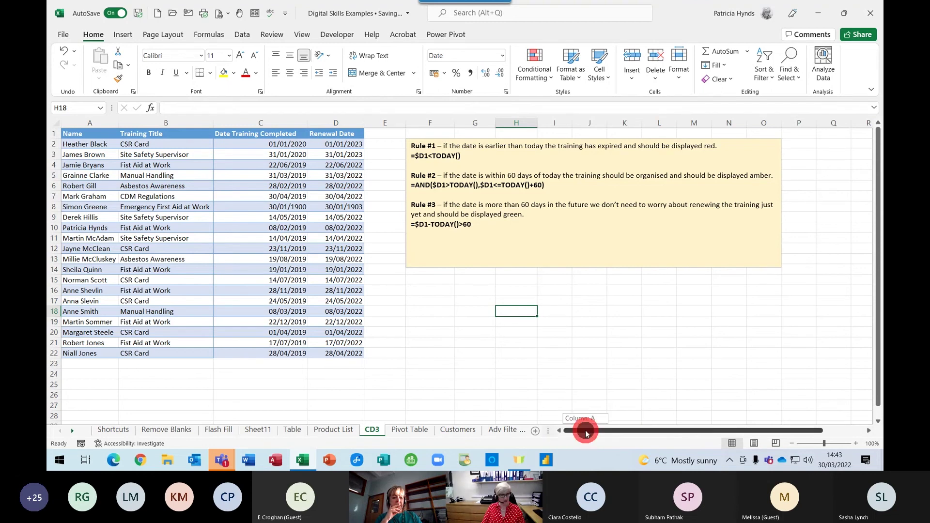
# Select the whole training table A1:D22
pyautogui.click(172, 154)
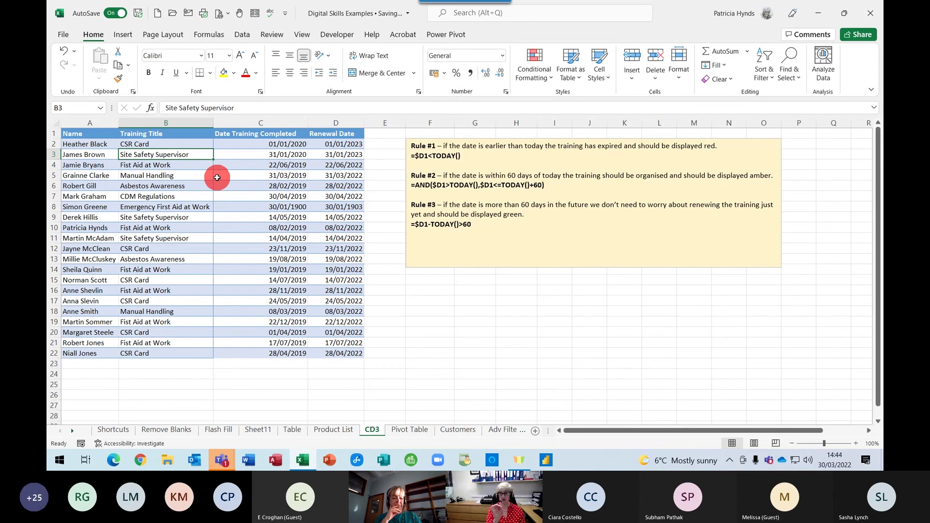
pyautogui.click(202, 185)
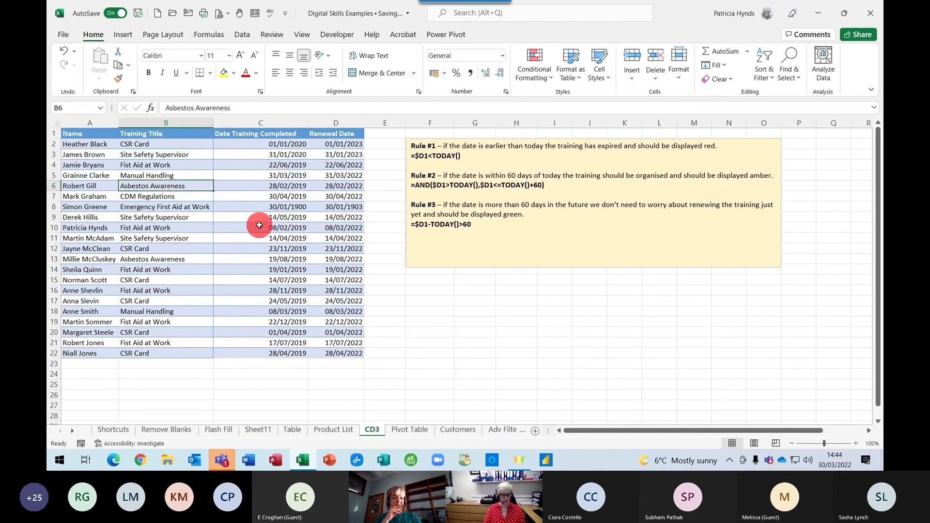
pyautogui.hotkey('ctrl', 'a')
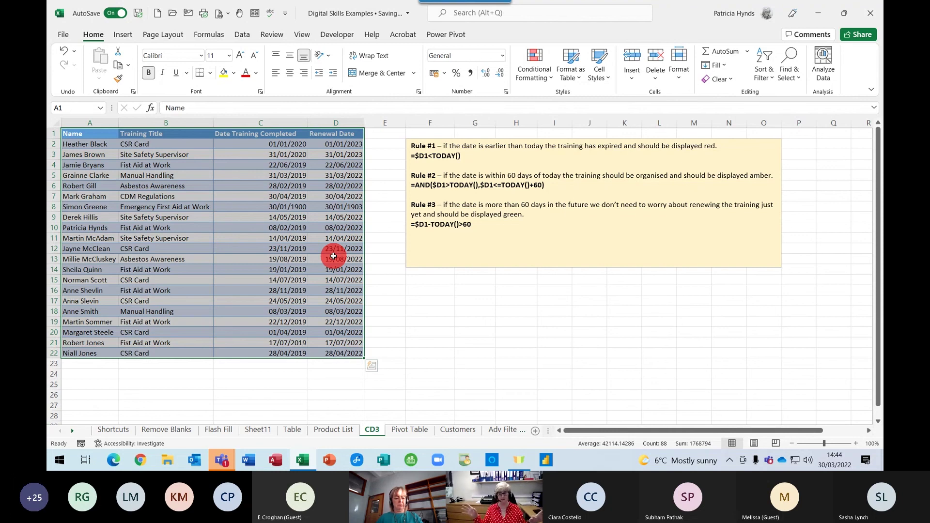
# Add a conditional formatting rule =$D1<TODAY() with red fill to the table
pyautogui.click(541, 70)
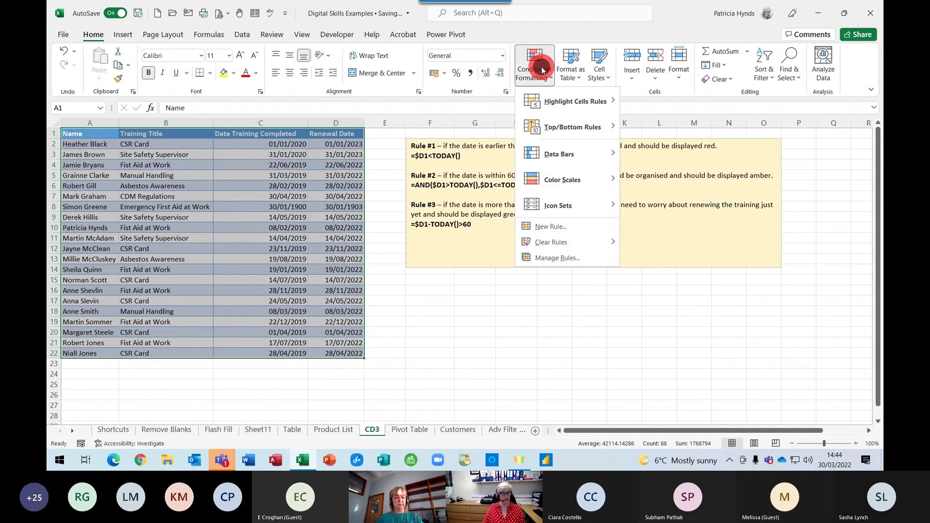
pyautogui.click(557, 227)
pyautogui.click(518, 190)
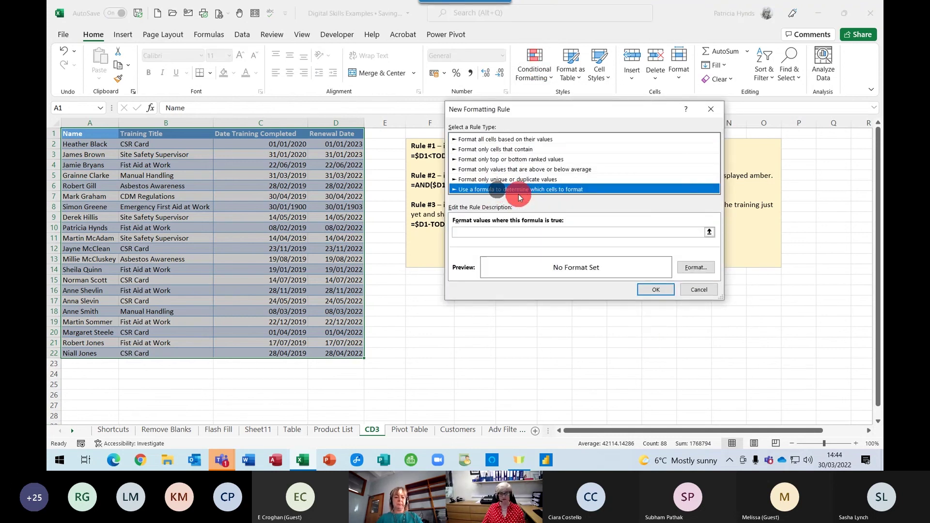
pyautogui.moveTo(603, 112); pyautogui.dragTo(681, 214)
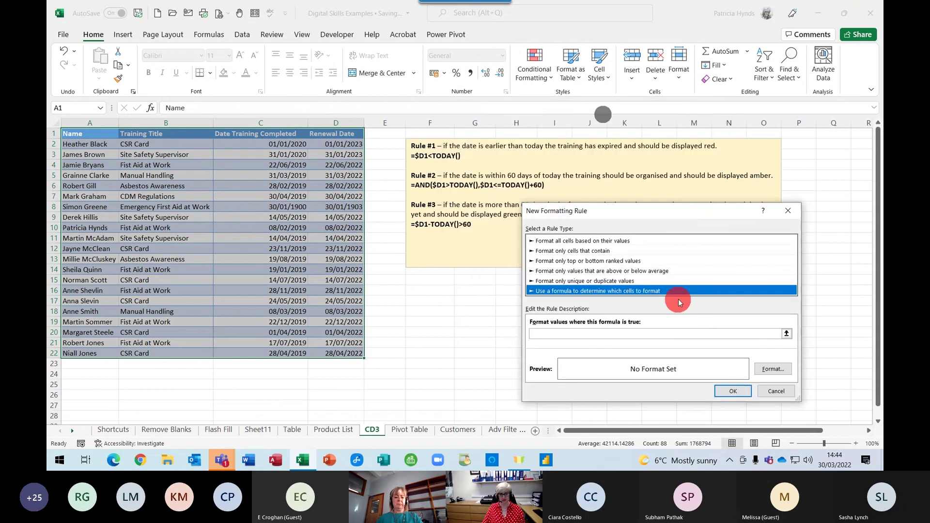
pyautogui.click(544, 334)
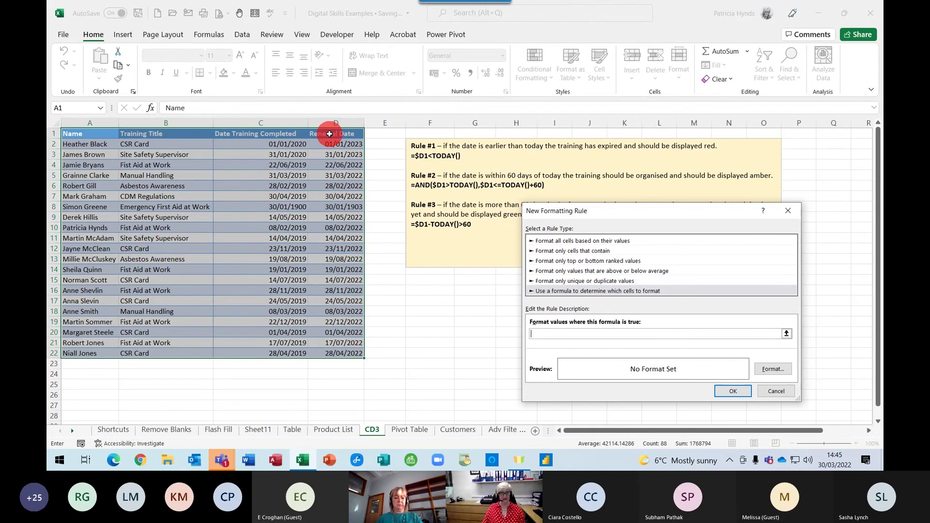
pyautogui.click(330, 134)
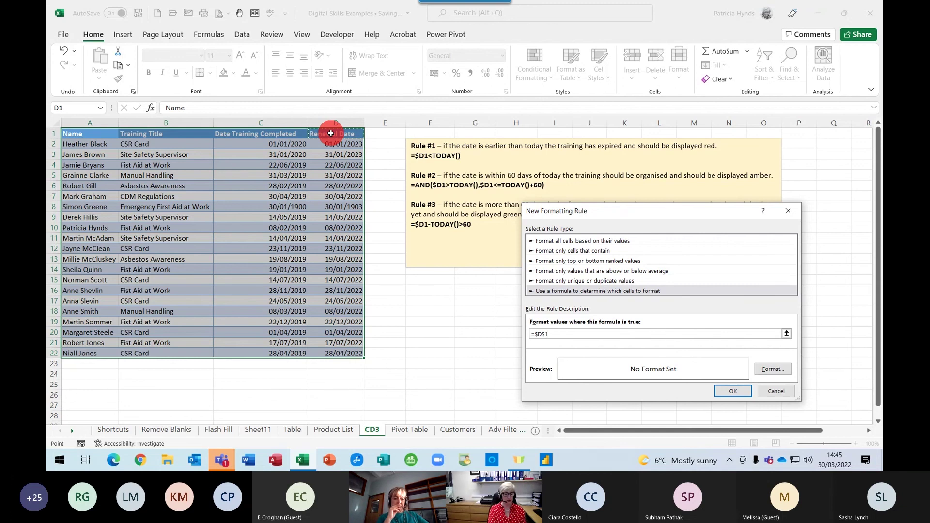
pyautogui.press('F4')
pyautogui.press('F4')
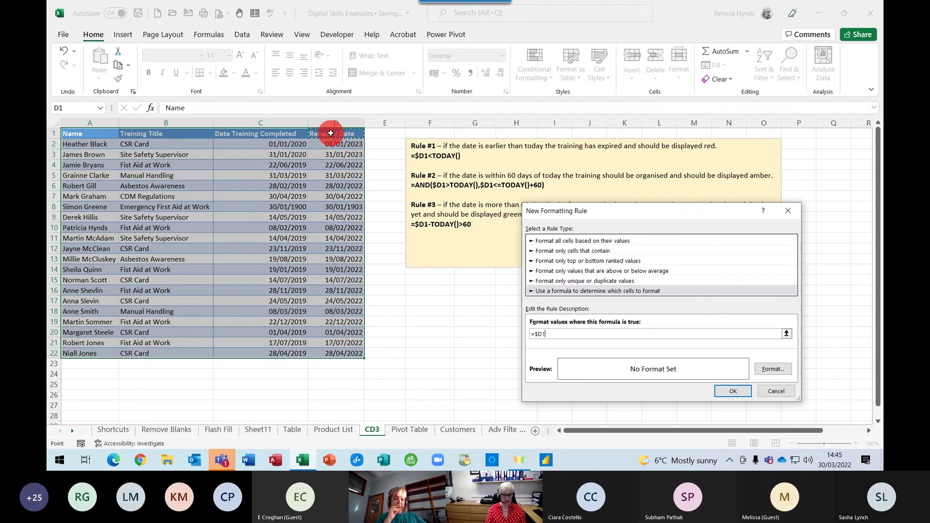
pyautogui.write('<')
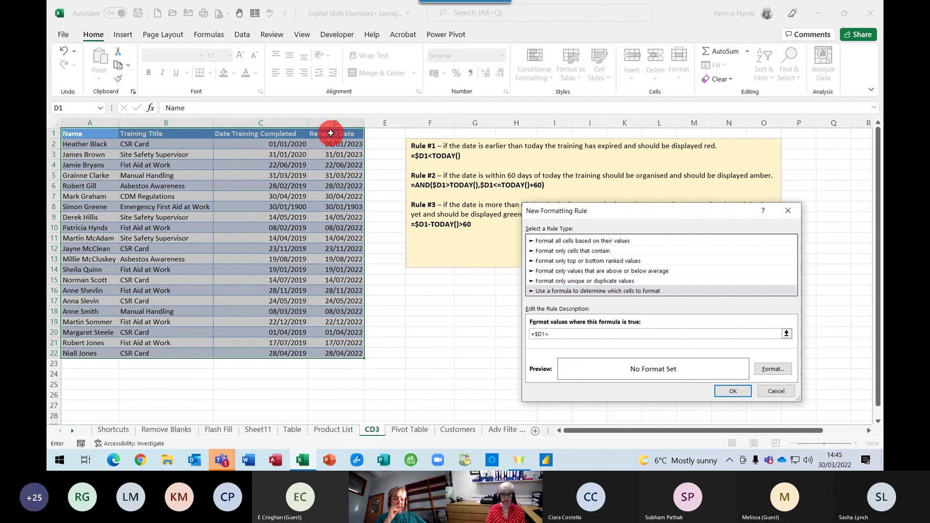
pyautogui.write('today()')
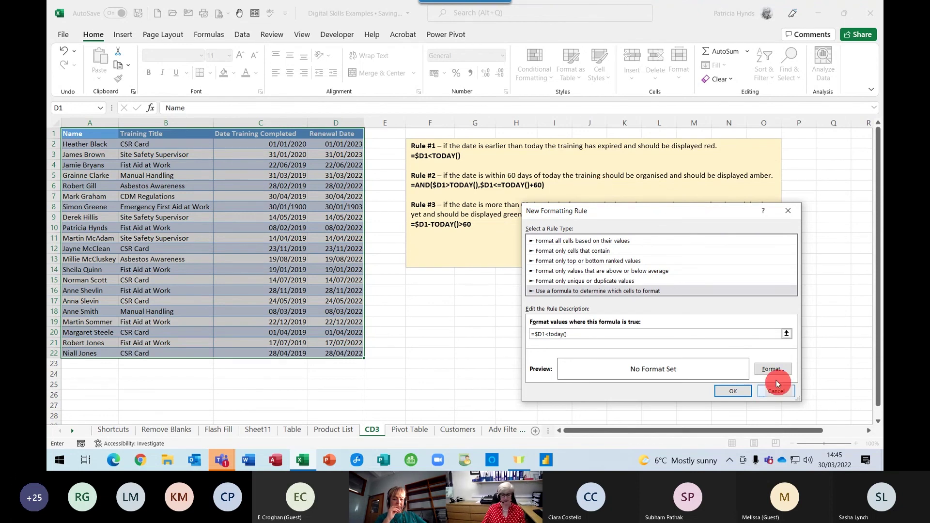
pyautogui.click(772, 369)
pyautogui.click(564, 73)
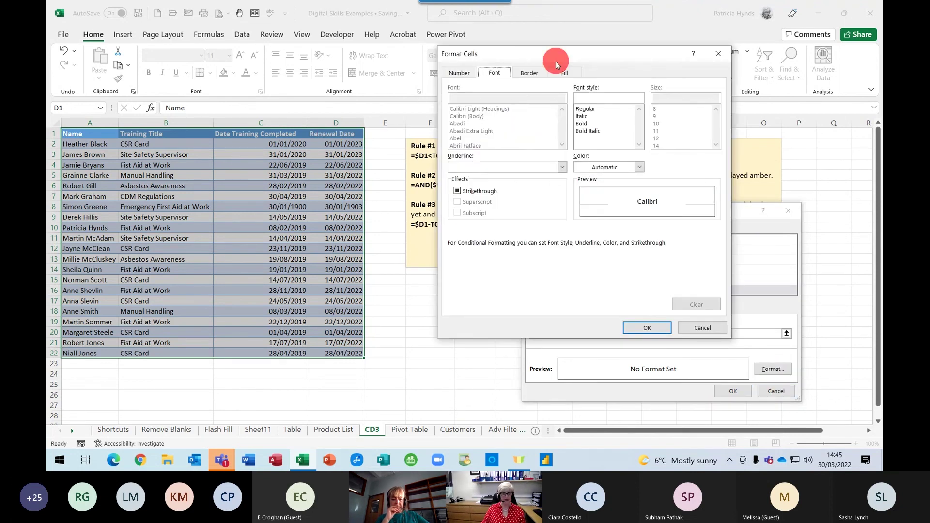
pyautogui.click(469, 176)
pyautogui.click(648, 327)
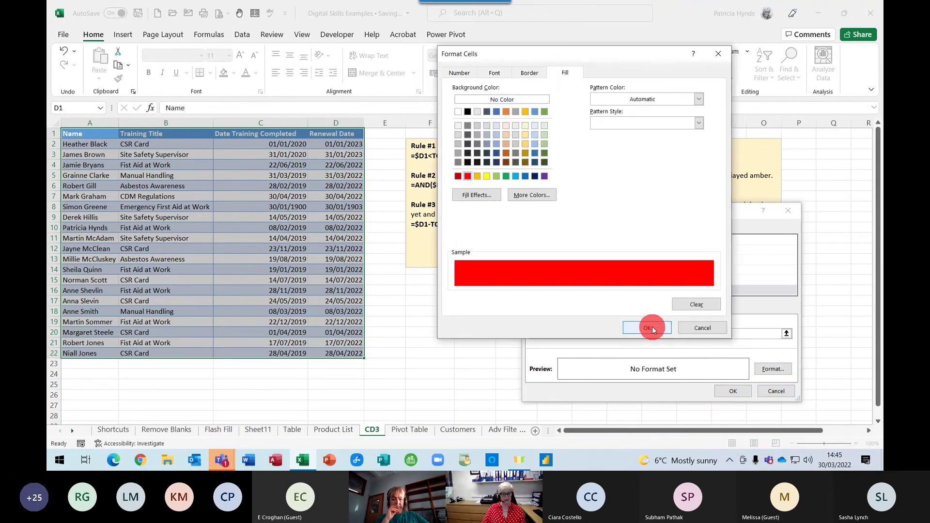
pyautogui.click(730, 397)
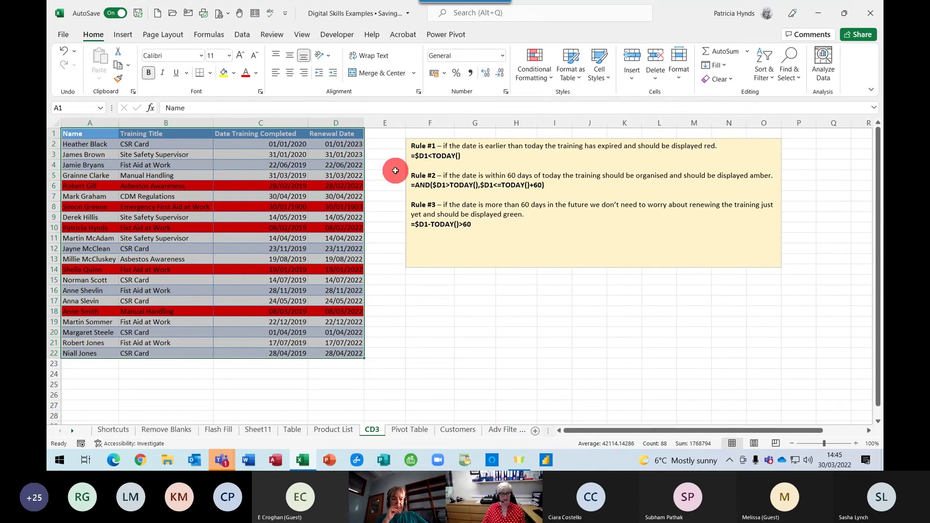
# Start a new formula rule =AND($D1>TODAY(),$D1<=TODAY()+60)
pyautogui.click(535, 70)
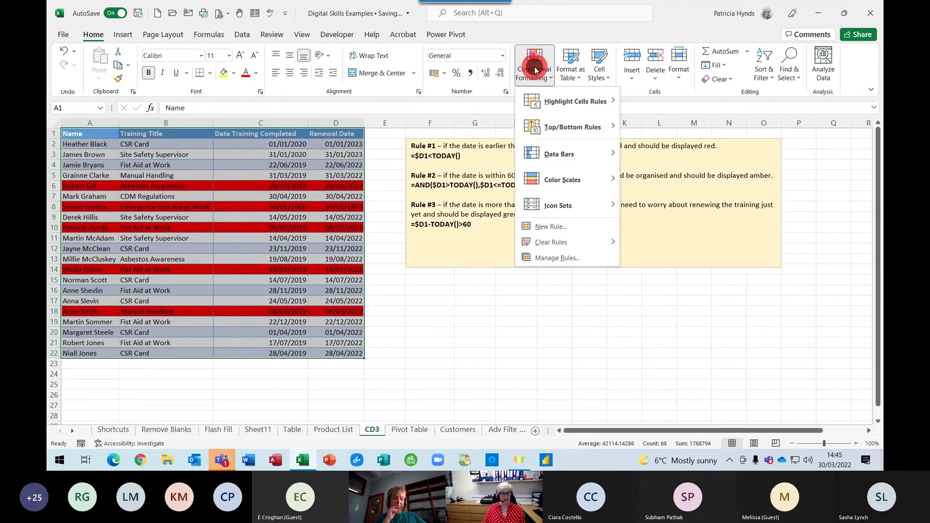
pyautogui.click(531, 231)
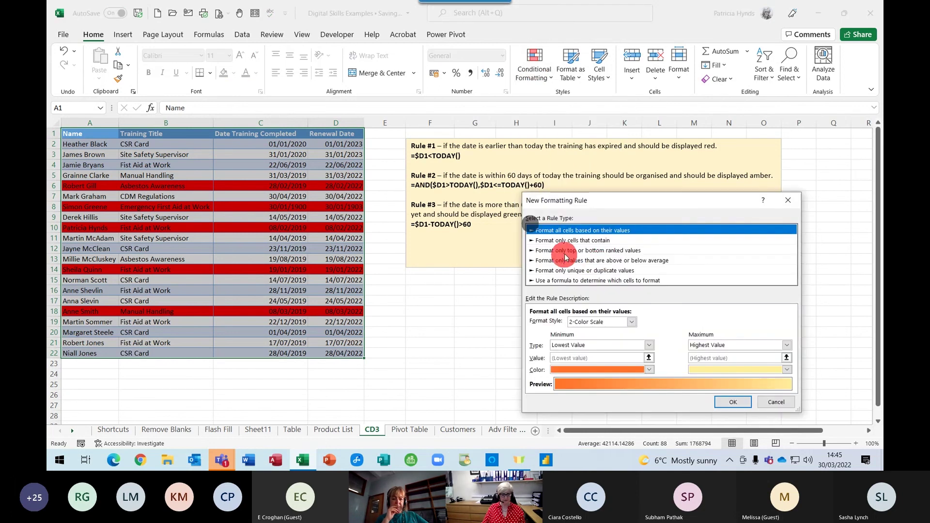
pyautogui.click(557, 280)
pyautogui.click(575, 325)
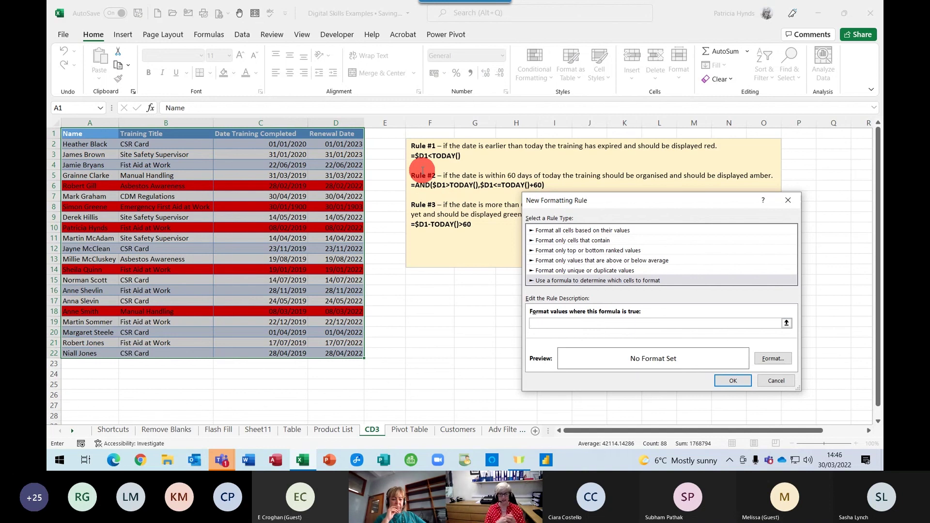
pyautogui.write('=AND(')
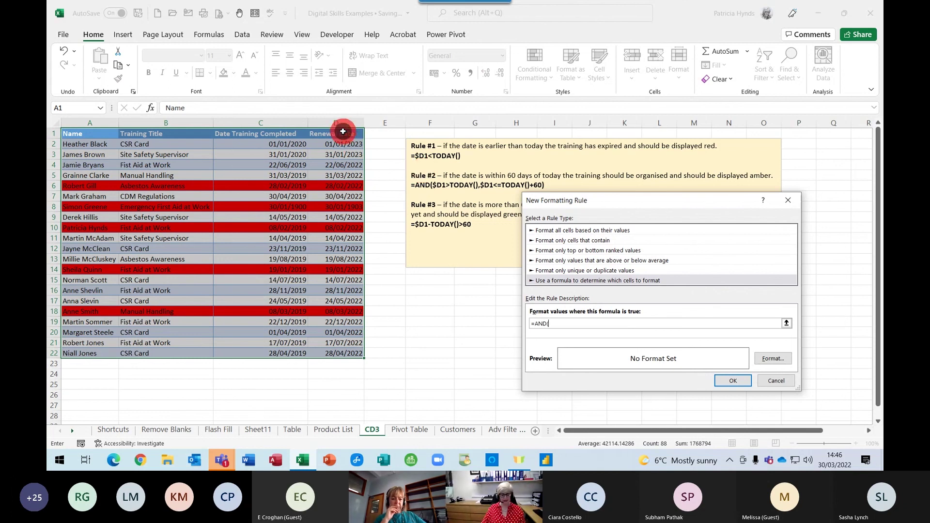
pyautogui.click(343, 131)
pyautogui.press('F4')
pyautogui.press('F4')
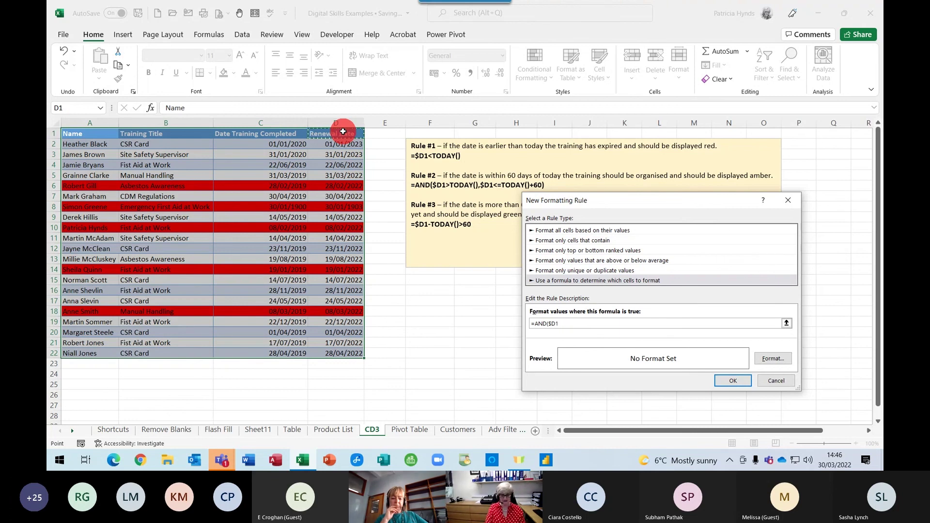
pyautogui.write('>TODAY(),')
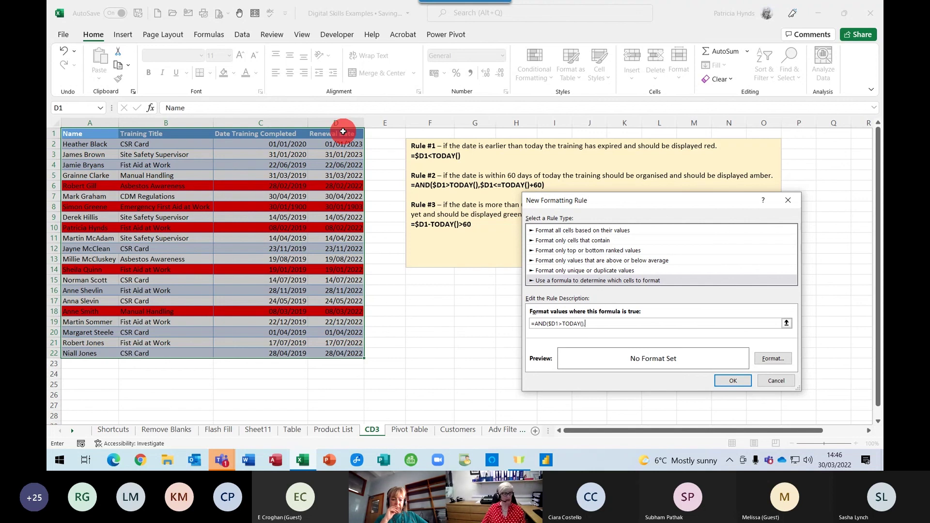
pyautogui.click(343, 132)
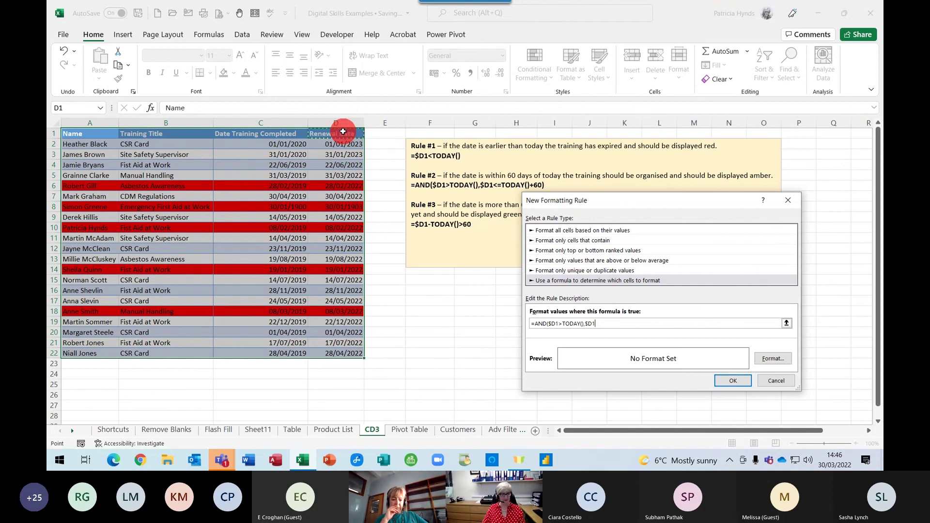
pyautogui.write('<=')
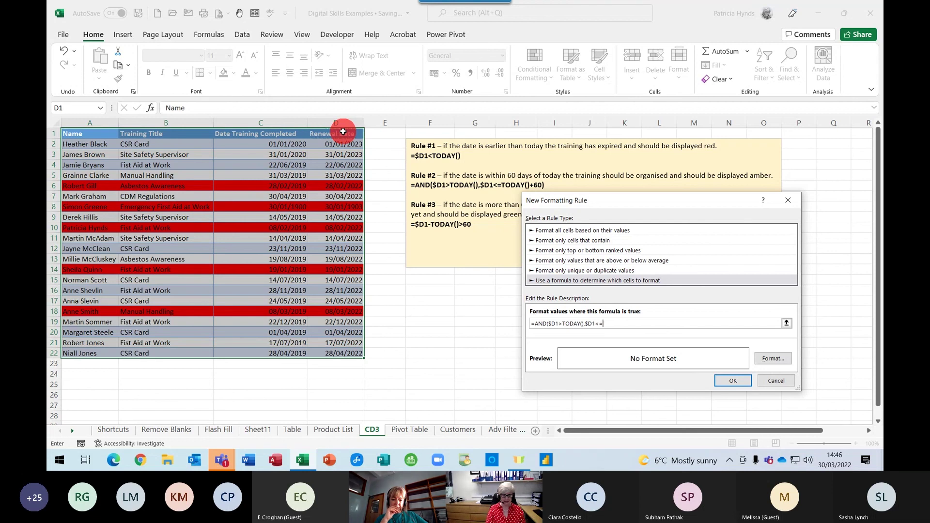
pyautogui.write('TODAY')
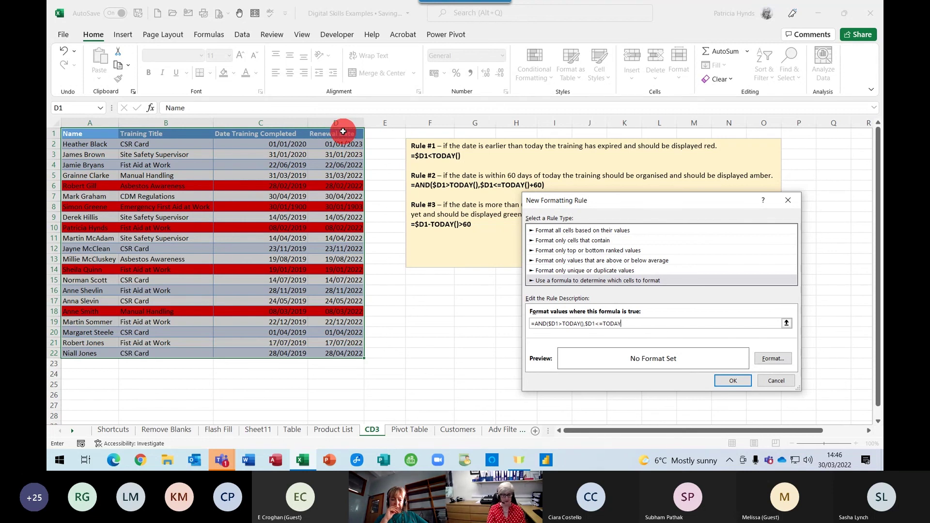
pyautogui.write('()+60)')
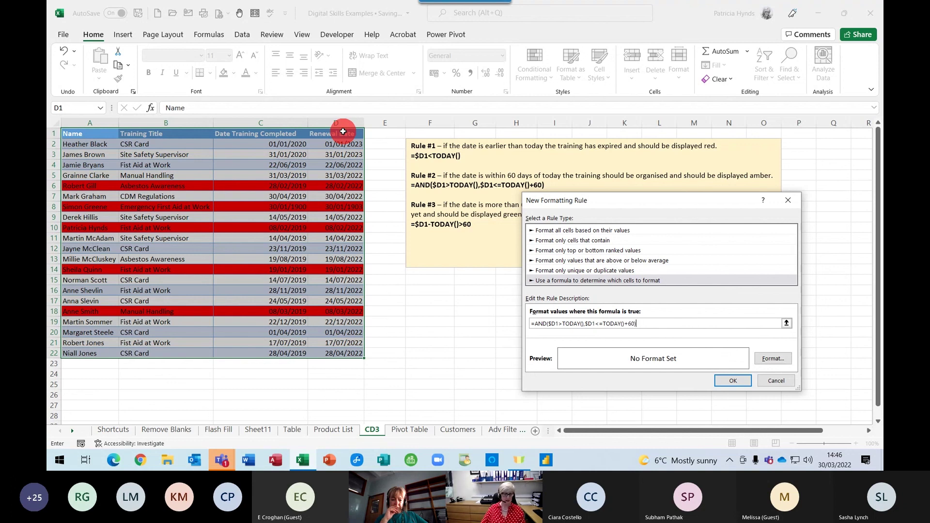
# Give the 60-day rule an amber fill and apply it
pyautogui.click(762, 359)
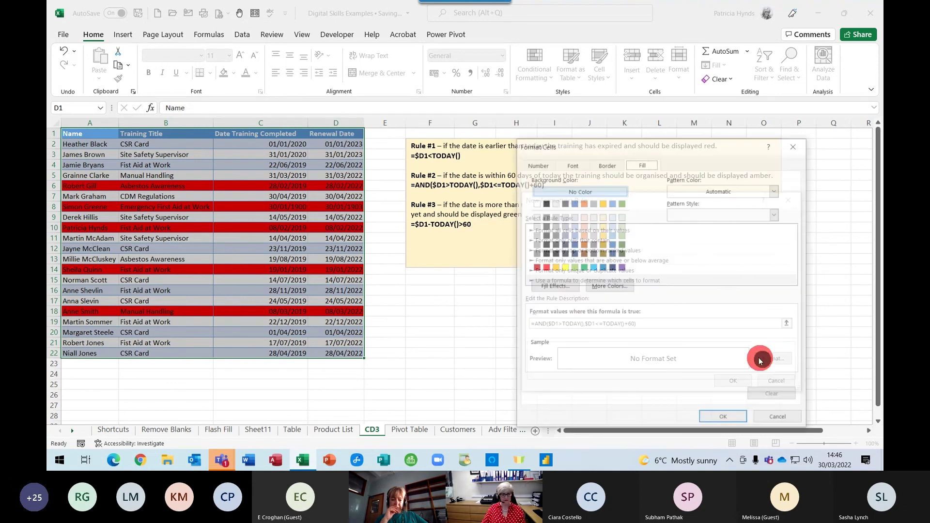
pyautogui.click(581, 236)
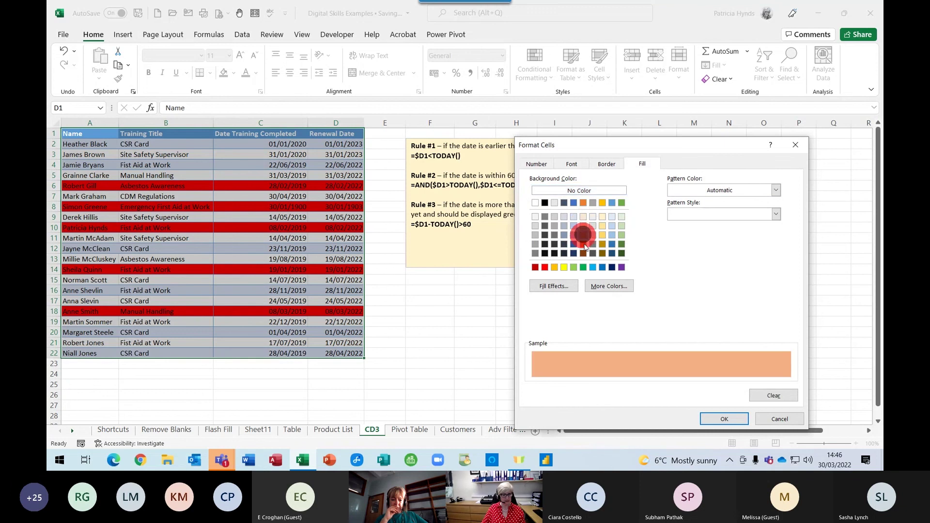
pyautogui.click(555, 268)
pyautogui.click(744, 418)
pyautogui.click(731, 382)
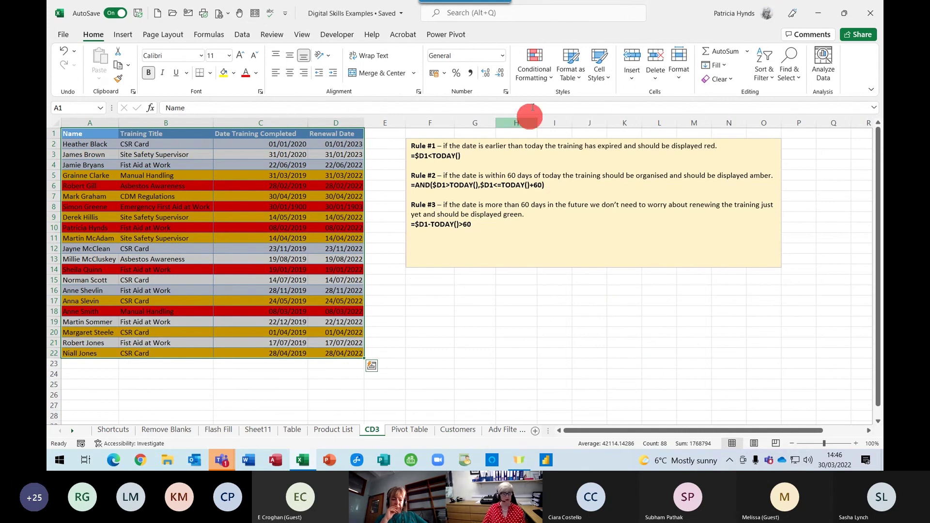
# Add a formula rule =$D1-TODAY()>60 with green fill to the table
pyautogui.click(534, 65)
pyautogui.click(558, 227)
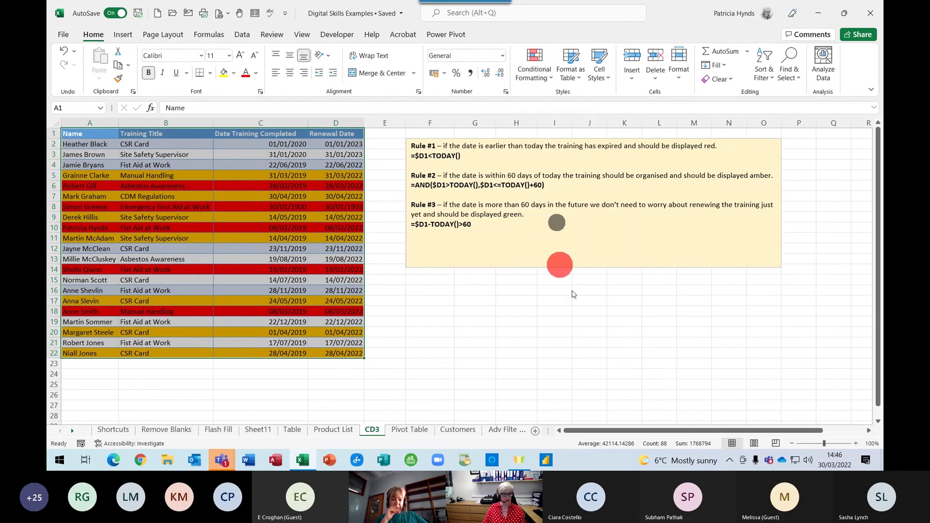
pyautogui.click(559, 271)
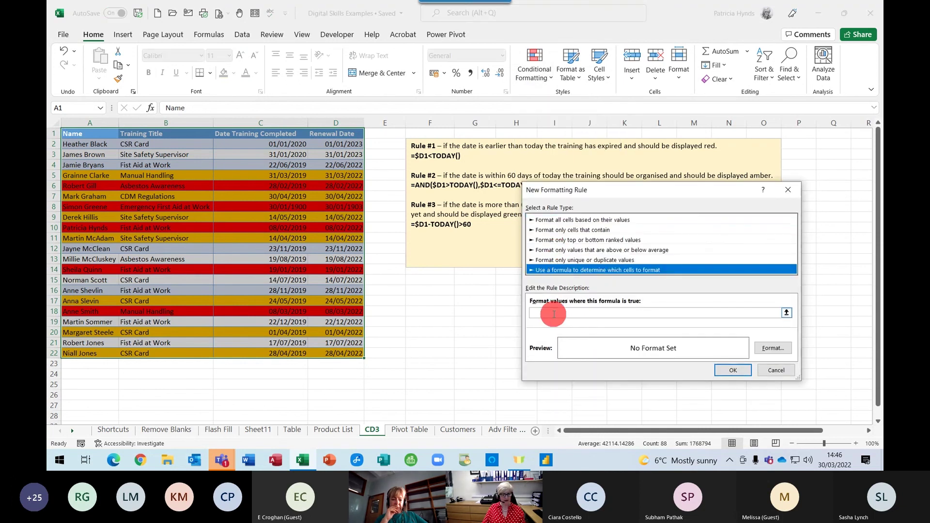
pyautogui.click(555, 317)
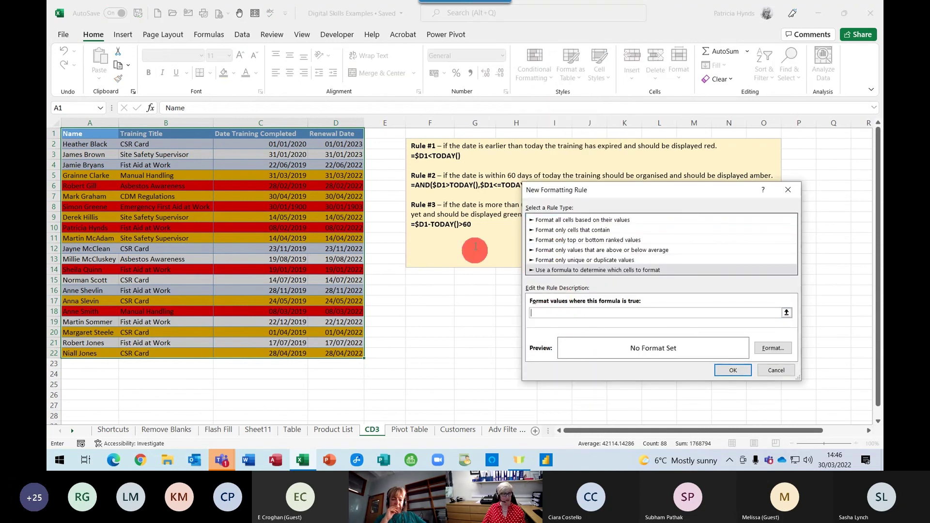
pyautogui.click(329, 136)
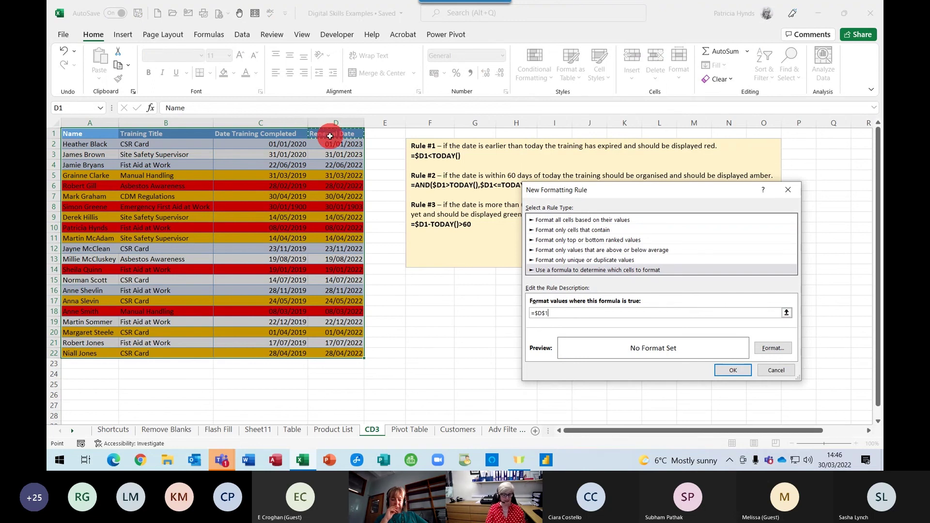
pyautogui.press('F4')
pyautogui.press('F4')
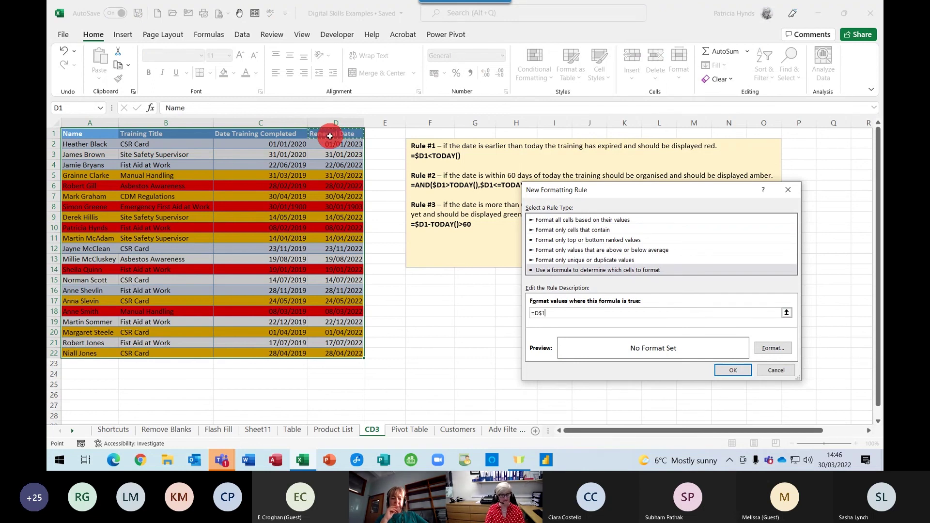
pyautogui.write('-TODAY')
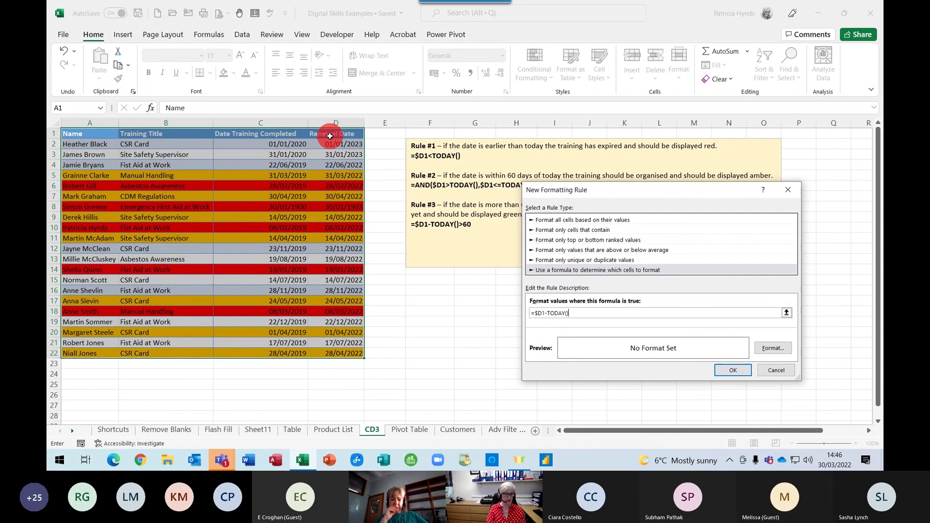
pyautogui.write('()>')
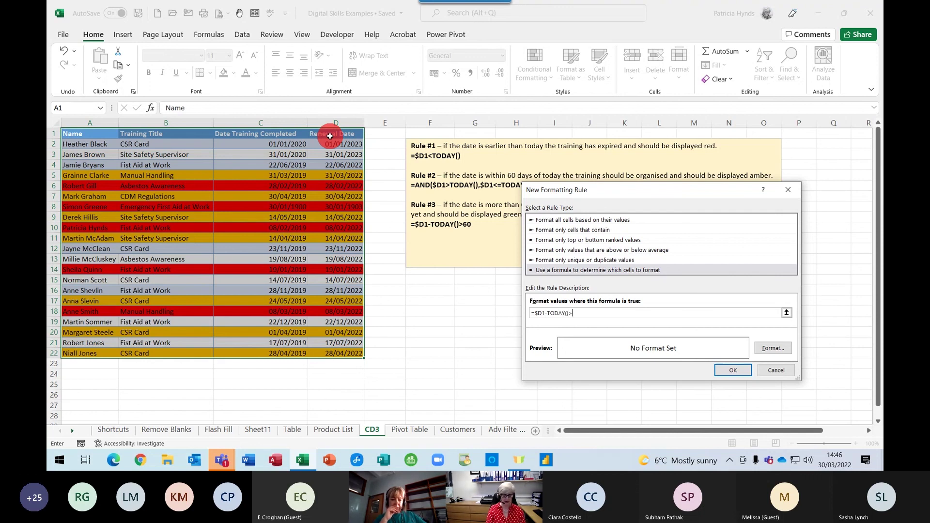
pyautogui.write('60')
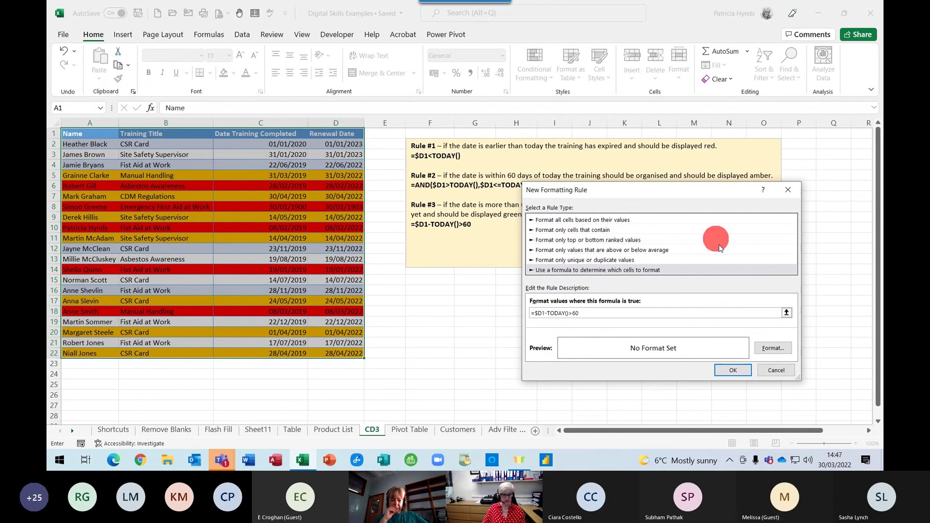
pyautogui.click(773, 347)
pyautogui.click(583, 258)
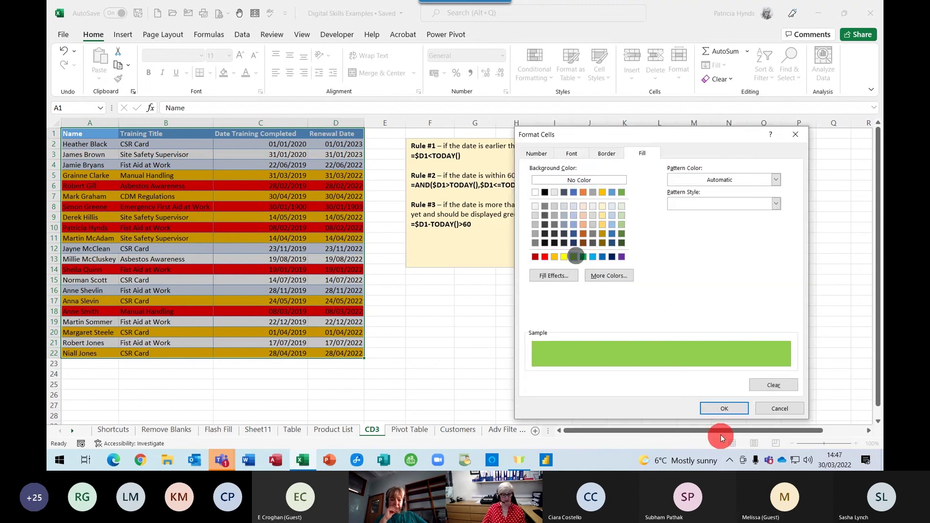
pyautogui.click(724, 408)
pyautogui.click(733, 370)
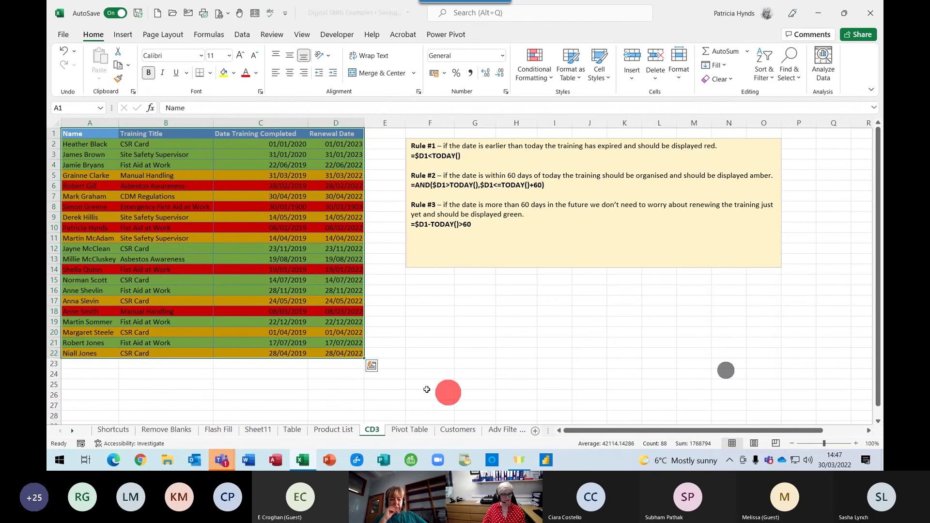